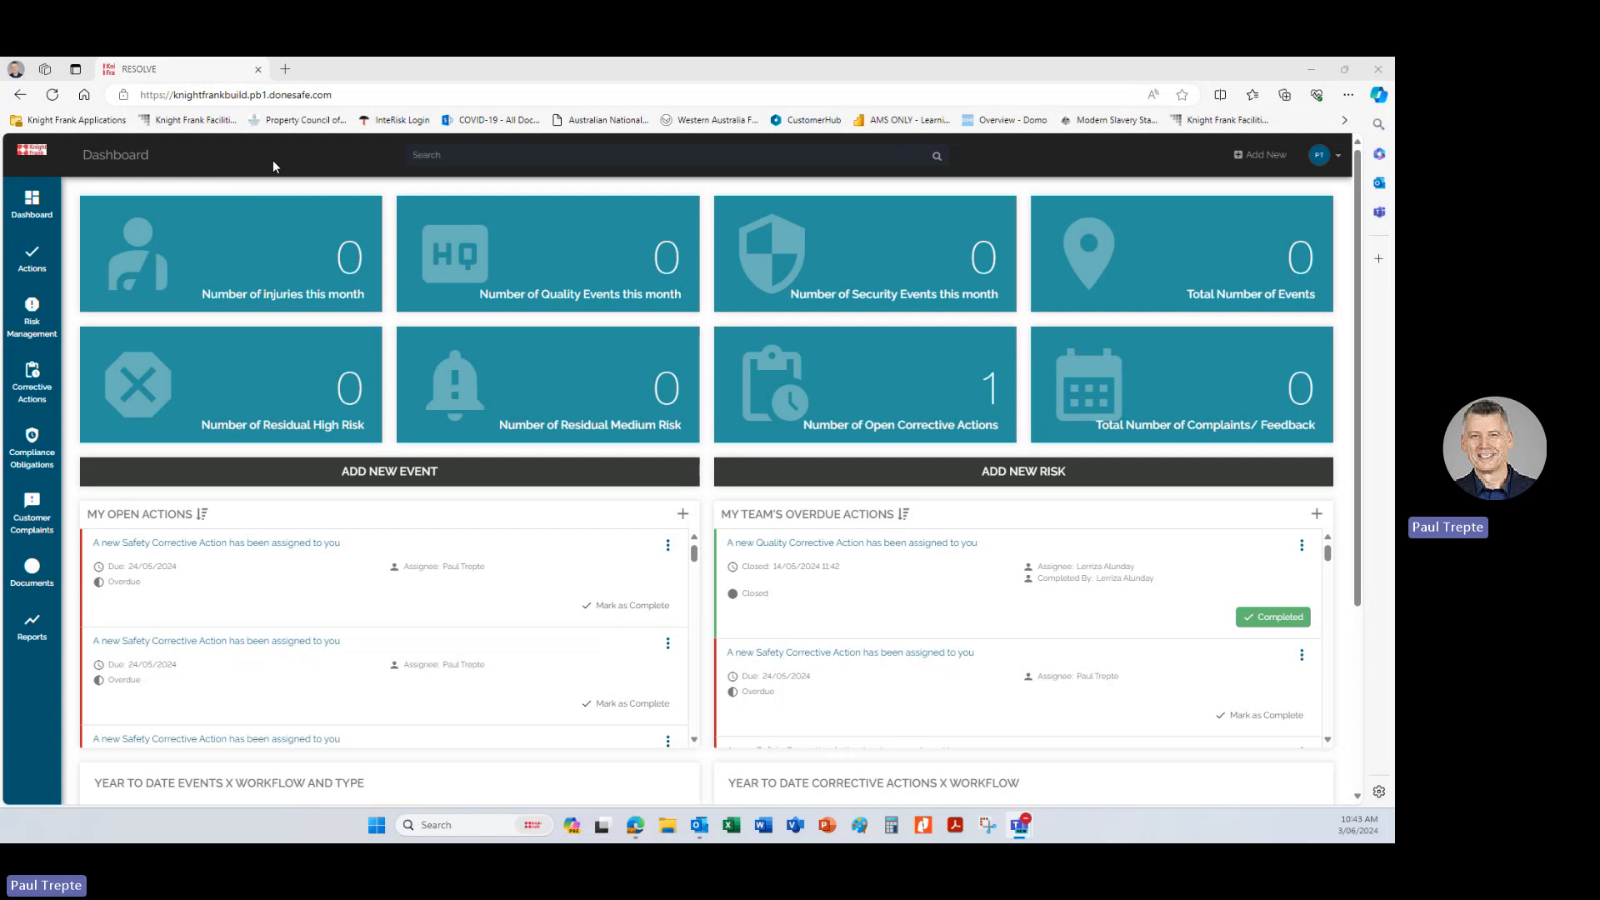
Open the Risks register under Risk Management and start a new risk record.
mouse_move(27, 338)
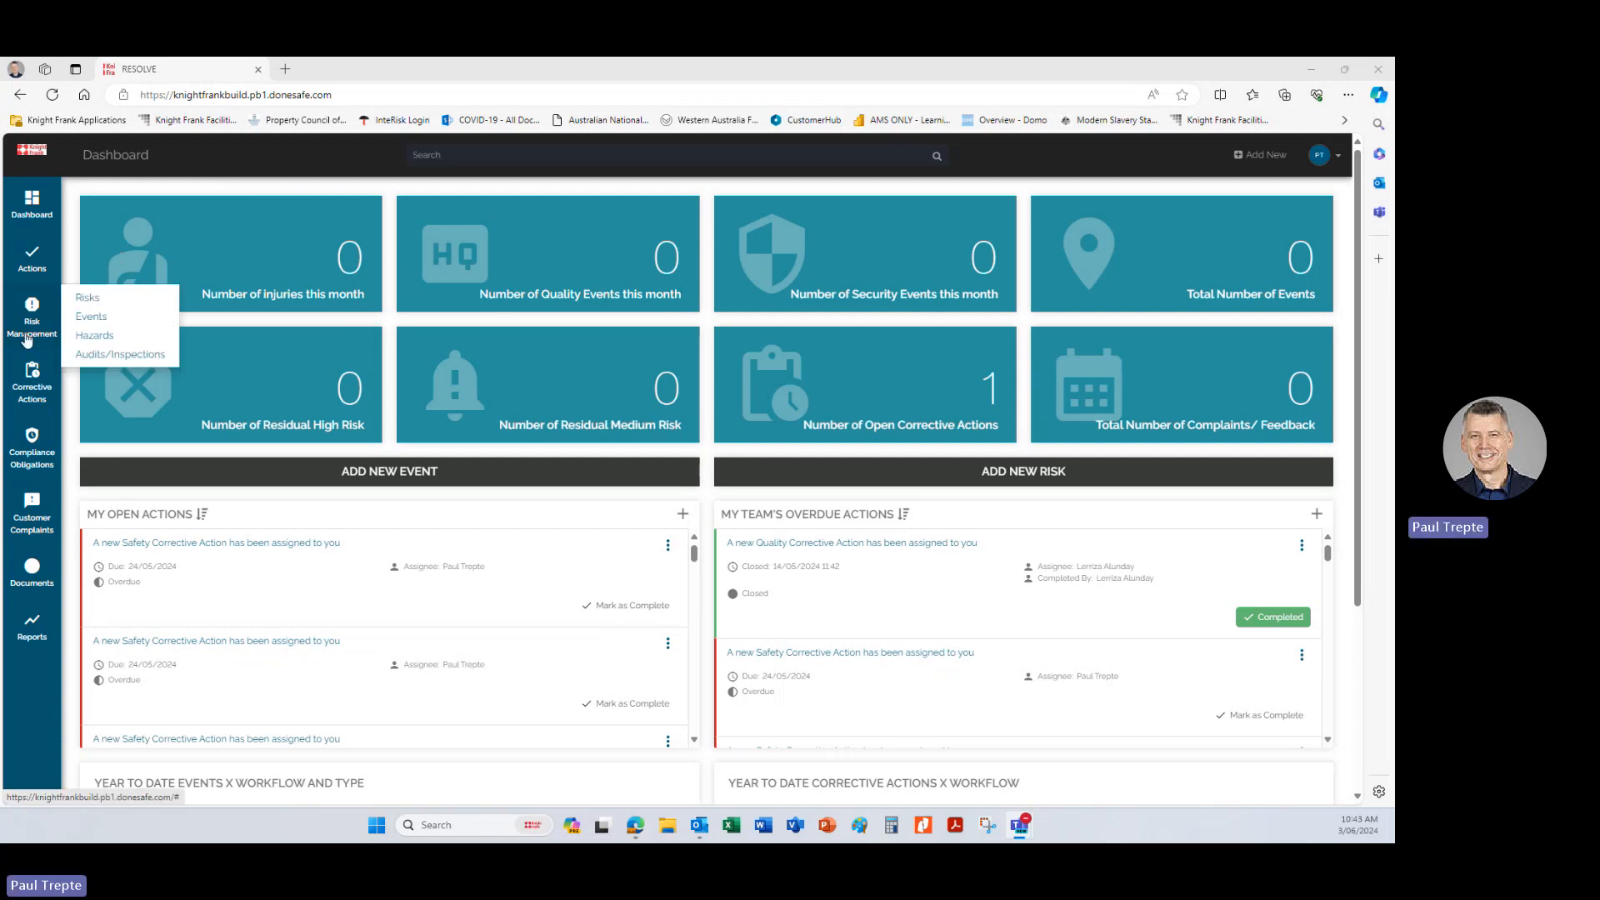
click(89, 297)
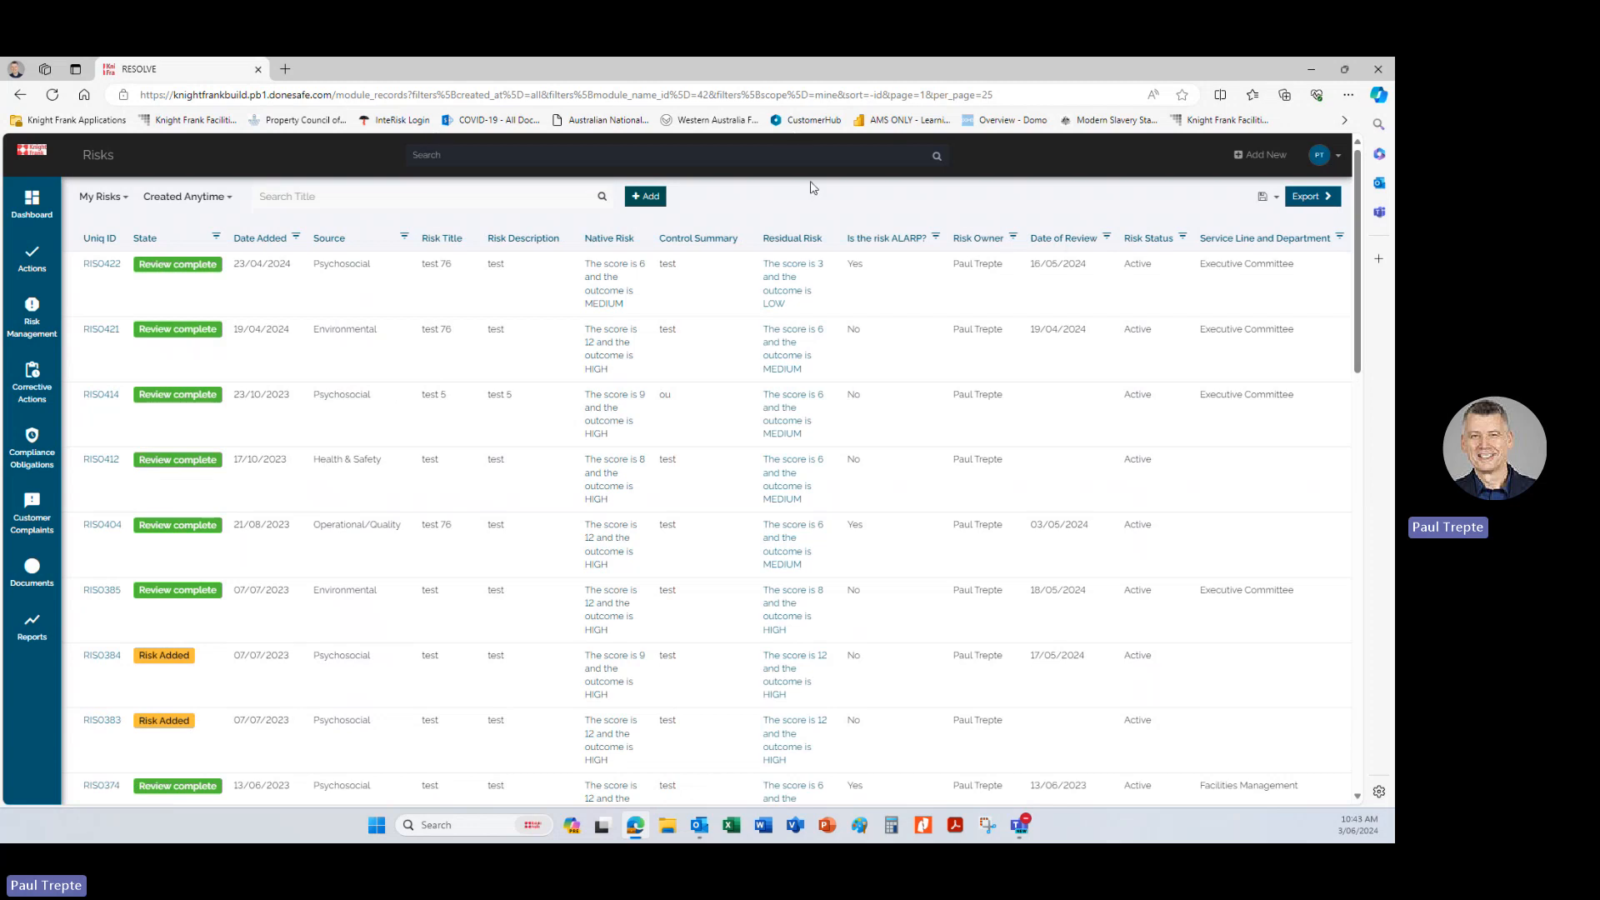
click(649, 198)
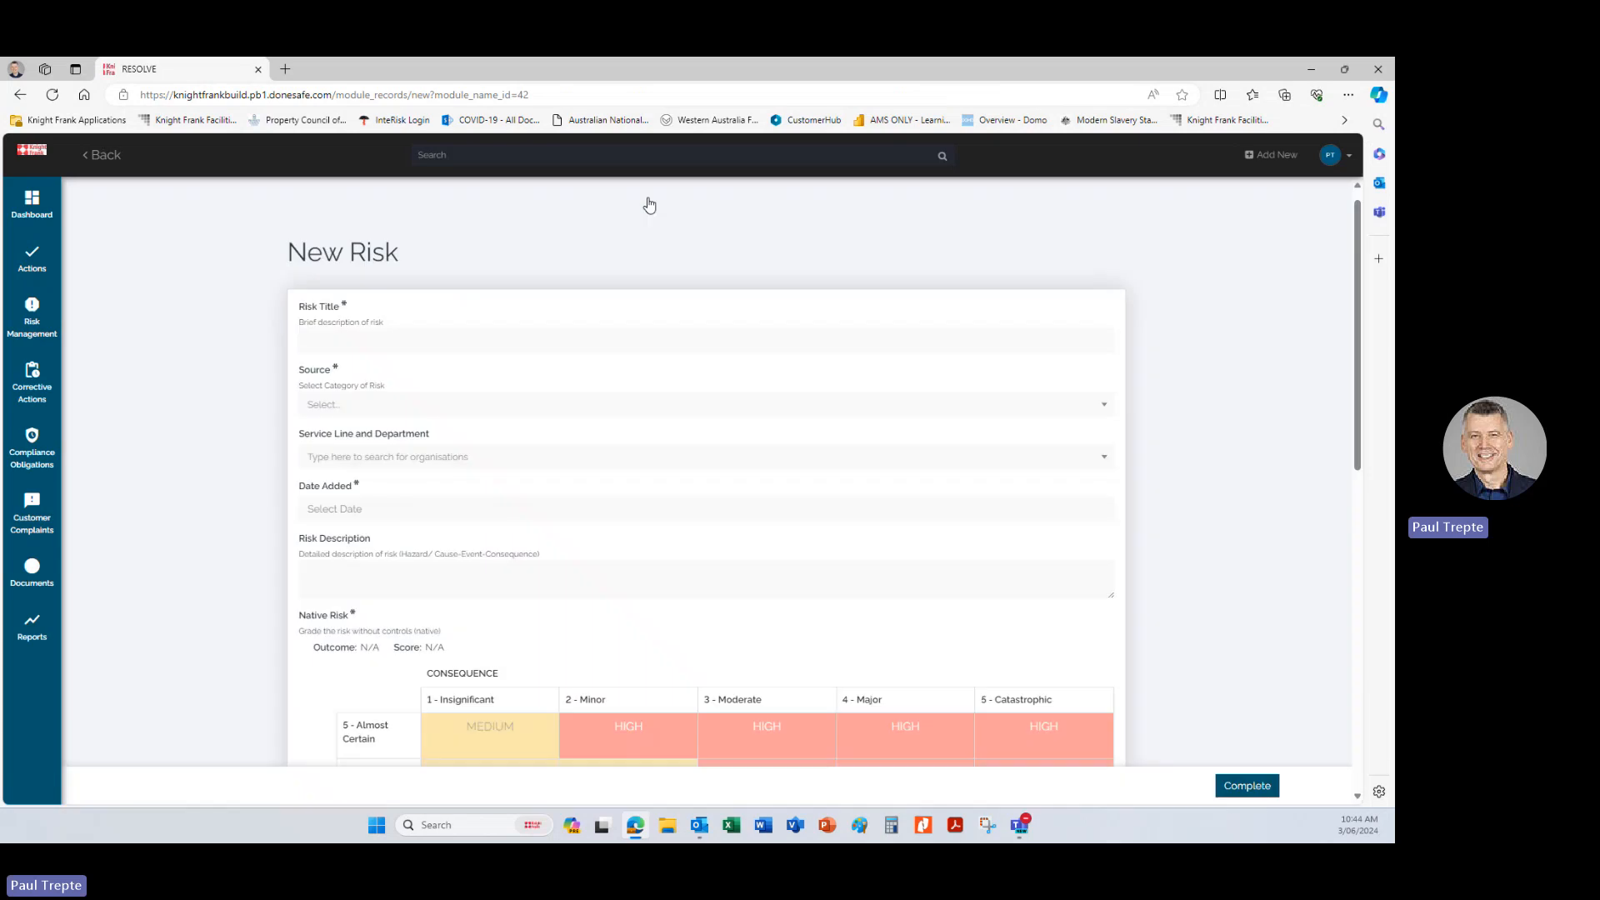
Enter "Splitting Tea Bags" as the title of the new risk.
scroll(649, 205, down, 1)
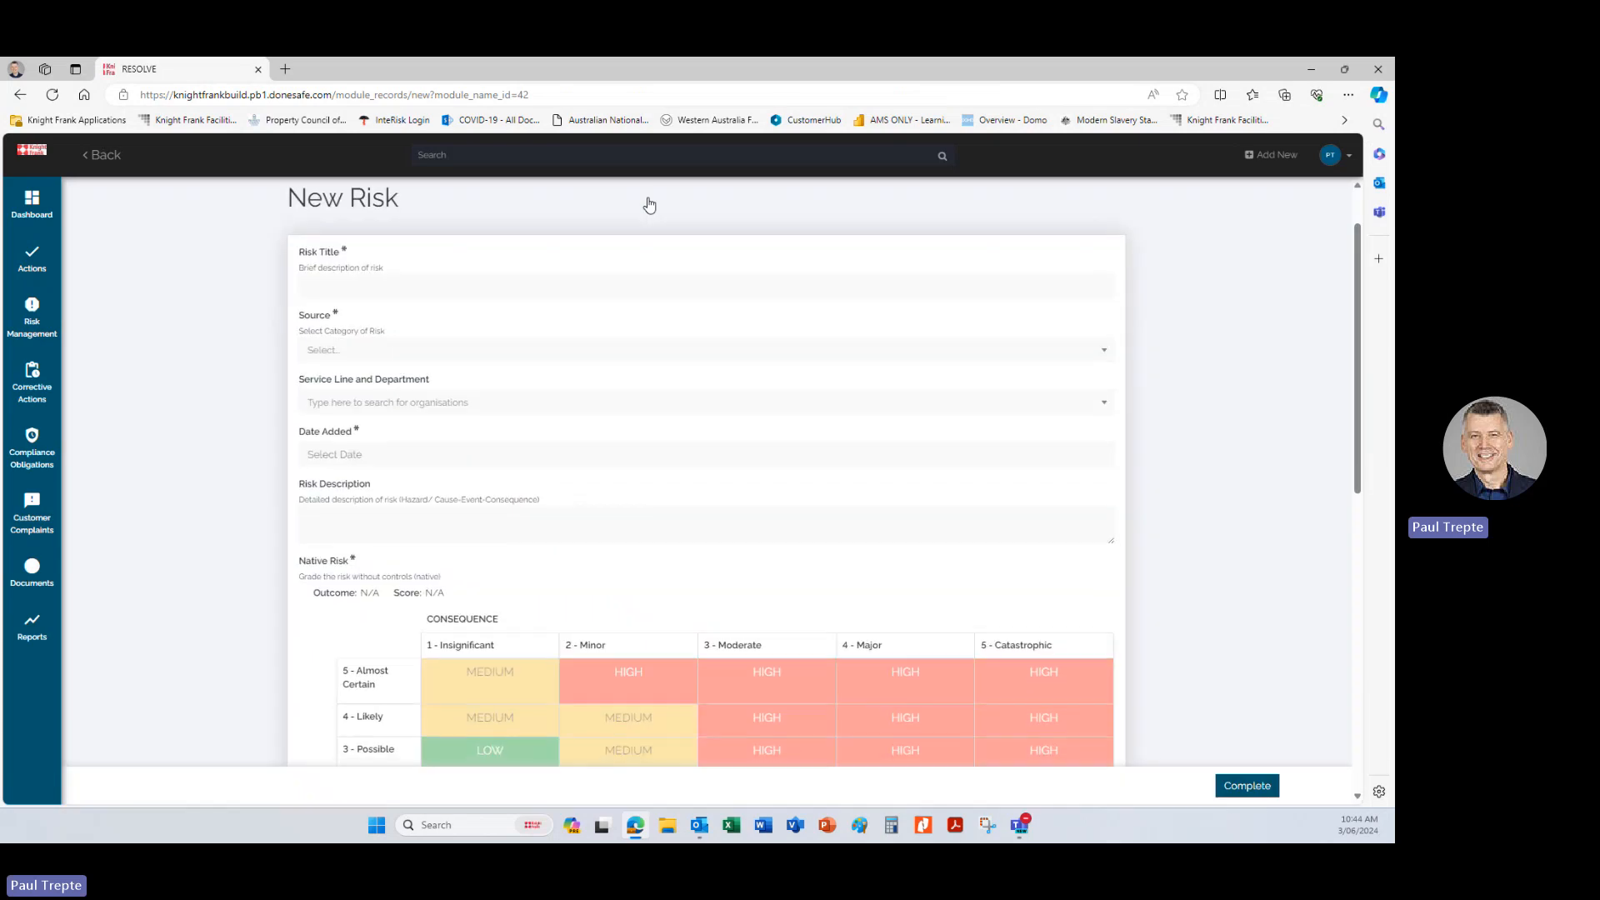
click(416, 289)
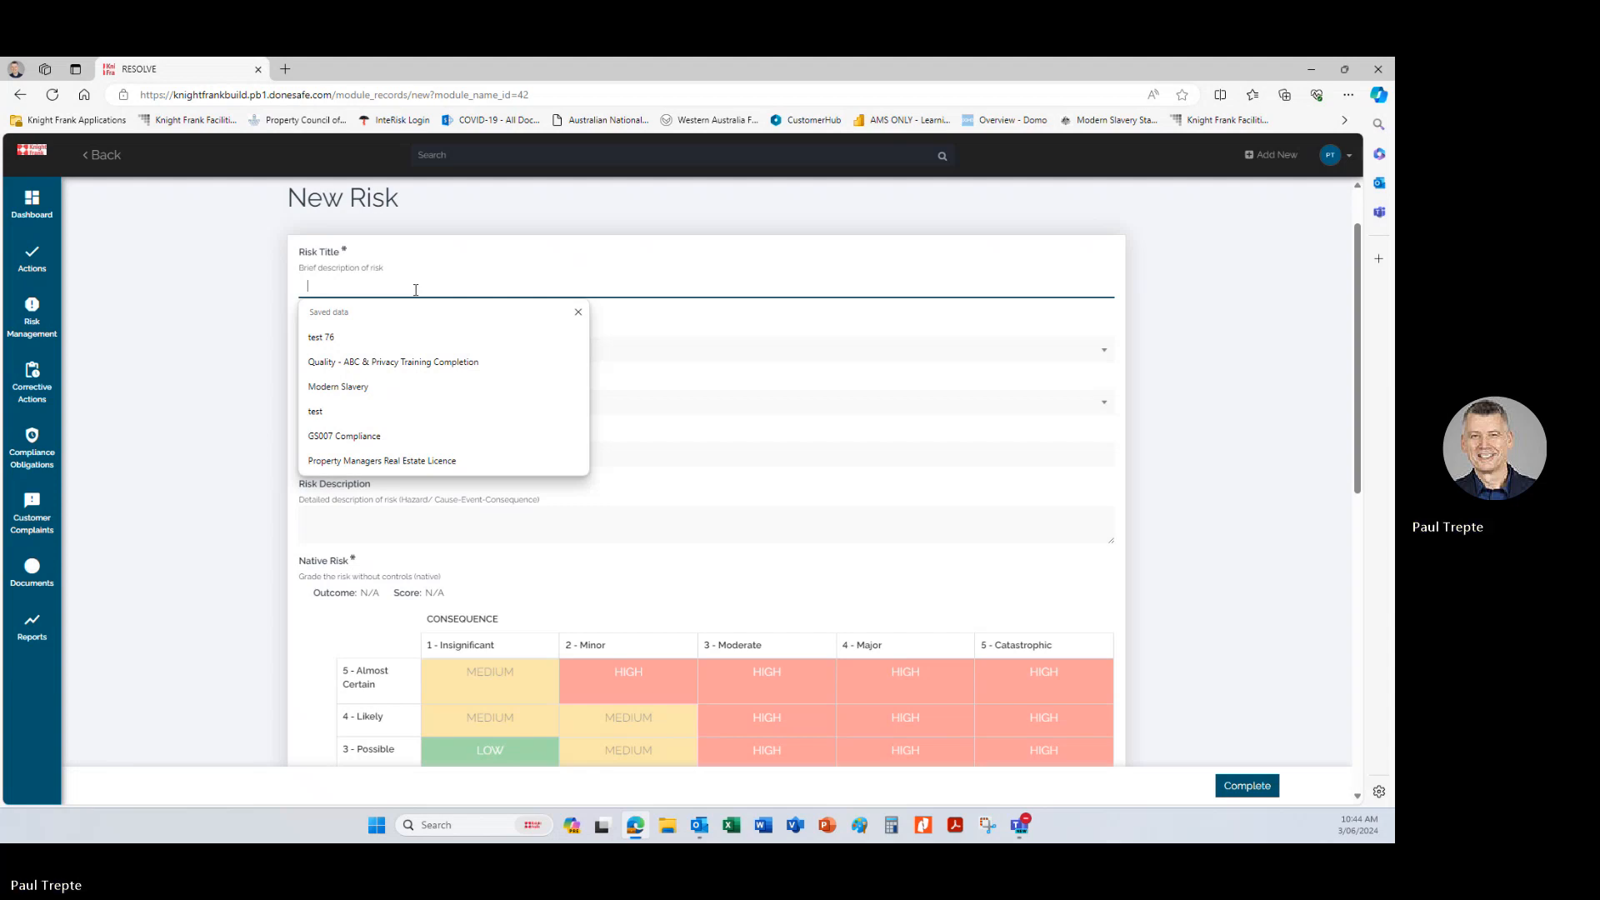
text(S)
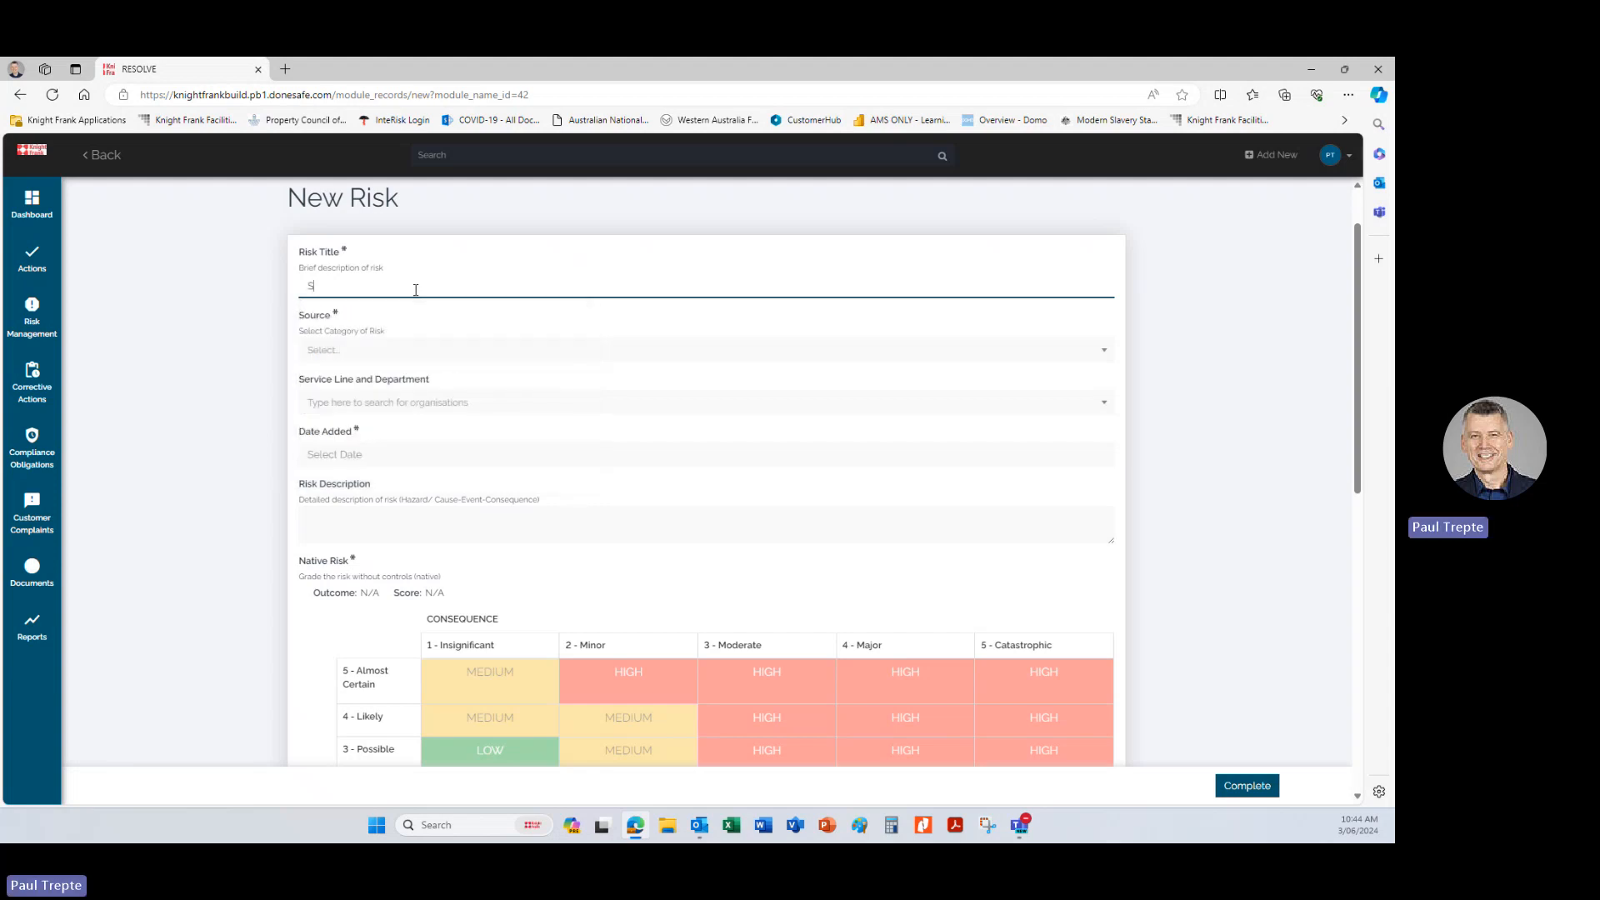
text(pil)
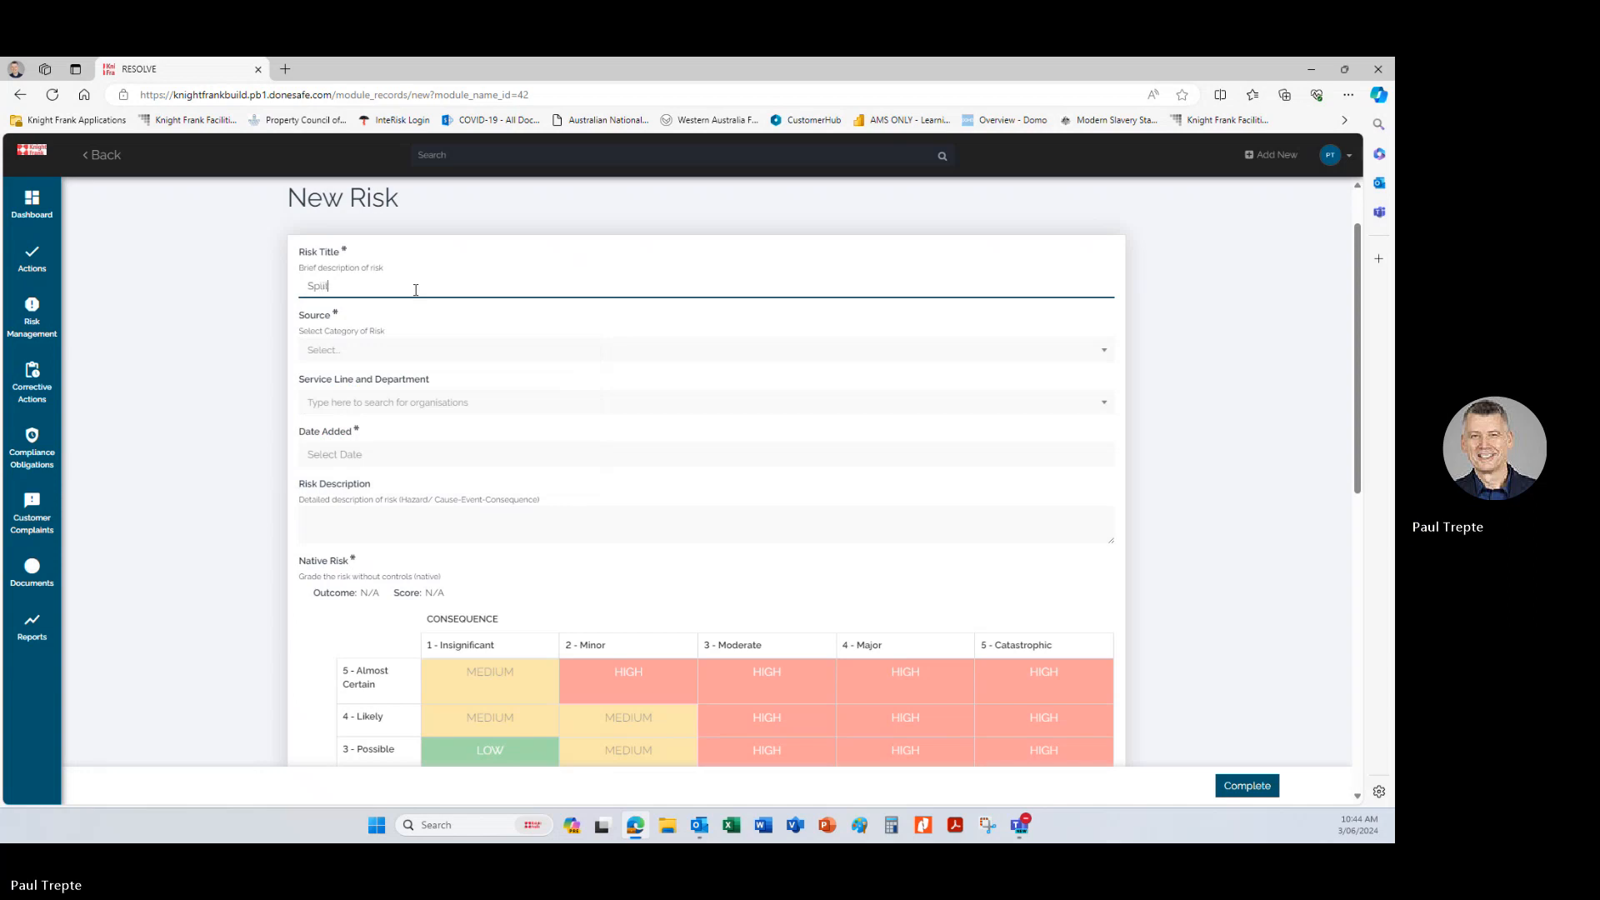
text(ling Tea Bags)
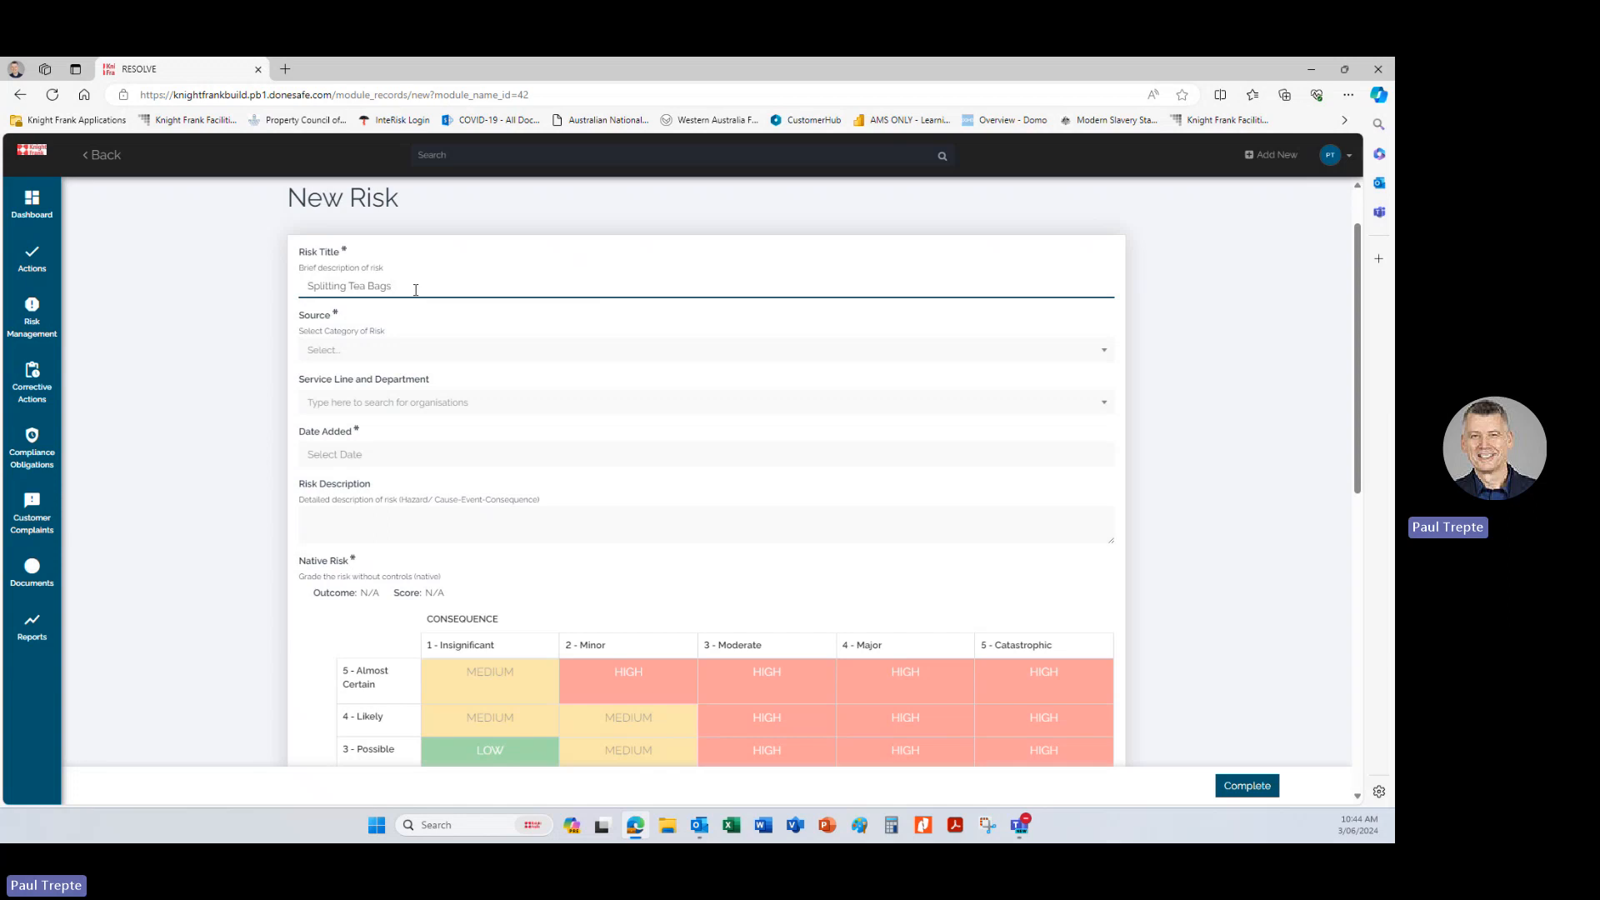
Set the source category of the risk to Operational/Quality.
click(390, 354)
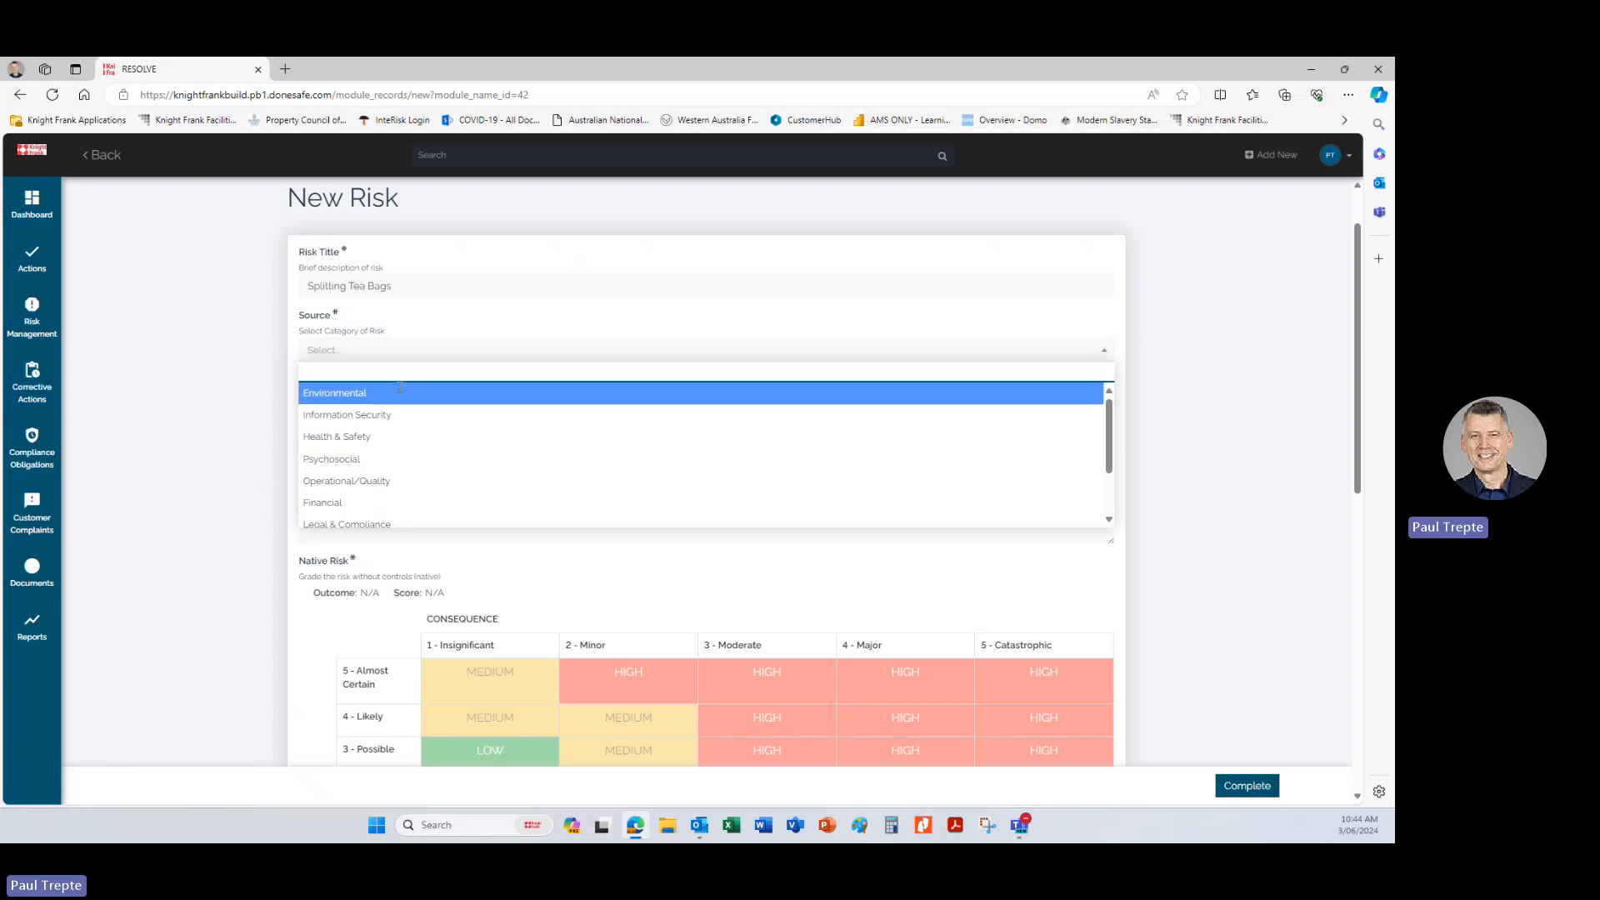
scroll(426, 437, down, 3)
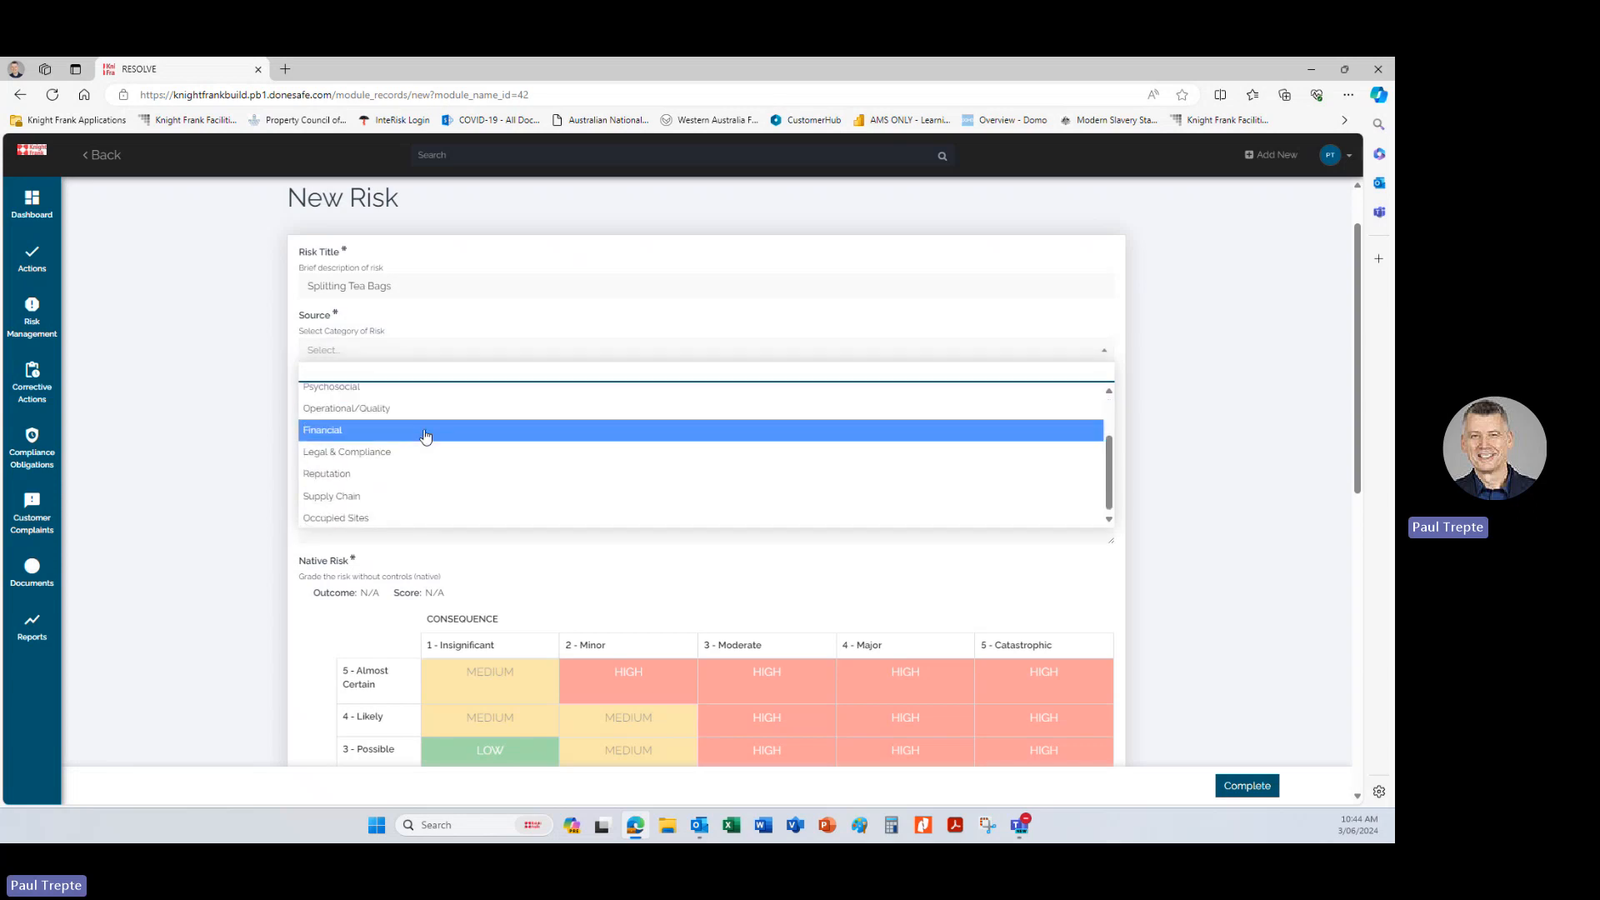
click(374, 410)
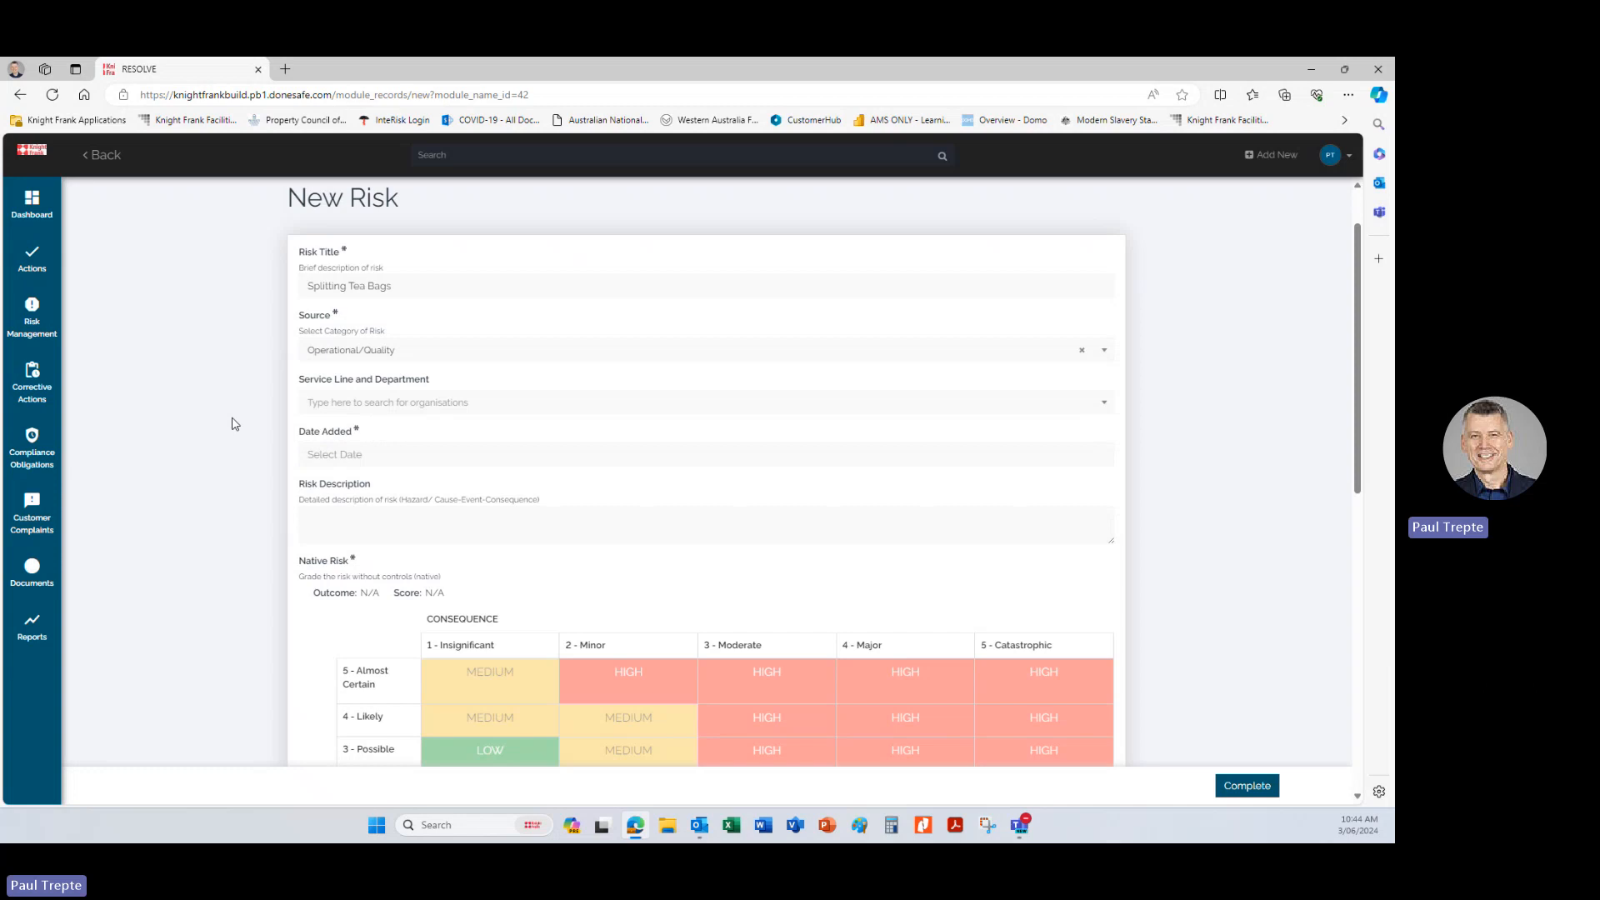
Set the service line to Executive Committee, Occupier Strategy & Solutions, Global Portfolio Solutions, and the date added to 03/06/2024.
click(364, 406)
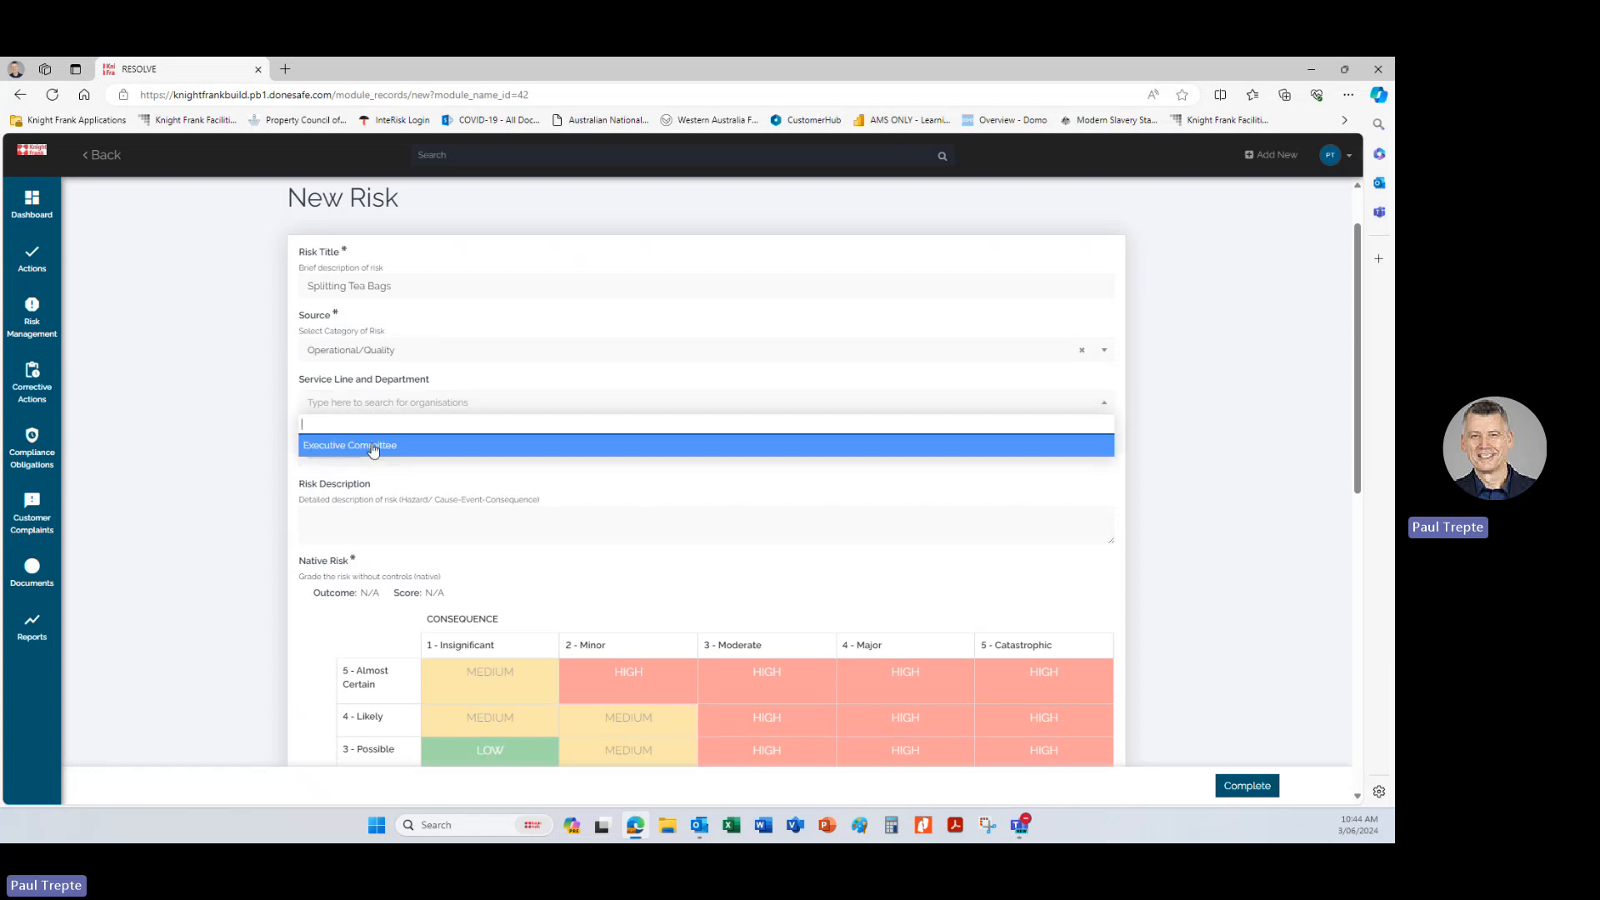
click(373, 446)
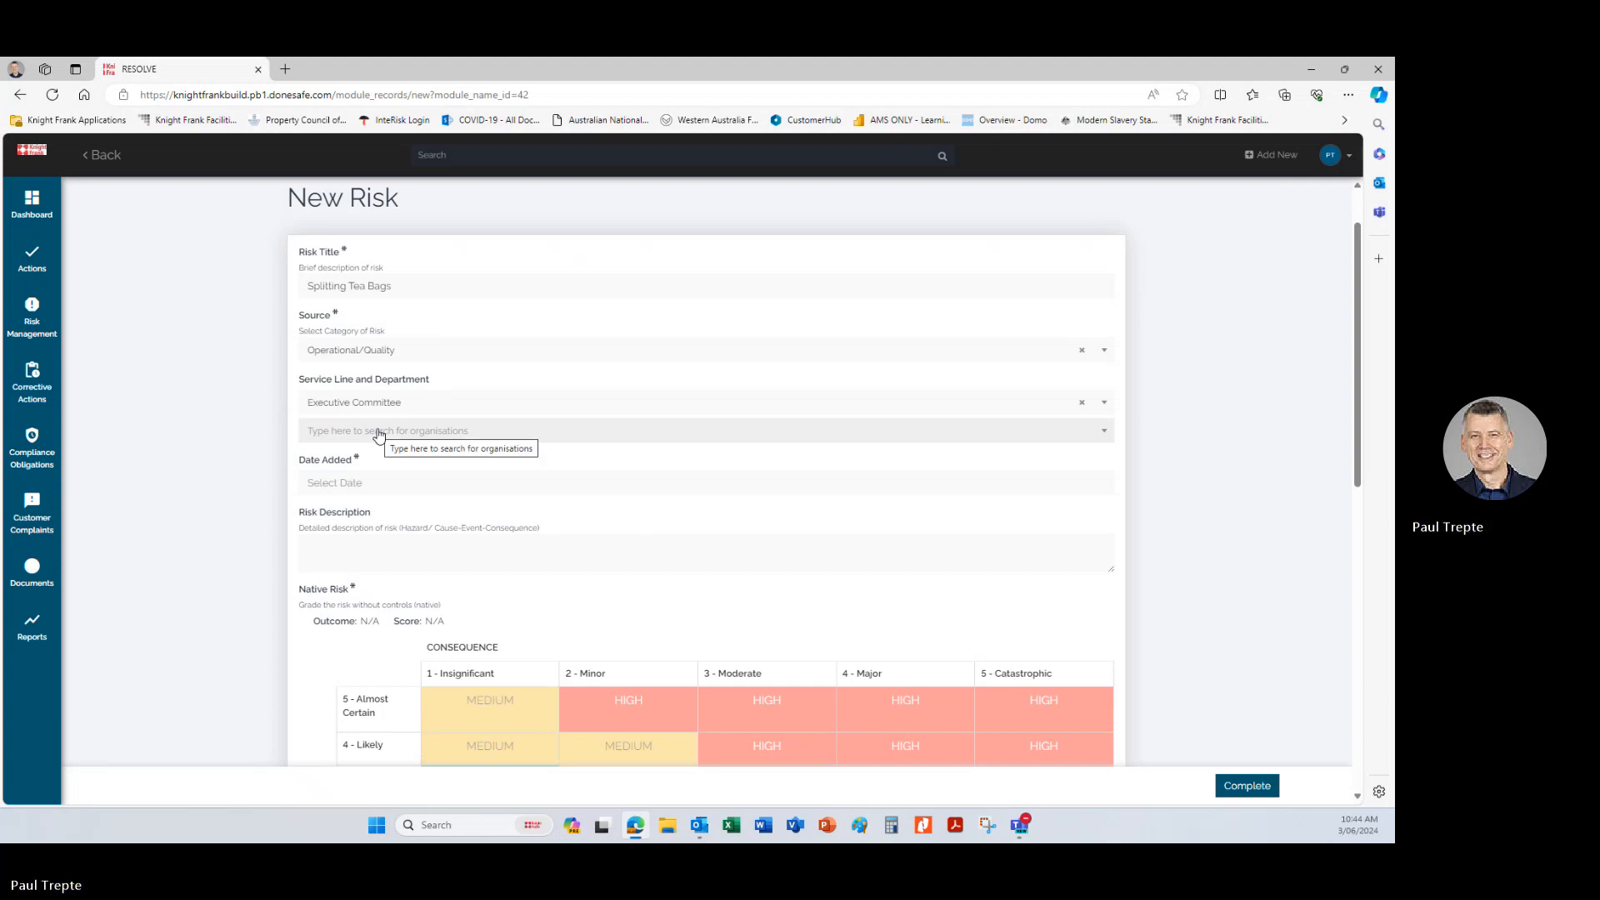
click(379, 432)
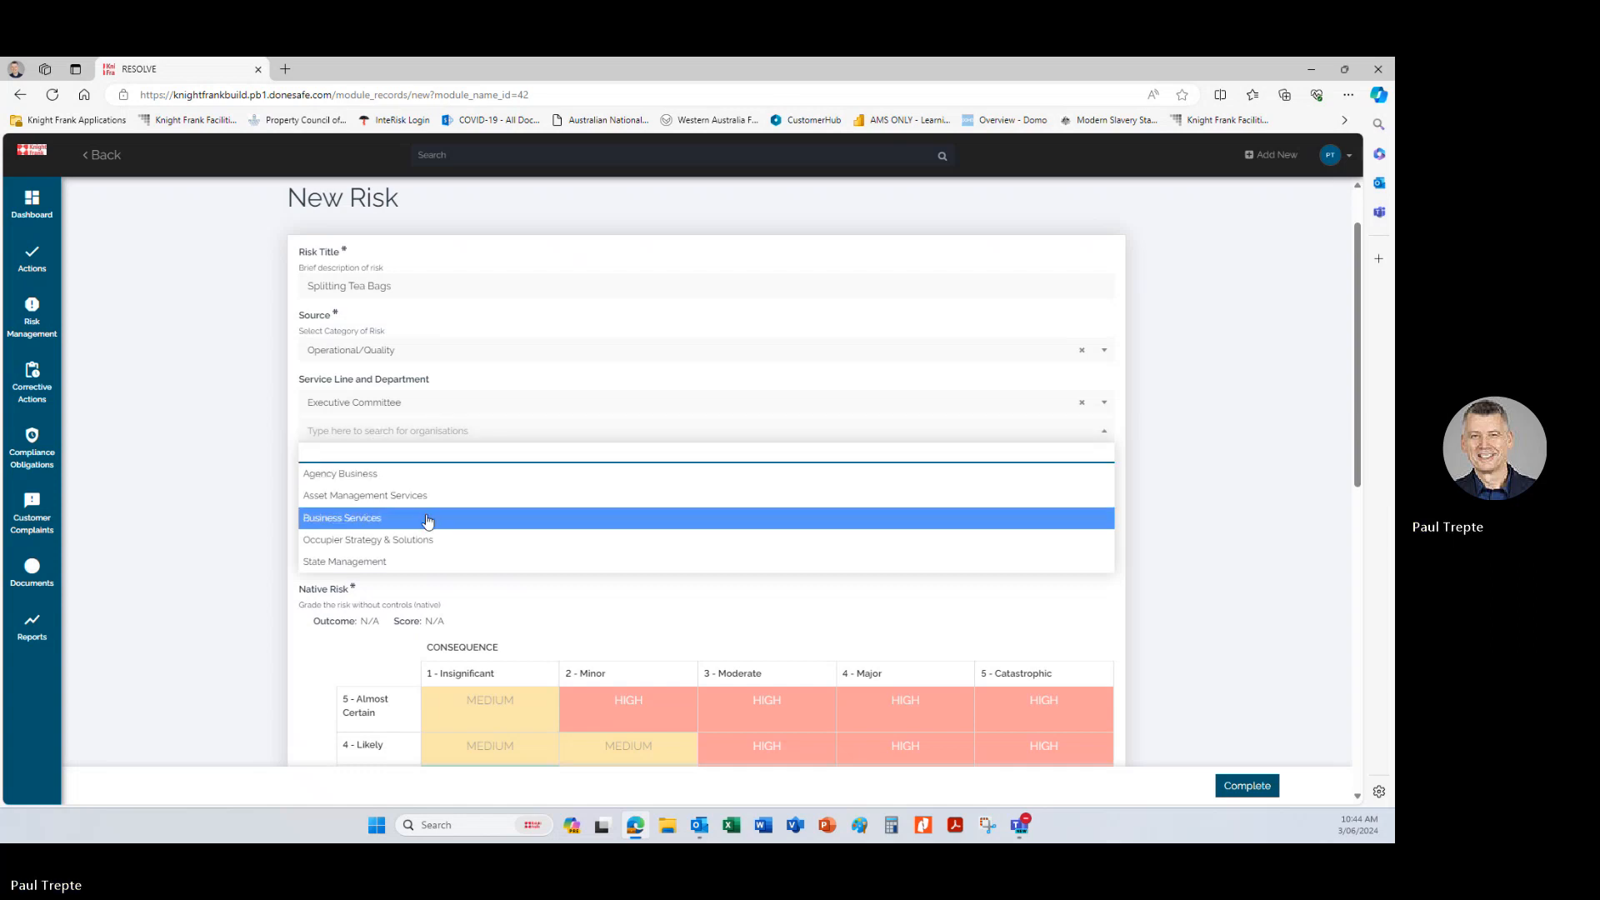
click(388, 540)
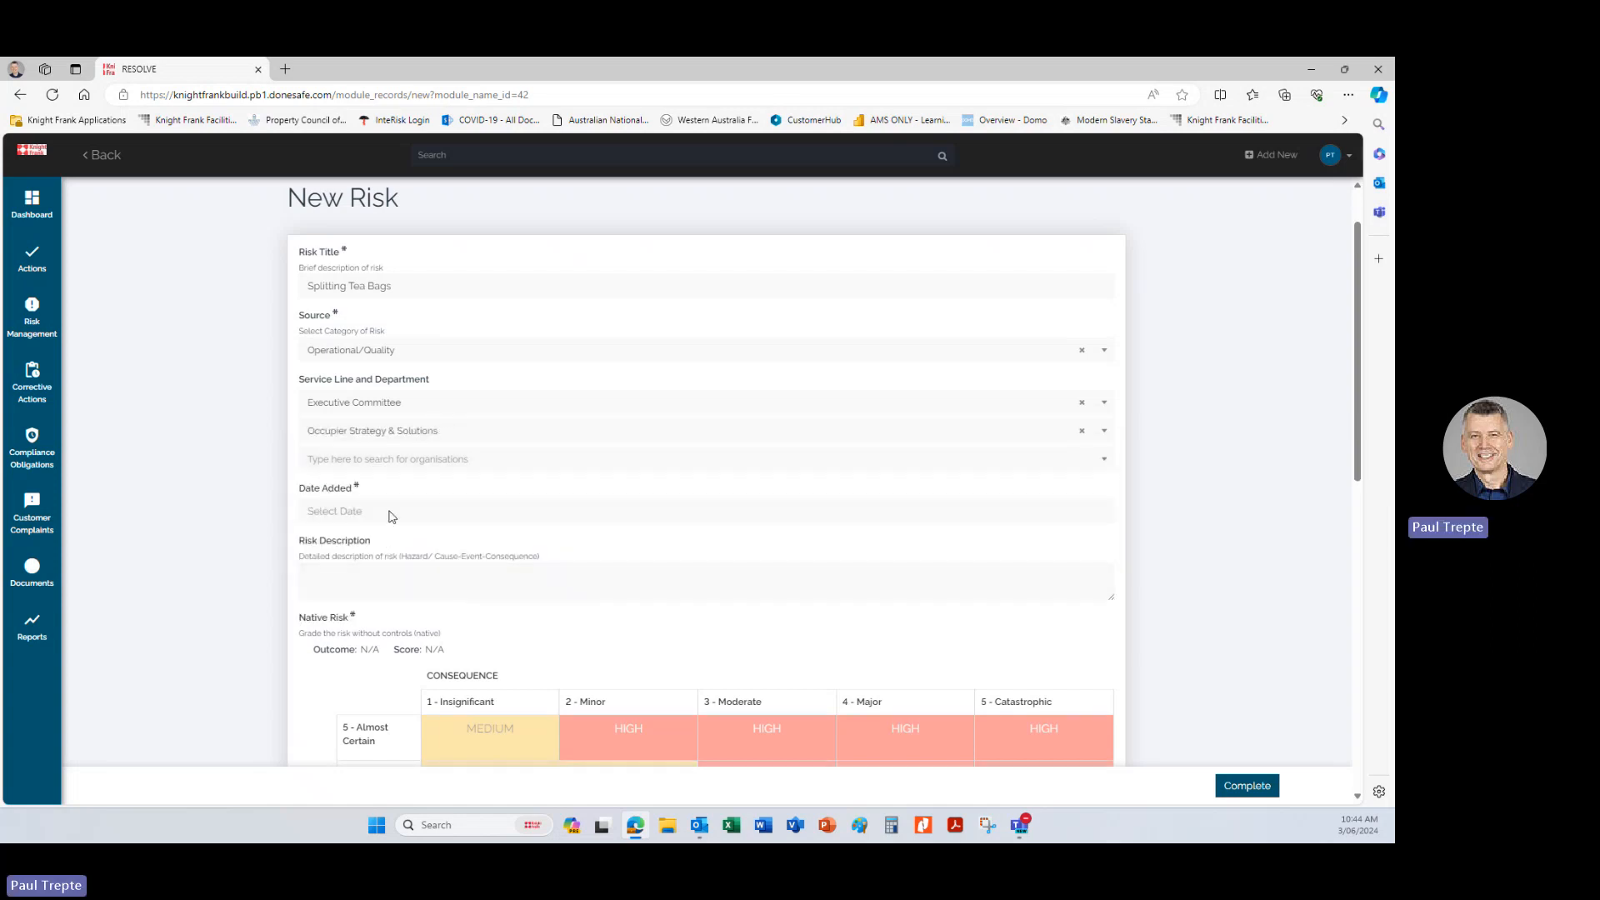
click(387, 462)
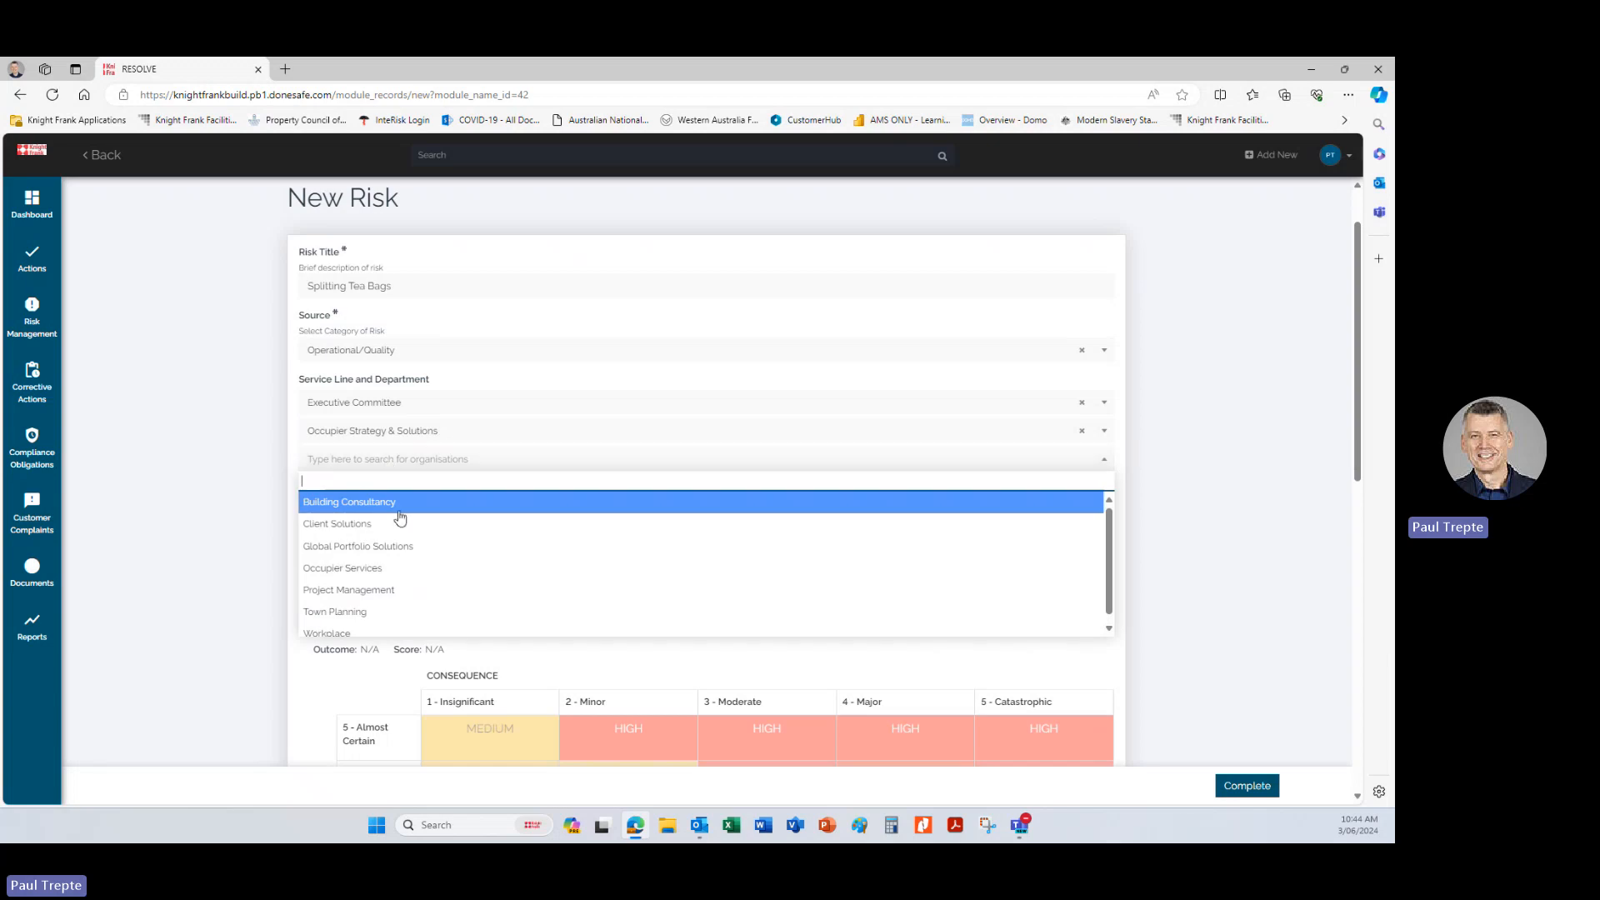
click(371, 548)
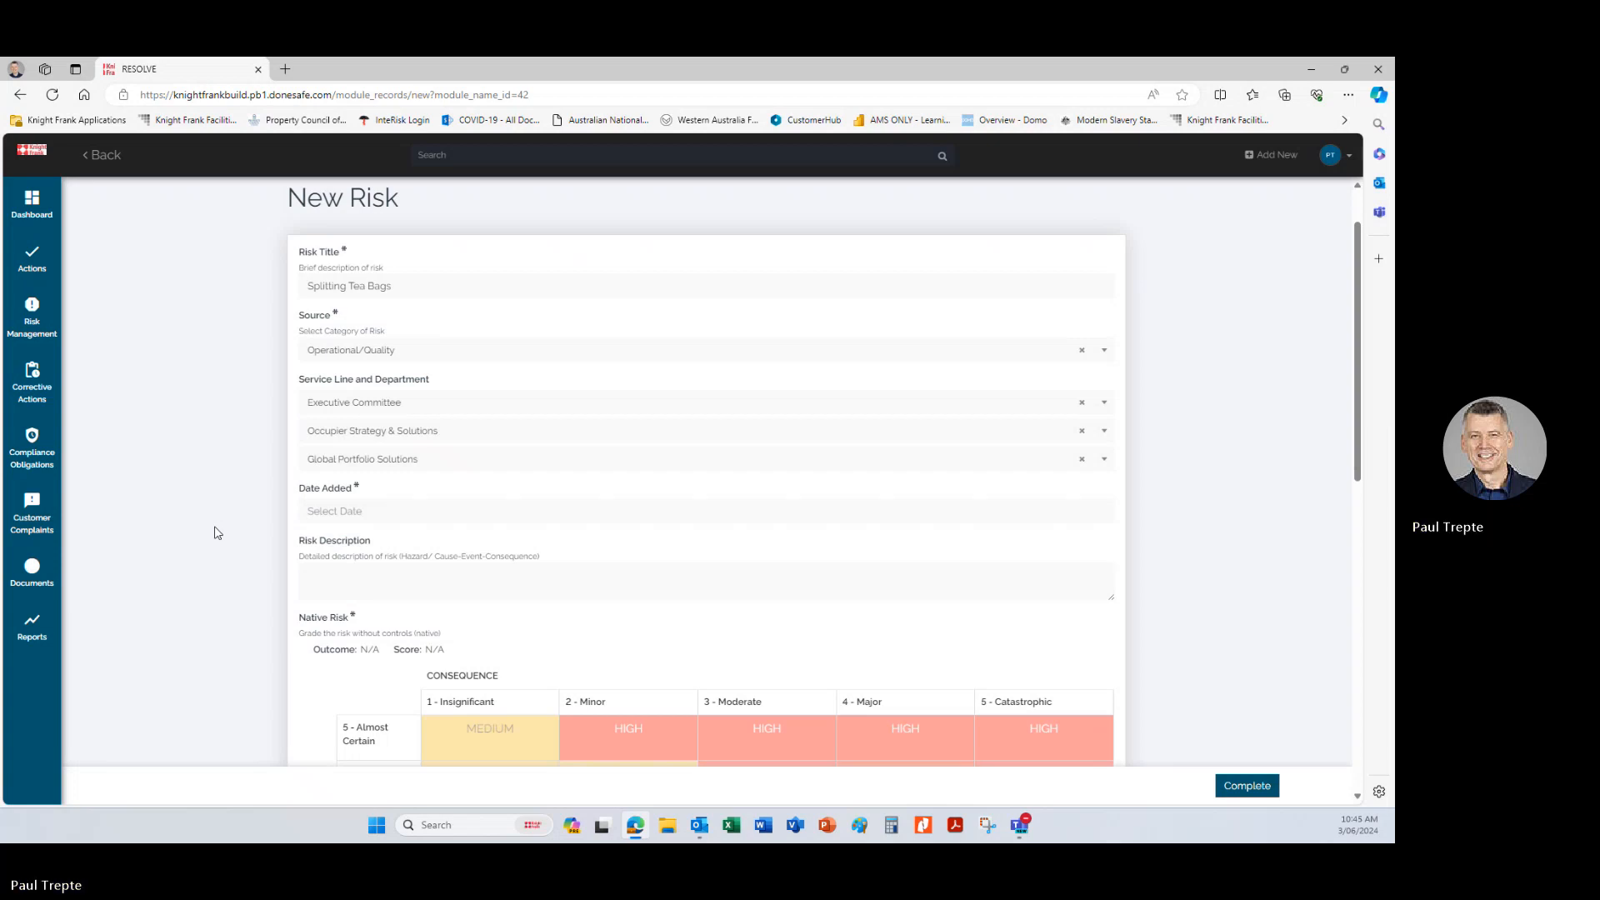
click(360, 510)
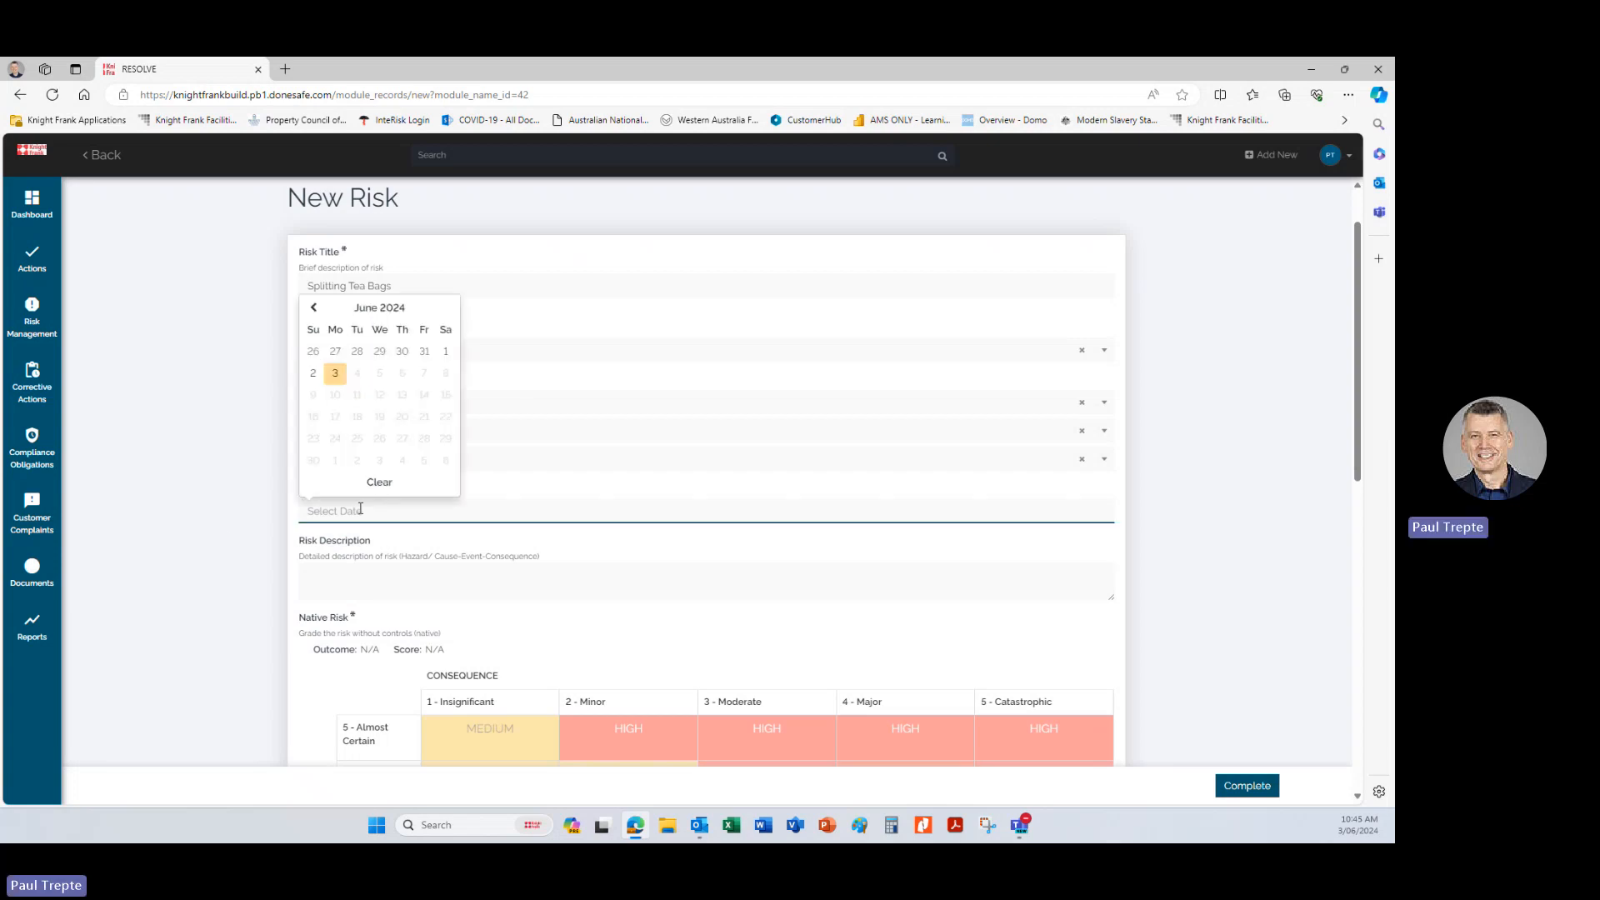
click(334, 373)
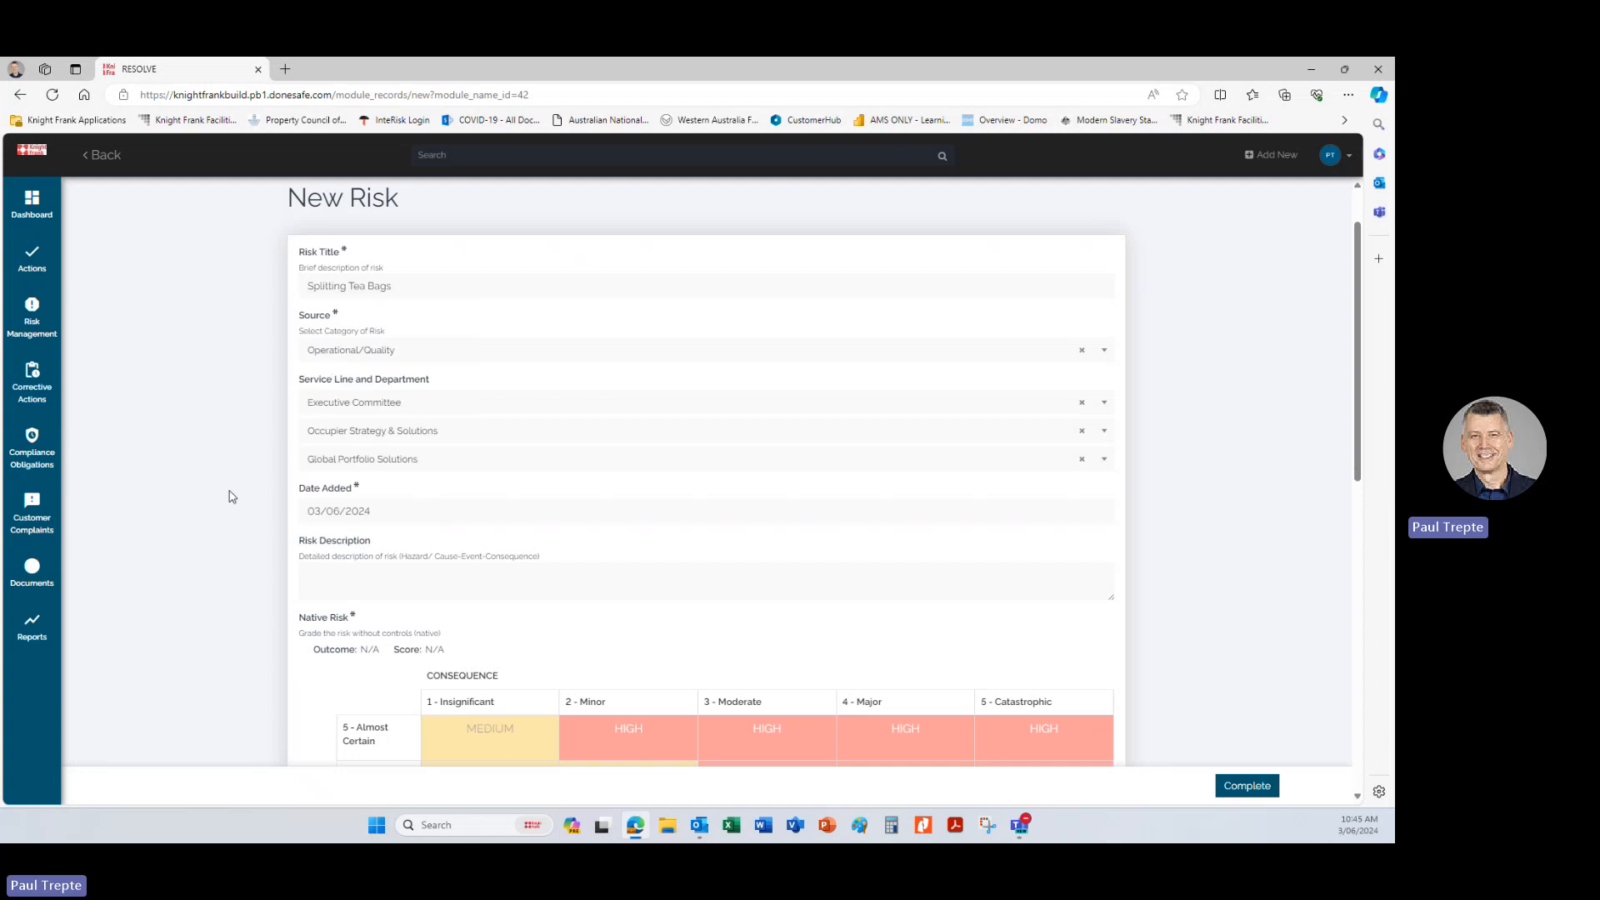
Enter the risk description "Tea Bags splitting due to moor manufacture leading to loose tea sleeves floating in the tea".
click(337, 580)
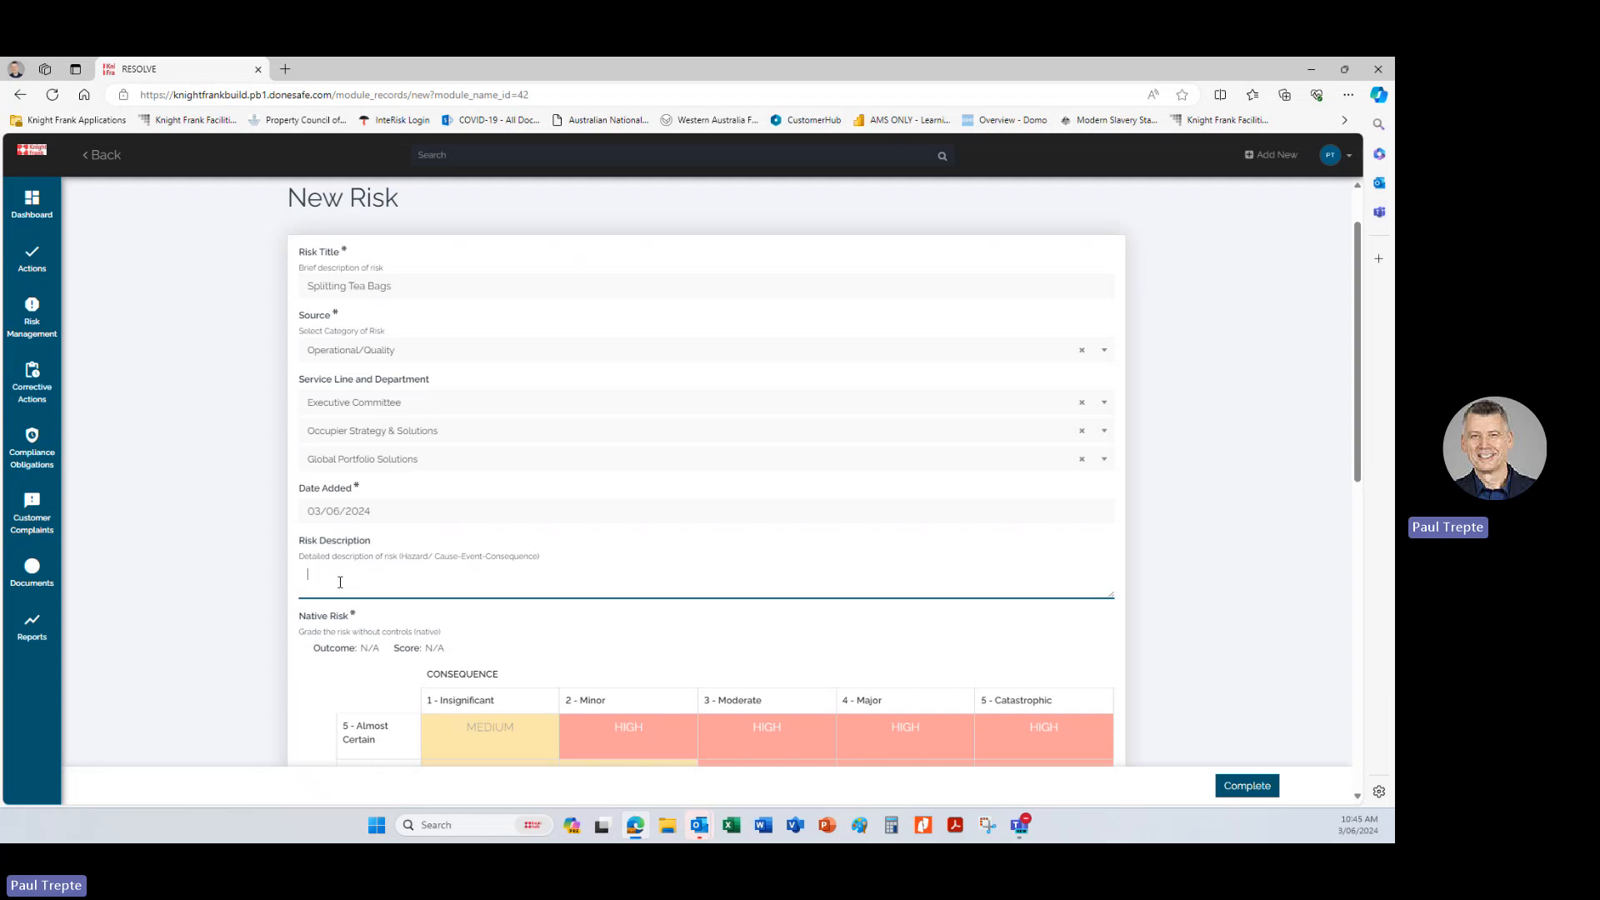
text(Te)
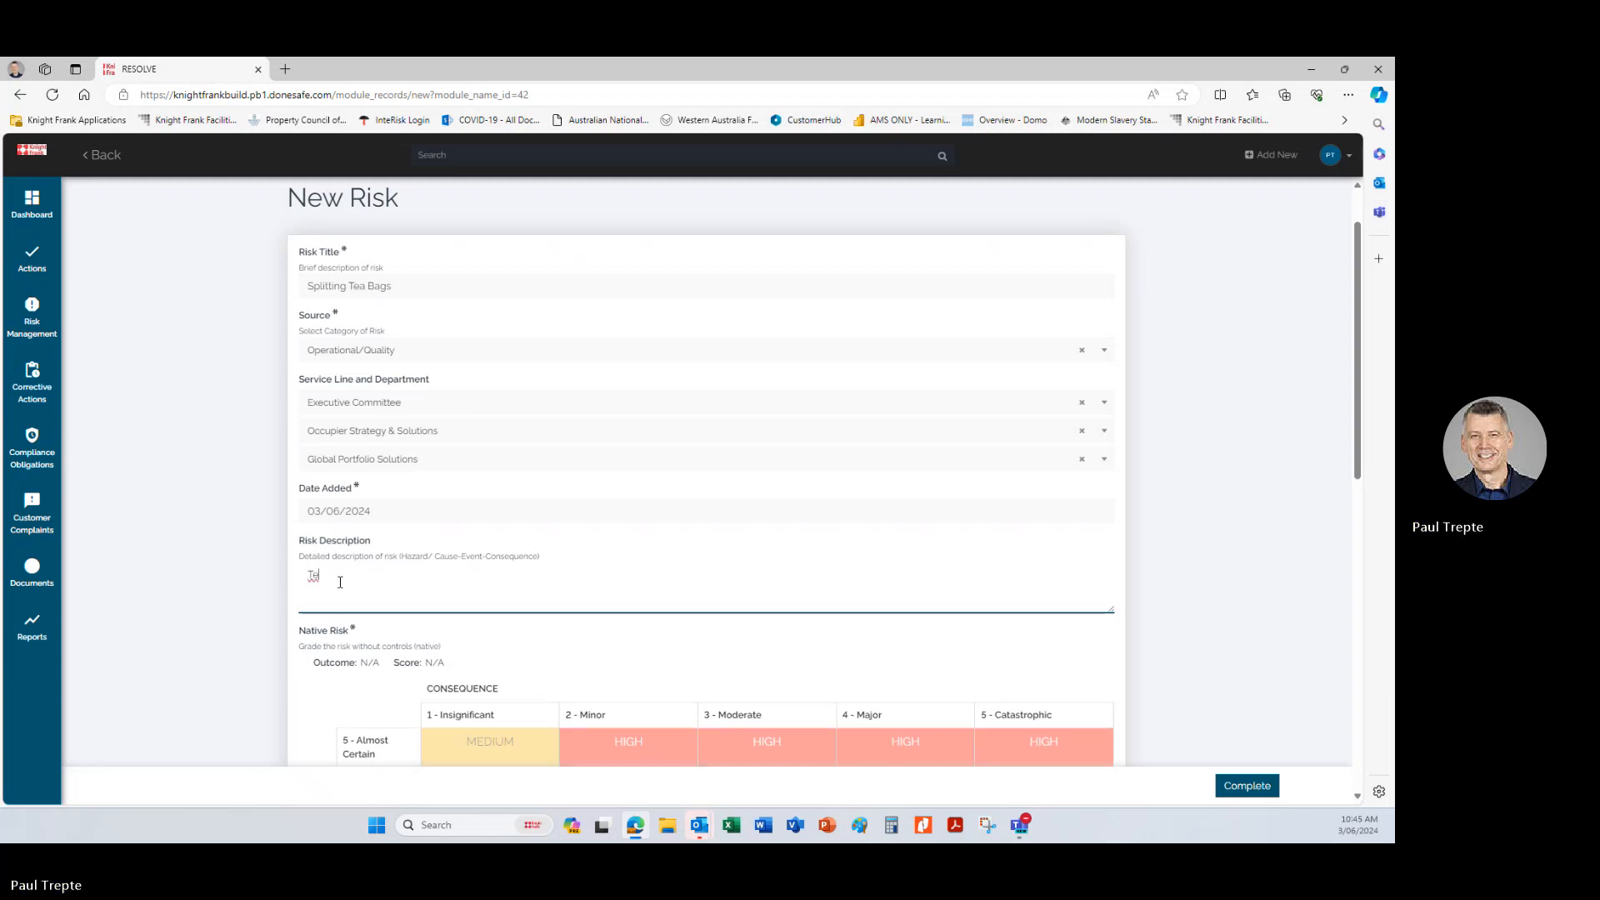
text(a Bags)
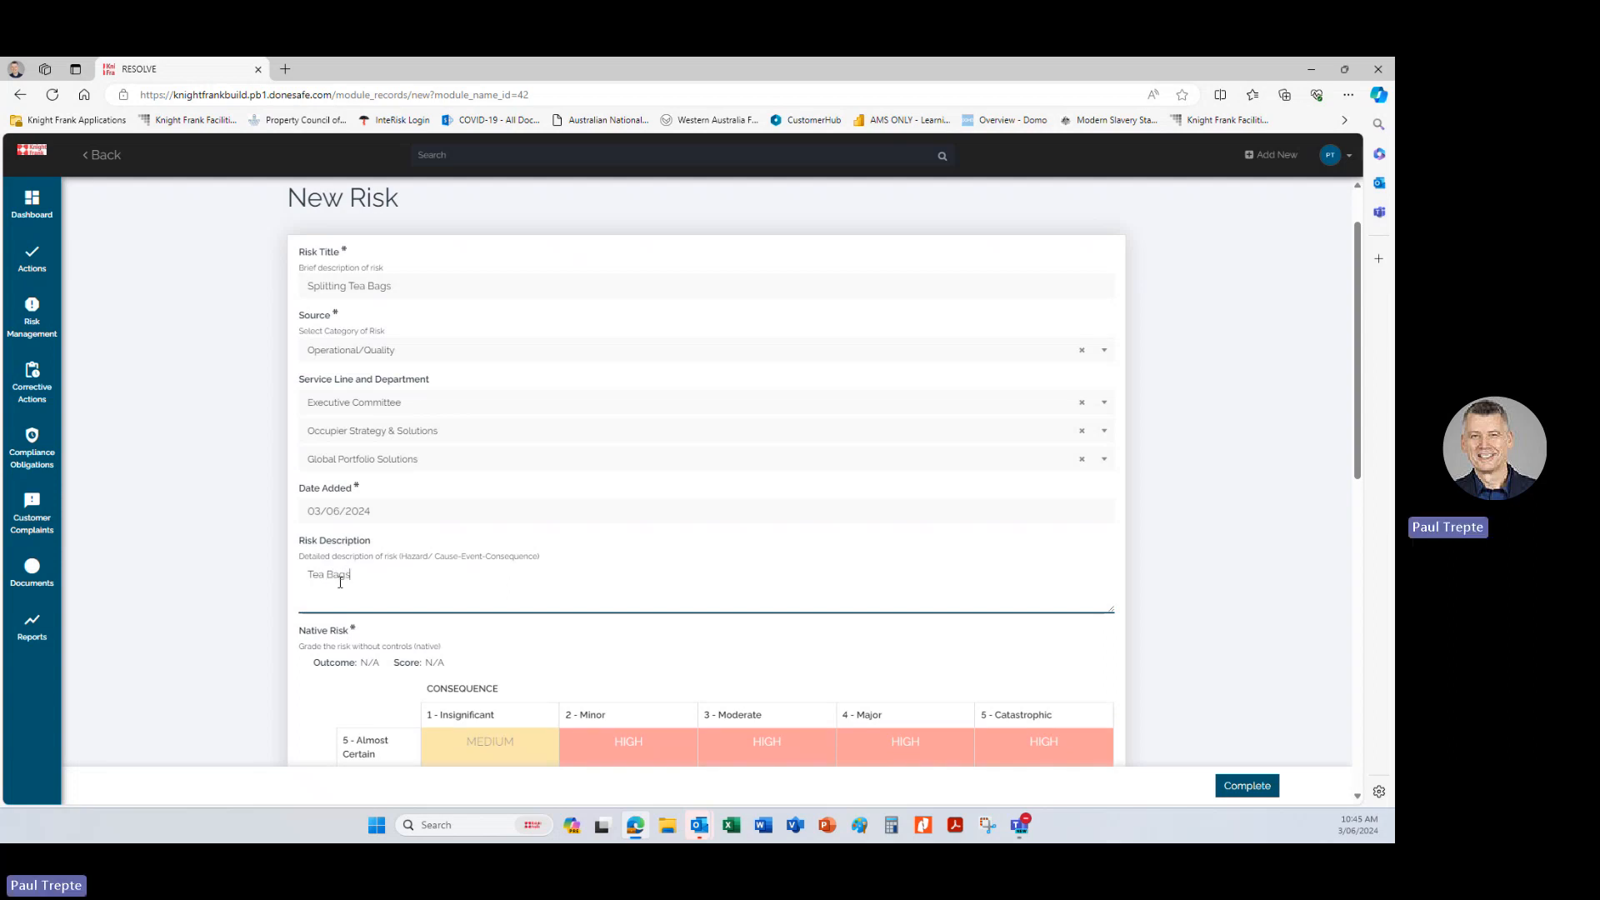
text( sp)
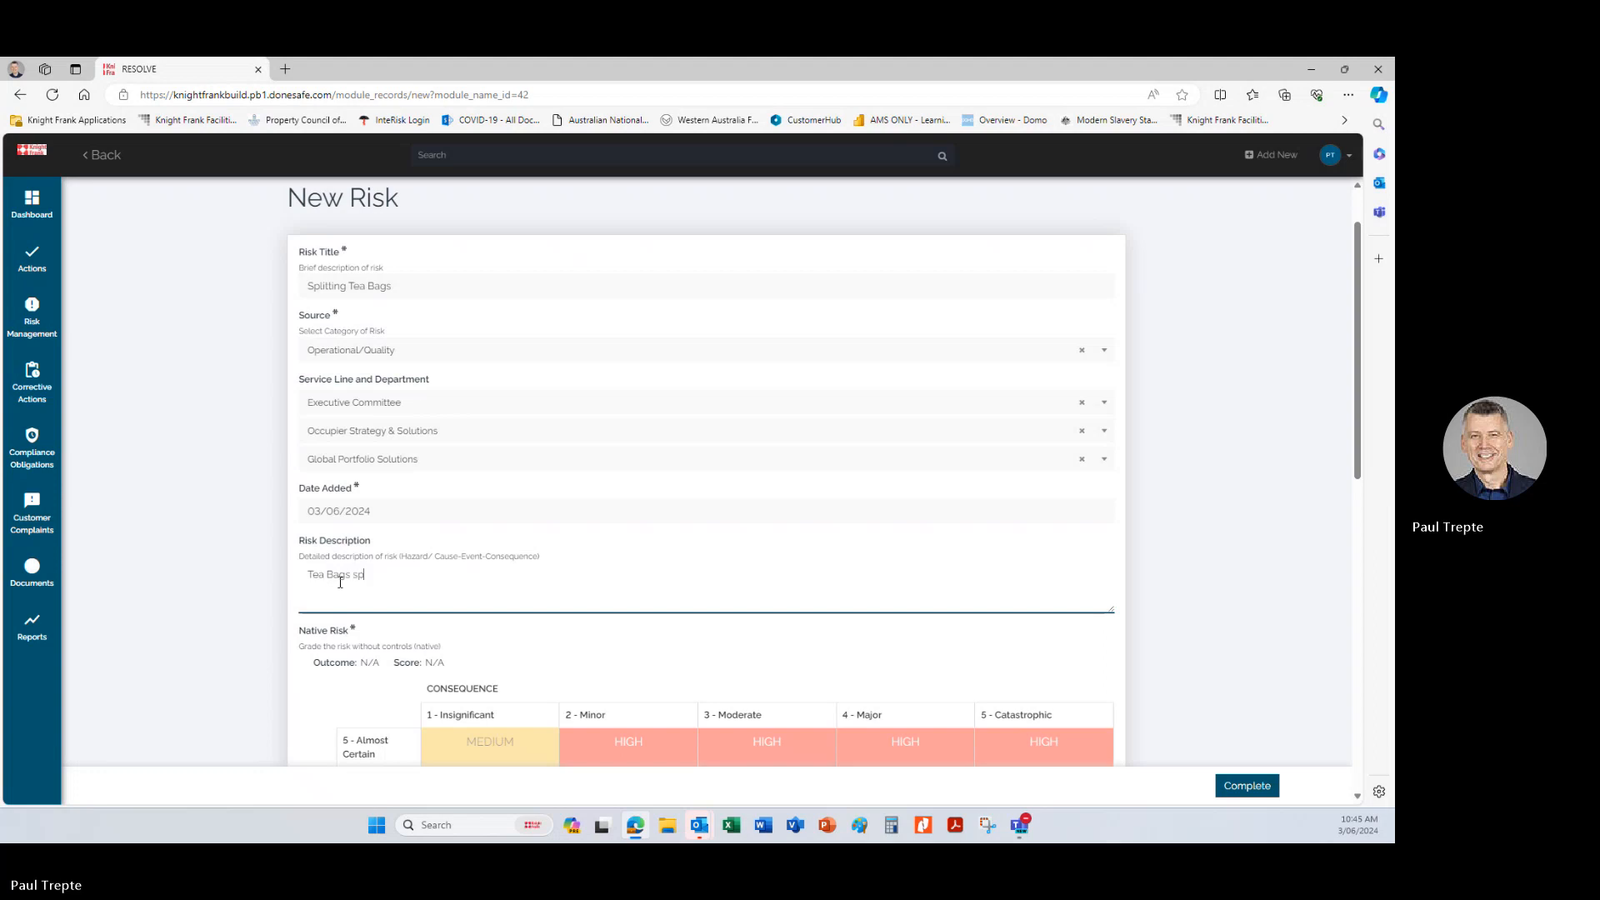
text(litting )
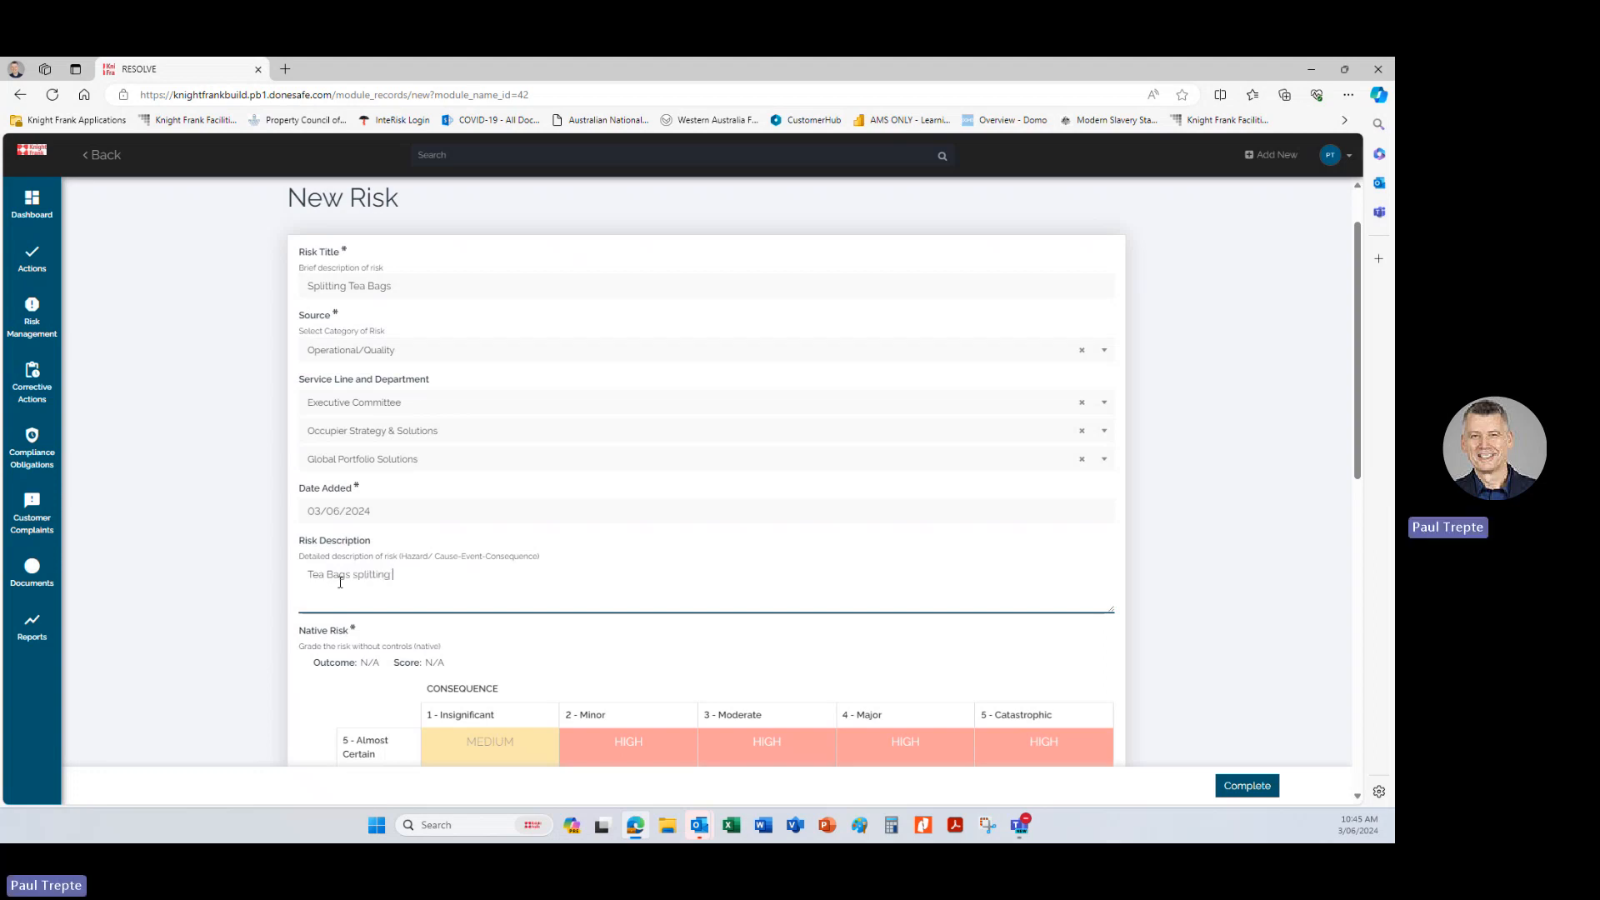
text(due to moor manufacture leading to)
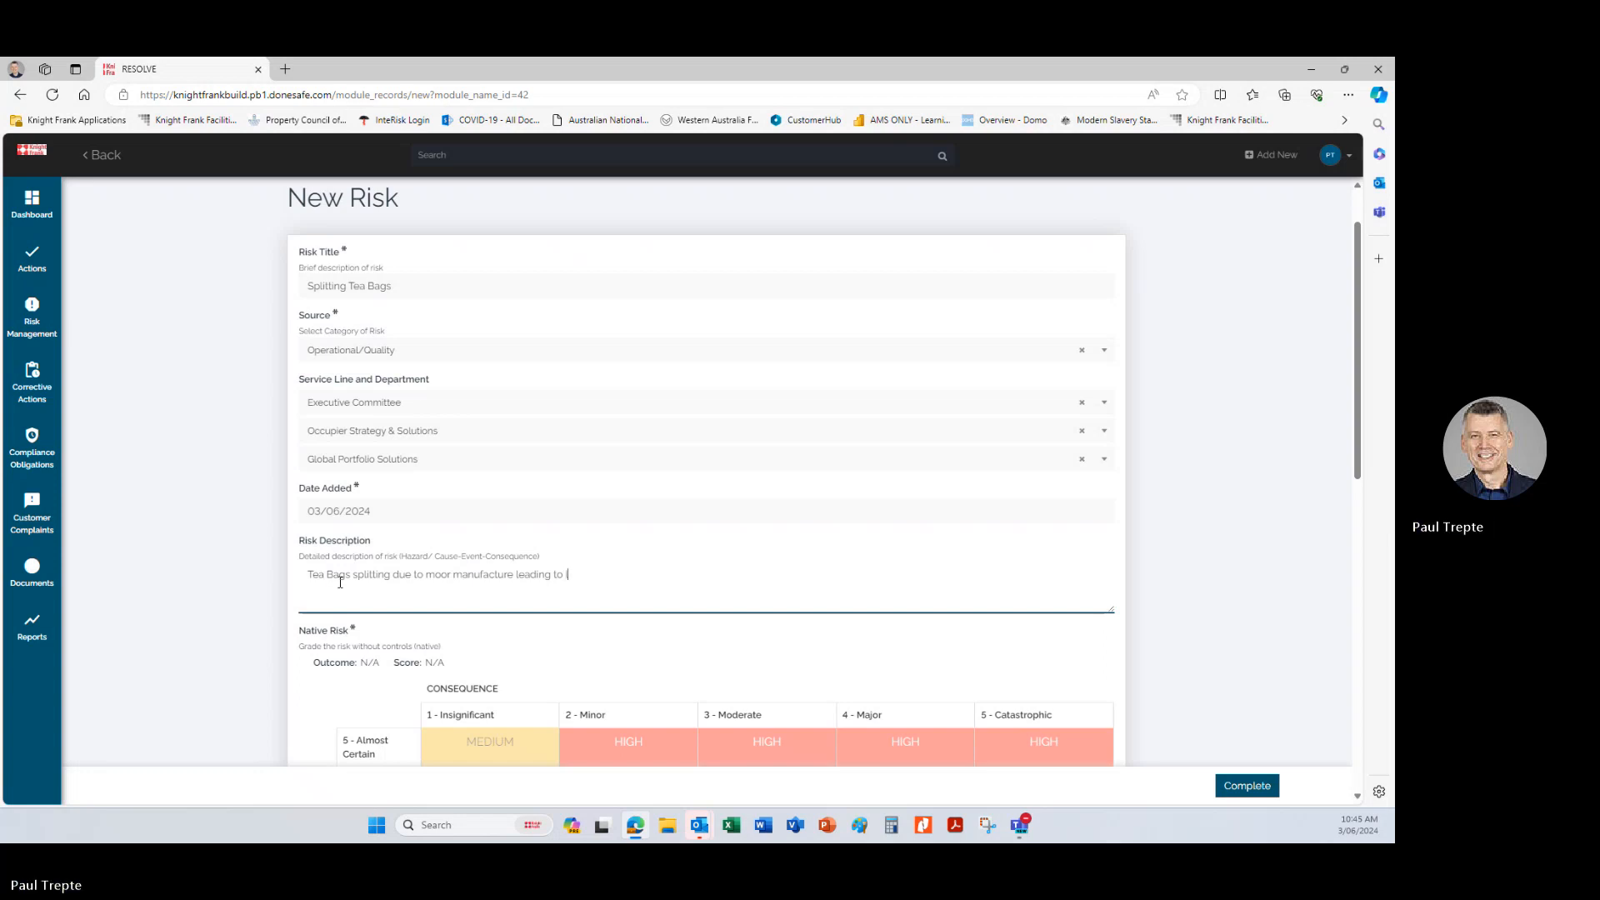
text(loose )
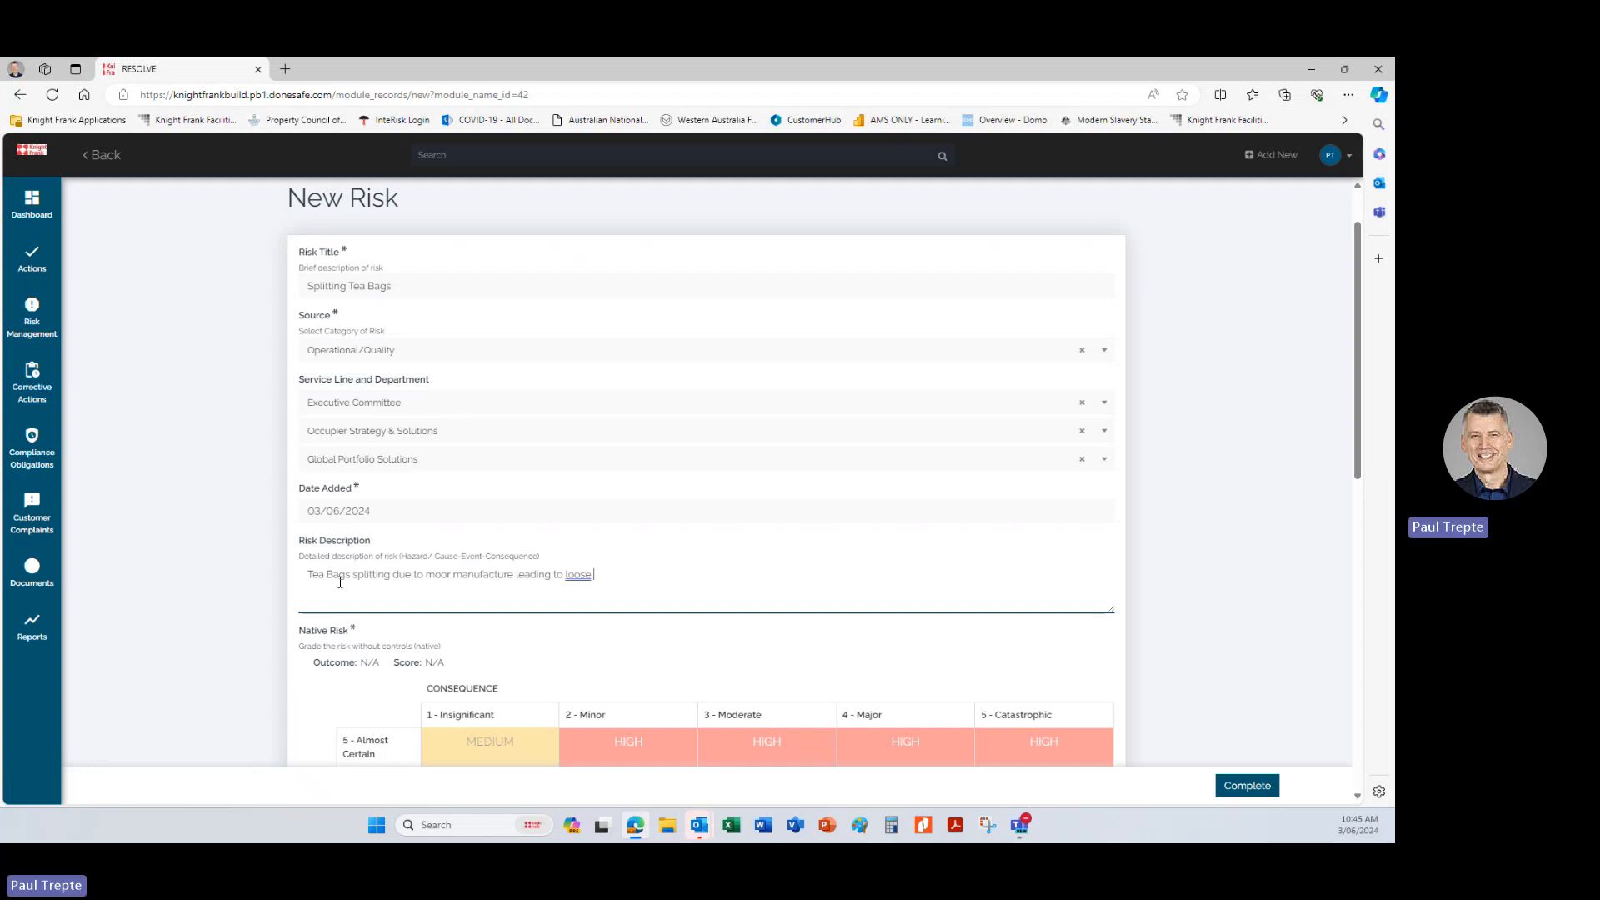
text(lea sl)
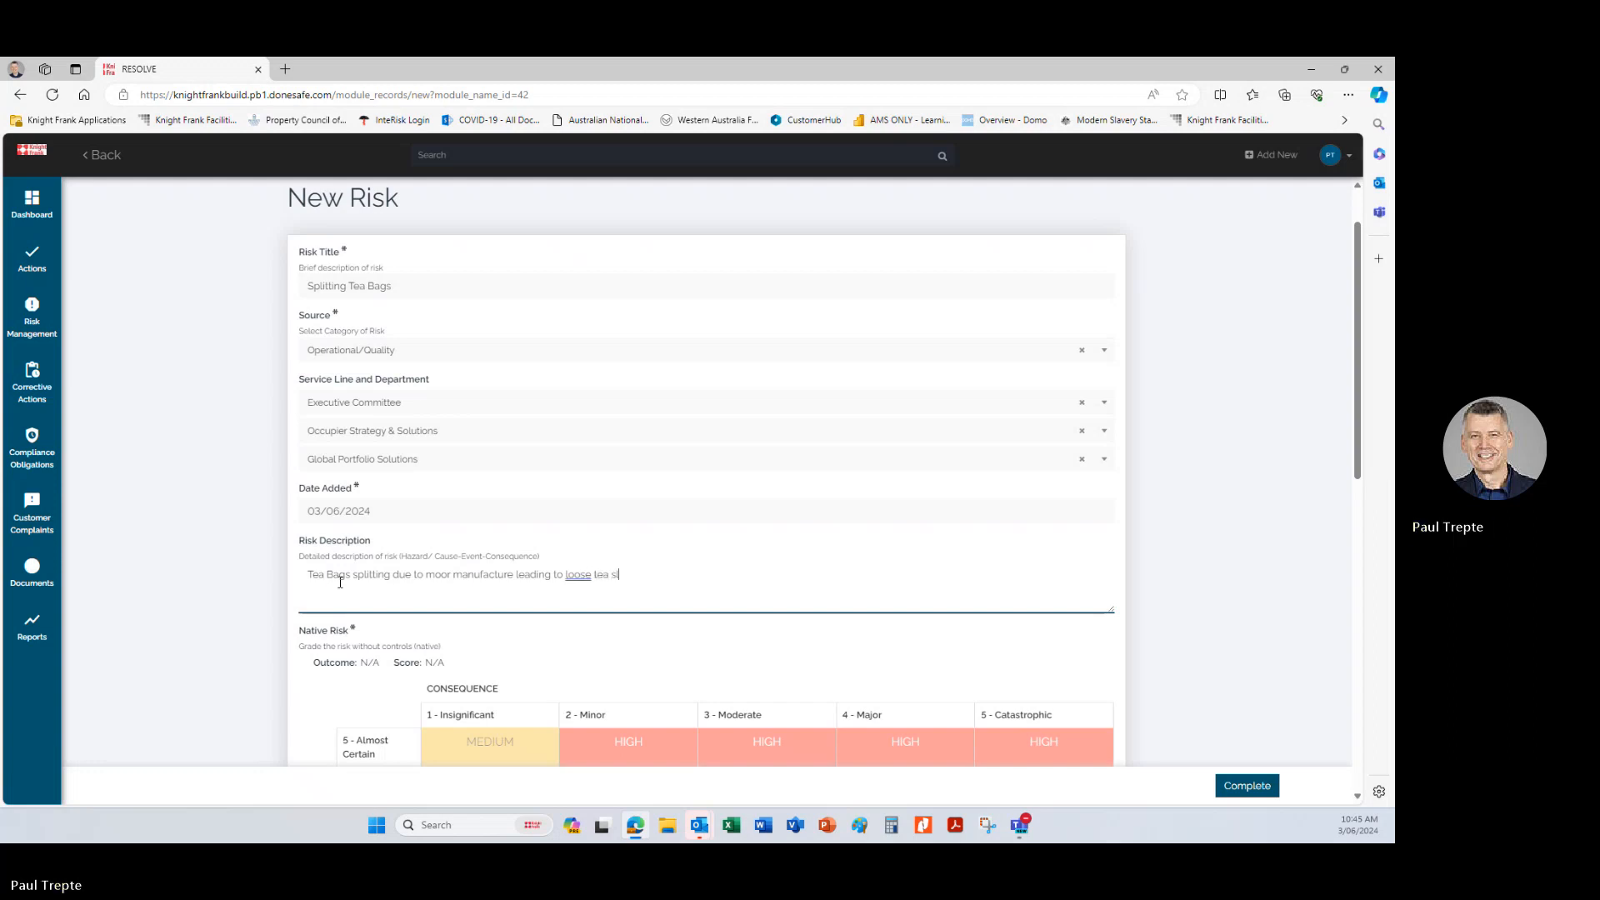
text(eeves )
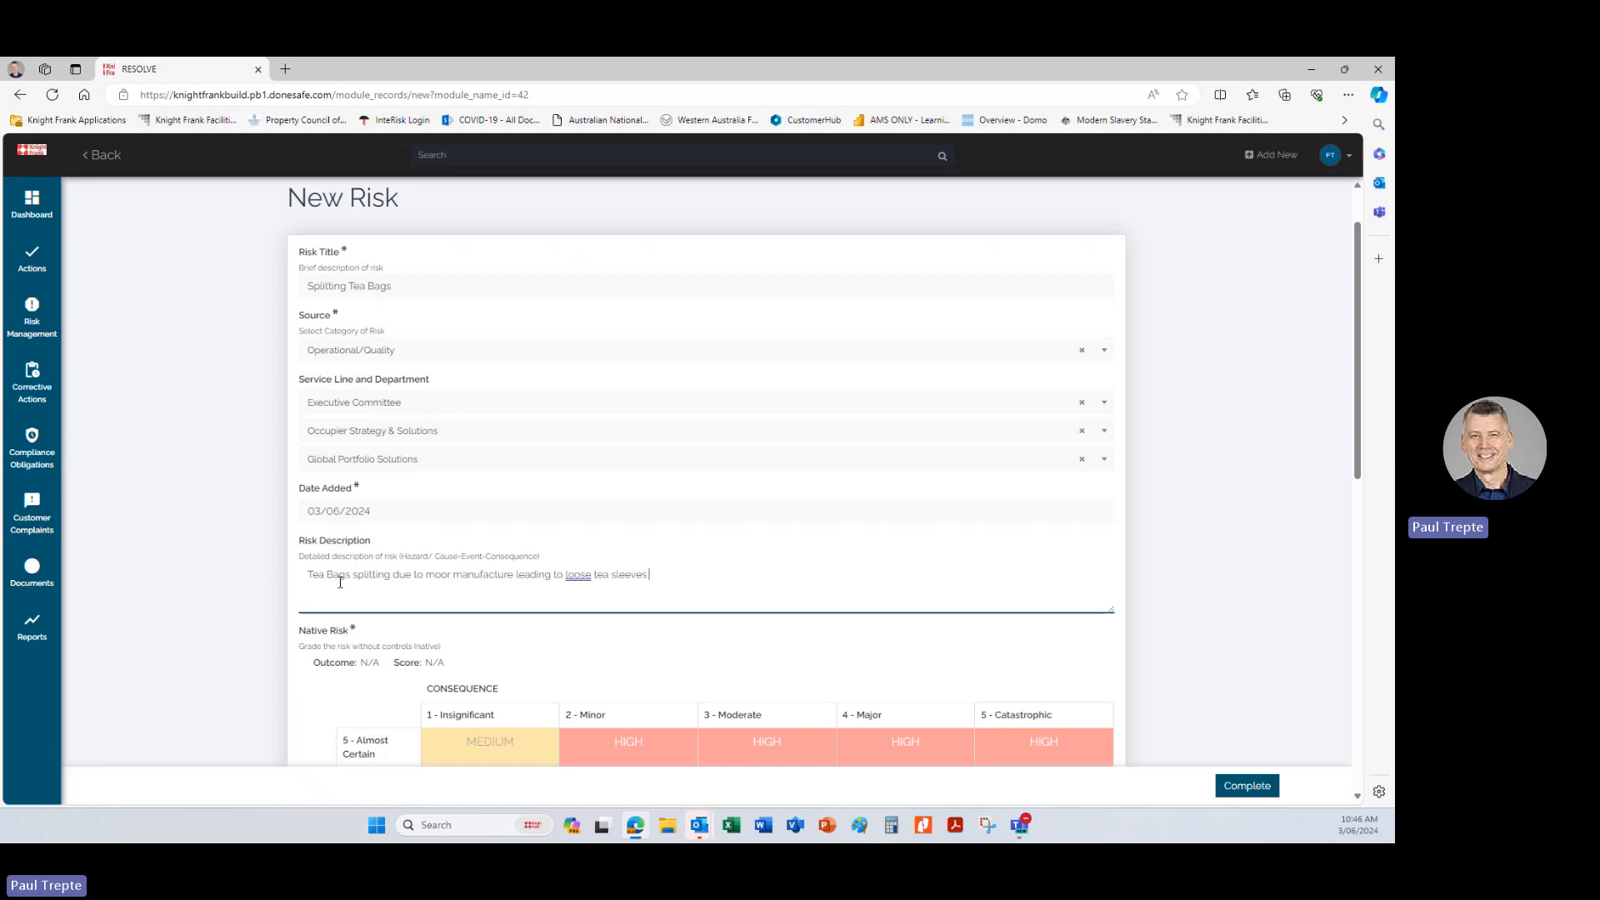
text(floating in the lea)
Correct the risk description by changing "loose" to "lose" and "moor" to "poor", and adding a comma after "manufacture".
right_click(578, 575)
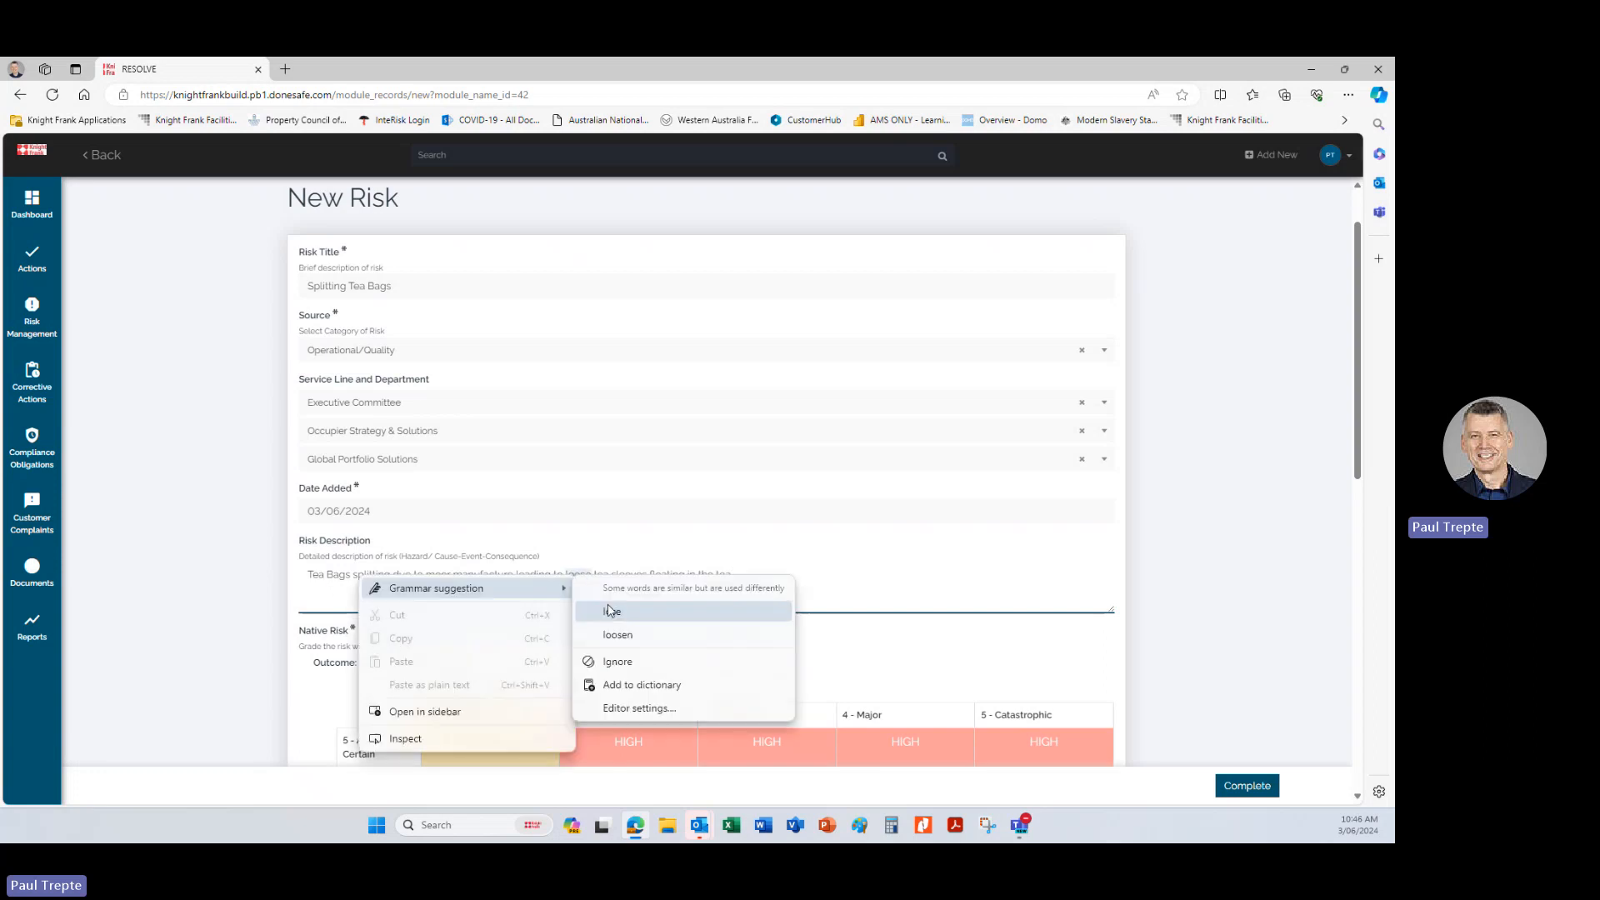
click(613, 611)
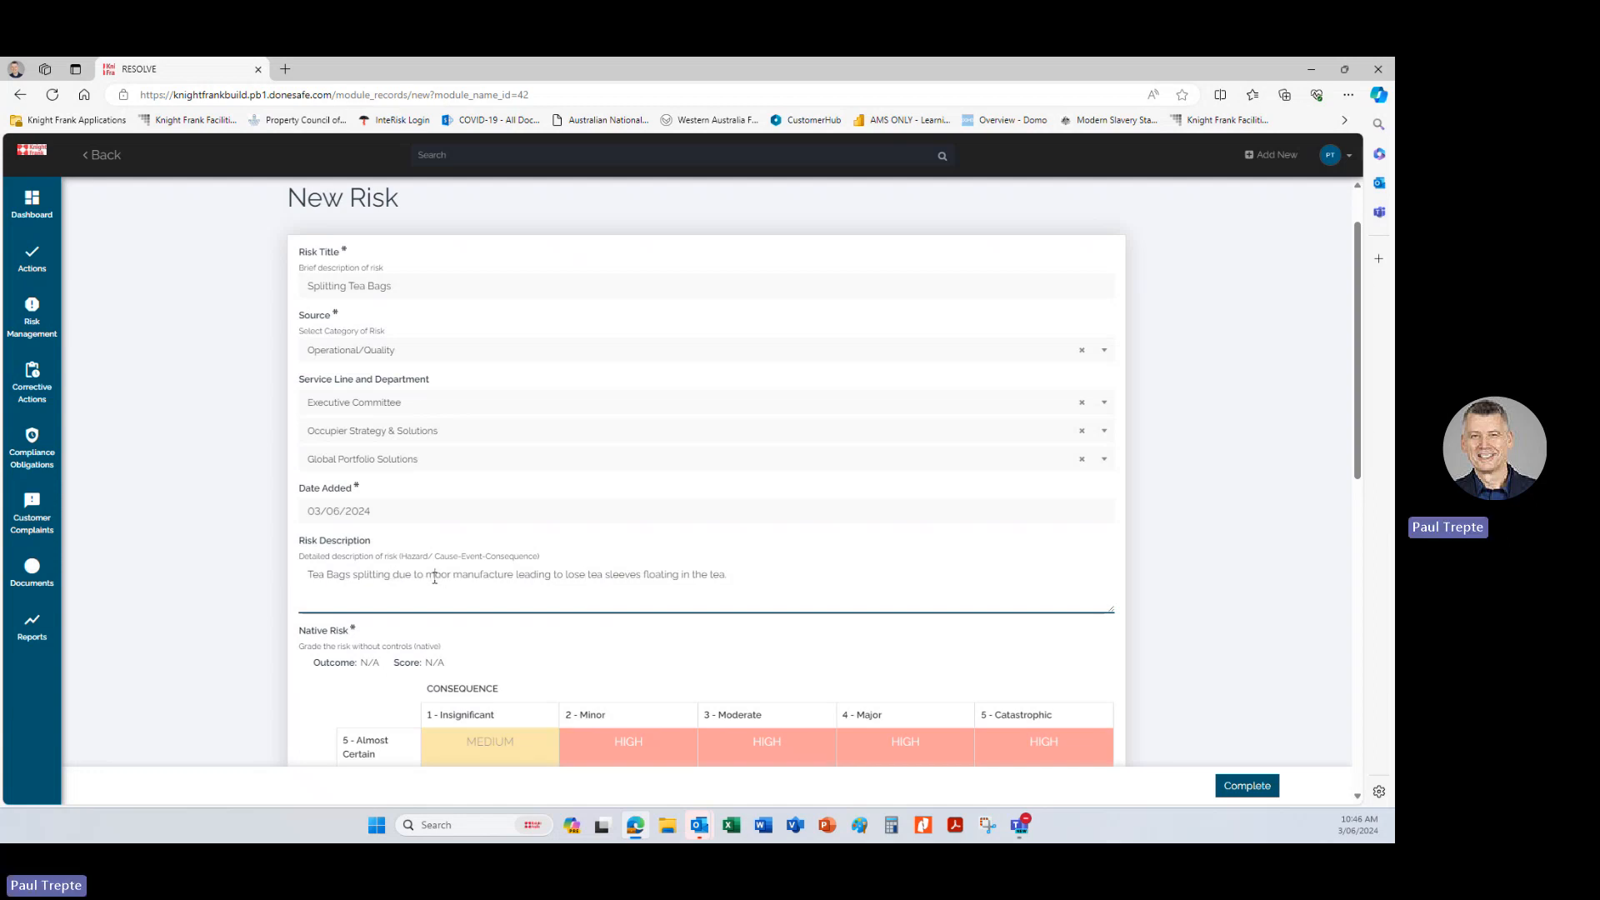
key(BackSpace)
text(p)
click(448, 575)
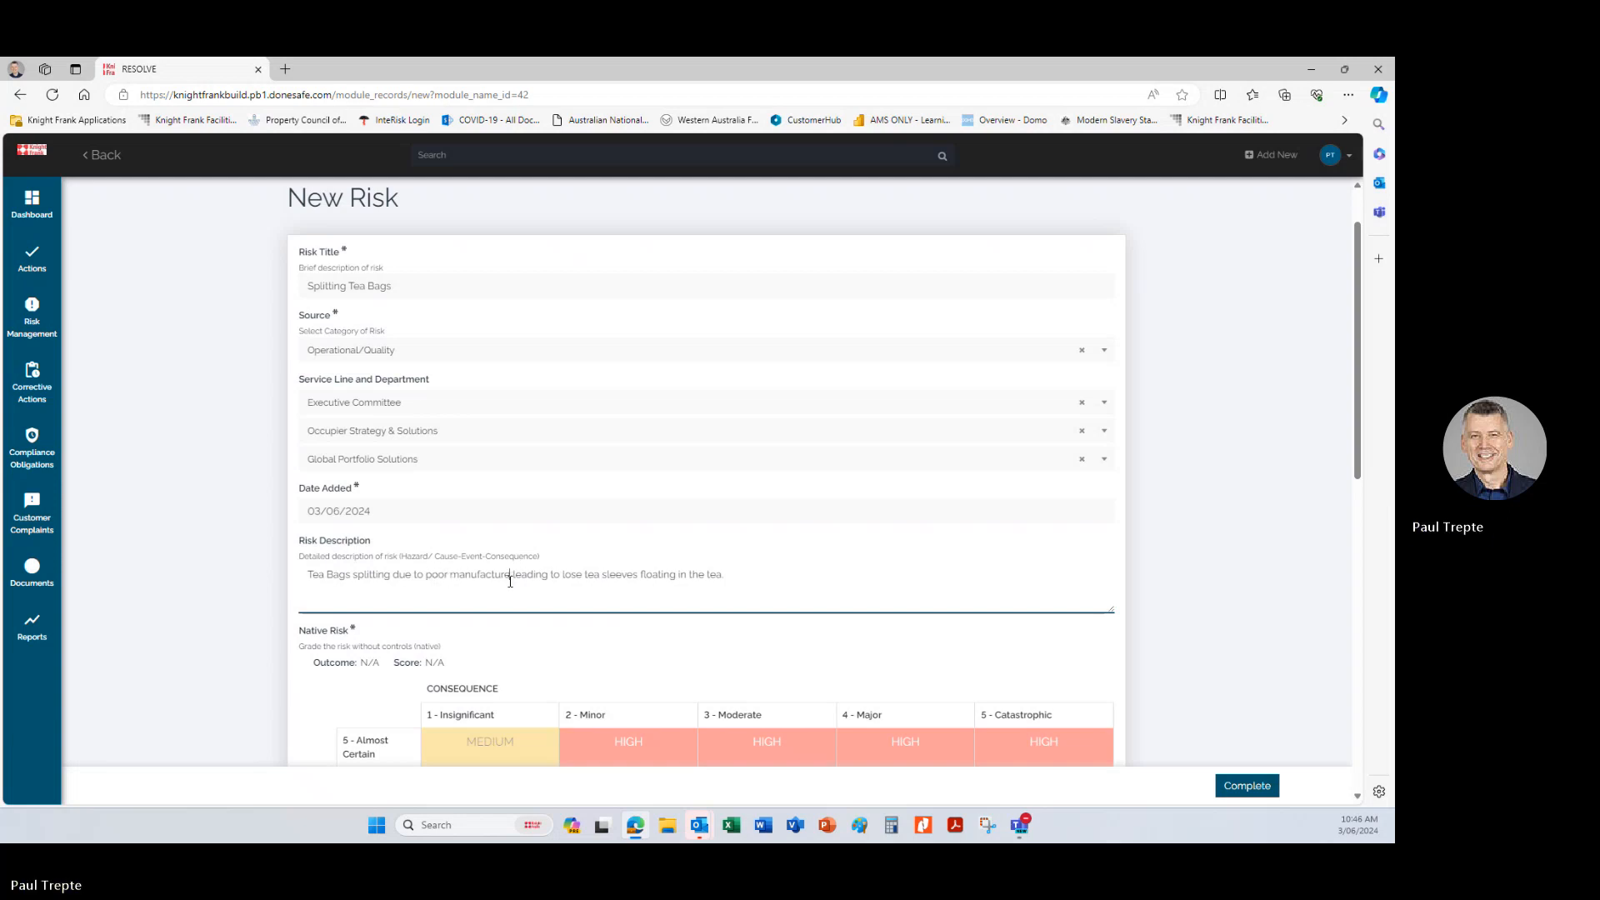
click(510, 581)
text(,)
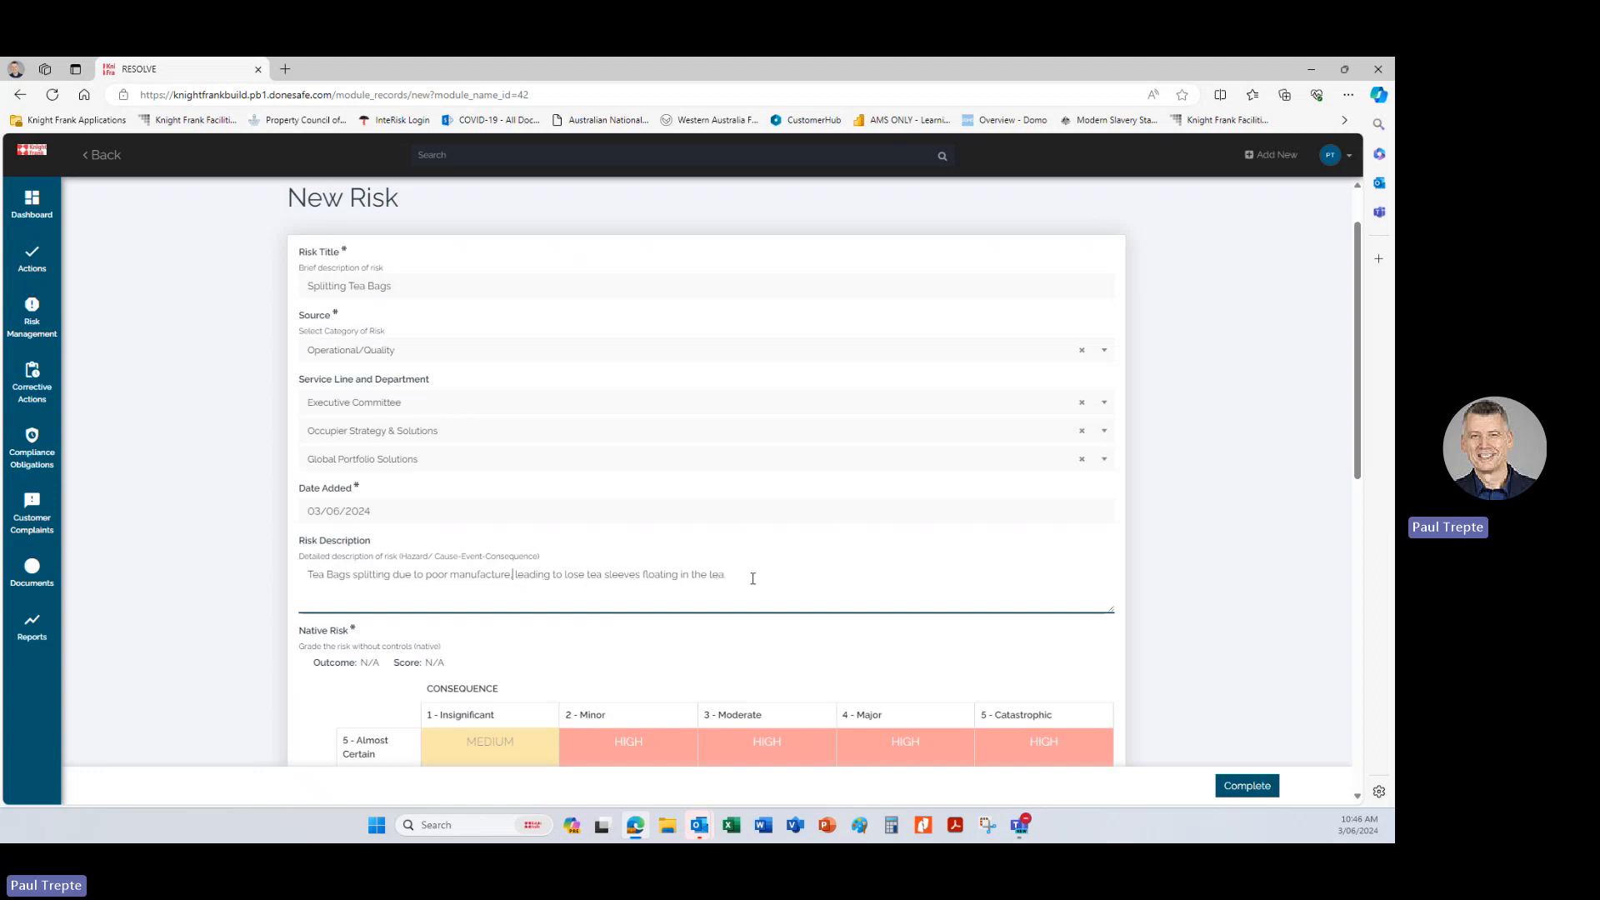
Rate the native risk as likelihood 4 - Likely and consequence 4 - Major, and check the consequence and likelihood definitions.
scroll(341, 427, down, 2)
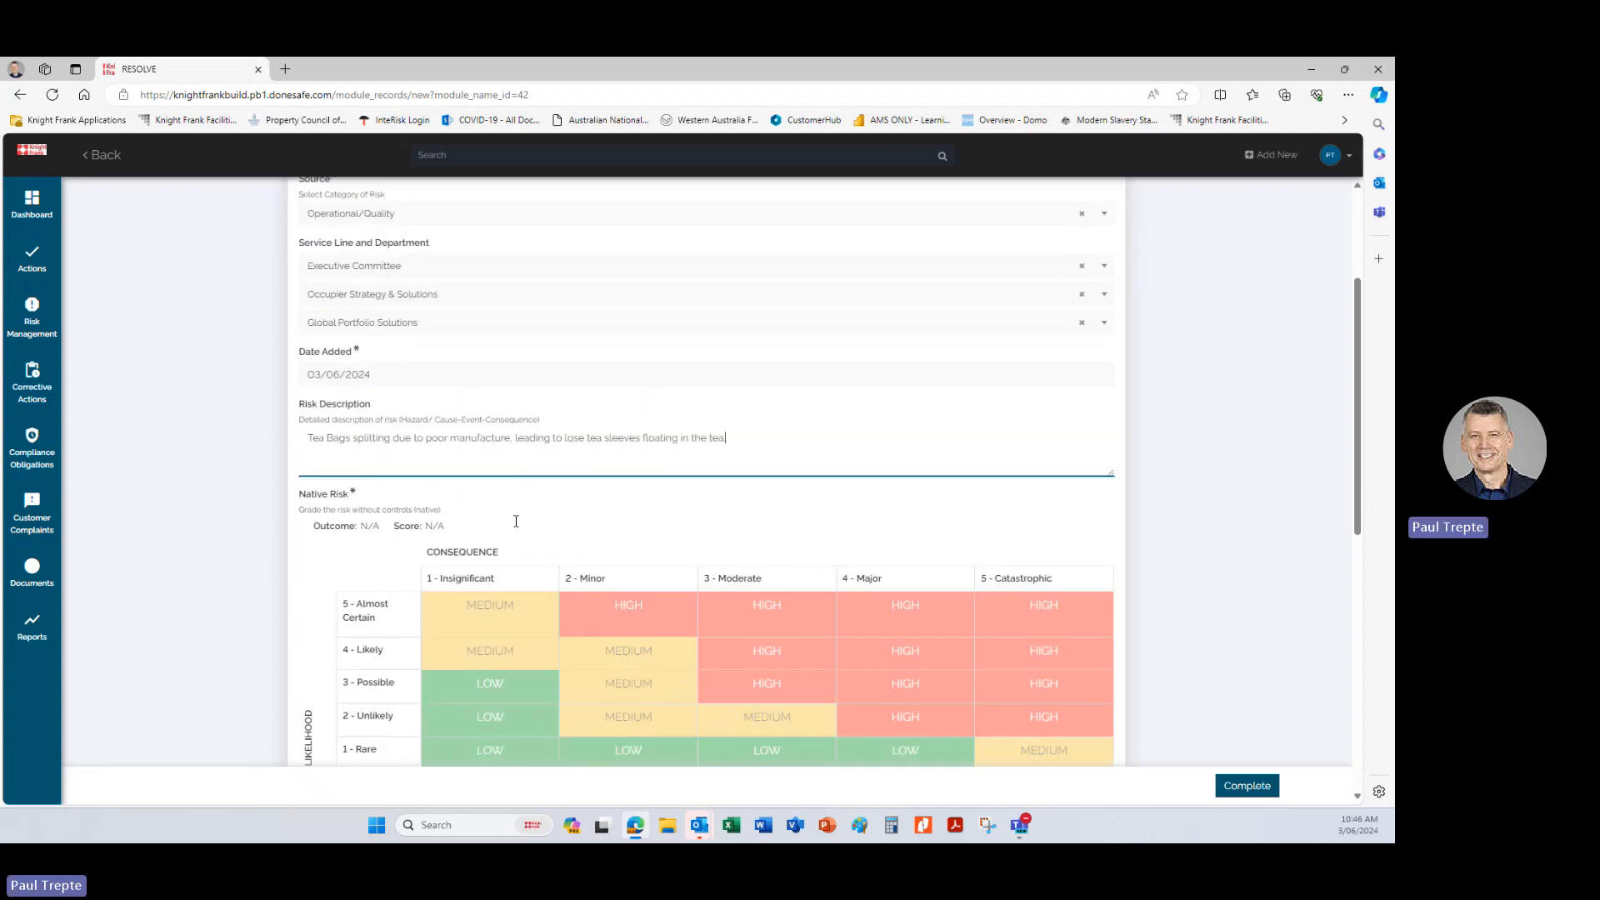
scroll(342, 428, down, 1)
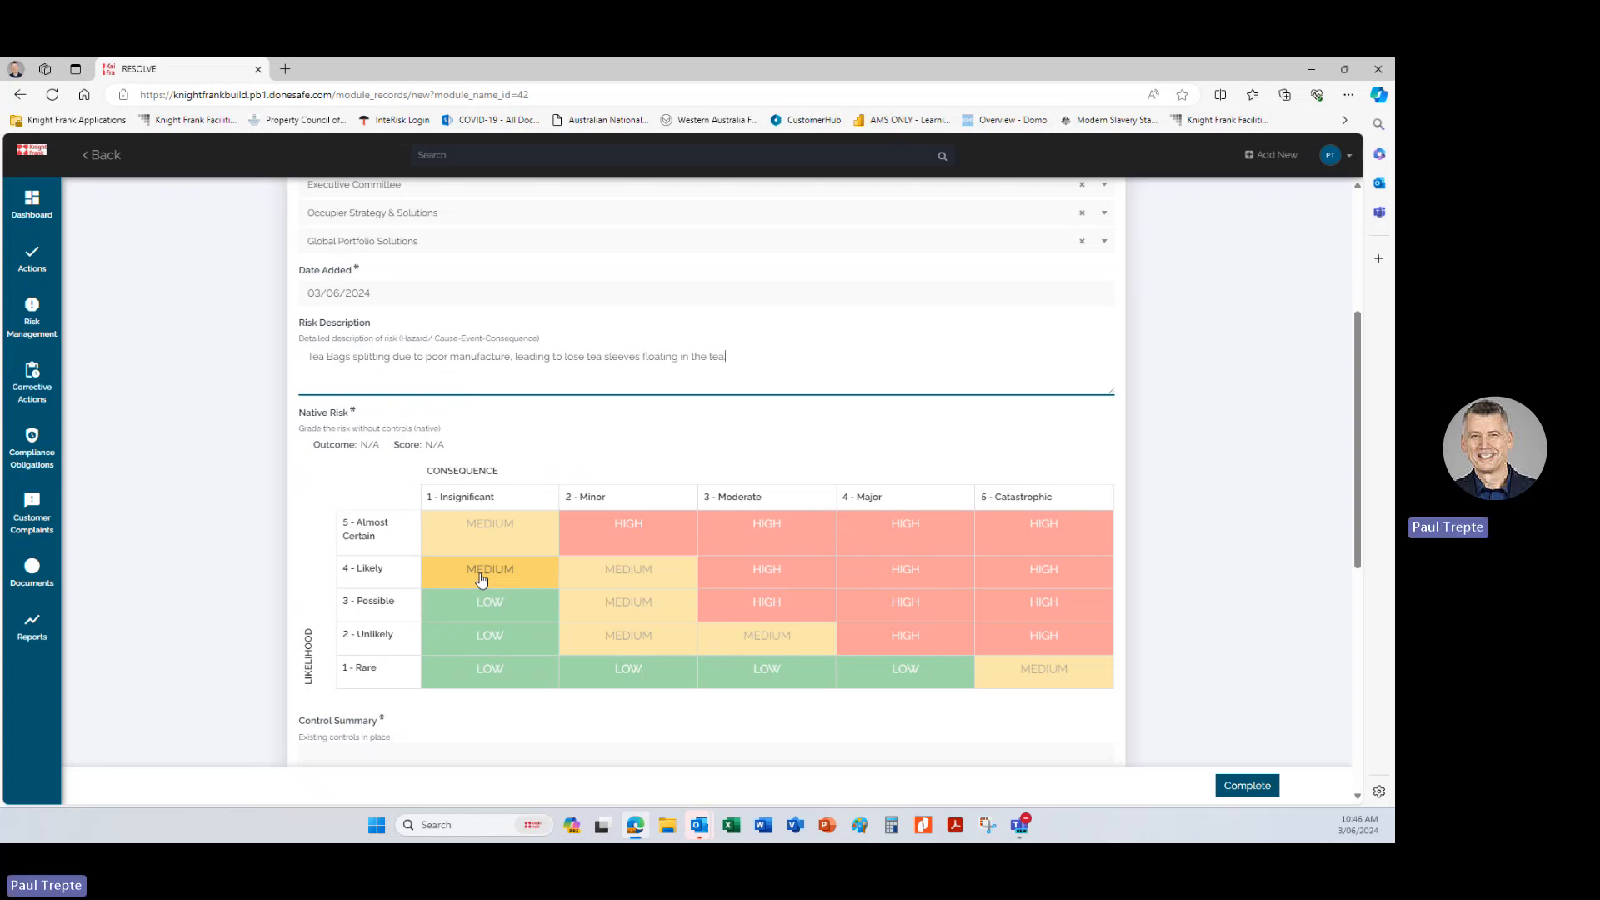
text(.)
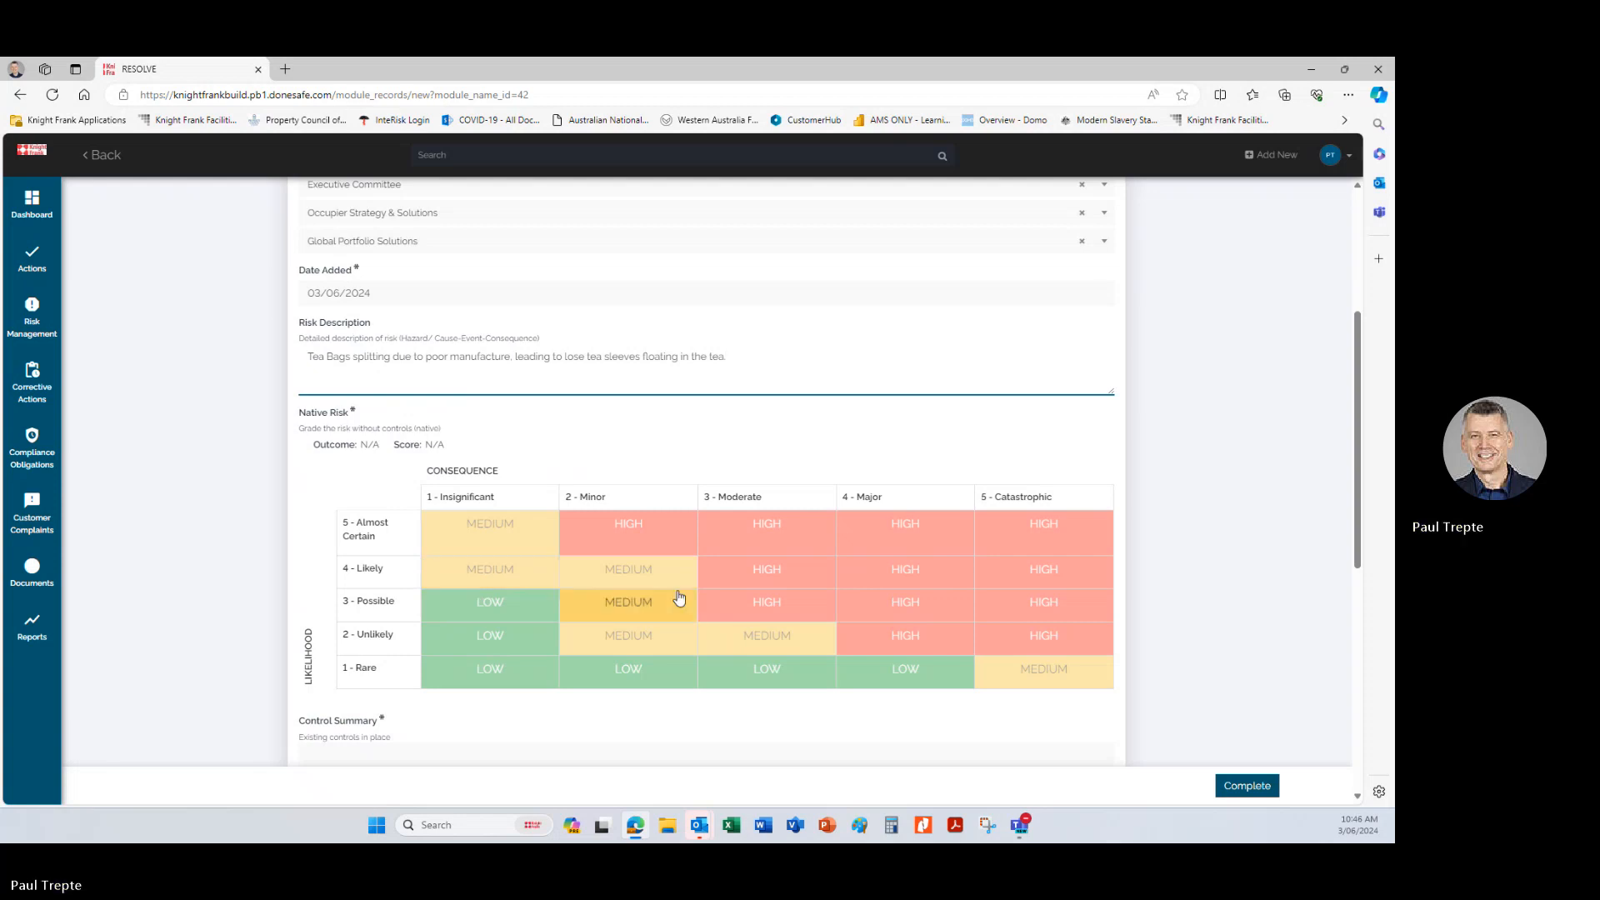
click(873, 577)
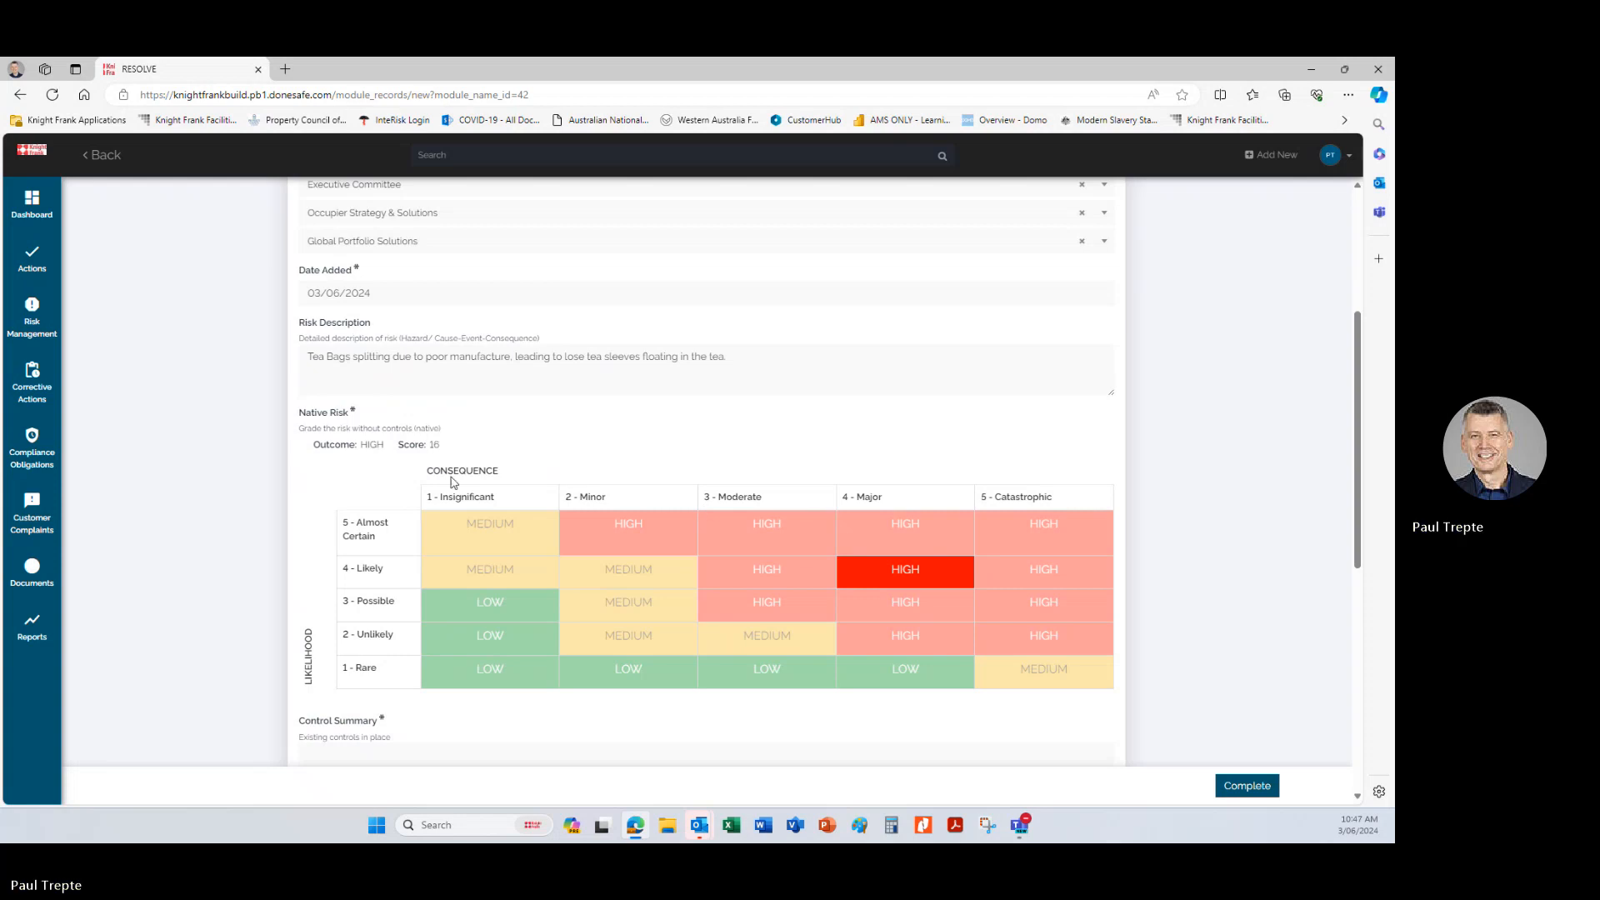
mouse_move(469, 496)
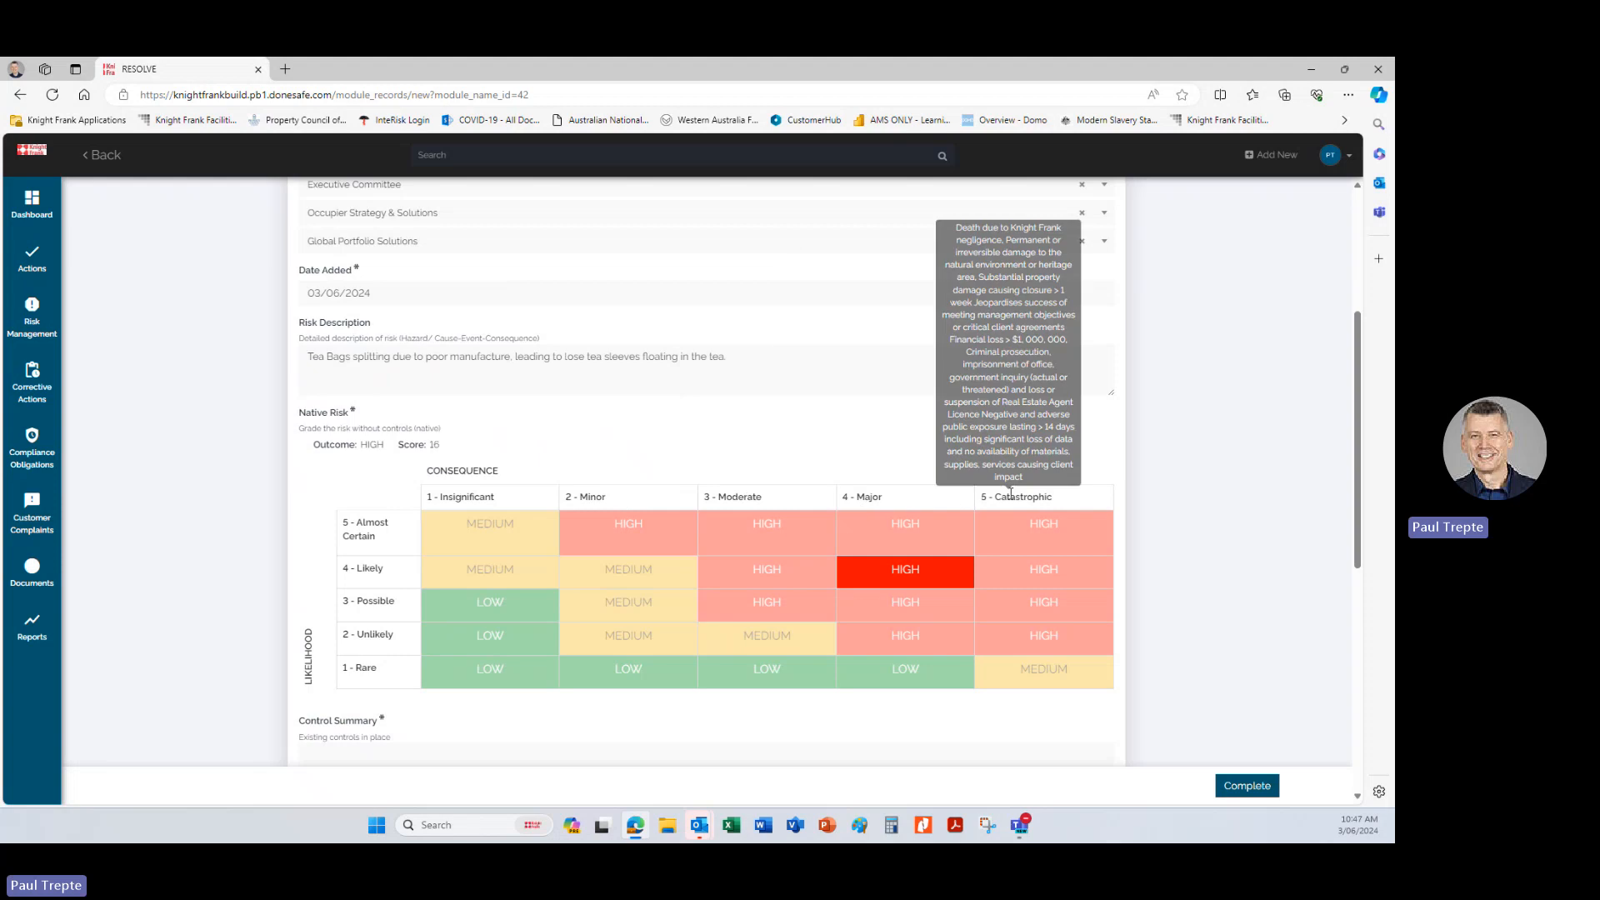
mouse_move(370, 568)
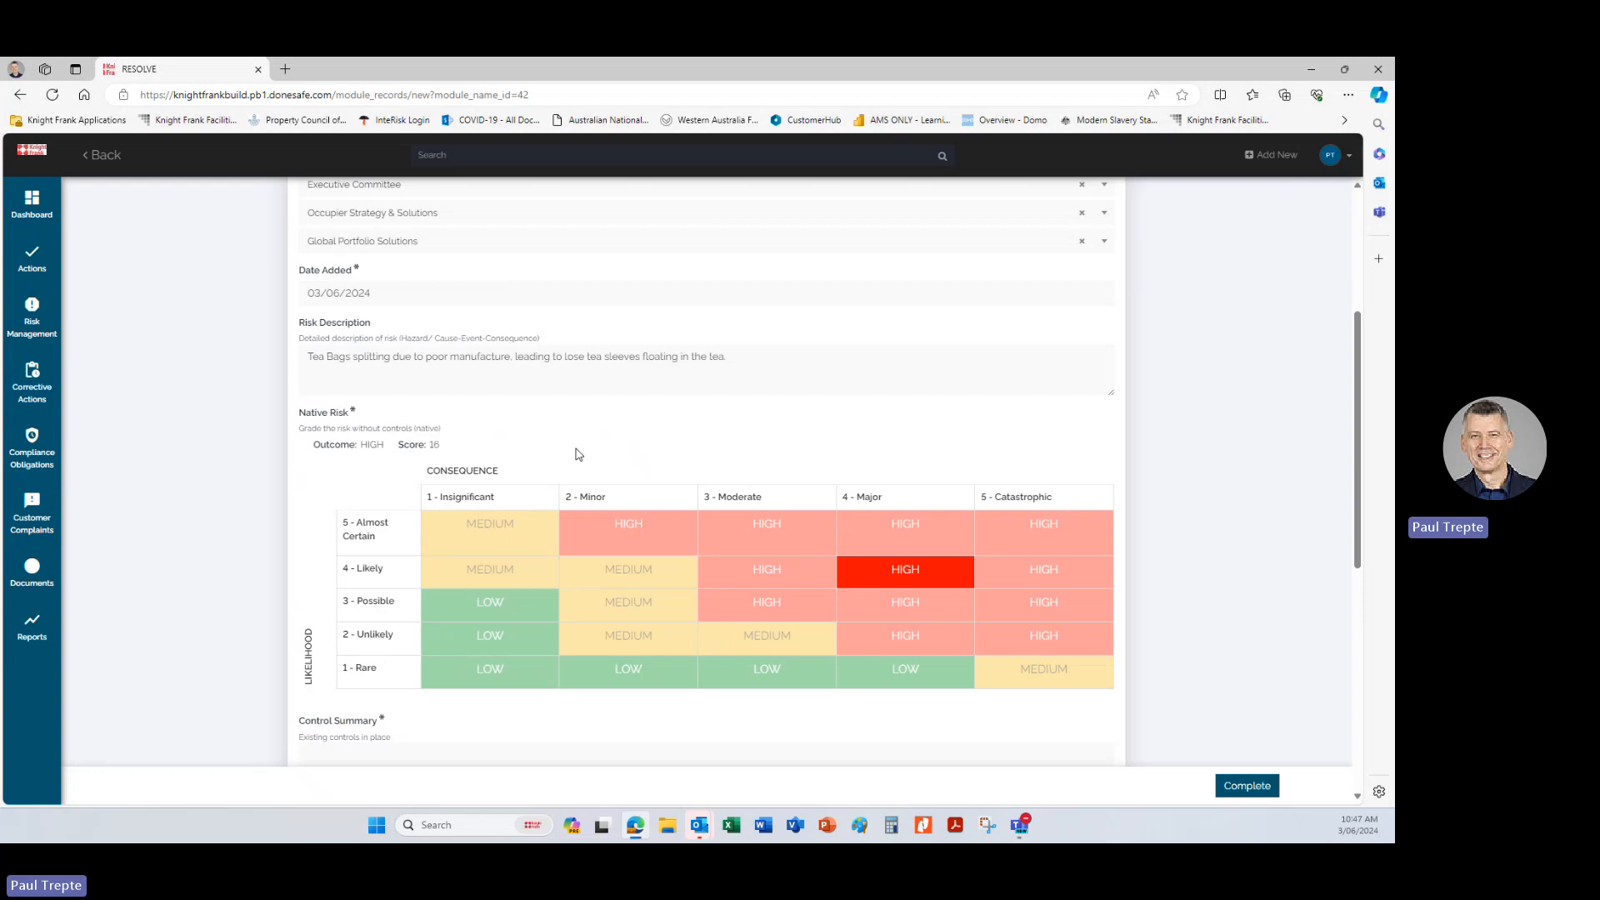
Enter the control summary "- Quality Check on tea bags out of the packet".
scroll(579, 454, down, 3)
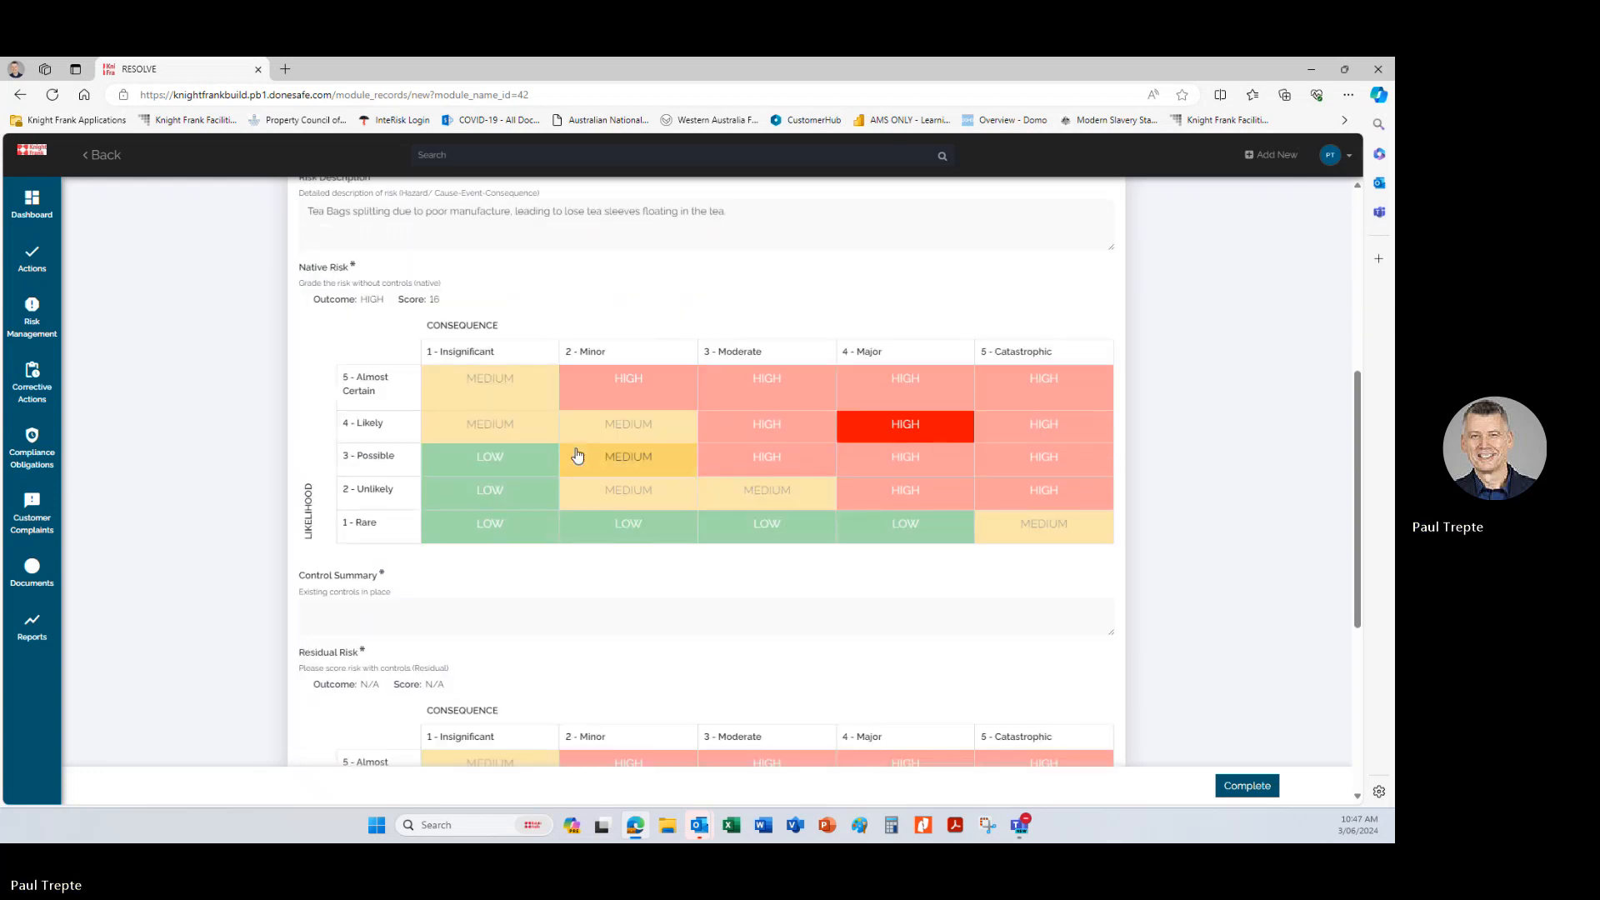
click(415, 612)
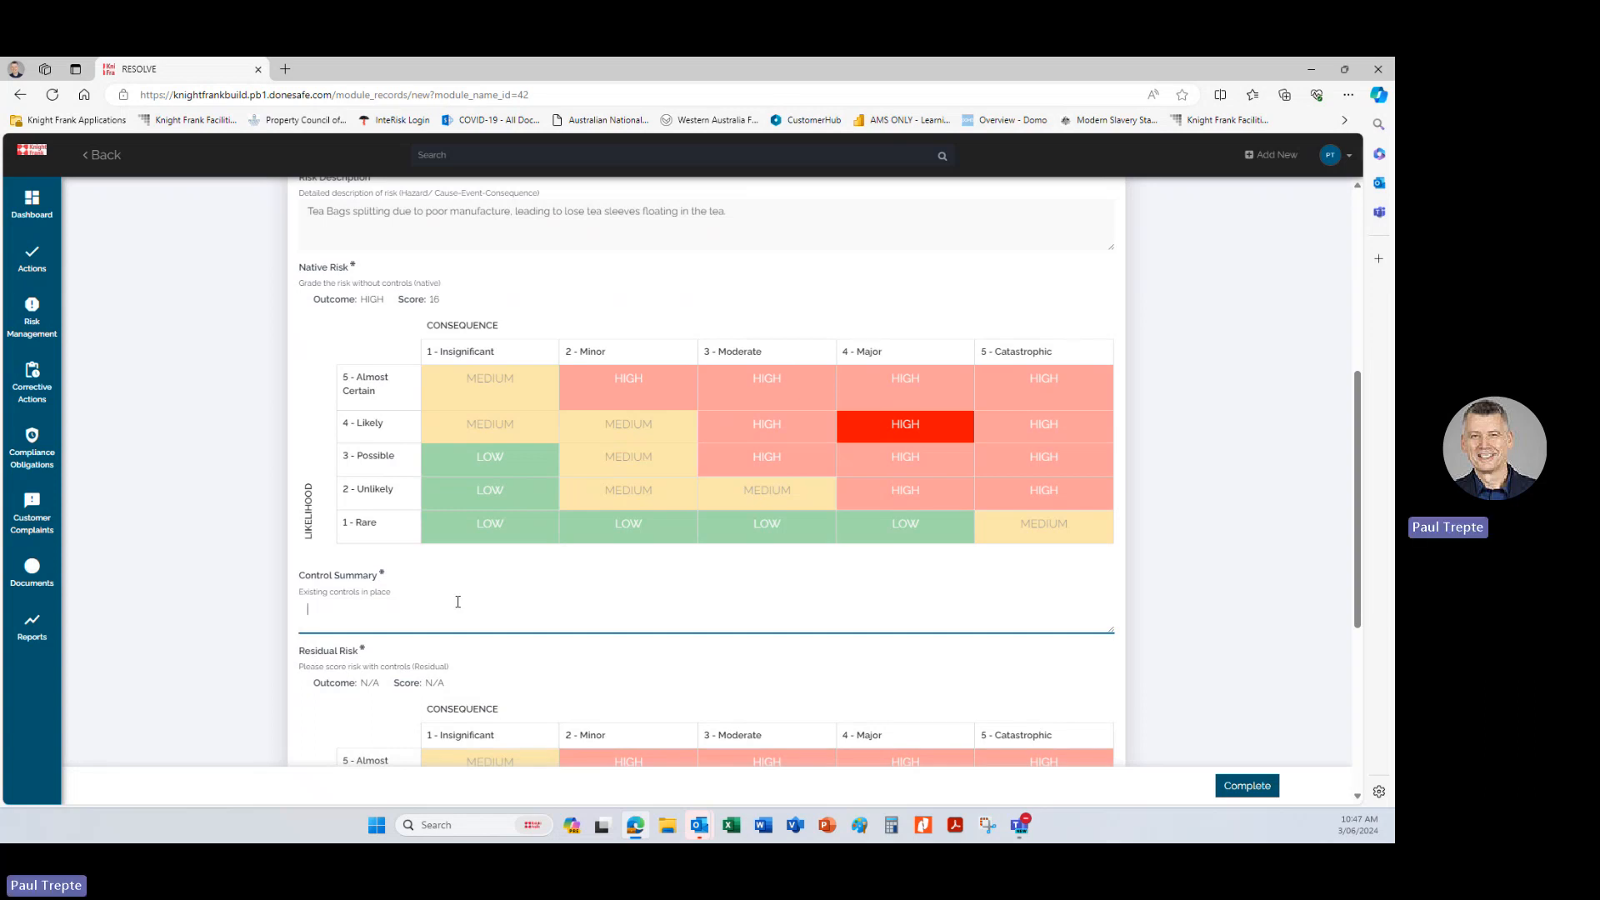
text(-)
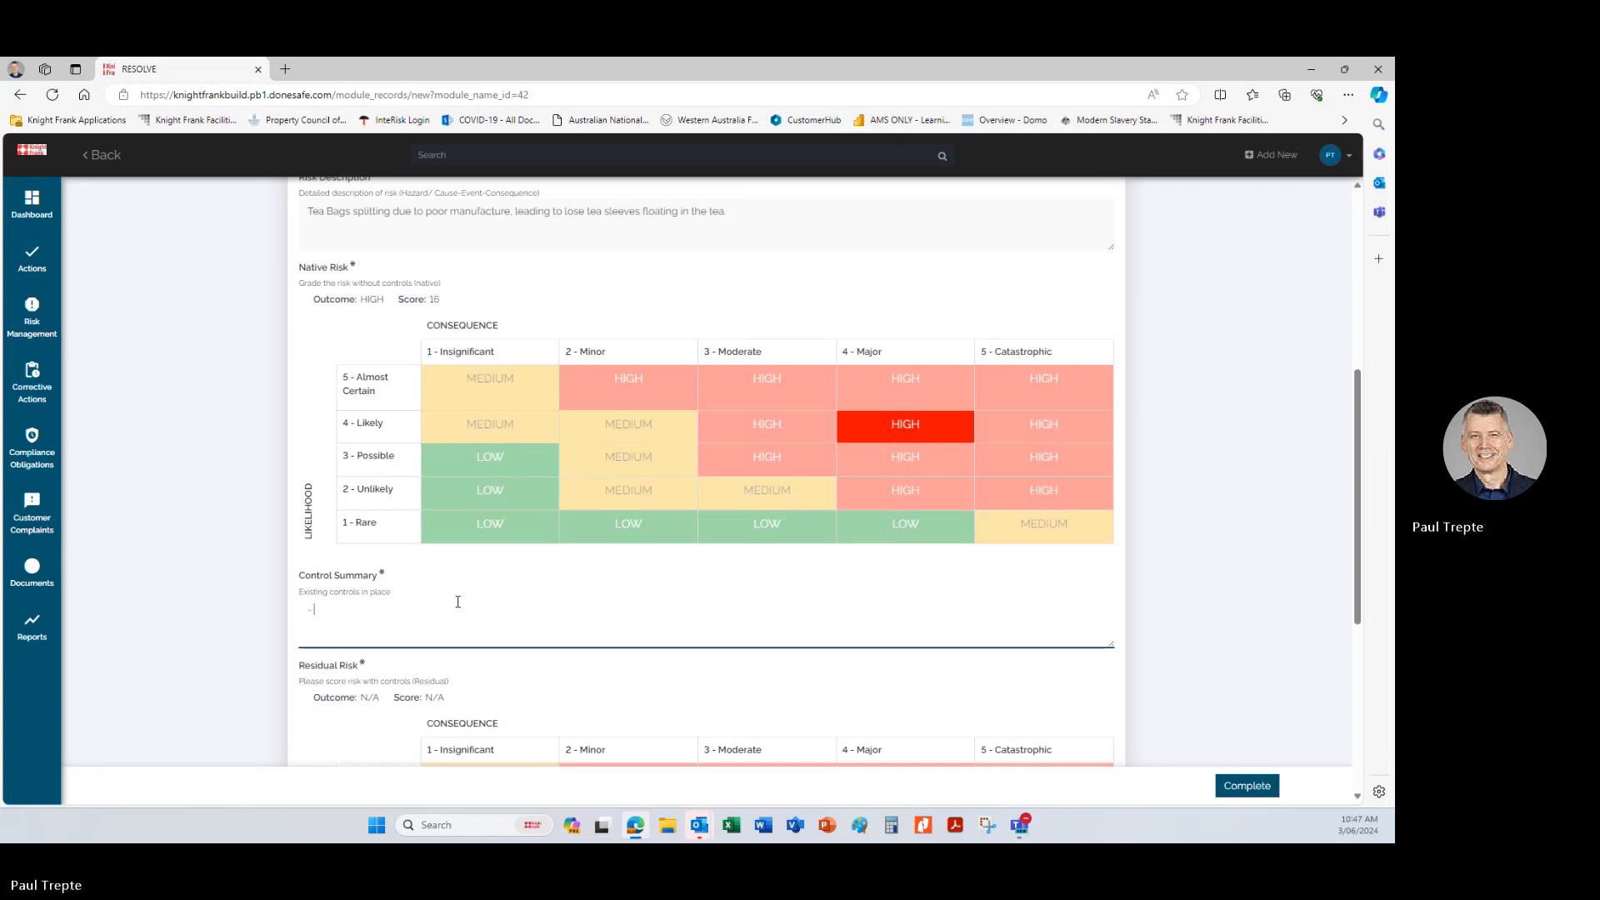
text( Quality Check on)
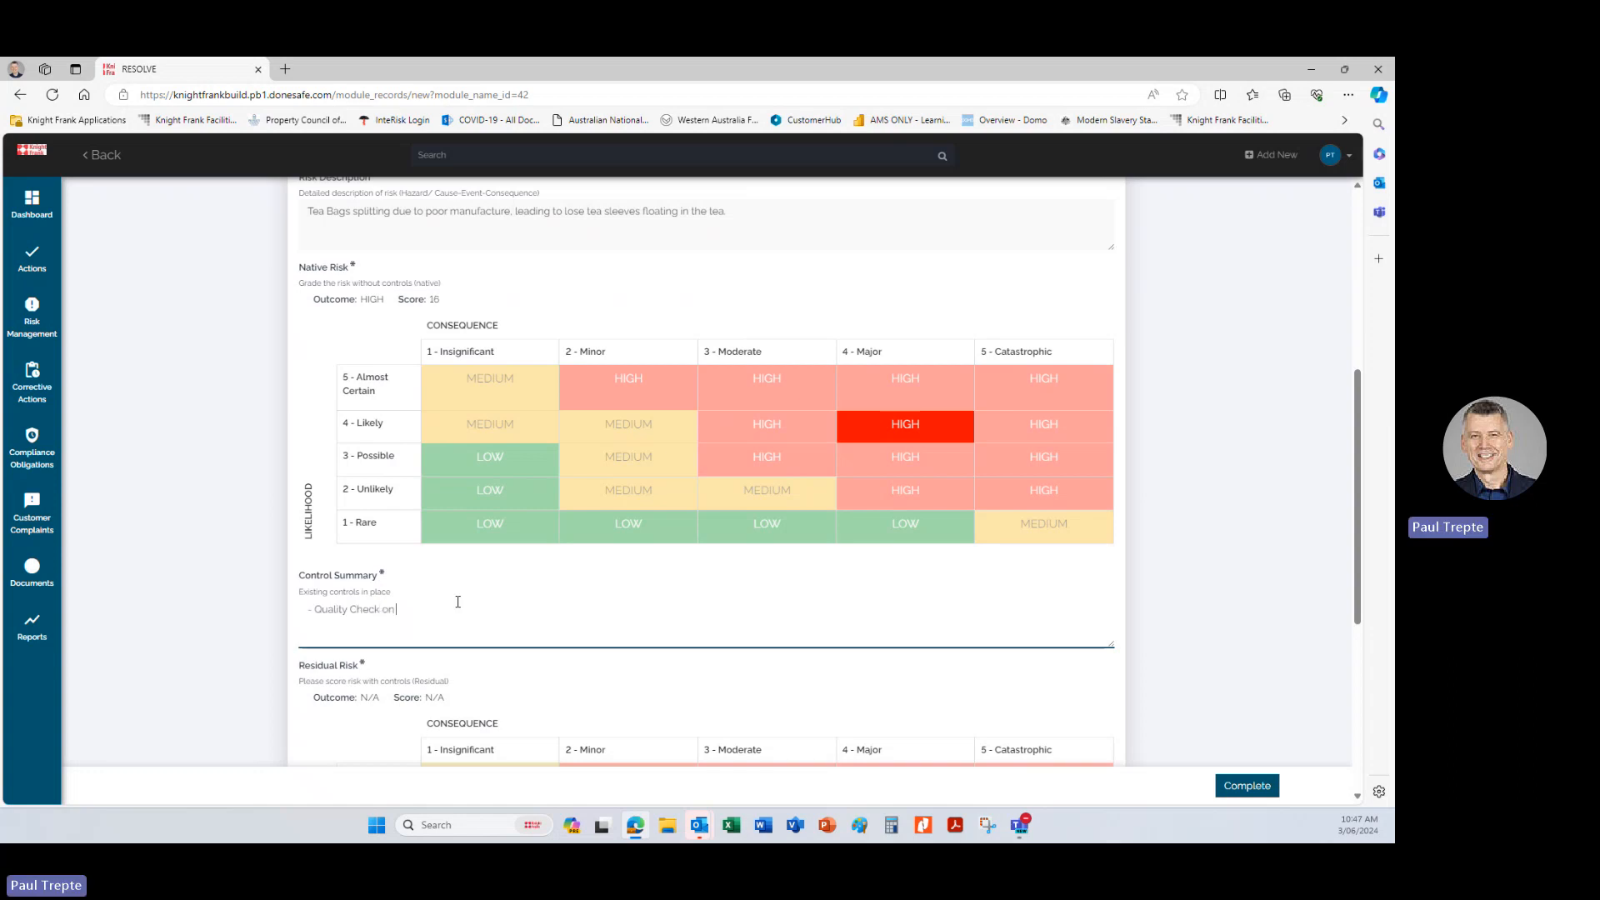
text( tea)
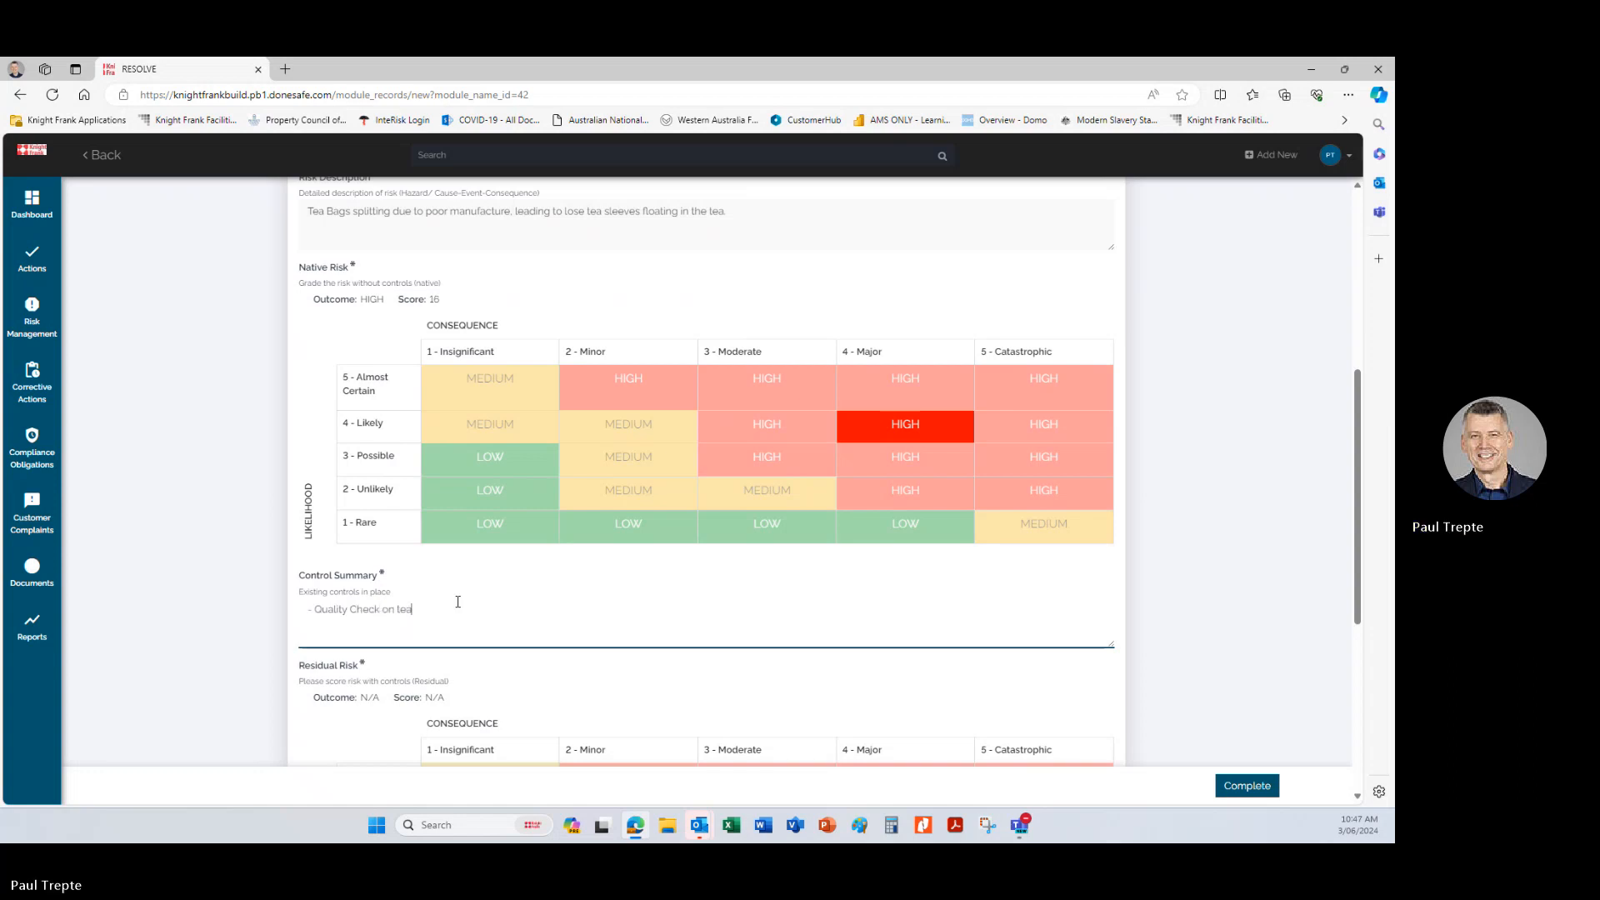
text( bags ou)
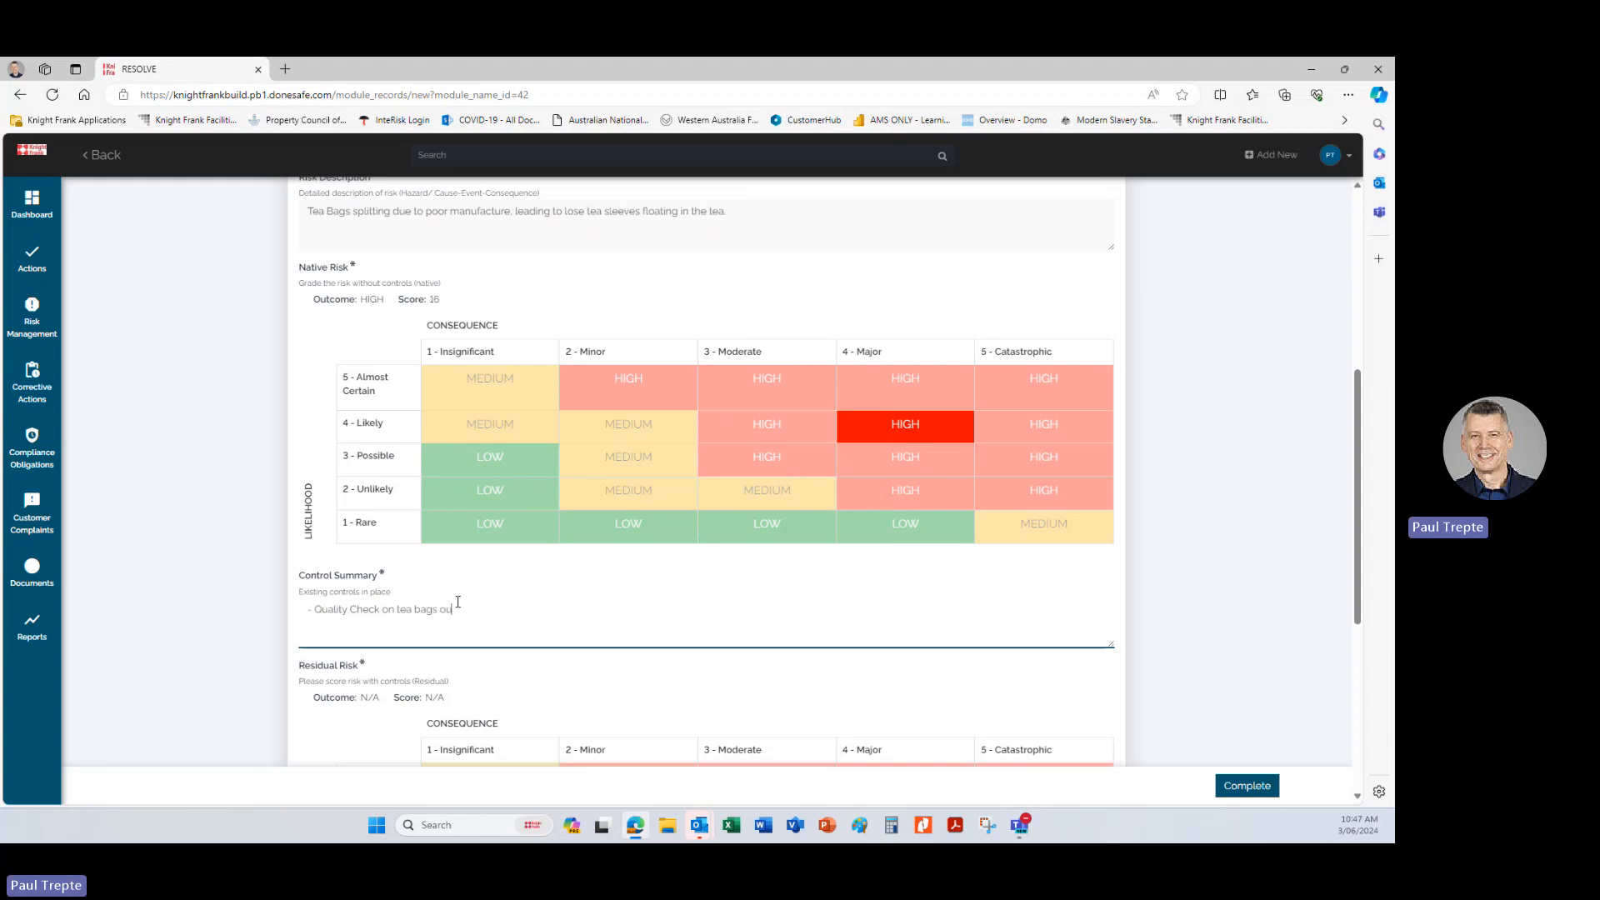
text(t of the packet)
Rate the residual risk as likelihood 3 - Possible and consequence 4 - Major, and compare it with the native risk rating.
scroll(458, 602, down, 1)
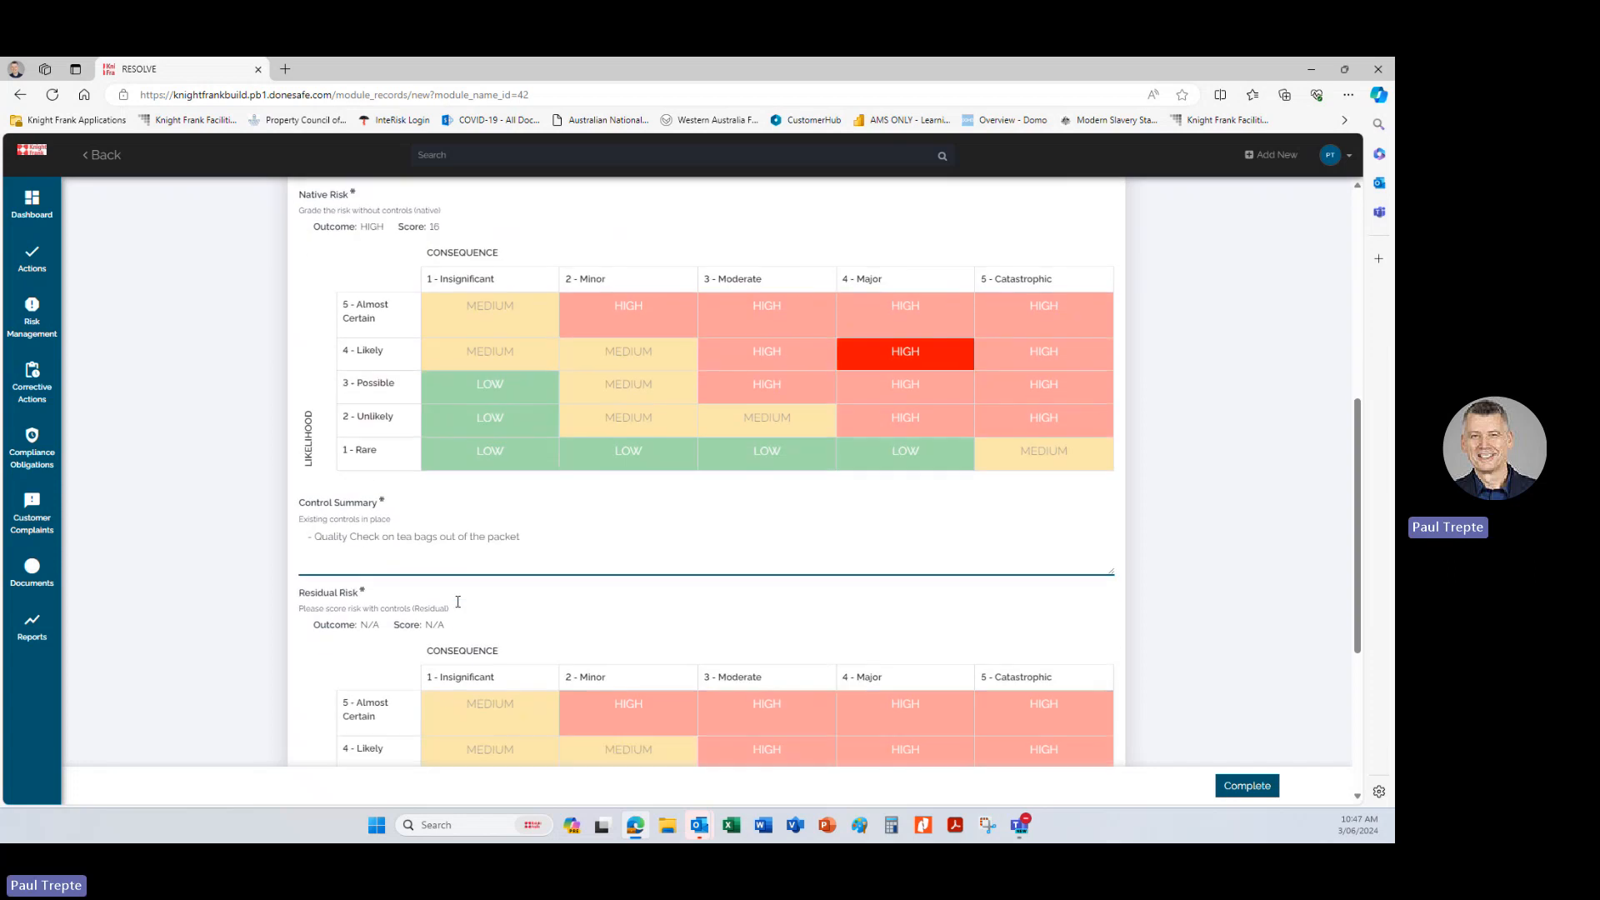
scroll(406, 565, down, 1)
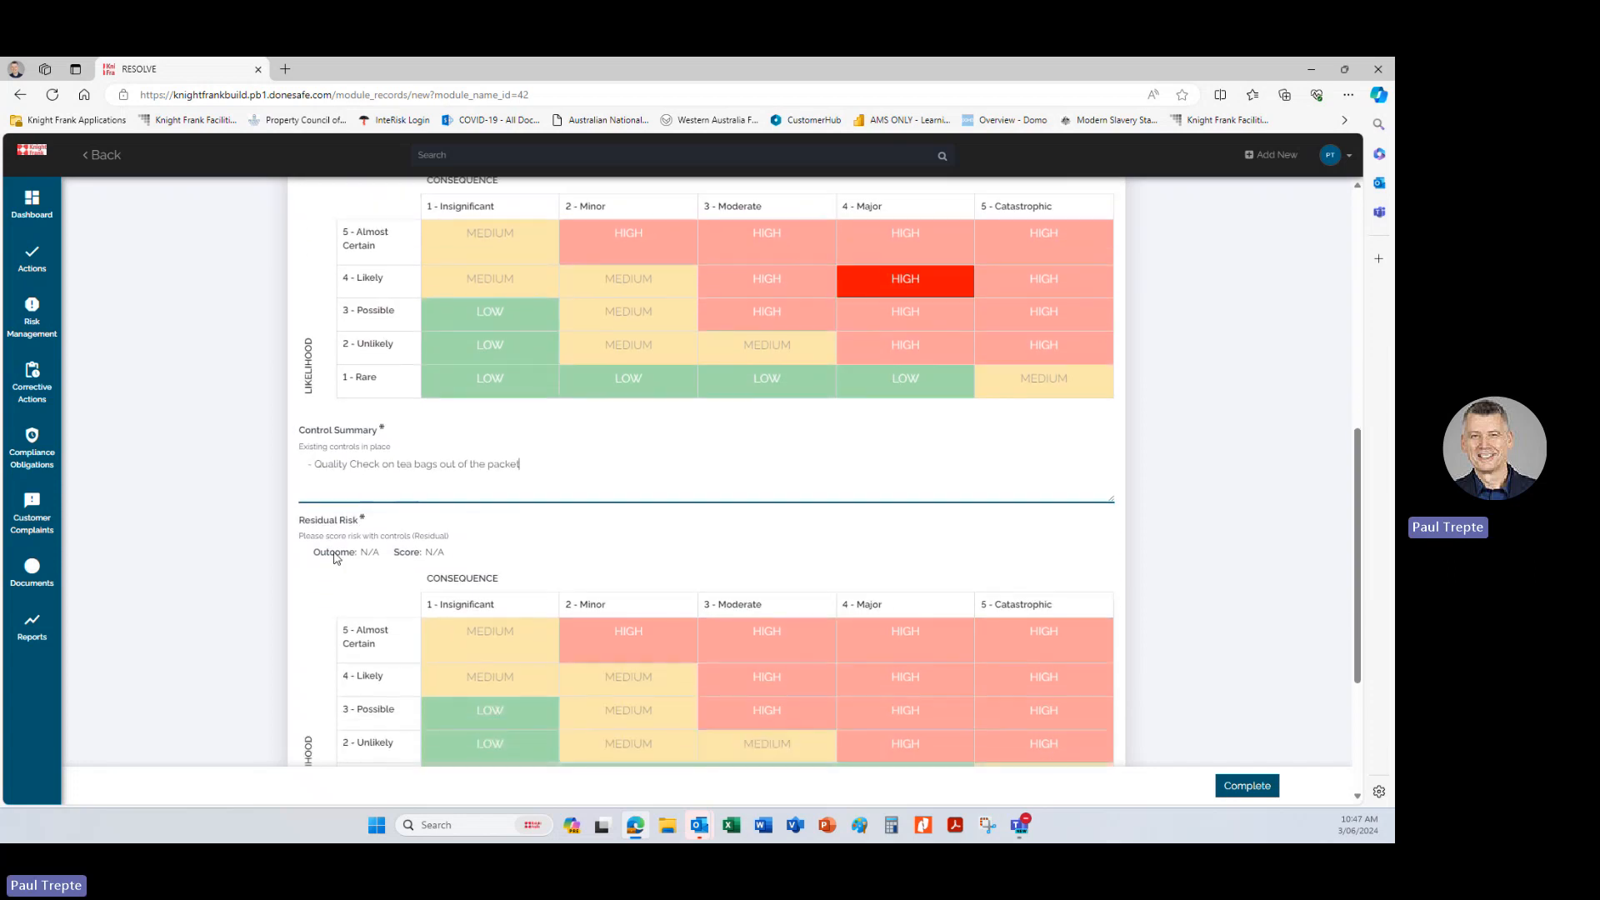
scroll(336, 557, down, 1)
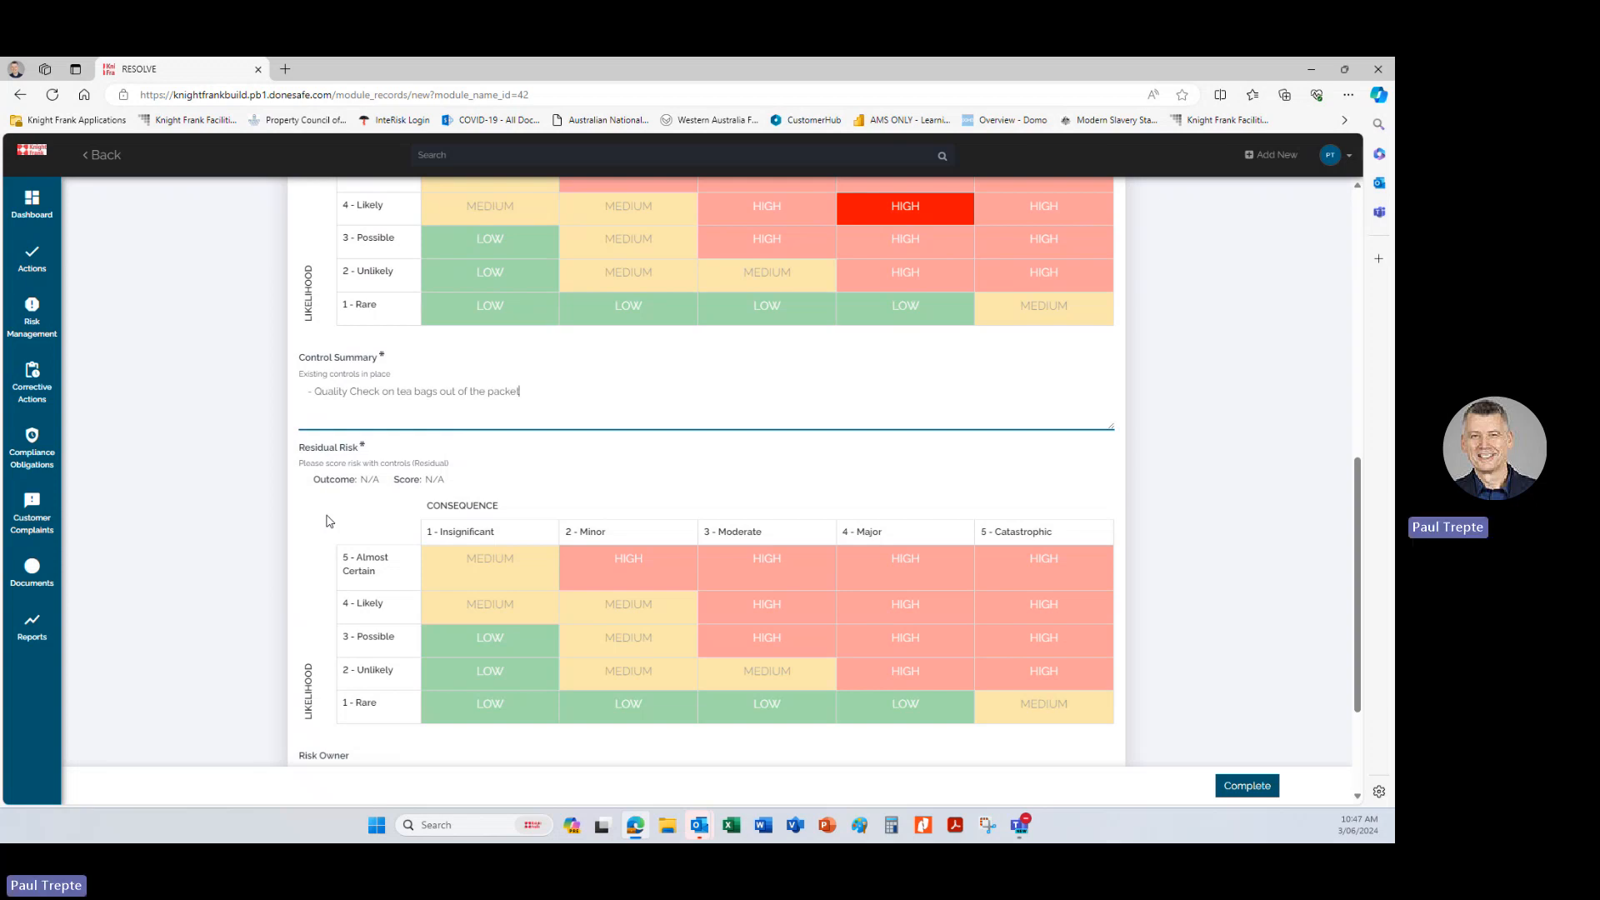
scroll(327, 521, up, 2)
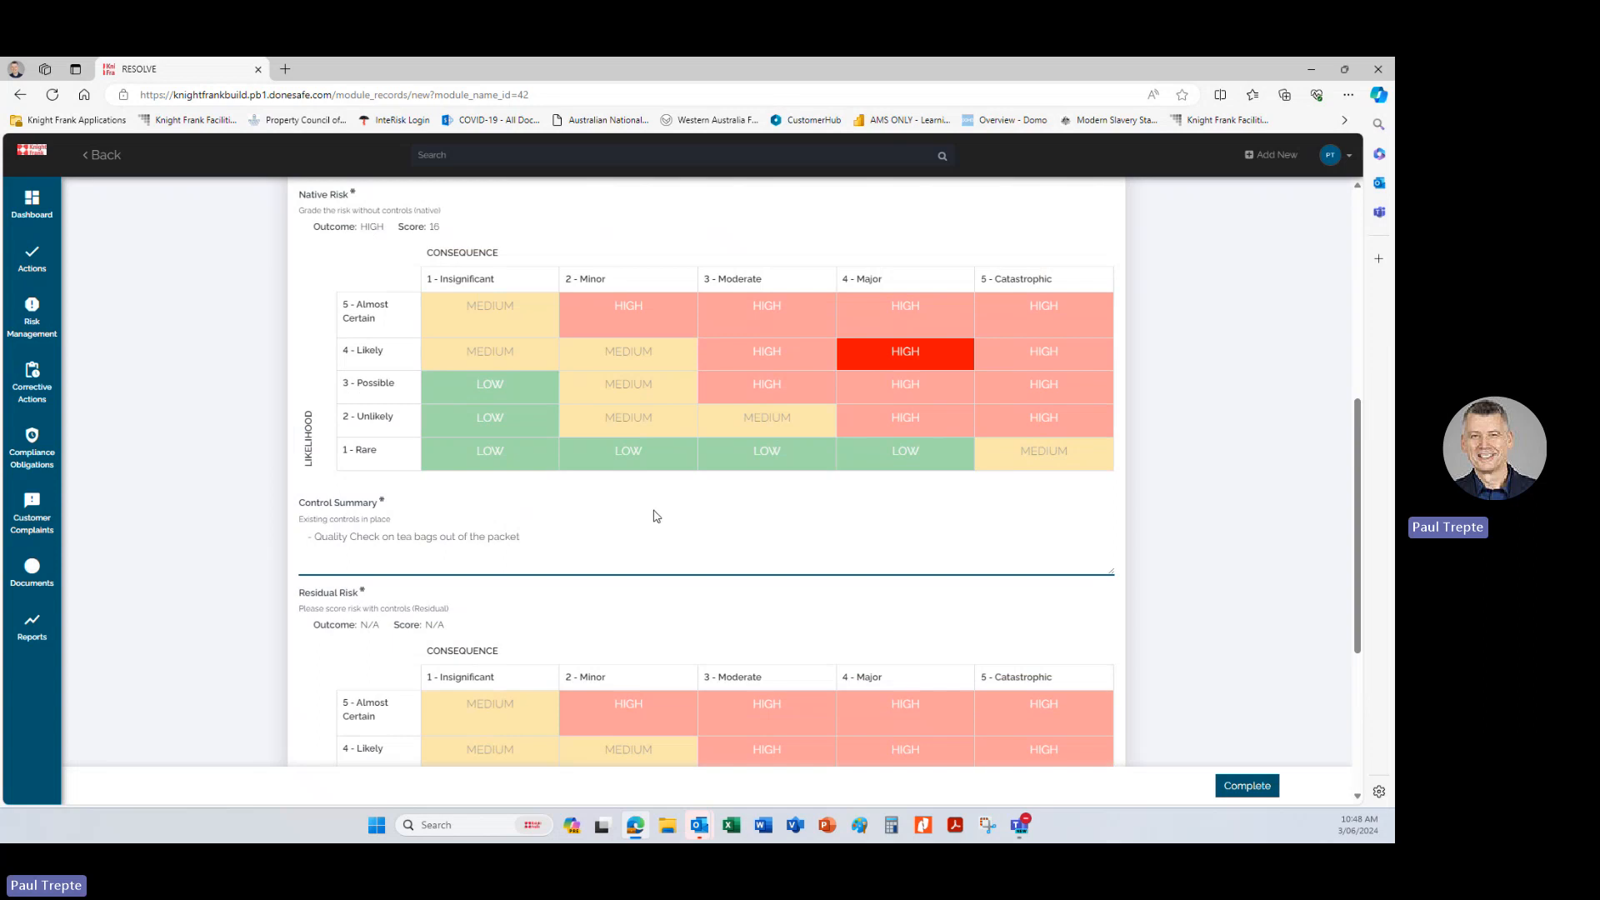
scroll(656, 516, down, 2)
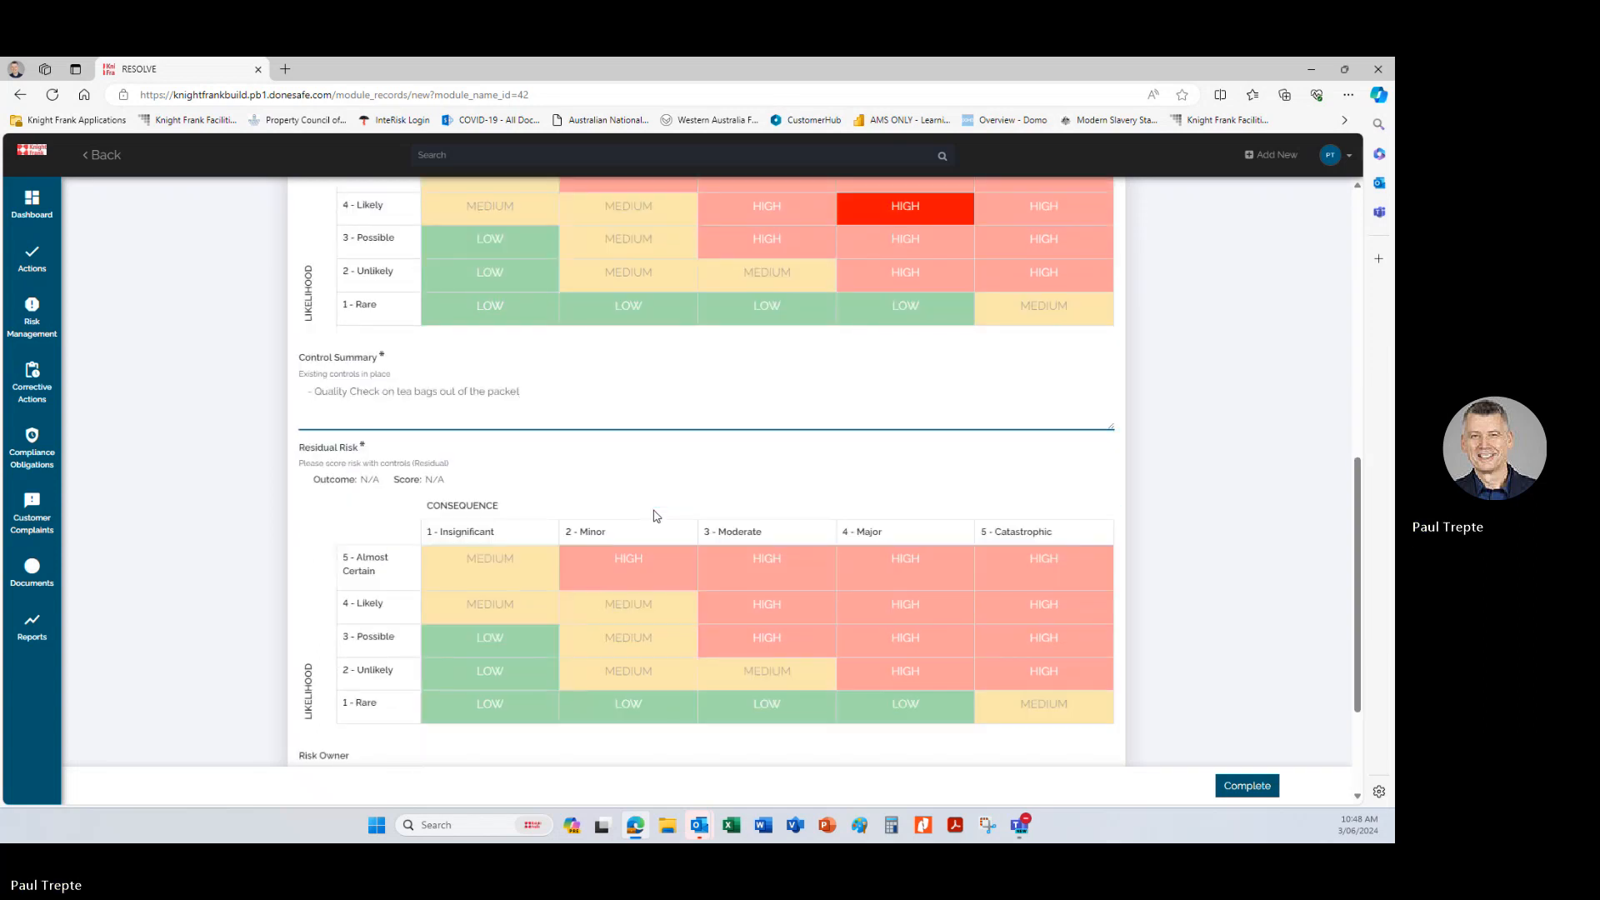
scroll(656, 515, up, 1)
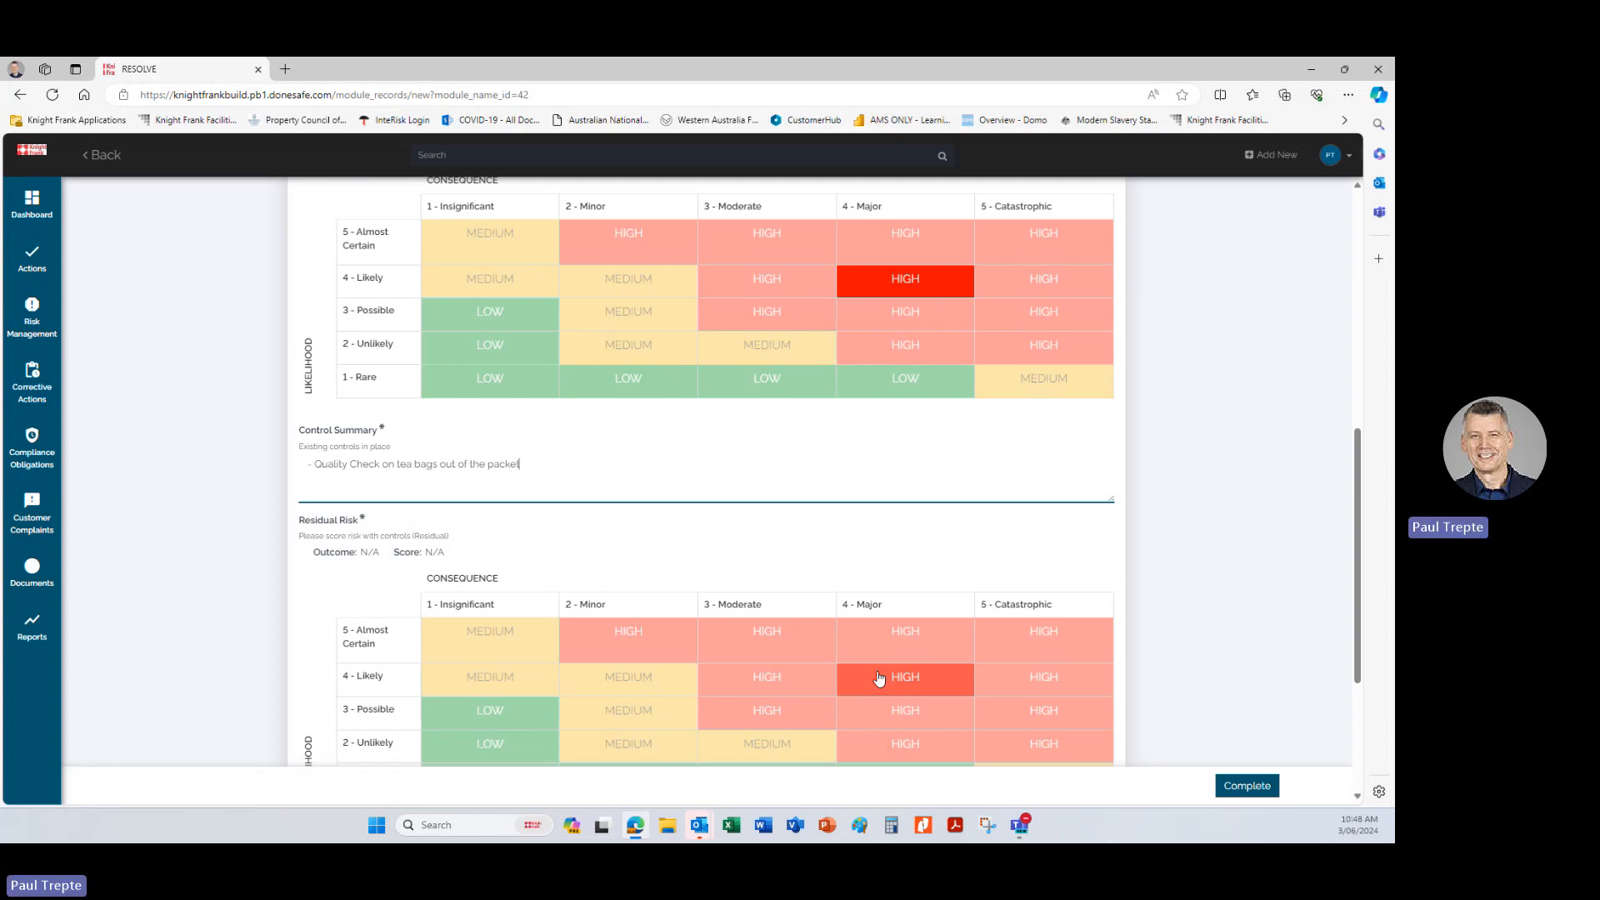
scroll(879, 679, down, 1)
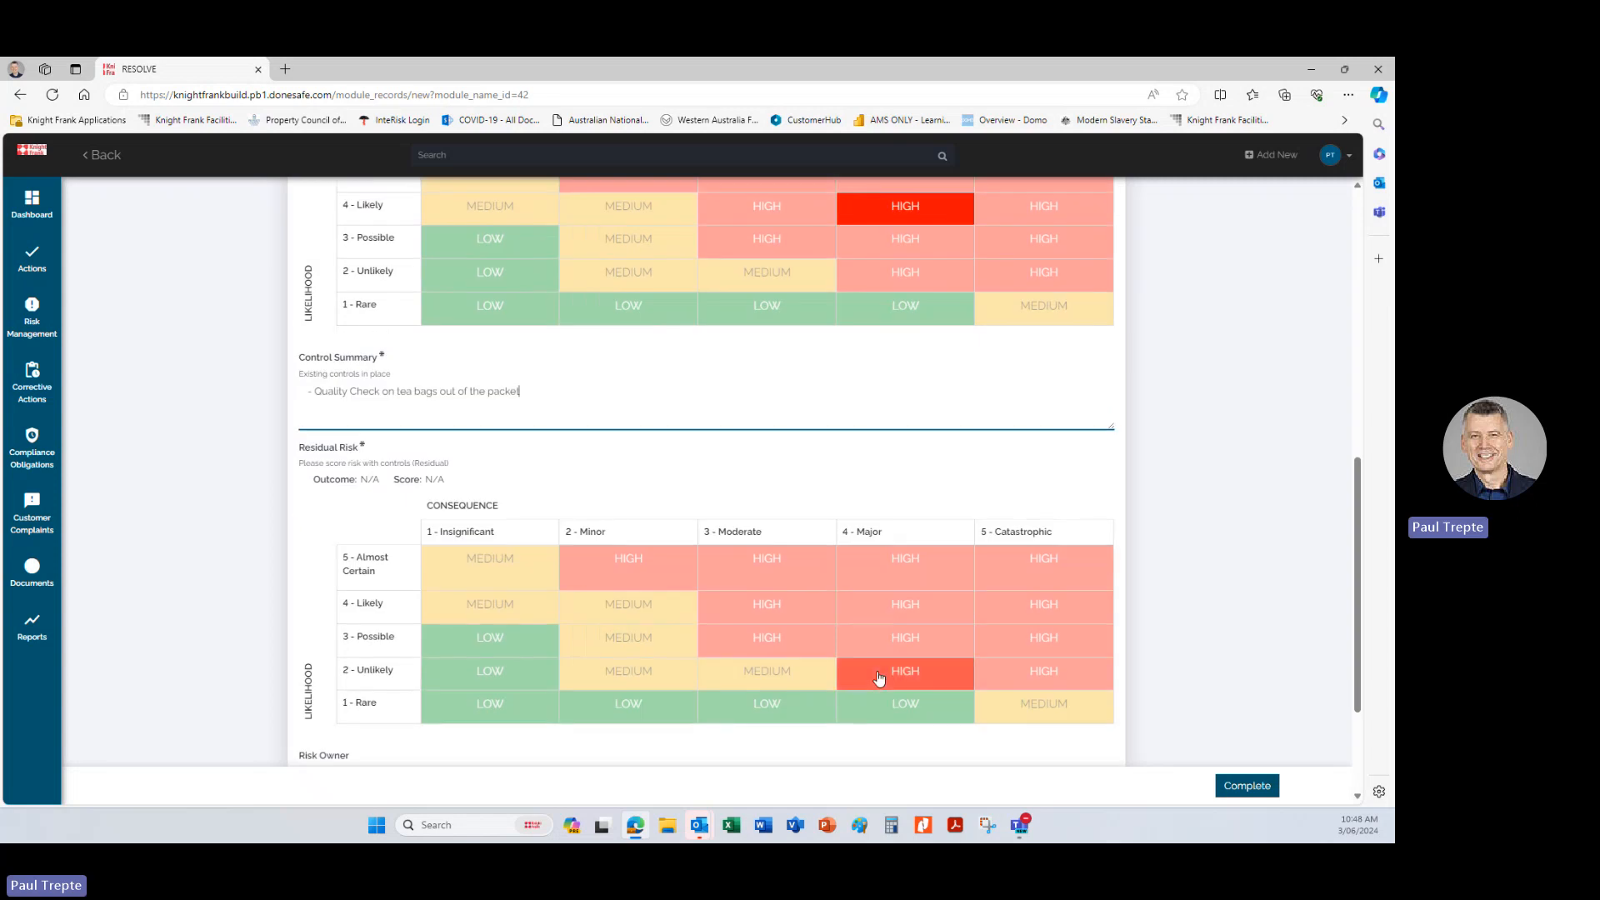
click(877, 643)
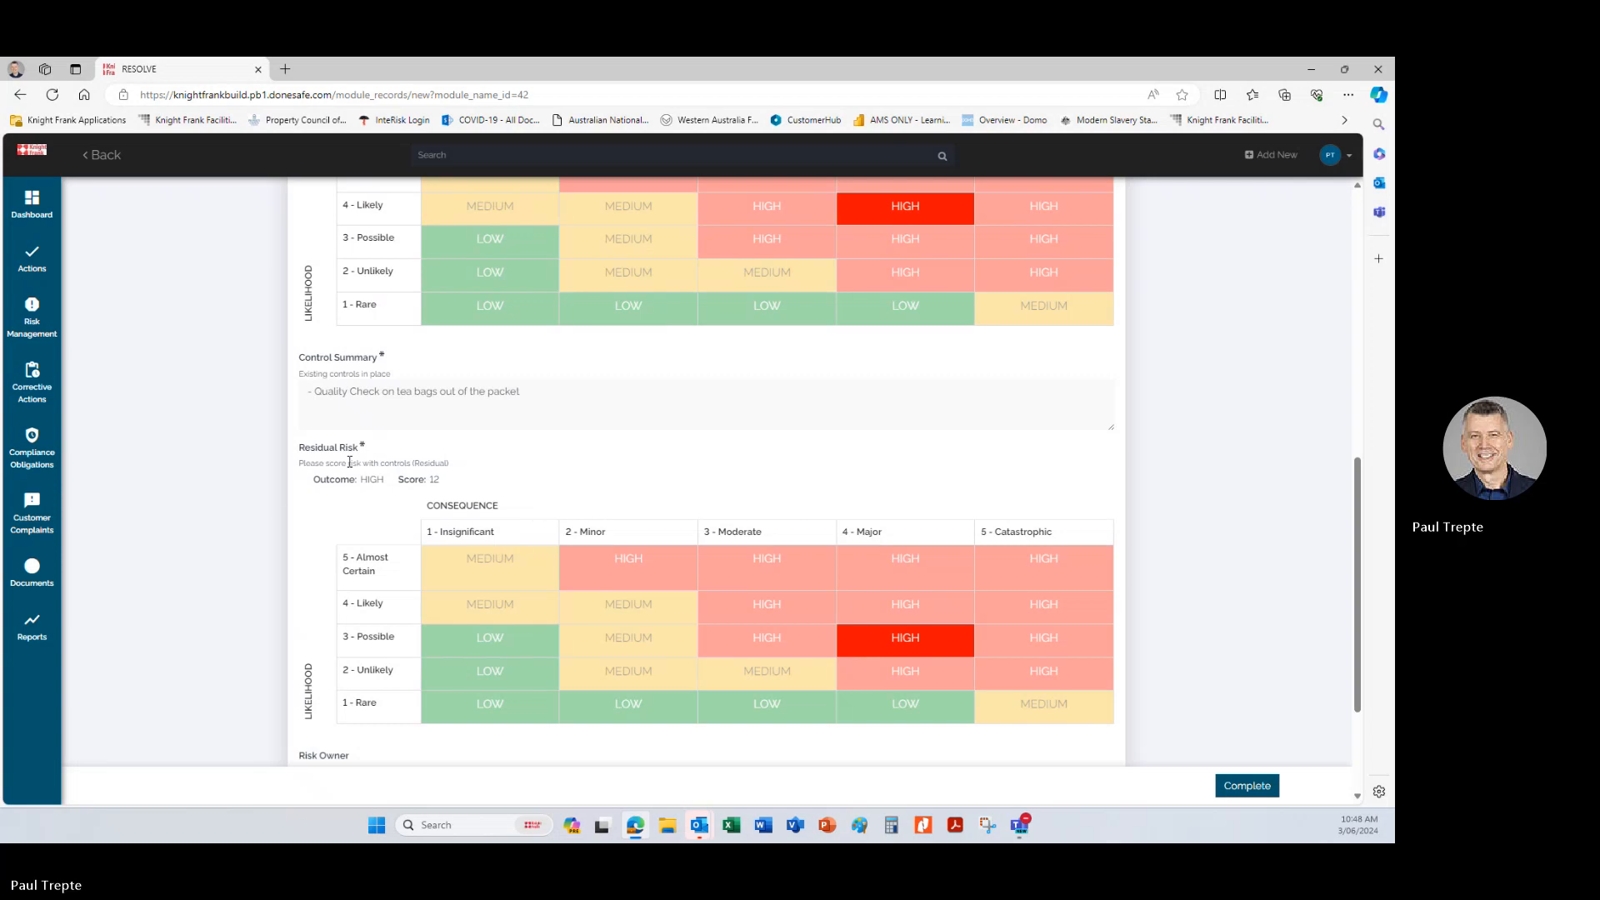
scroll(294, 530, up, 3)
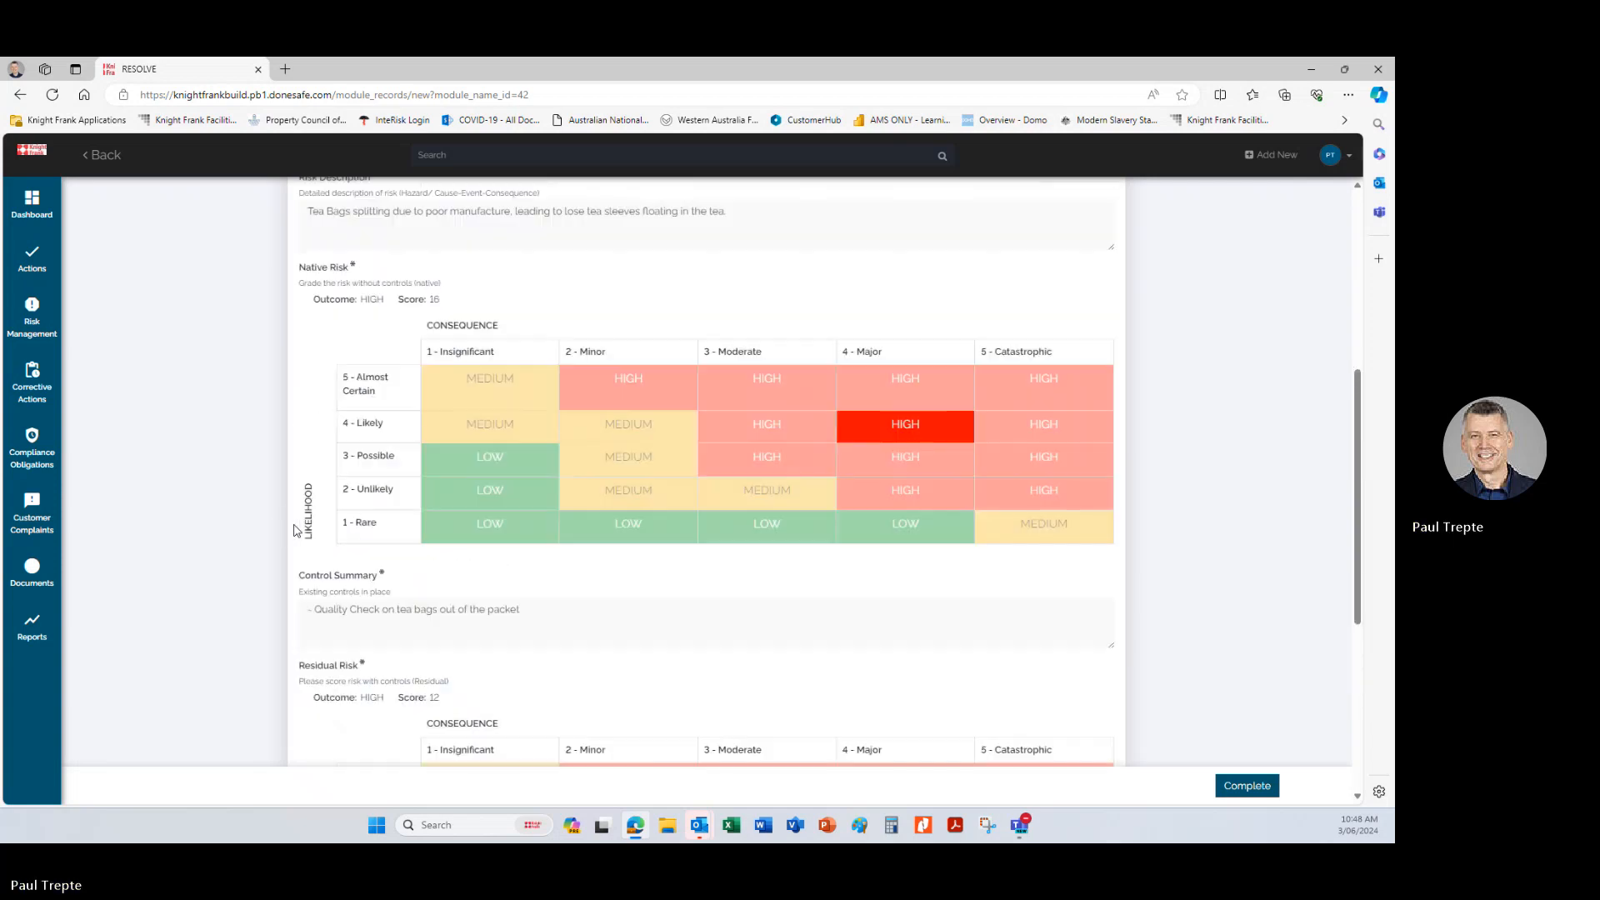
scroll(293, 530, down, 1)
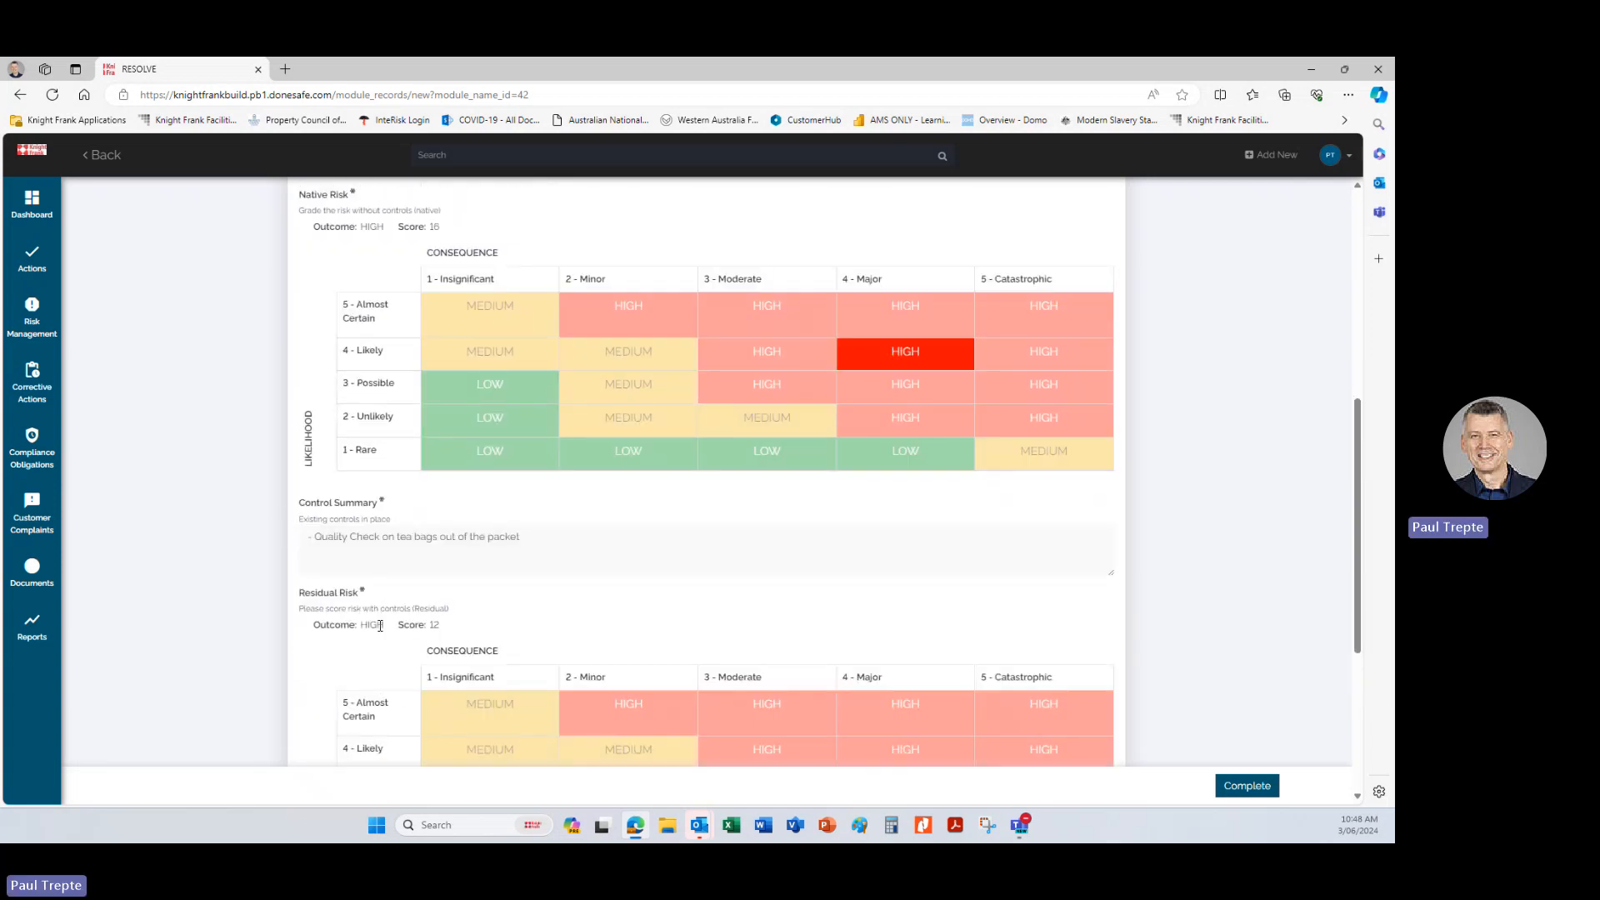
Assign yourself as the risk owner and set the risk status to Active.
scroll(351, 641, down, 4)
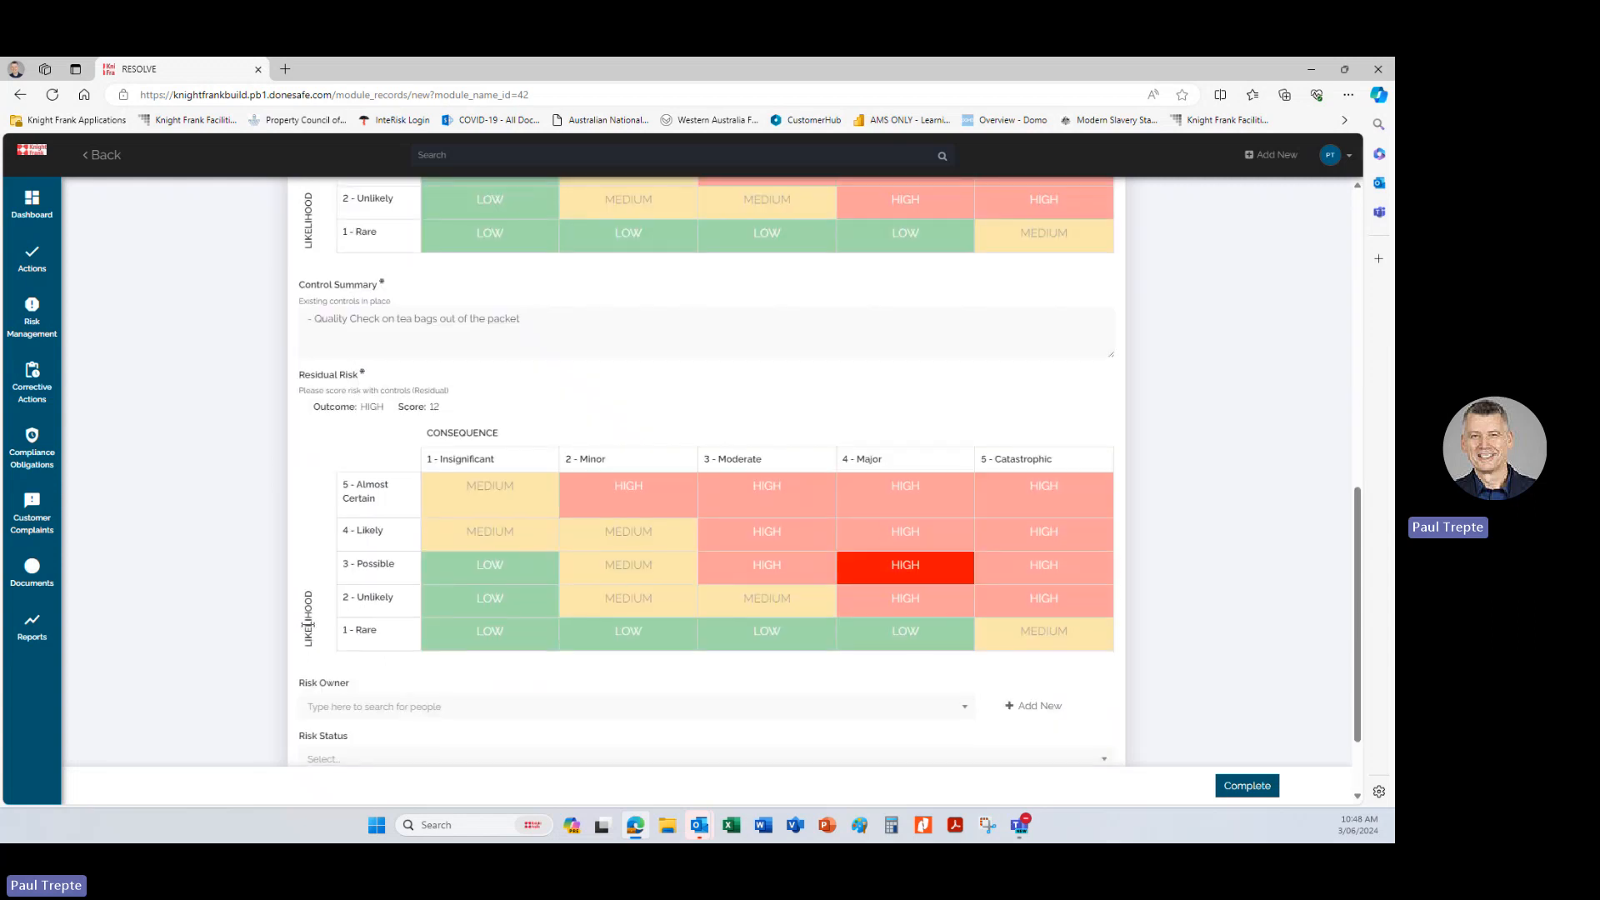
click(376, 612)
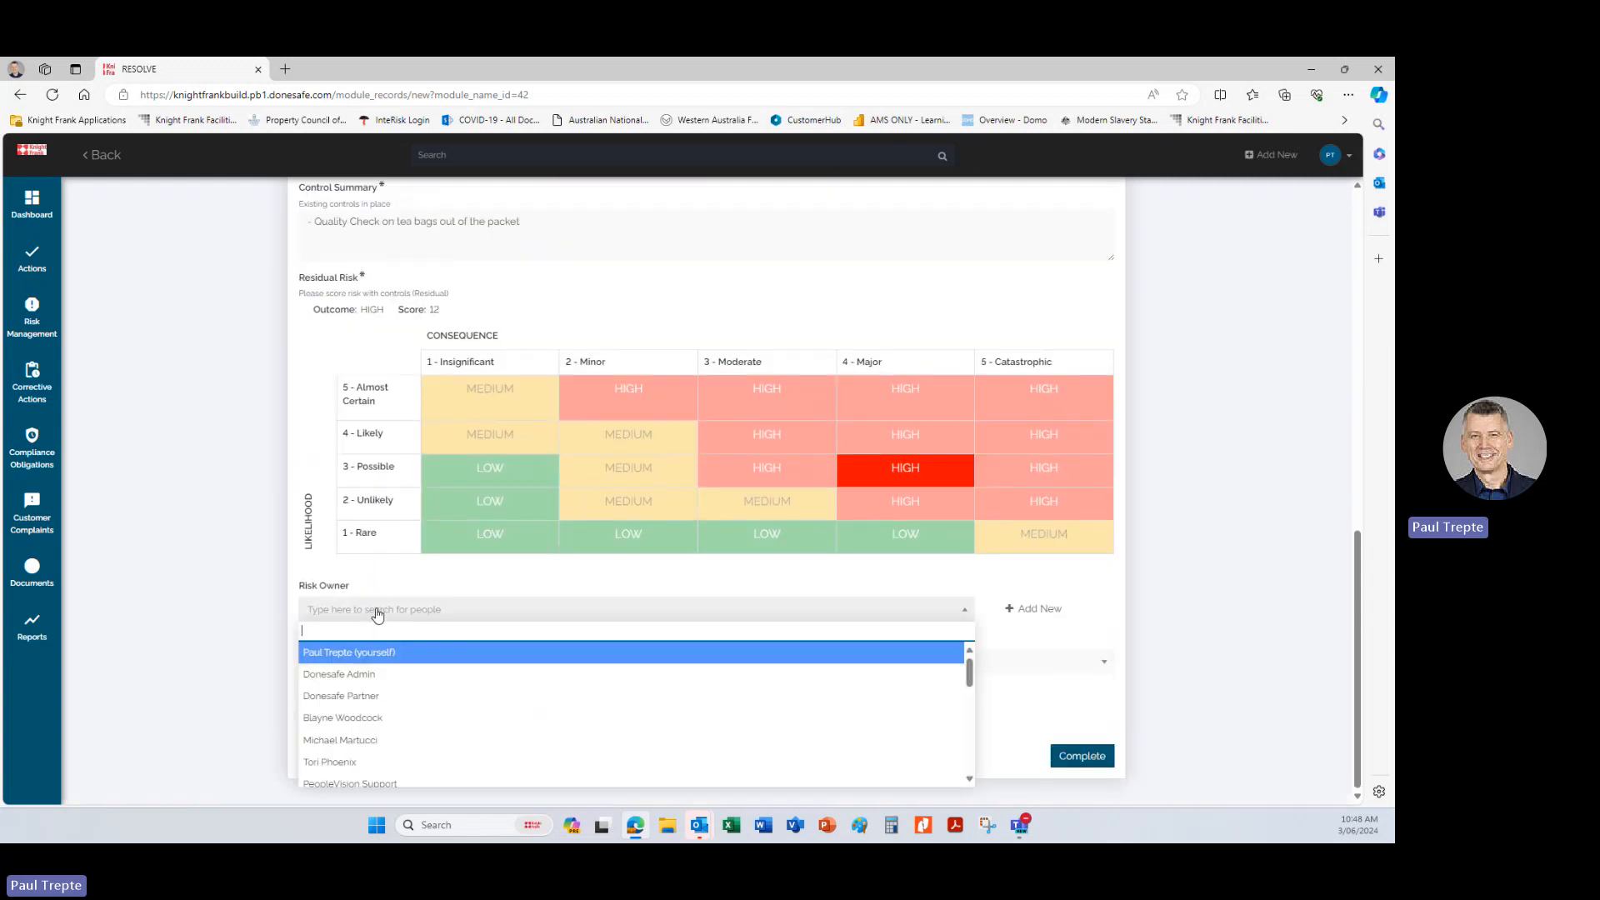
click(389, 661)
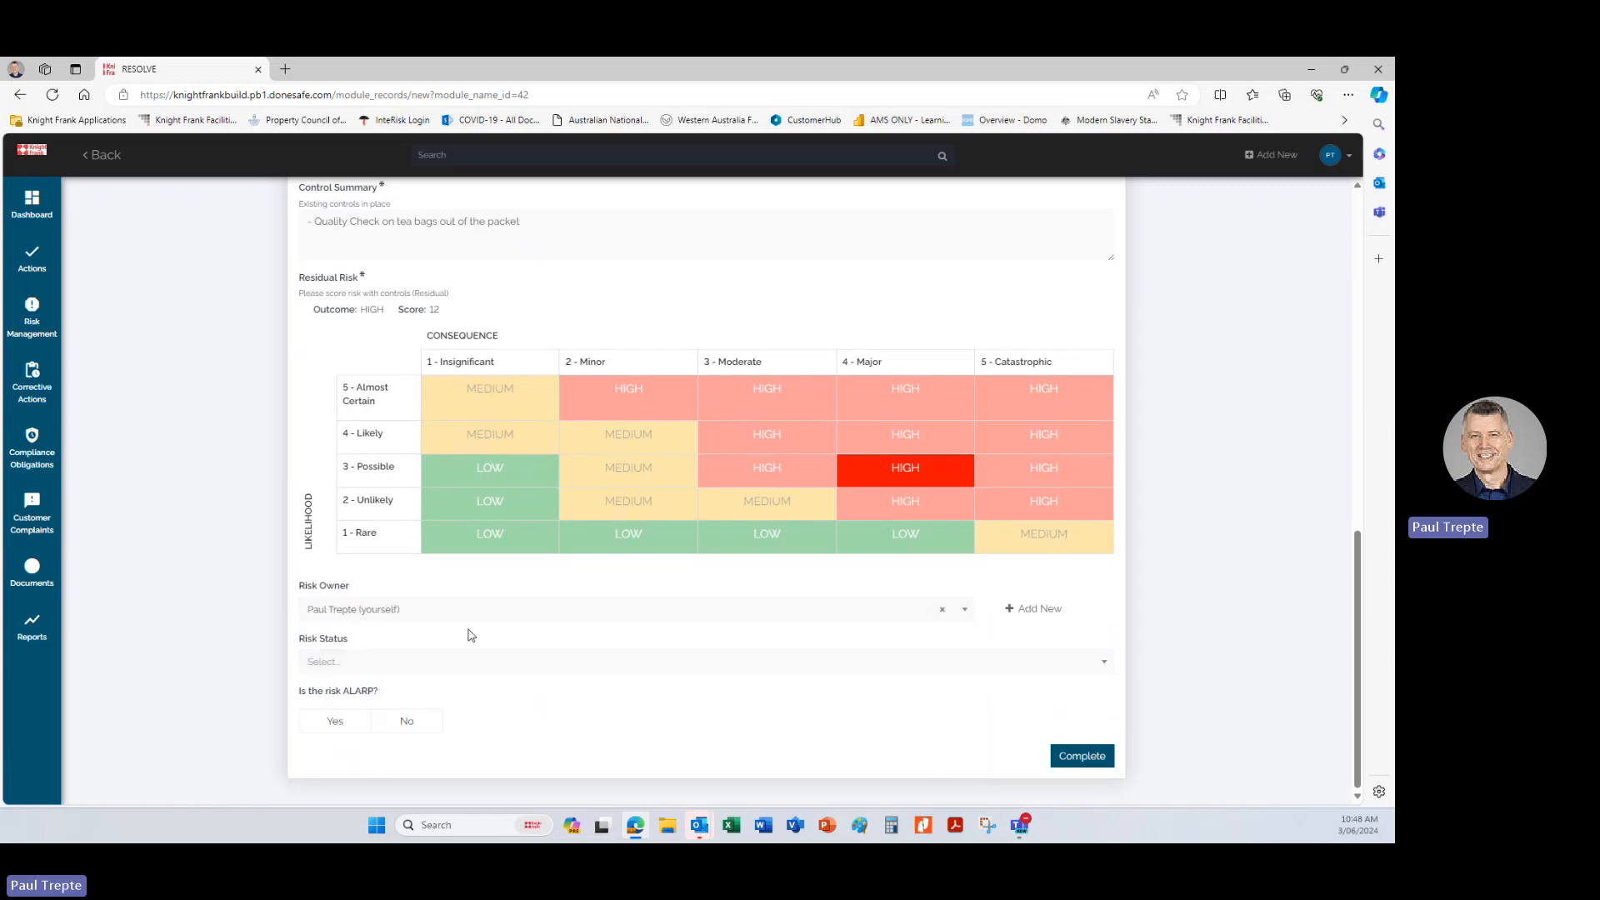
click(388, 664)
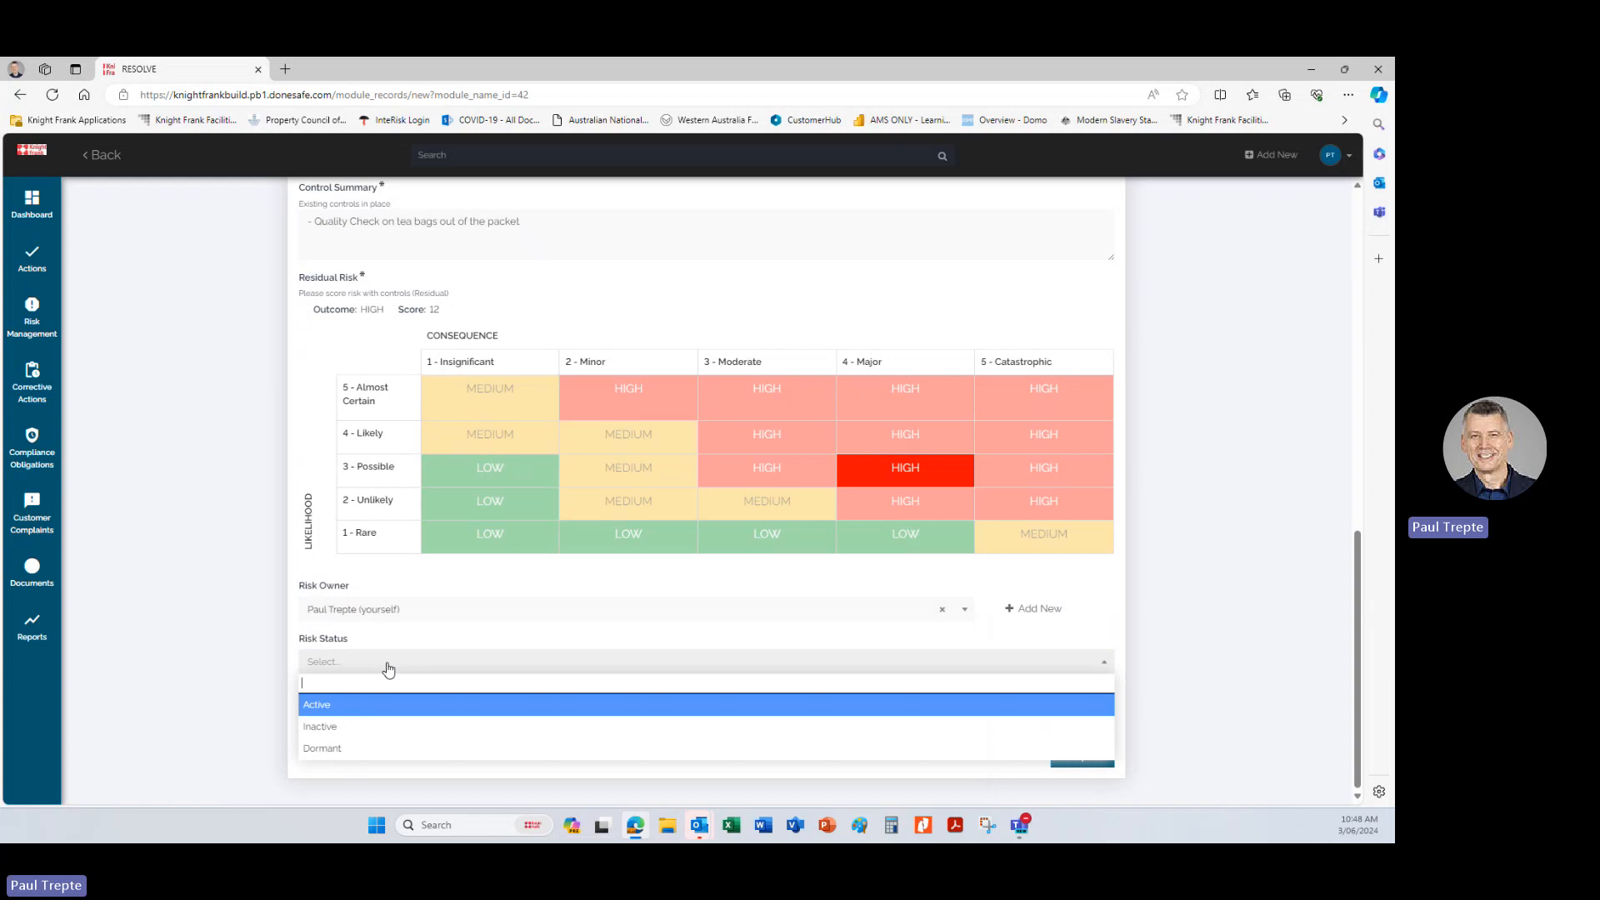
click(349, 706)
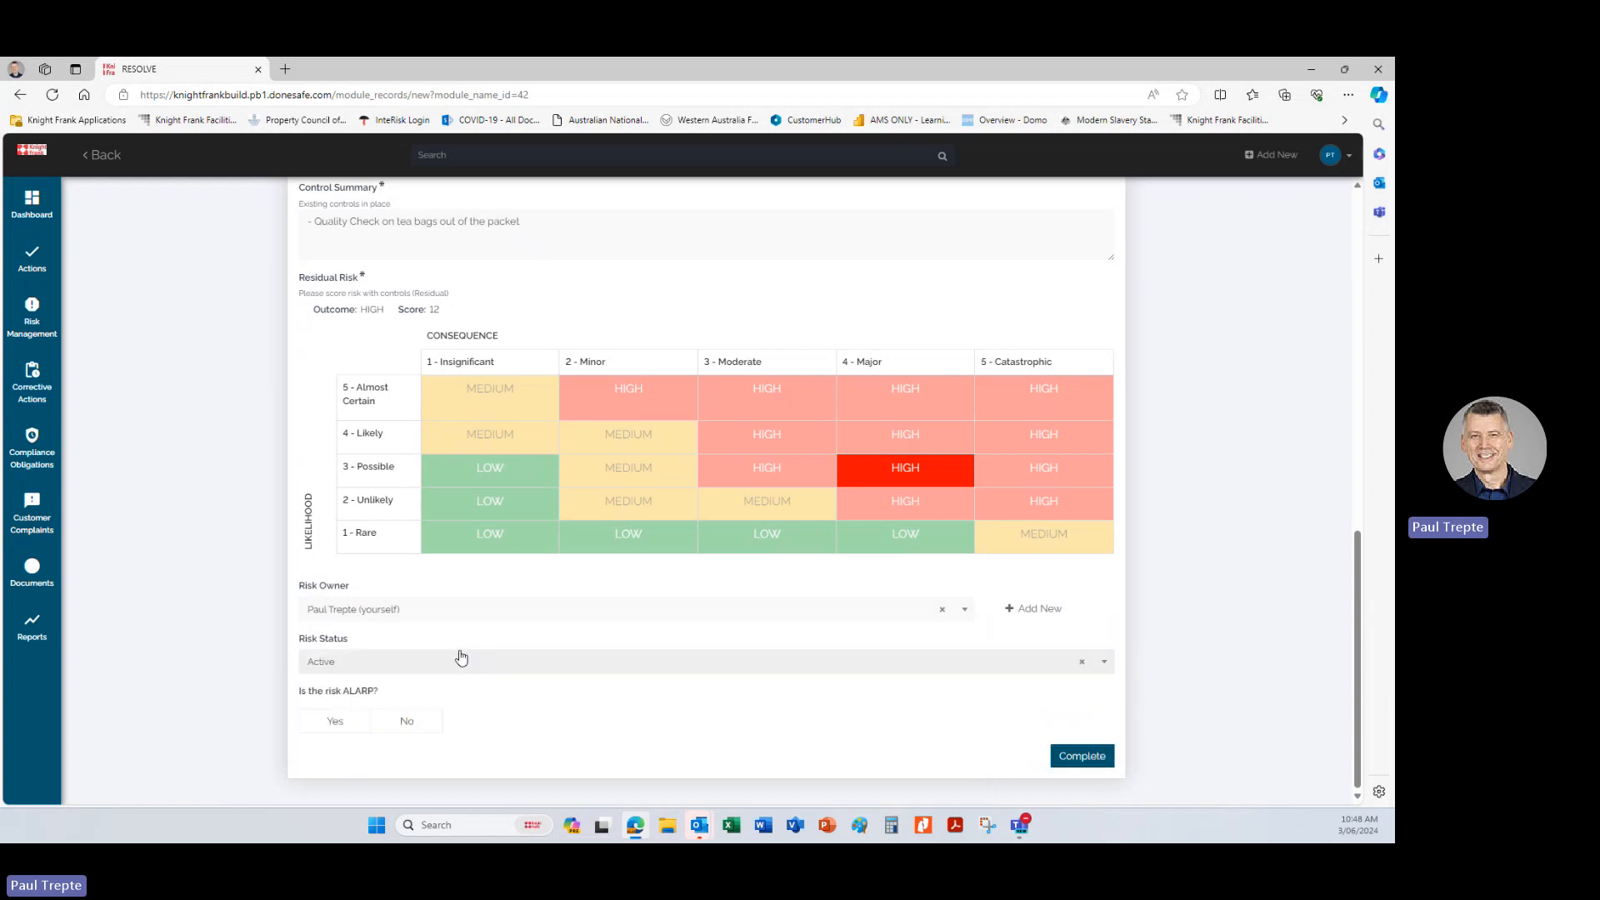
Answer No to whether the risk is ALARP and complete the new risk form.
scroll(461, 658, up, 1)
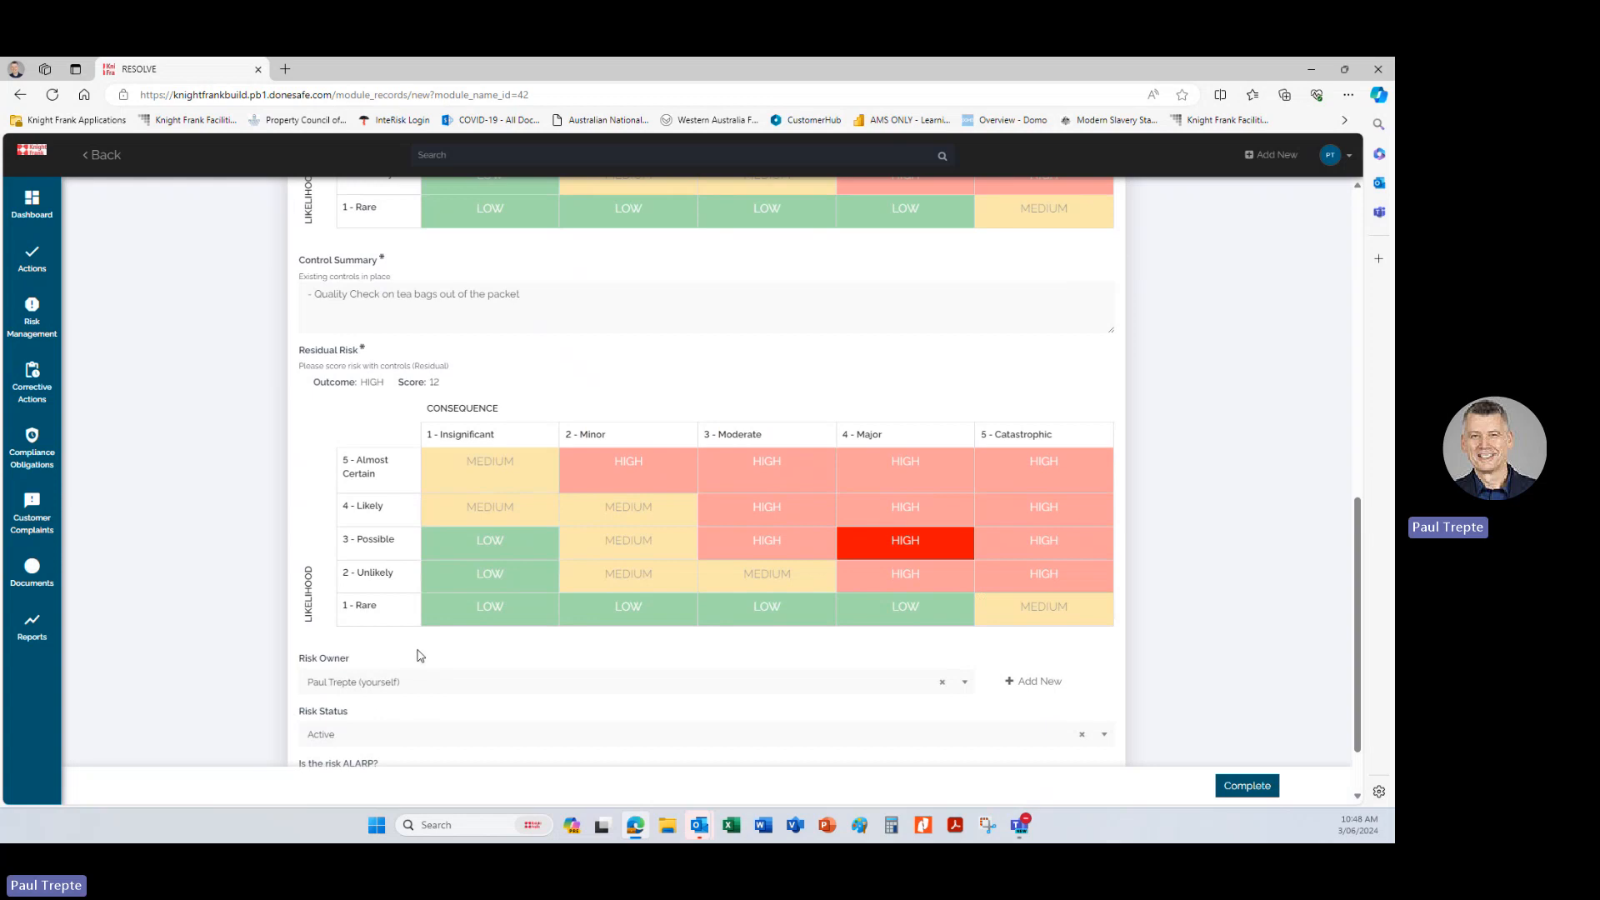
scroll(435, 679, down, 1)
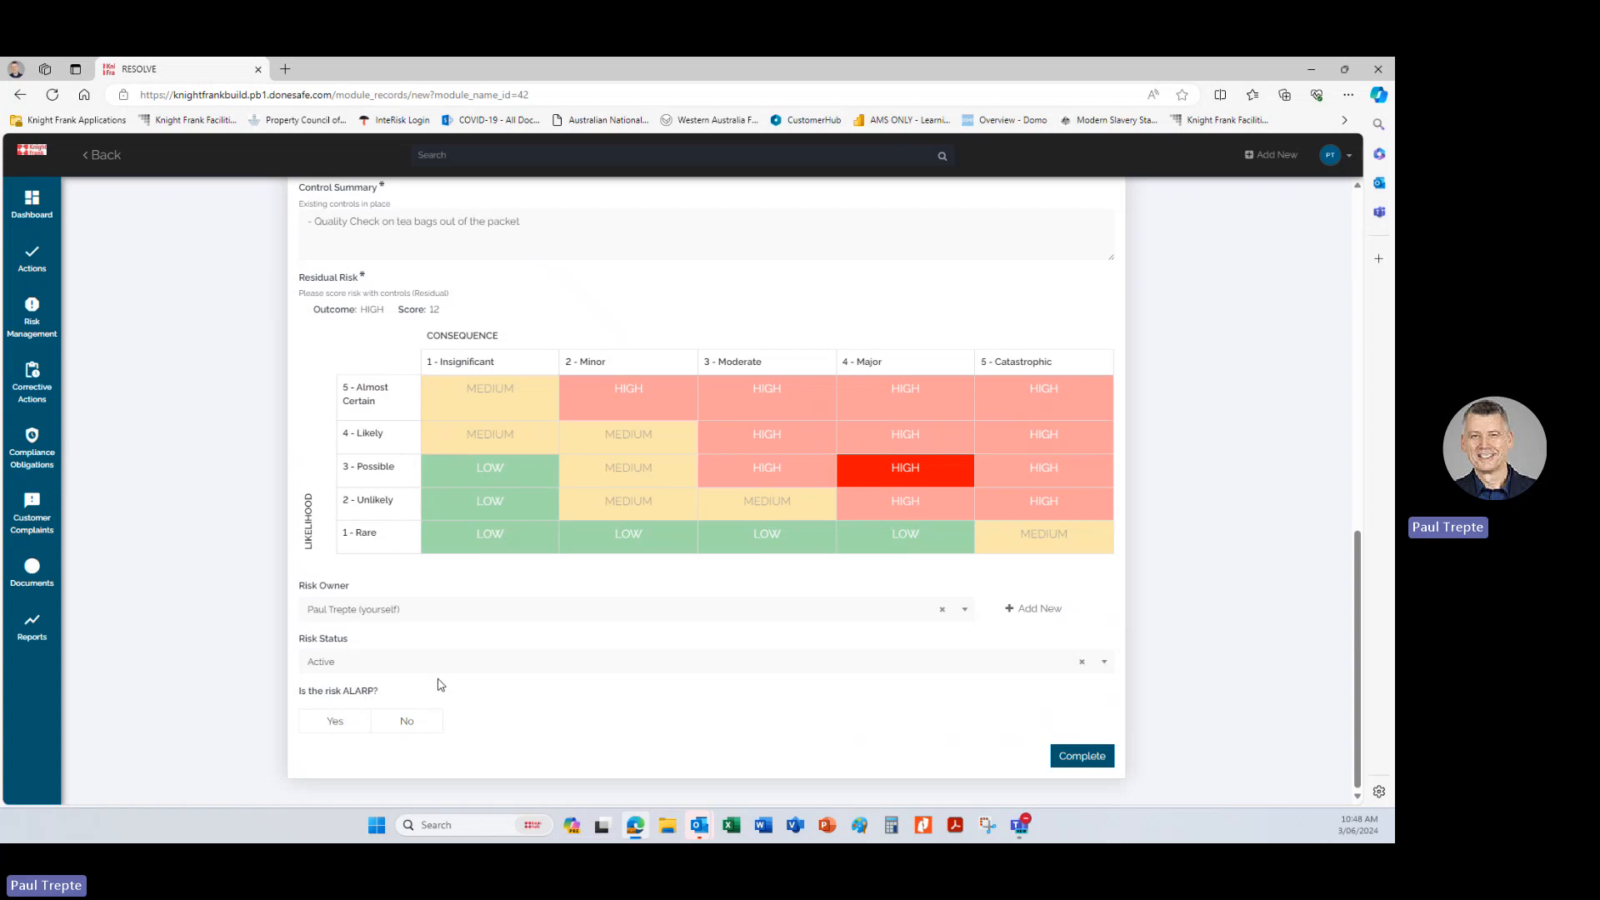
click(407, 722)
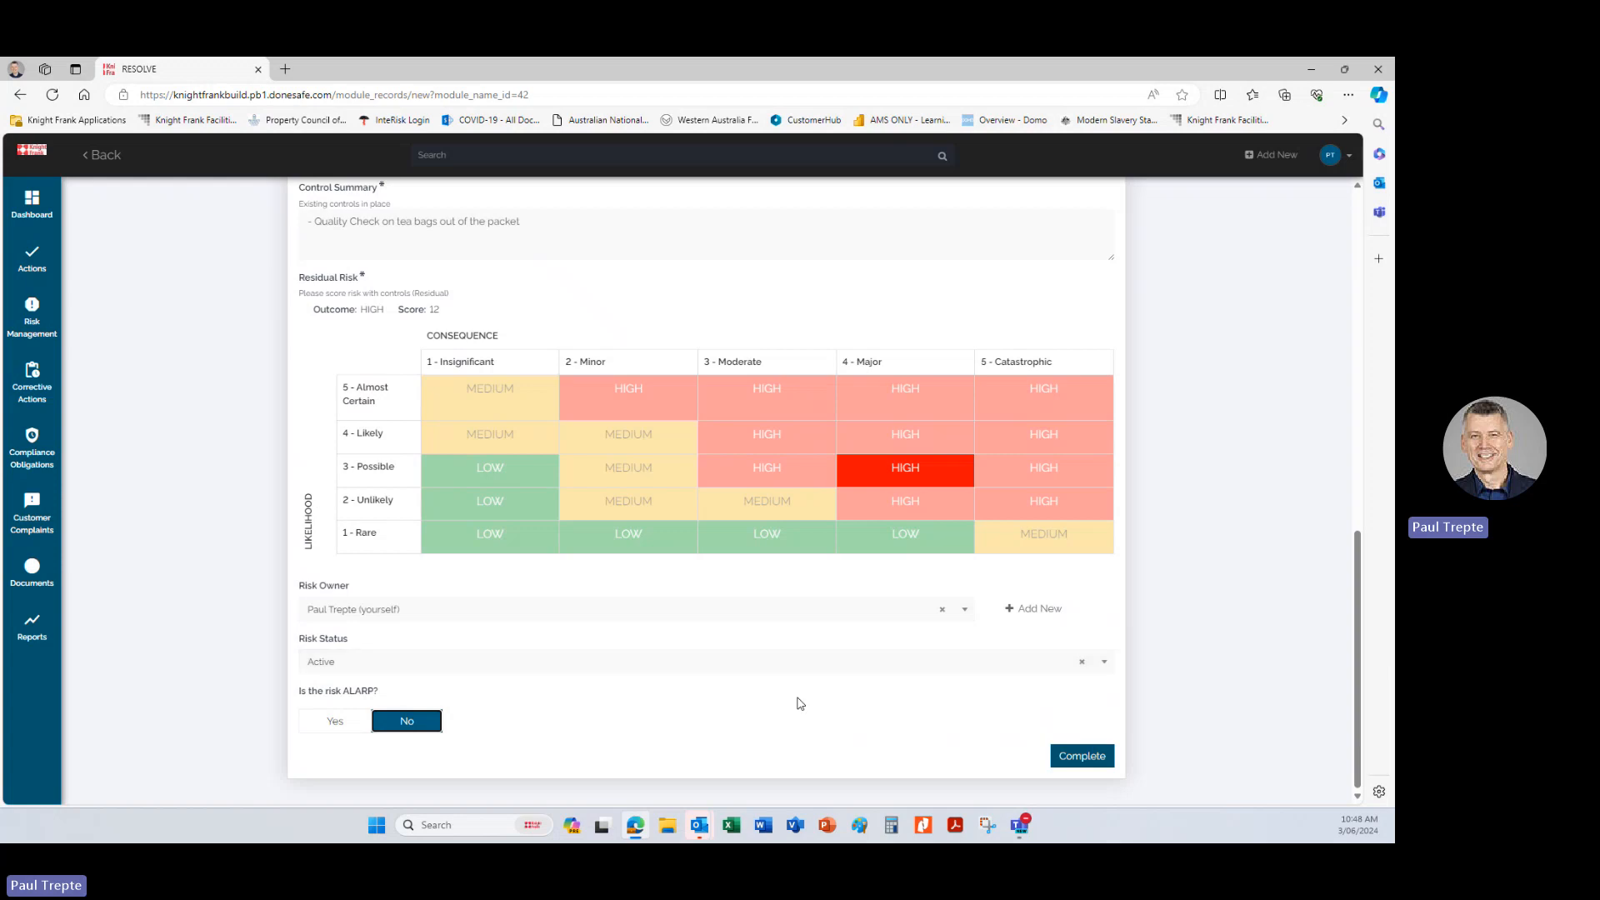
click(1080, 755)
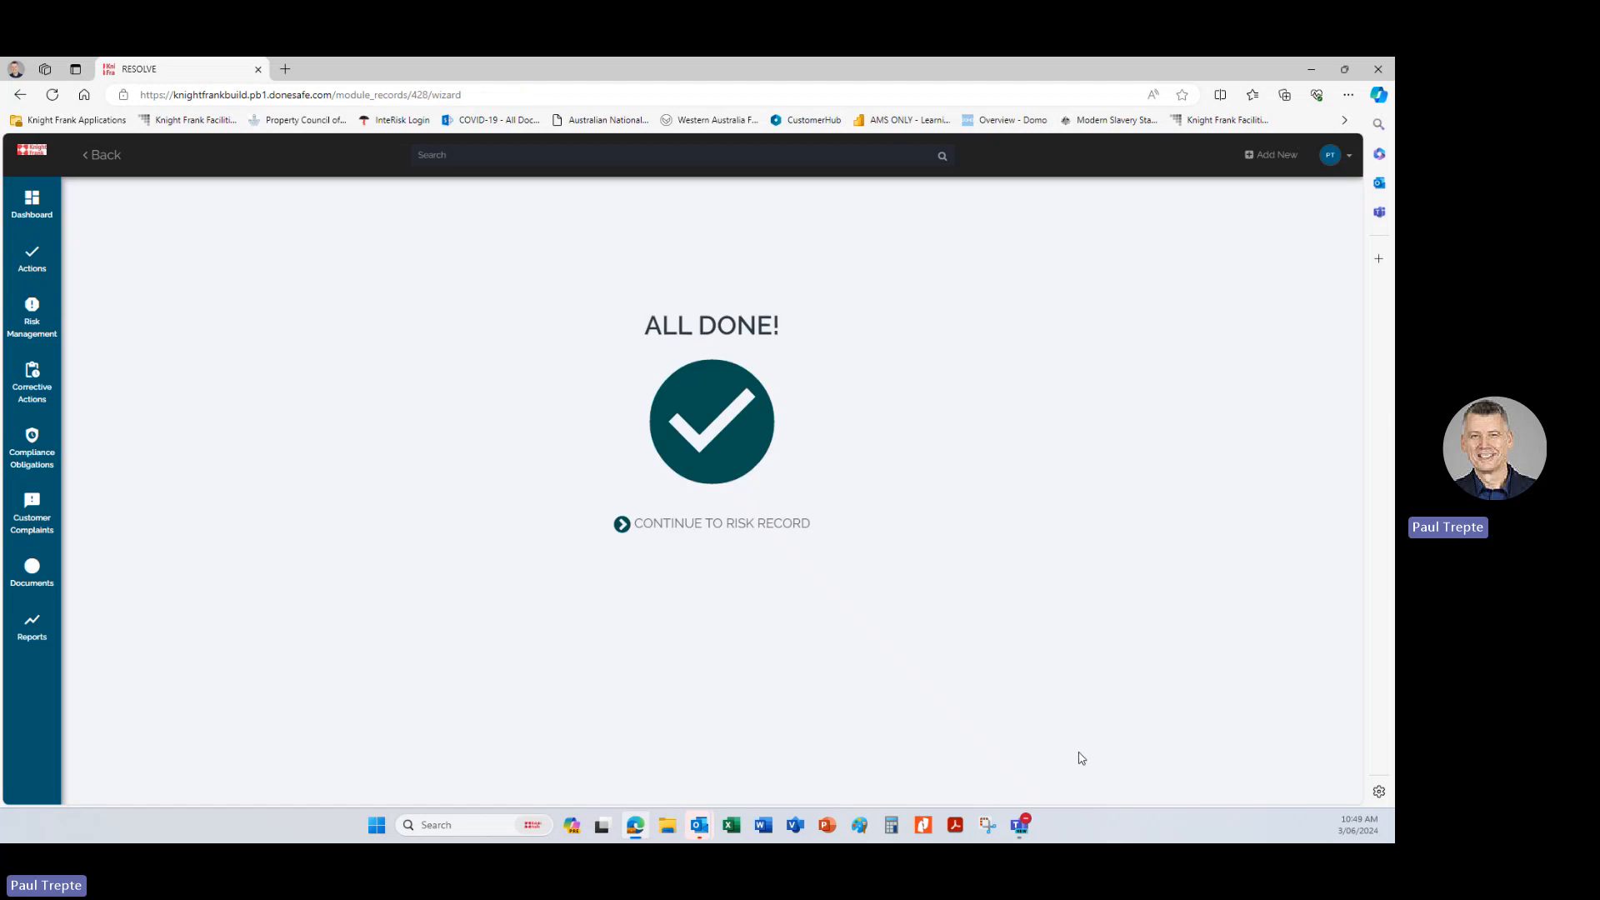
Continue to the new risk record and review its details, priority indicator and people involved.
click(660, 525)
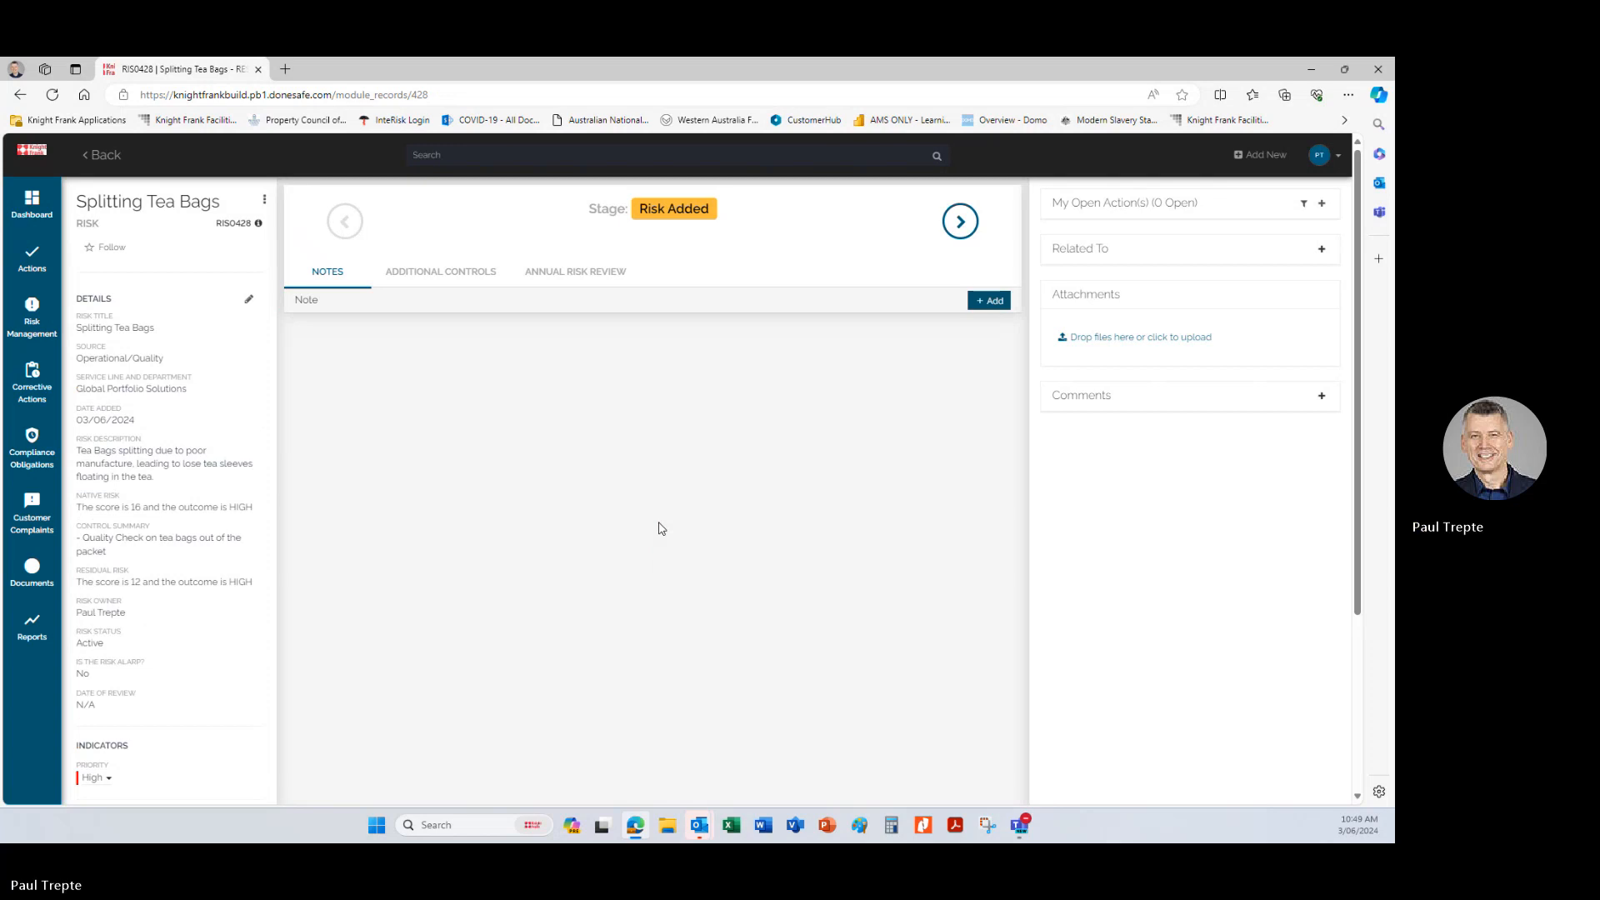
scroll(250, 600, down, 1)
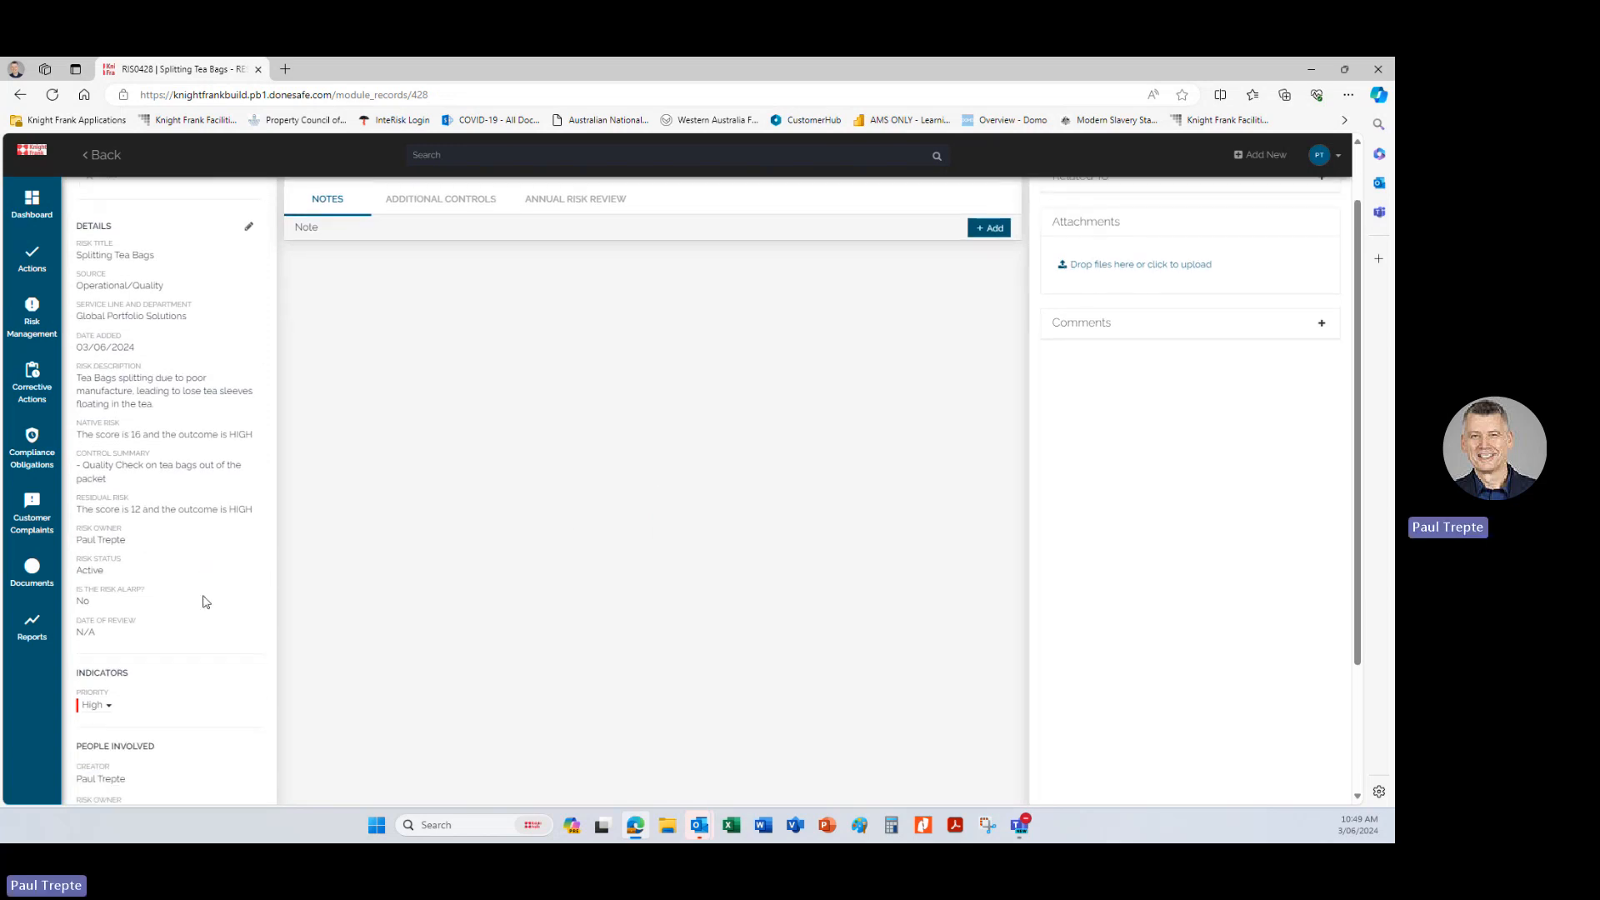
scroll(205, 602, down, 2)
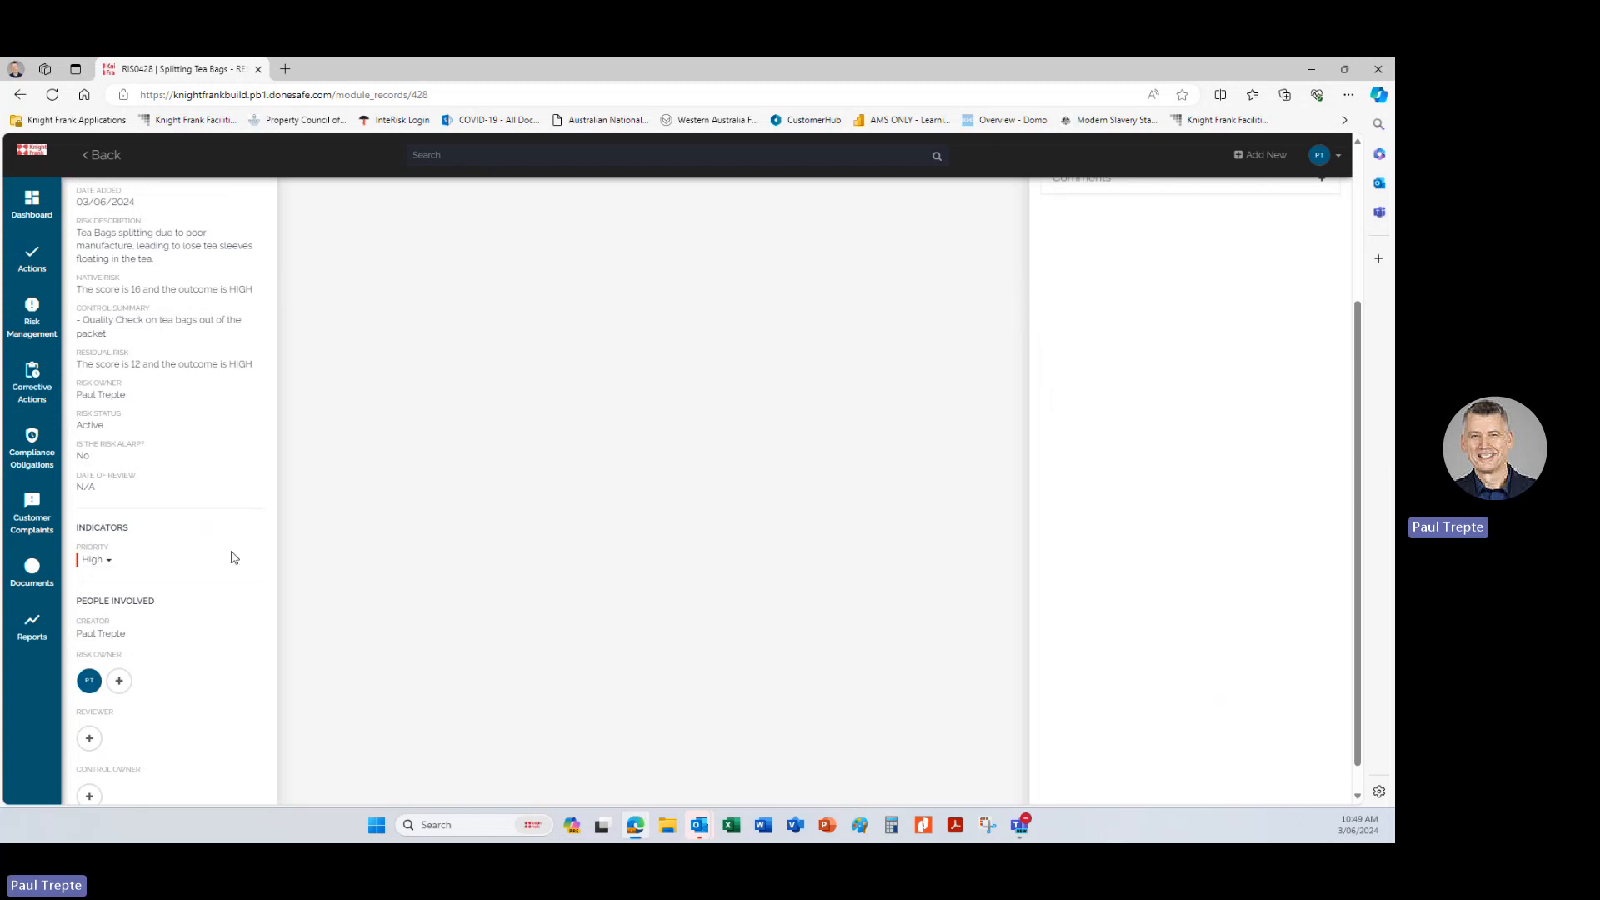
scroll(234, 558, up, 3)
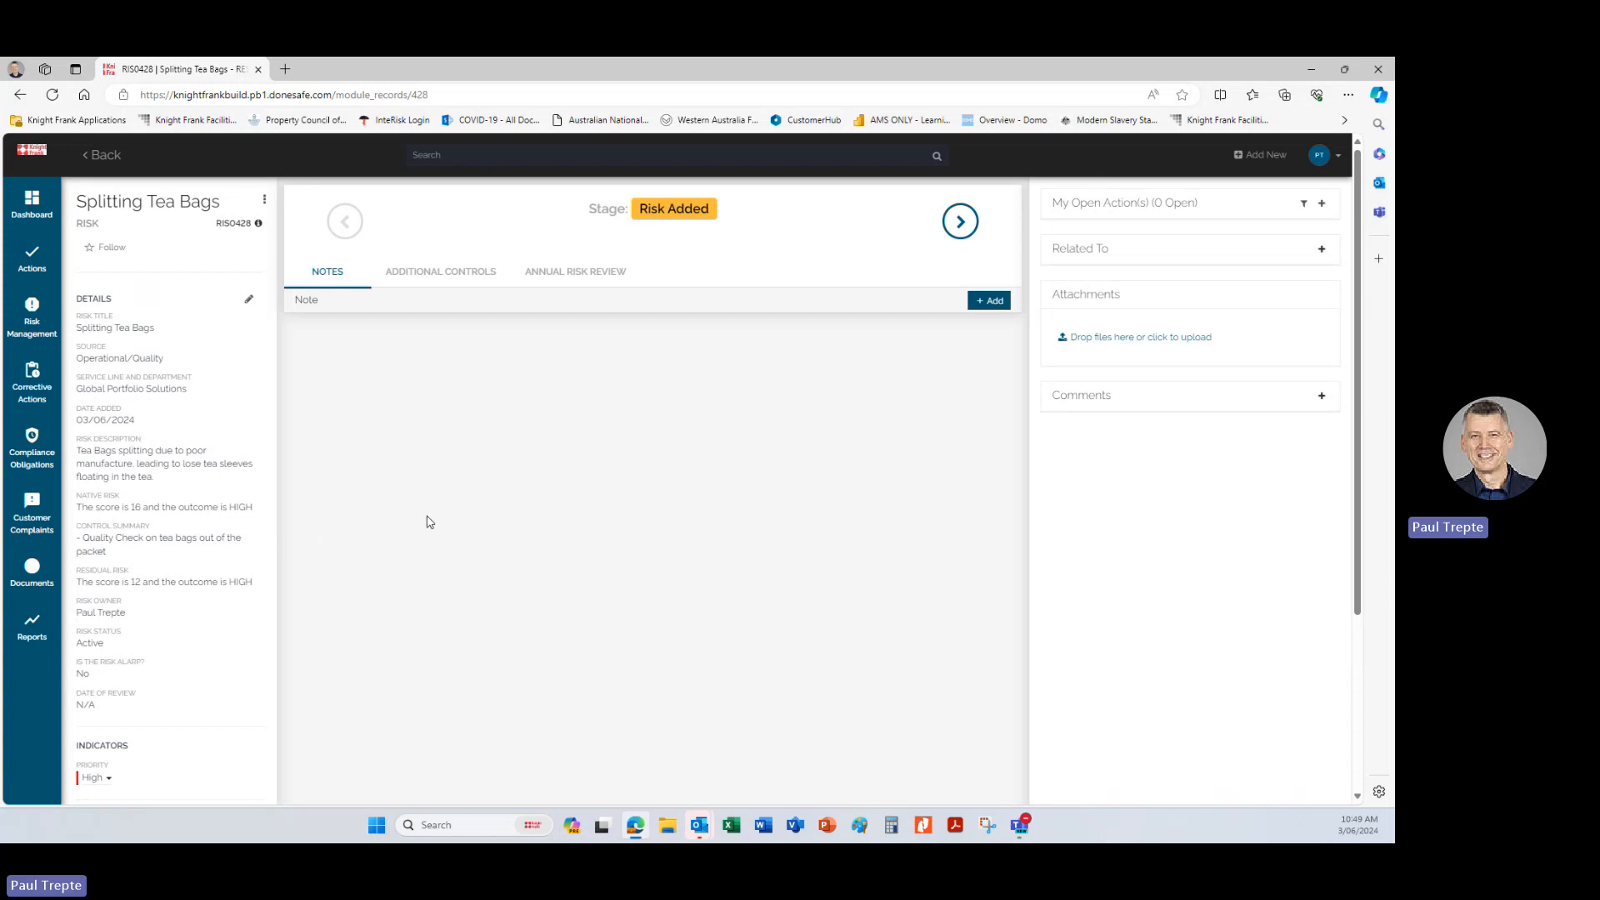
Add an additional control to the Splitting Tea Bags risk with the possible control title "Switch to lose tea leaves".
click(424, 279)
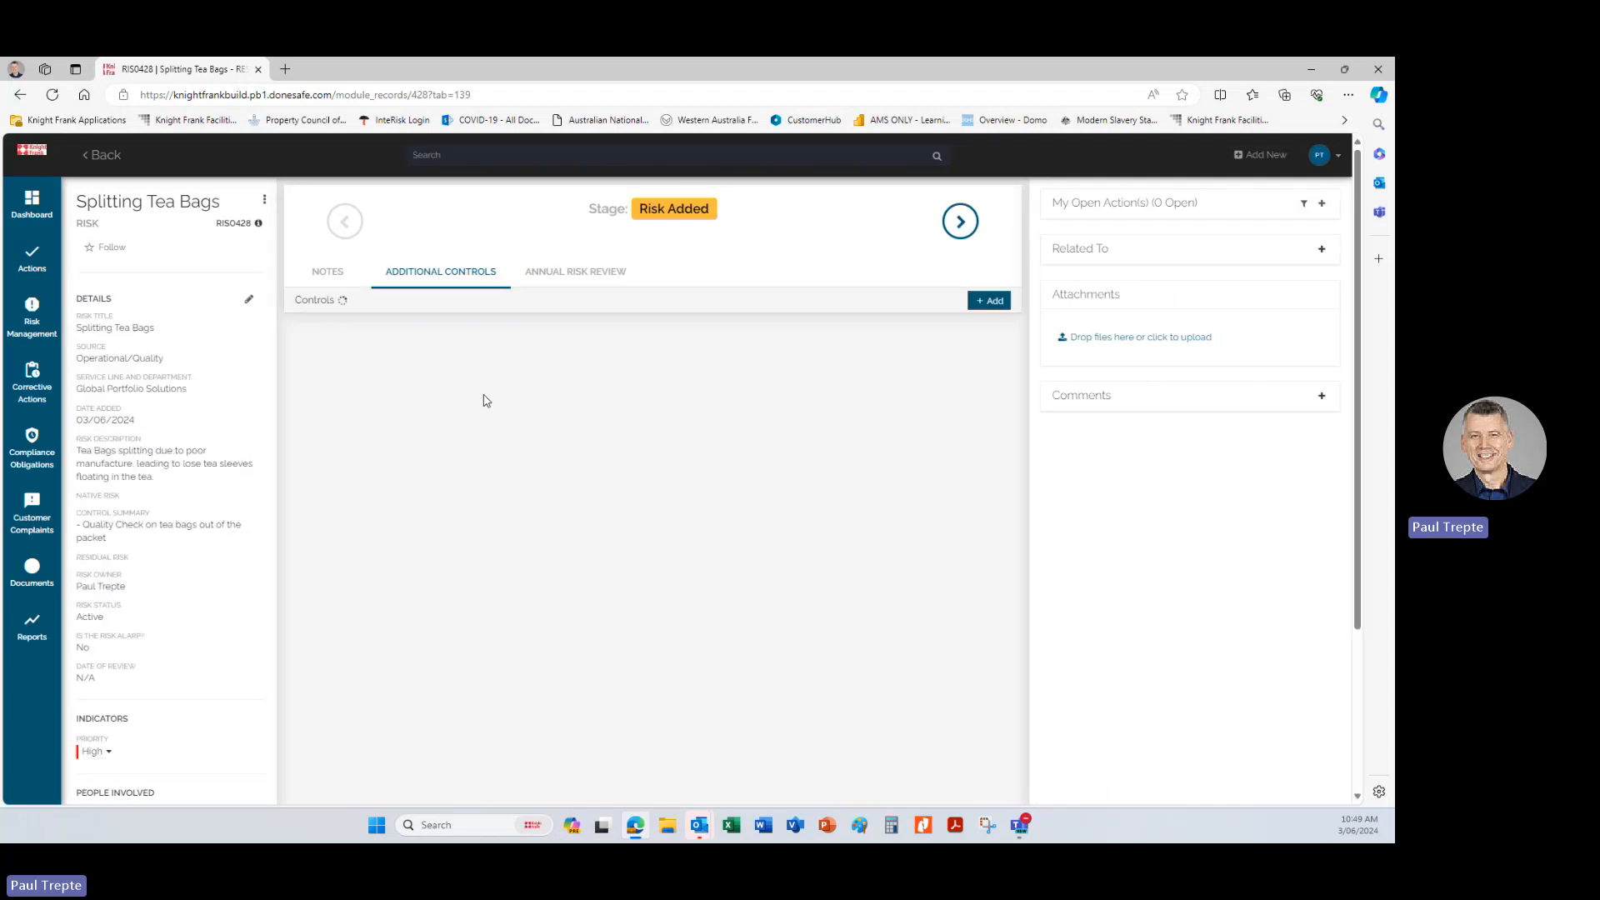
click(992, 302)
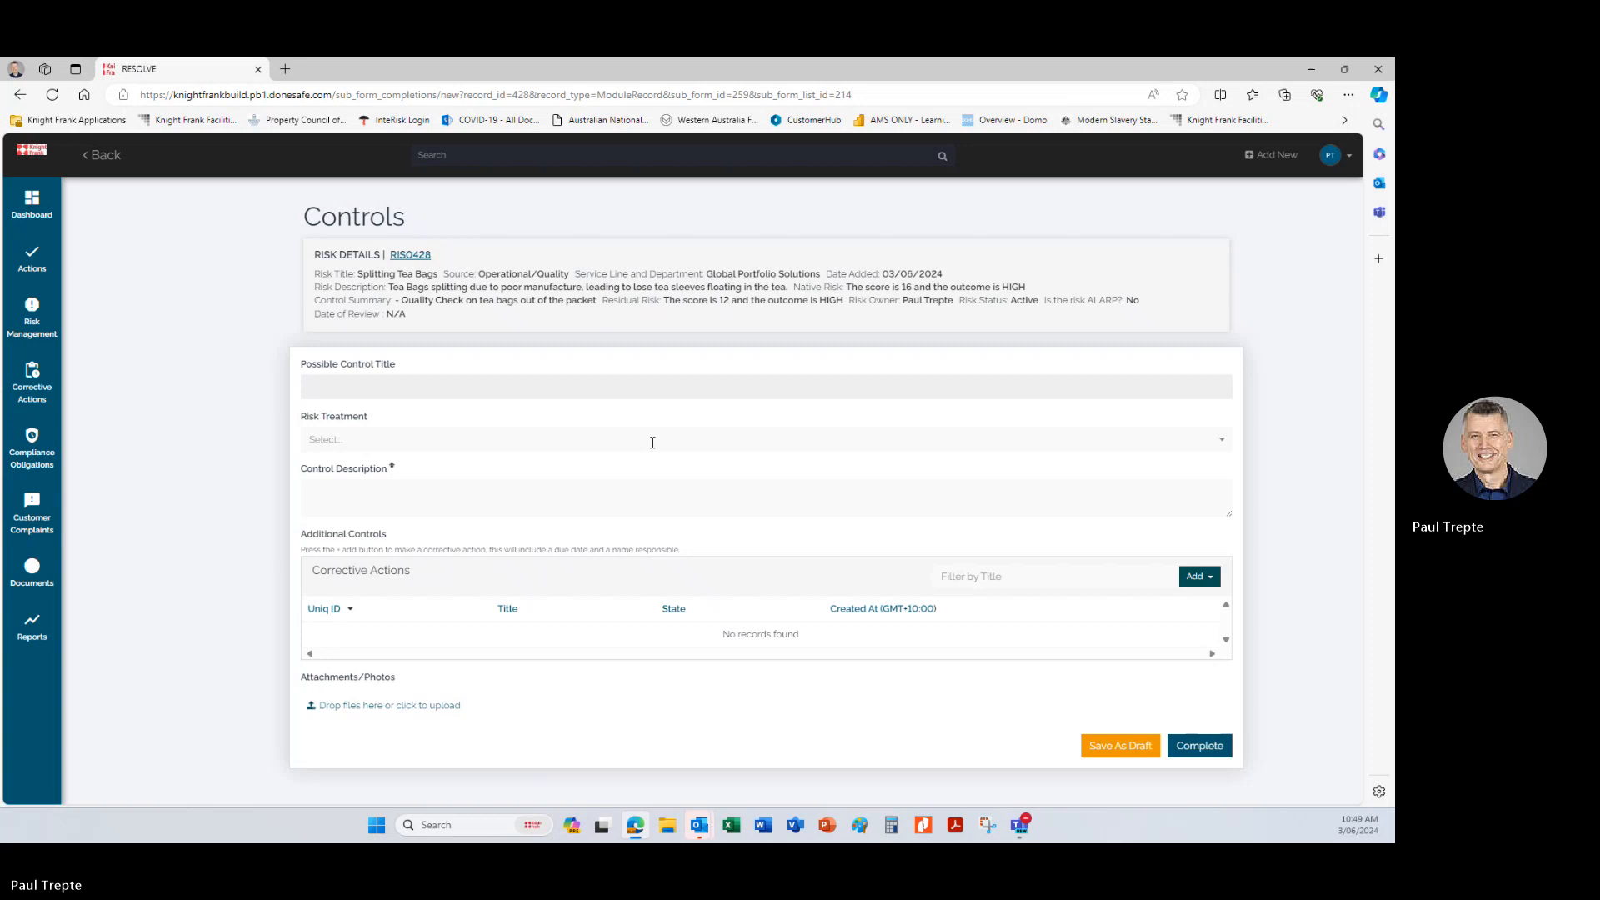
click(444, 386)
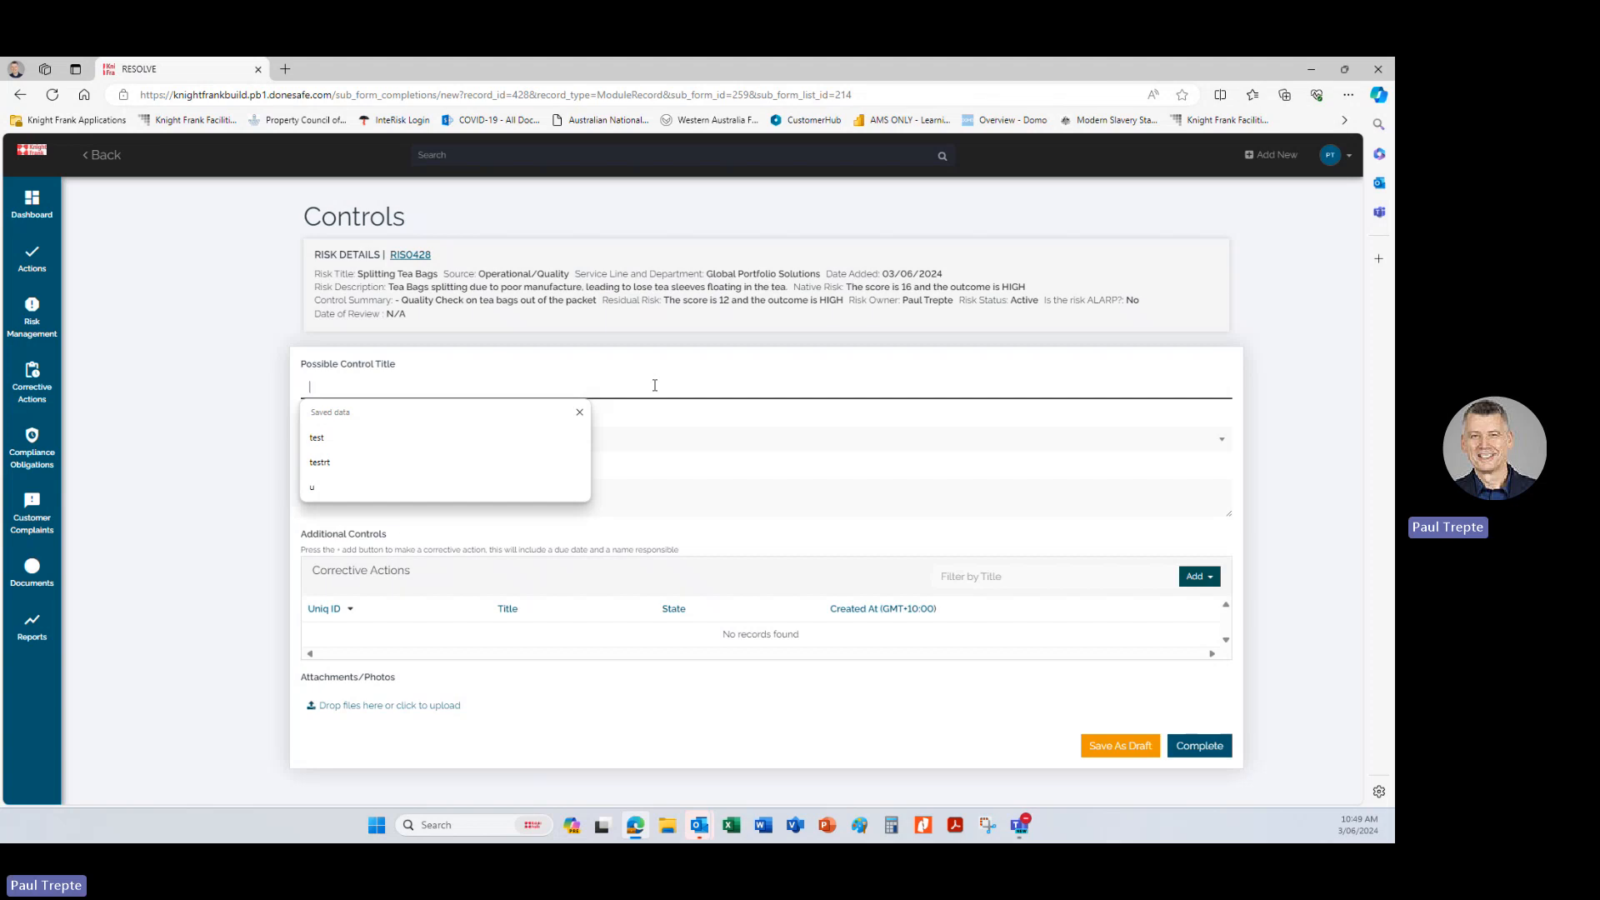
text(Switch )
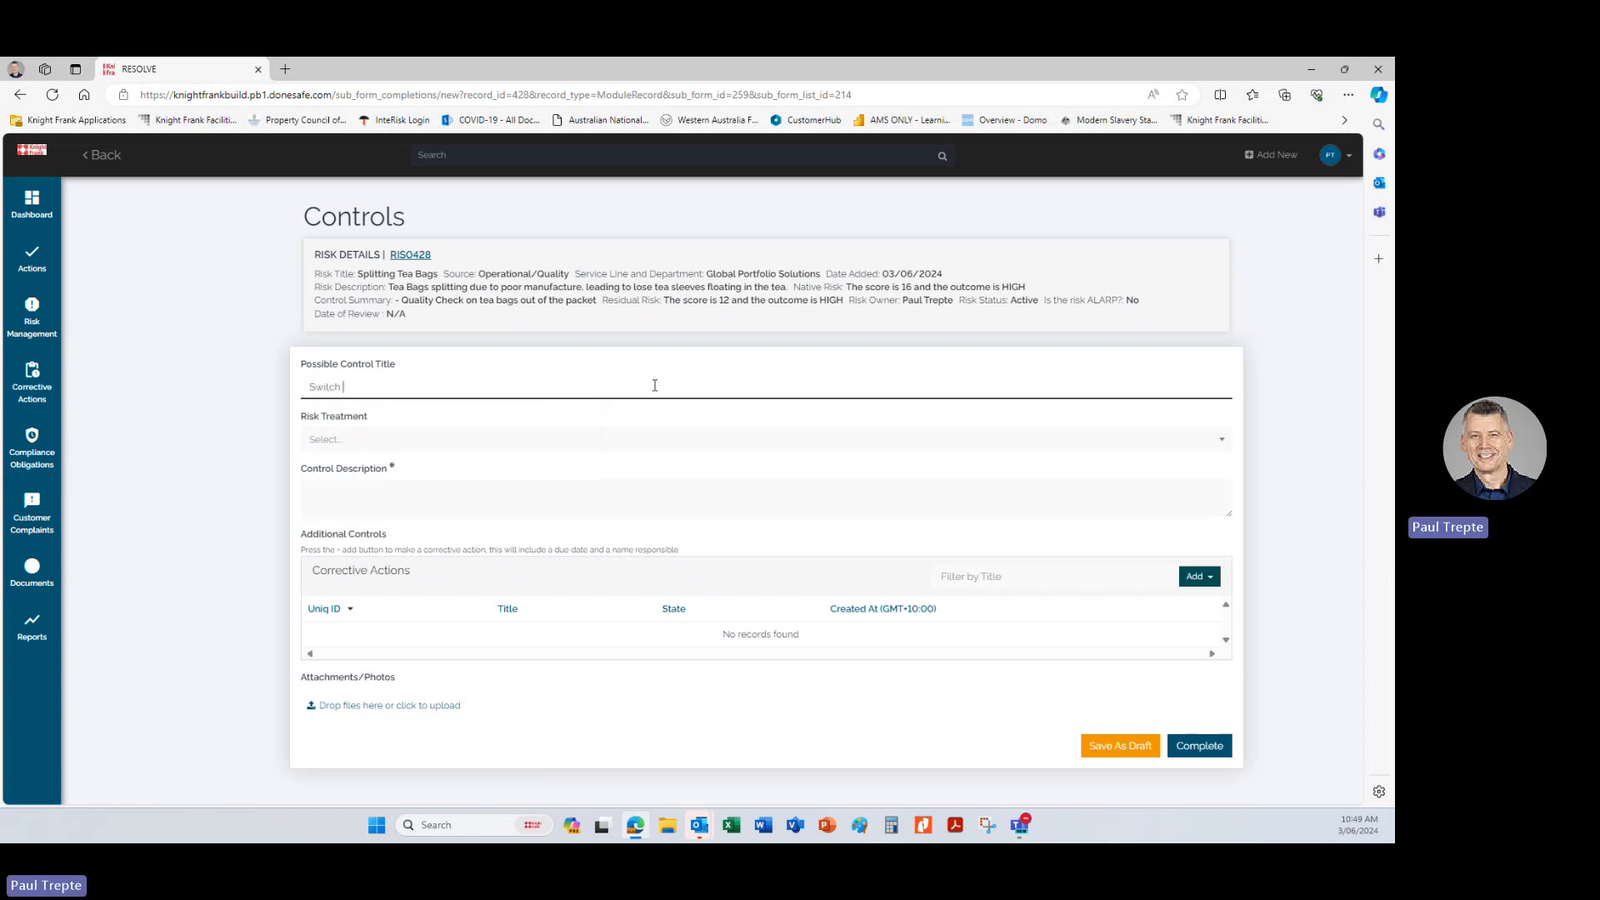
text(to loose l)
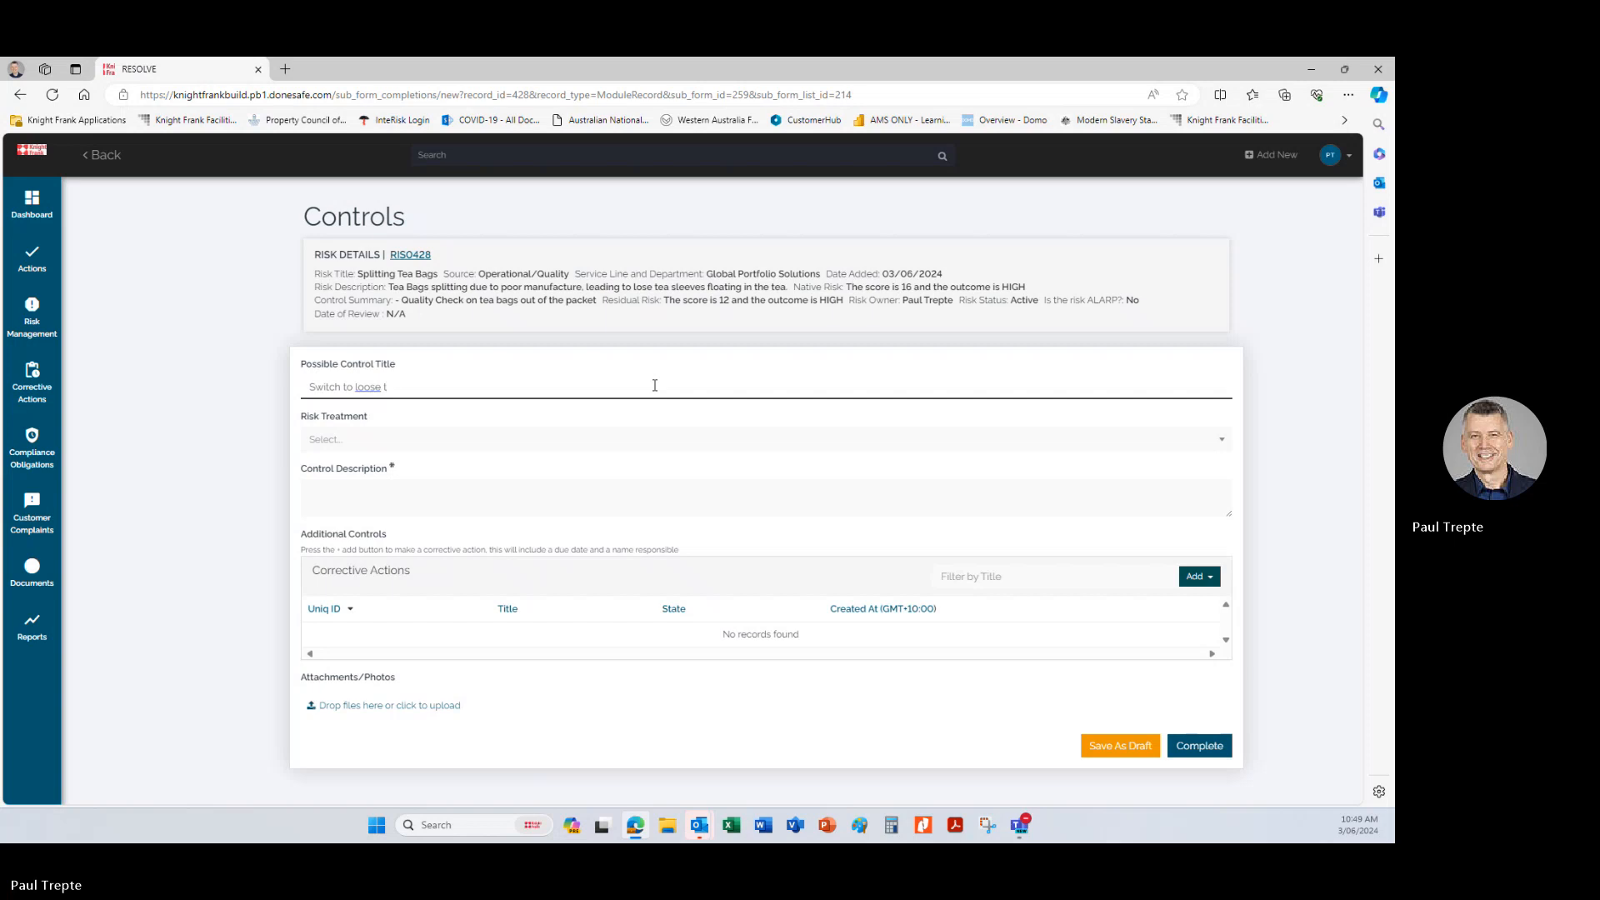
key(BackSpace)
key(BackSpace)
key(BackSpace)
key(BackSpace)
text(se tea)
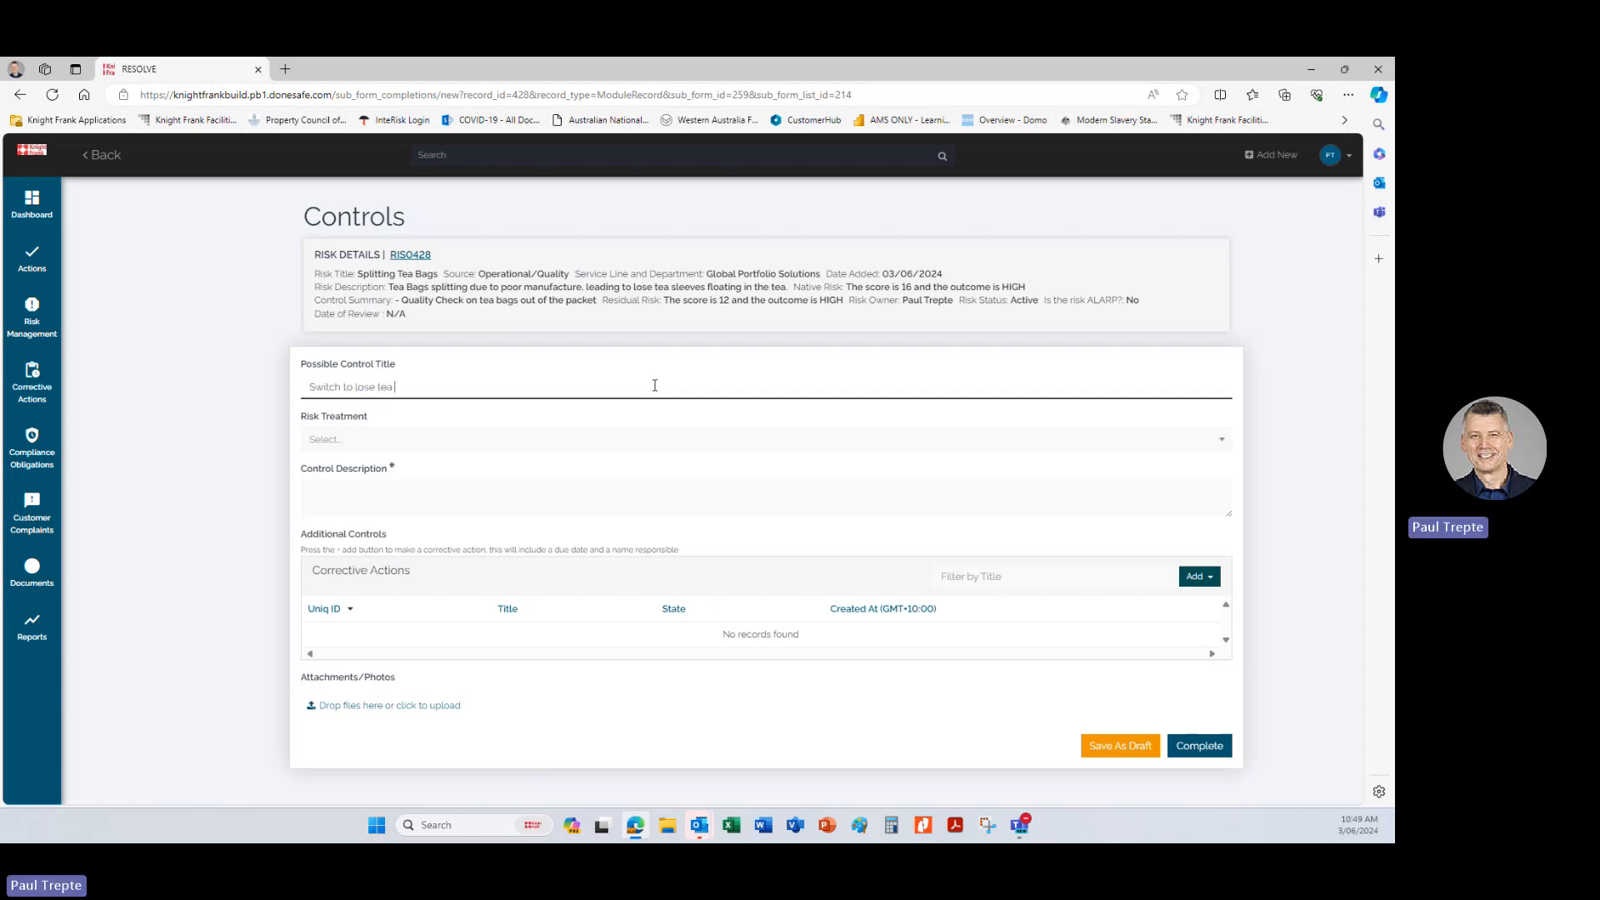
text( leaves)
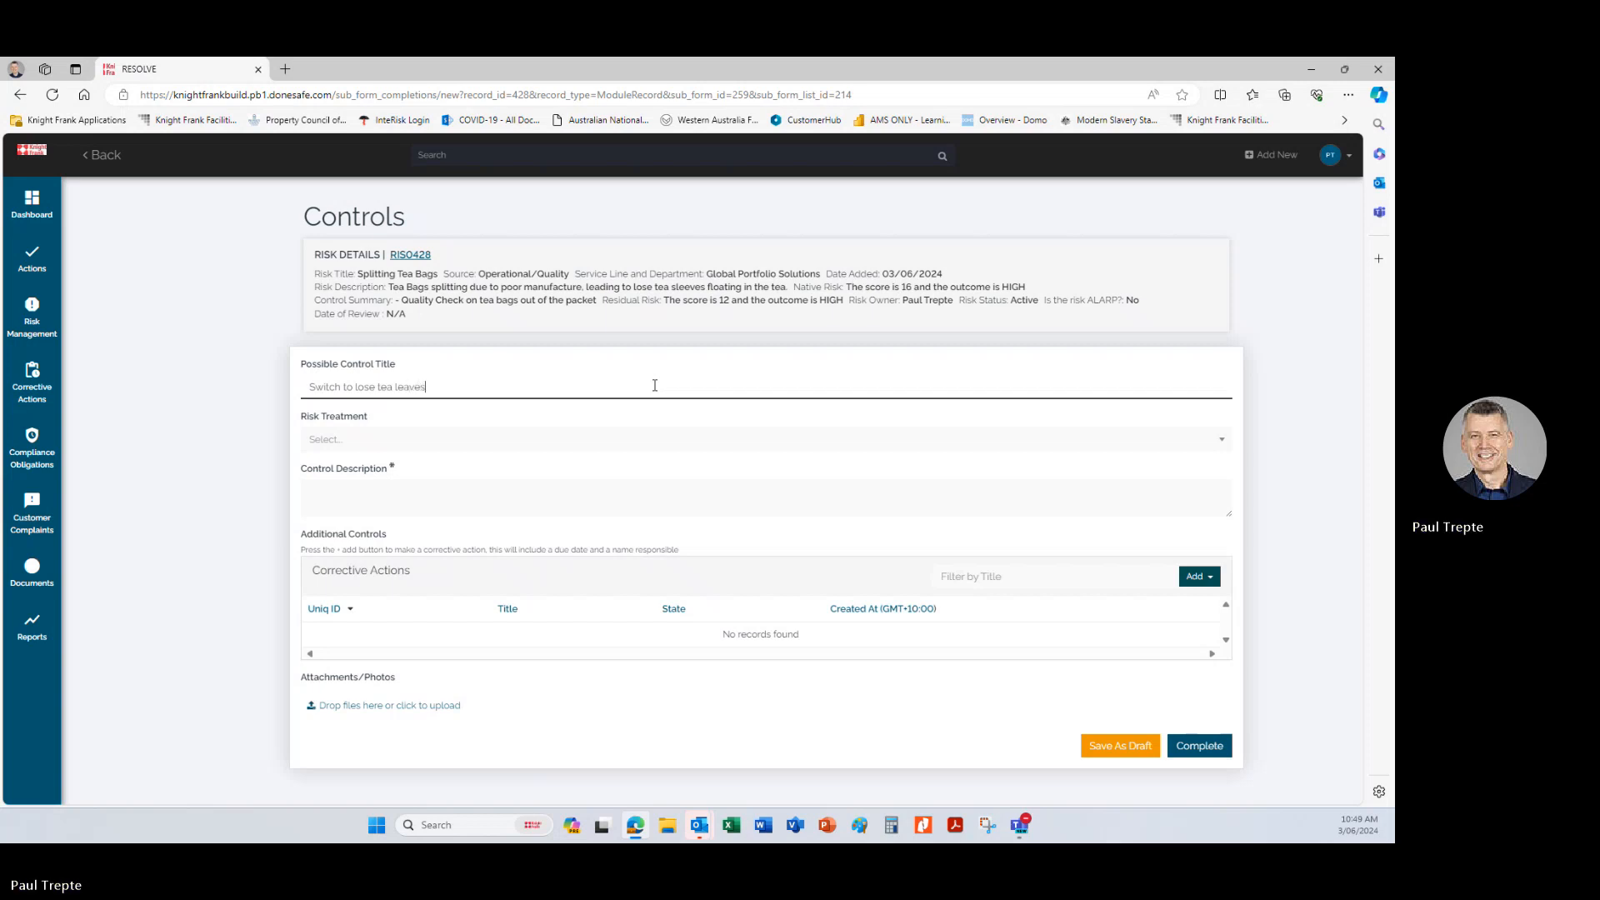
Set the control's risk treatment to Changing Likelihood.
click(370, 440)
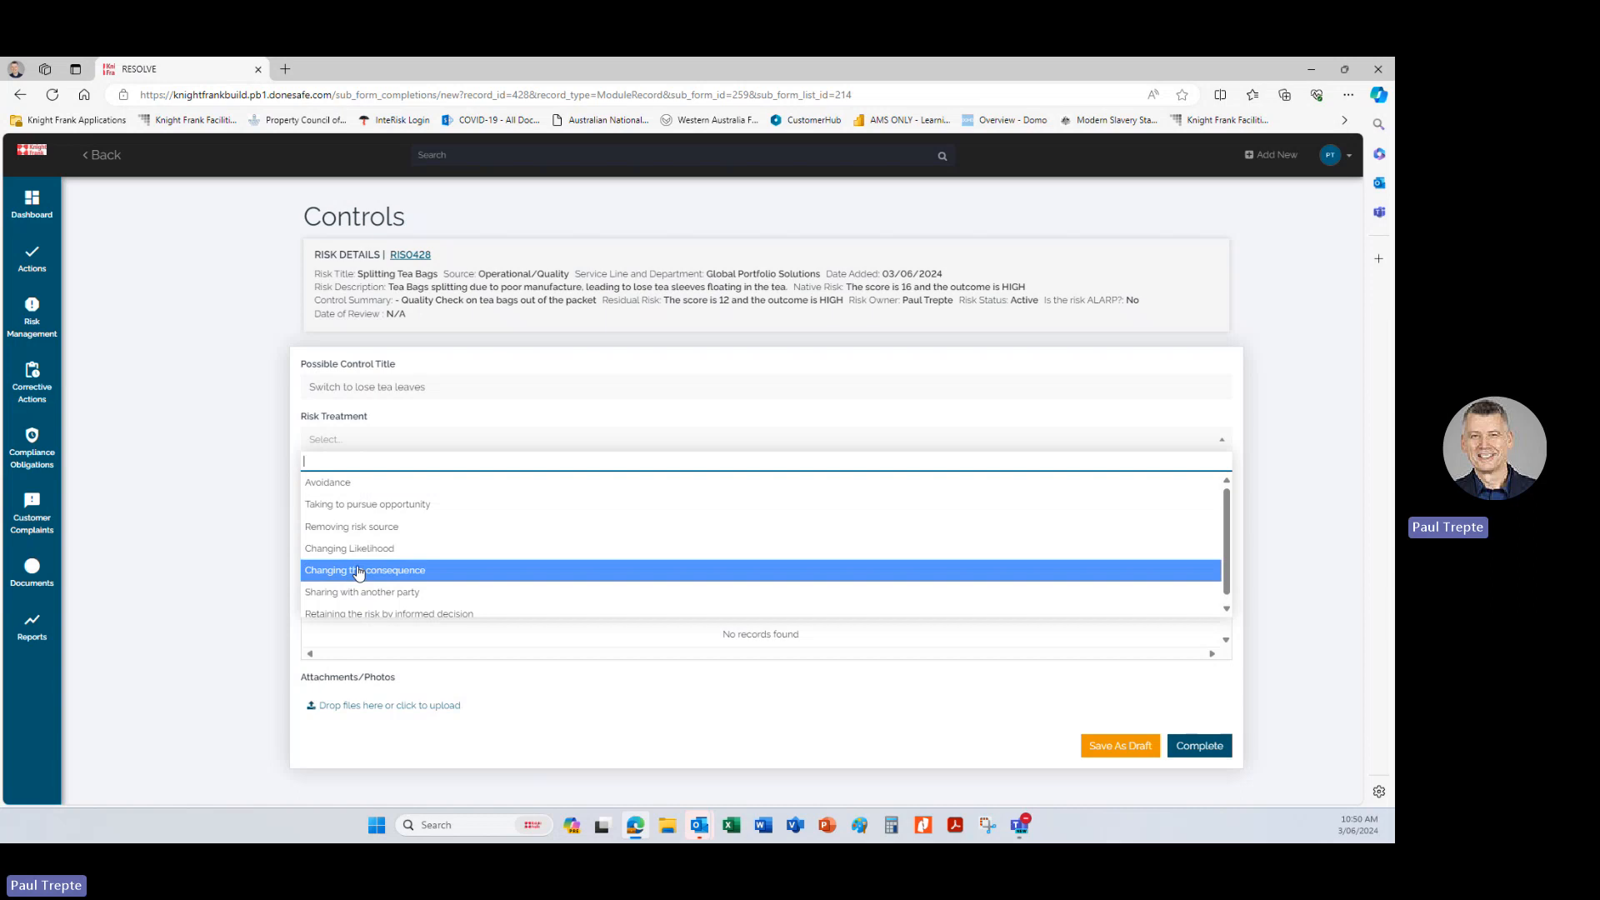
scroll(359, 573, down, 1)
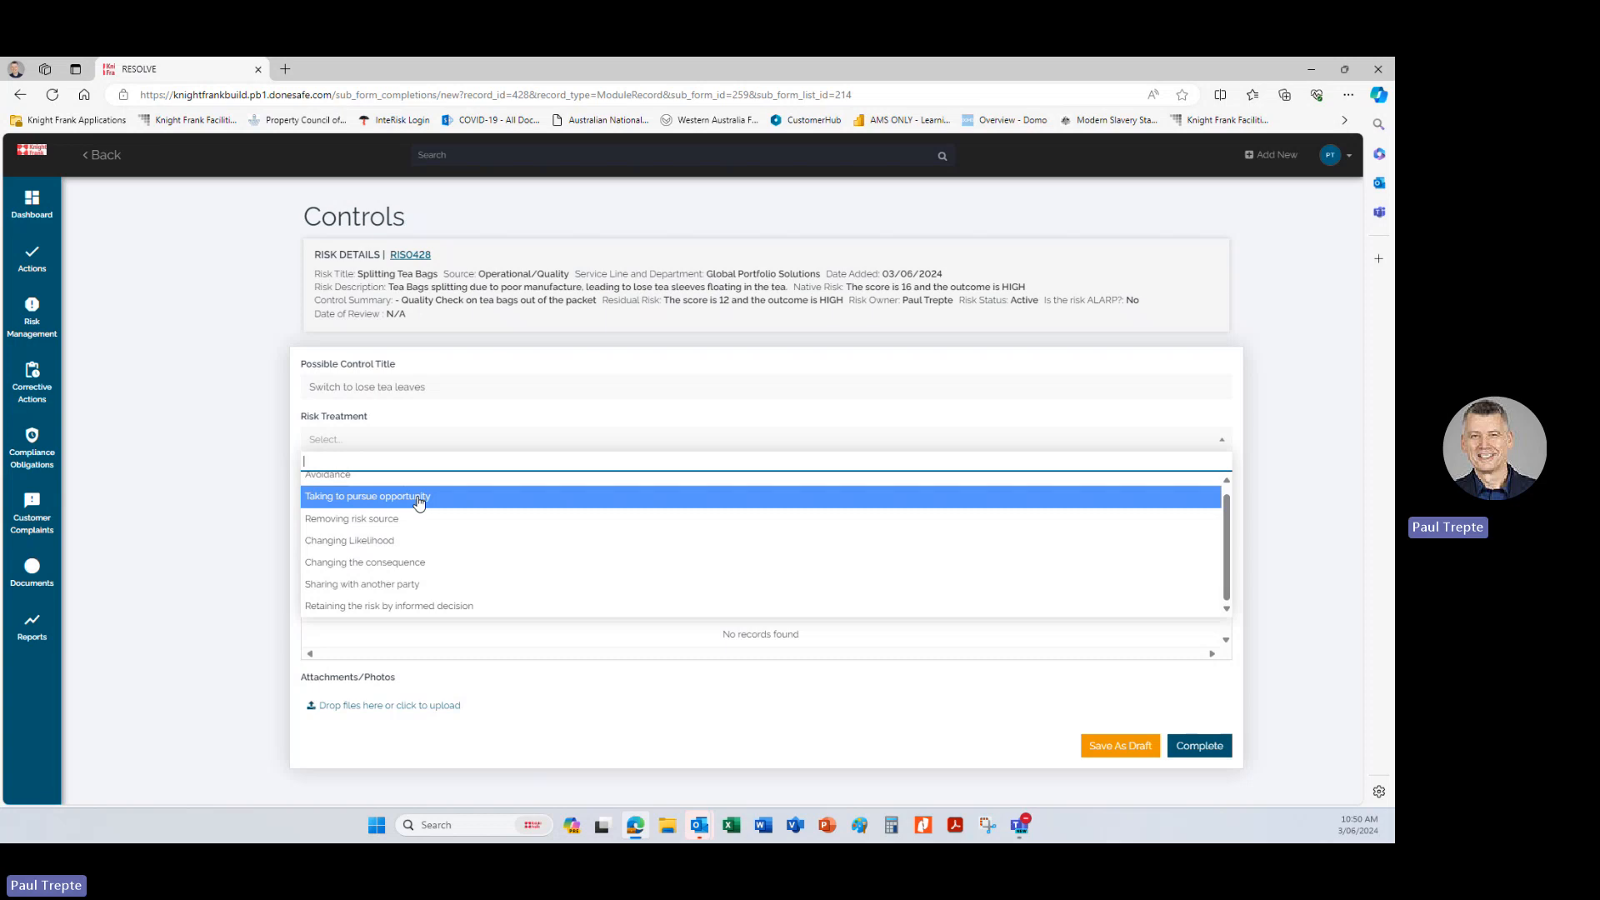
click(380, 541)
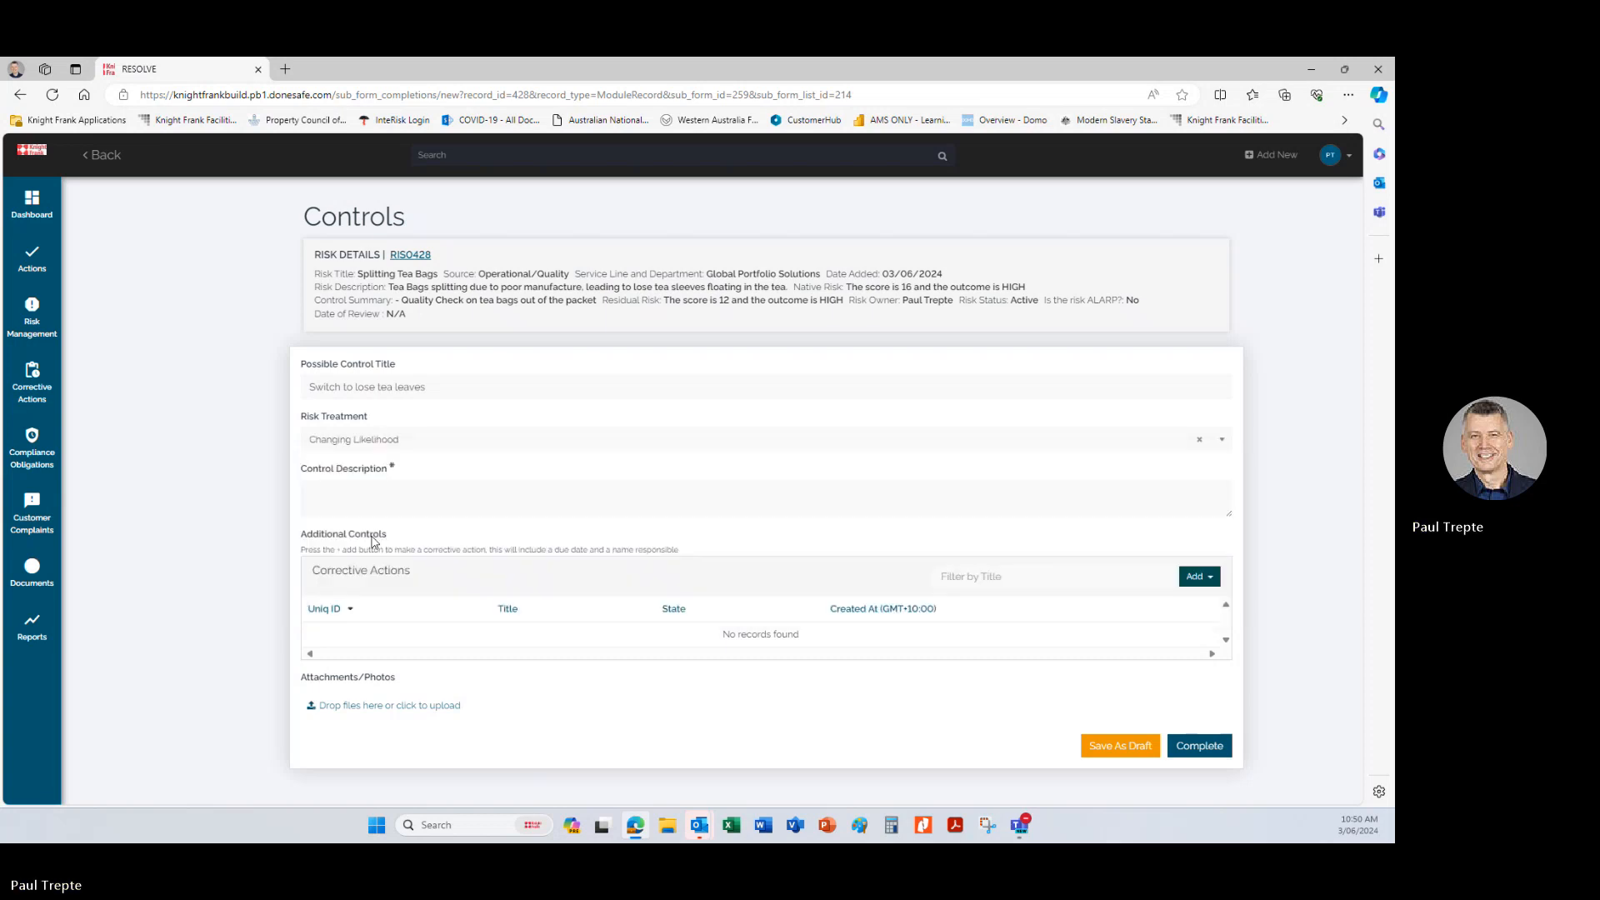
Enter the control description "Switch to lose leaf tea and use a tea pot with an internal strainer.".
click(337, 491)
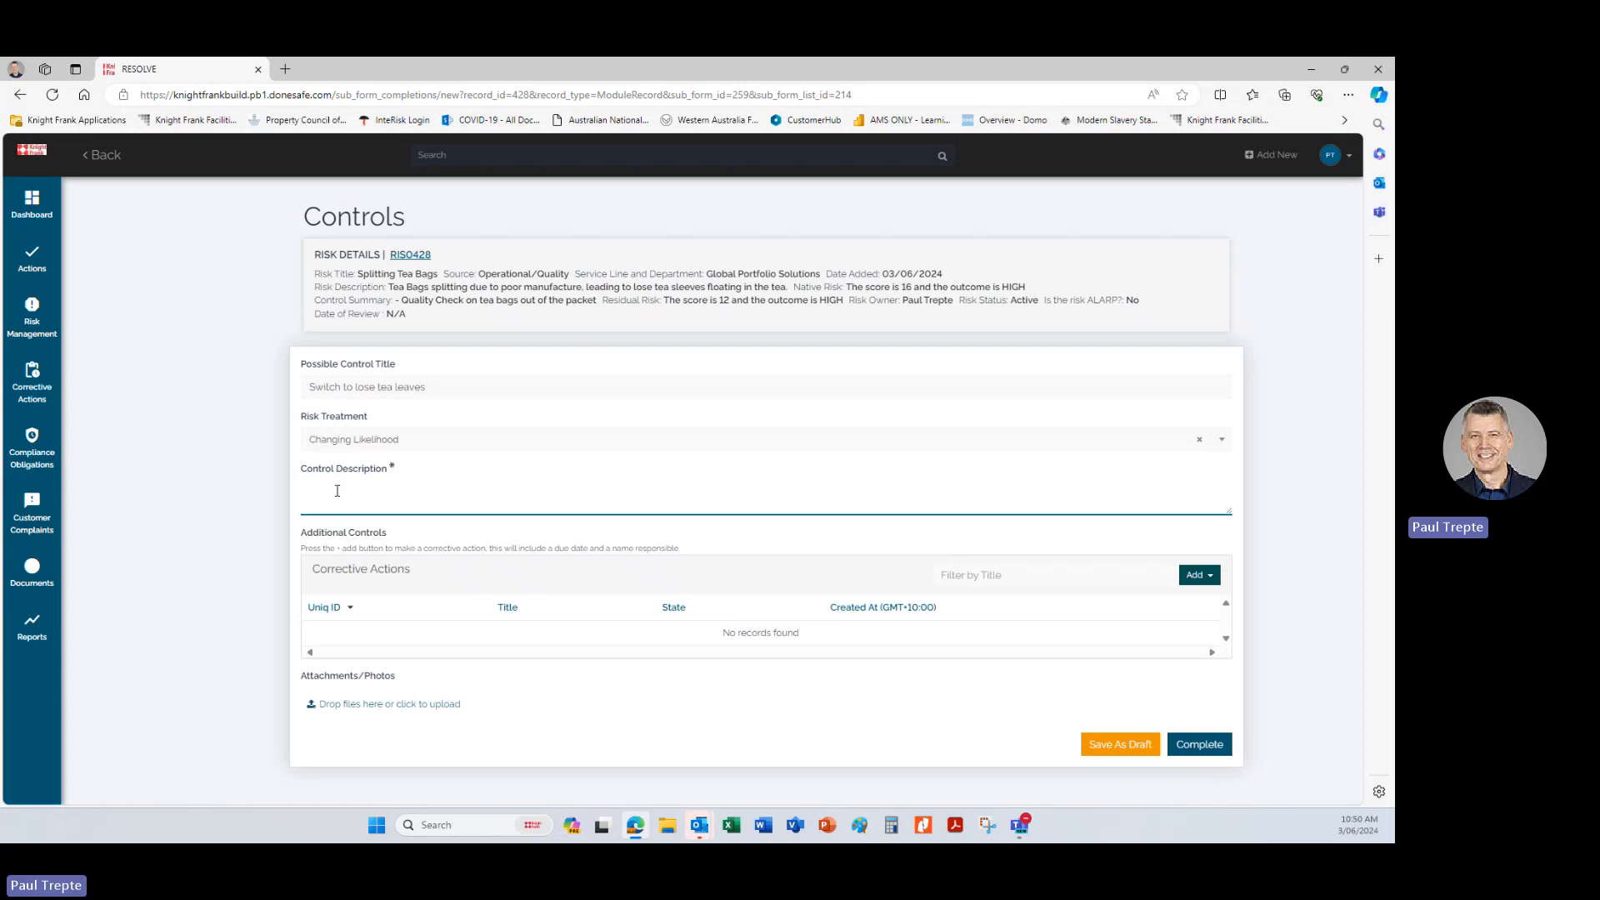
text(Switch to )
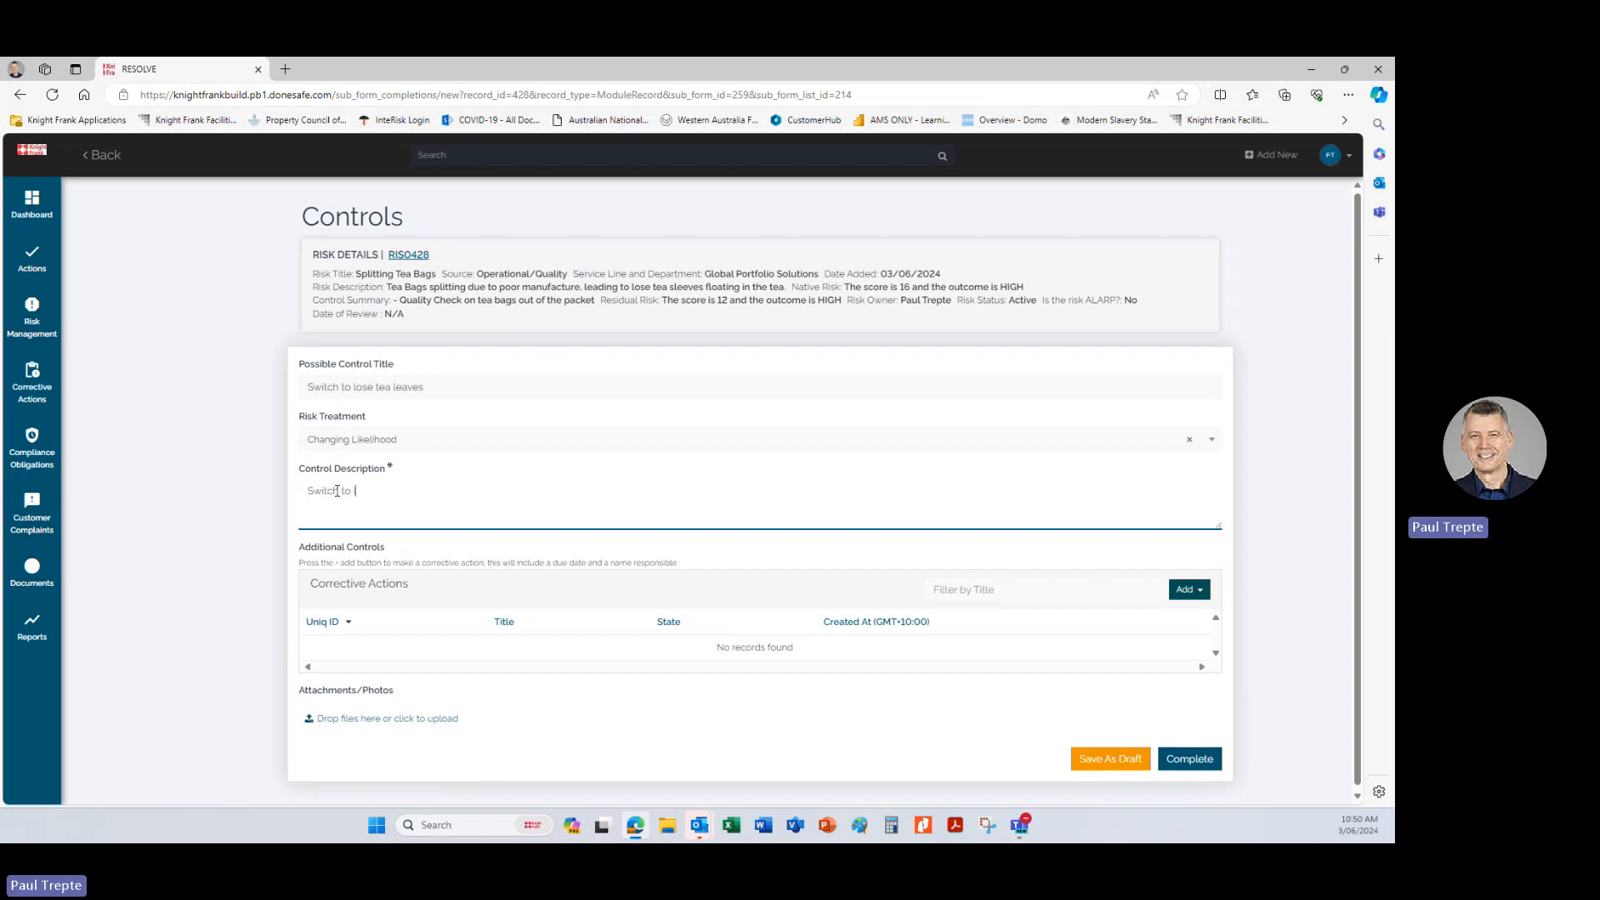
text(lose lea)
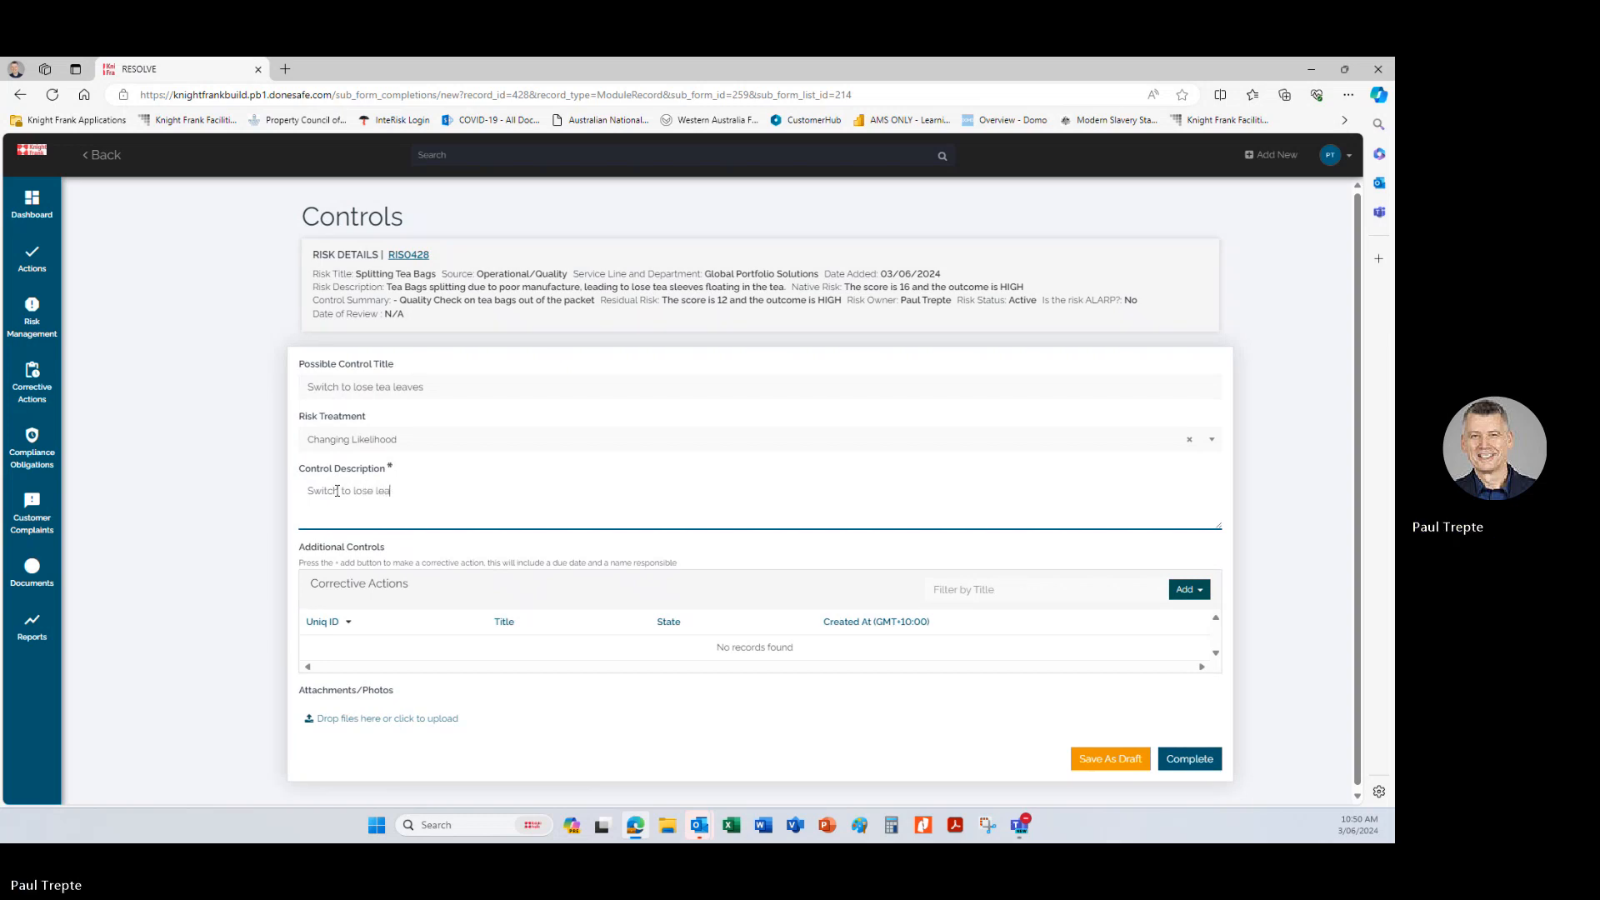
text(f tea and use a tea pot w)
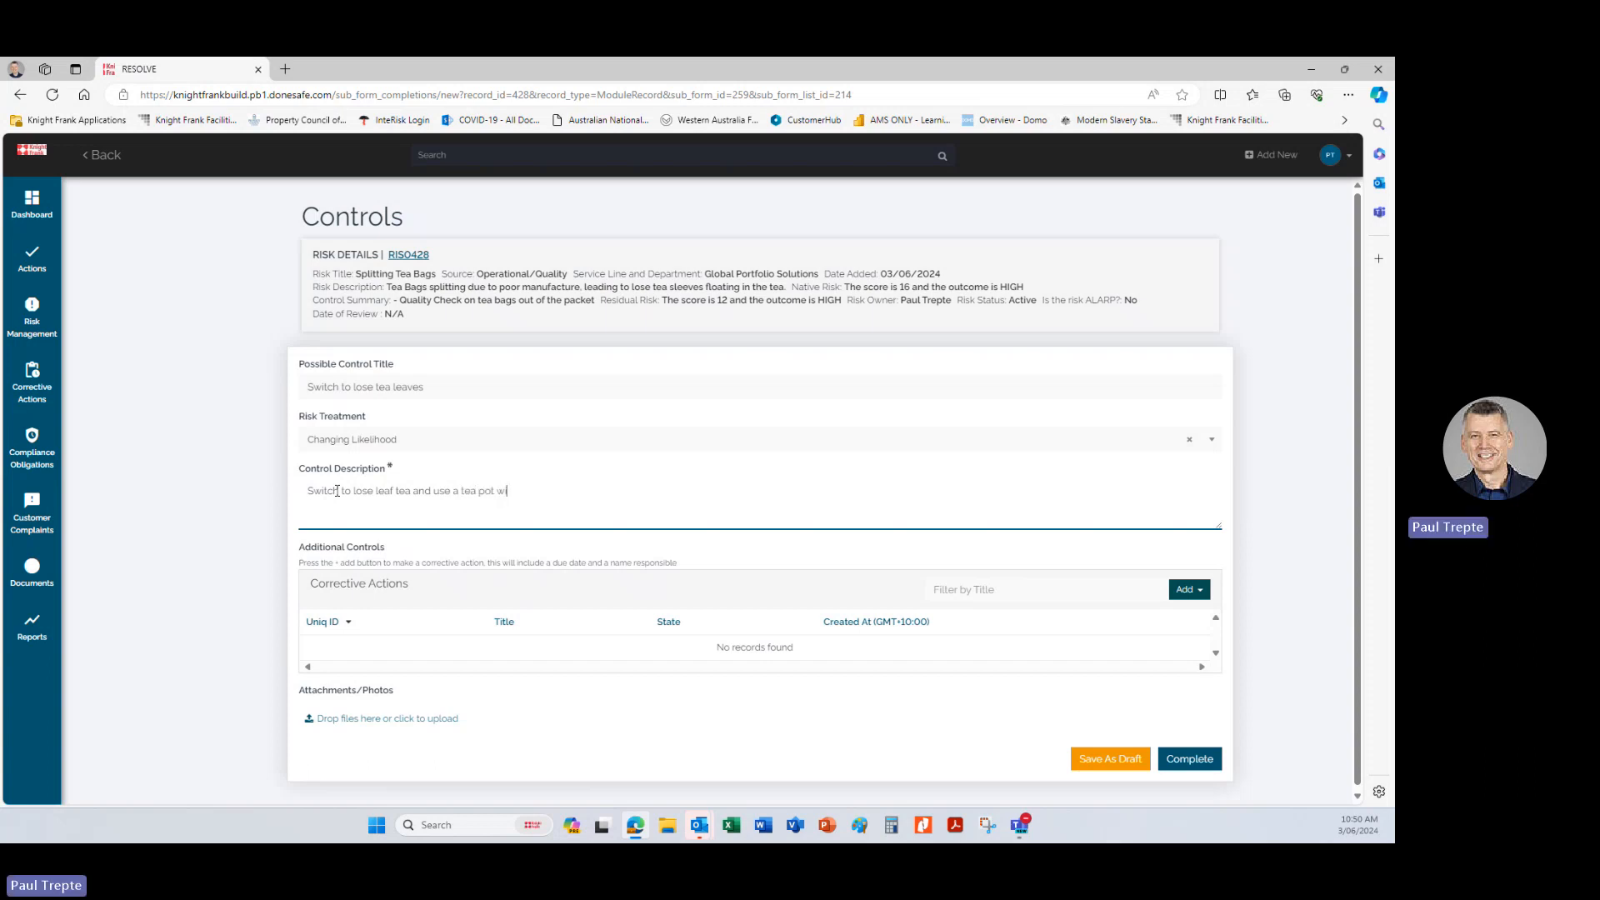
text(ith an internal strainer.)
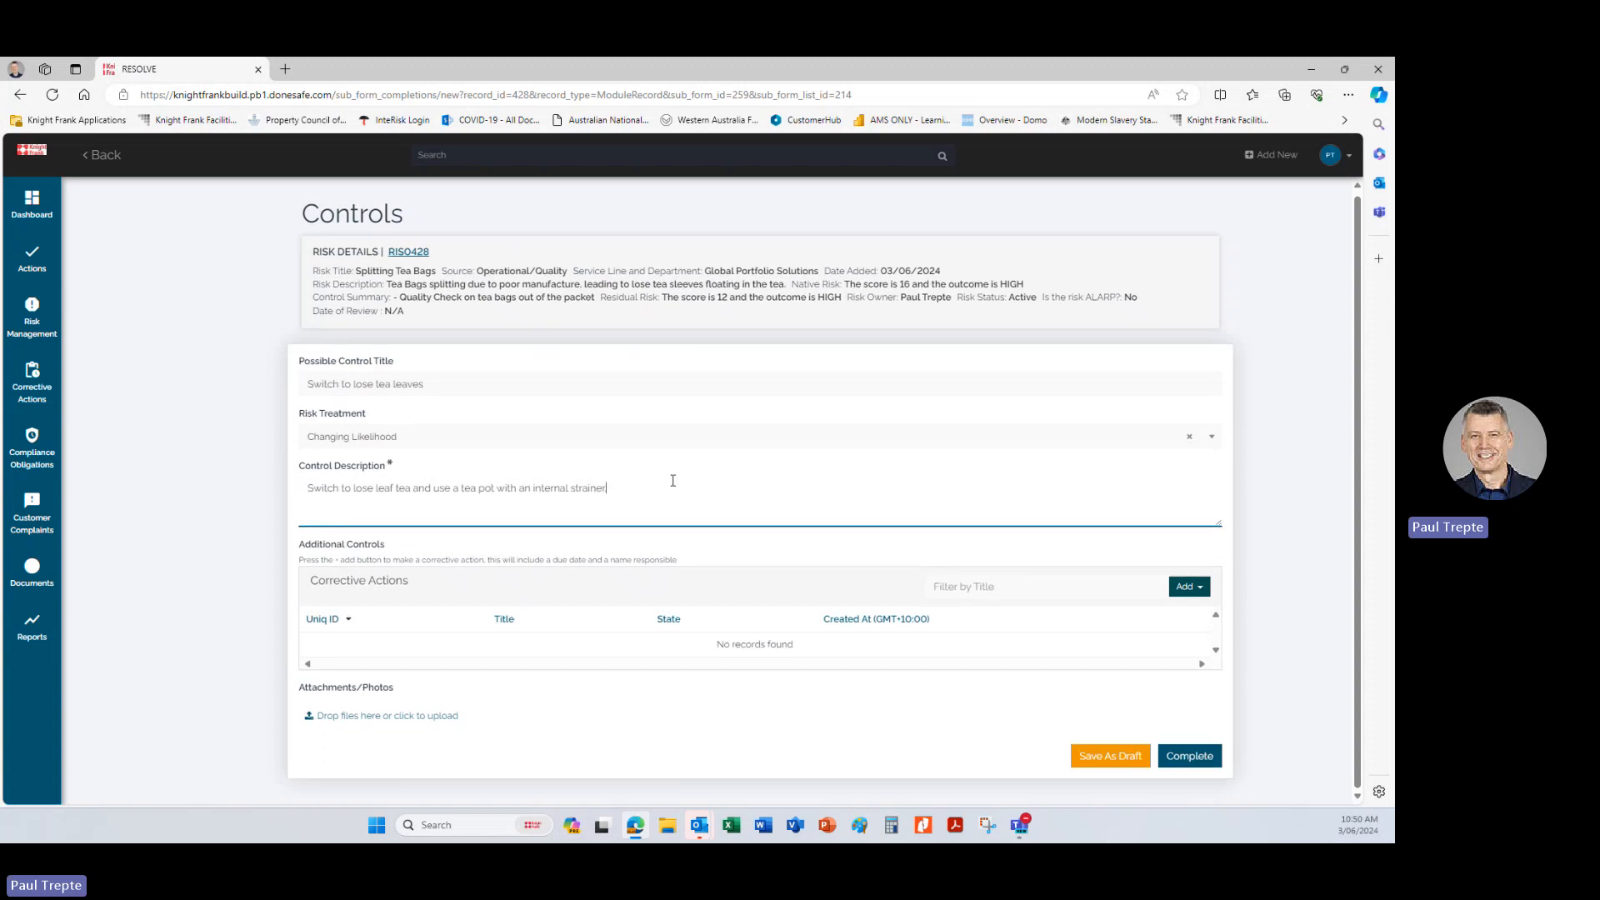
key(BackSpace)
text(.)
key(BackSpace)
text(.)
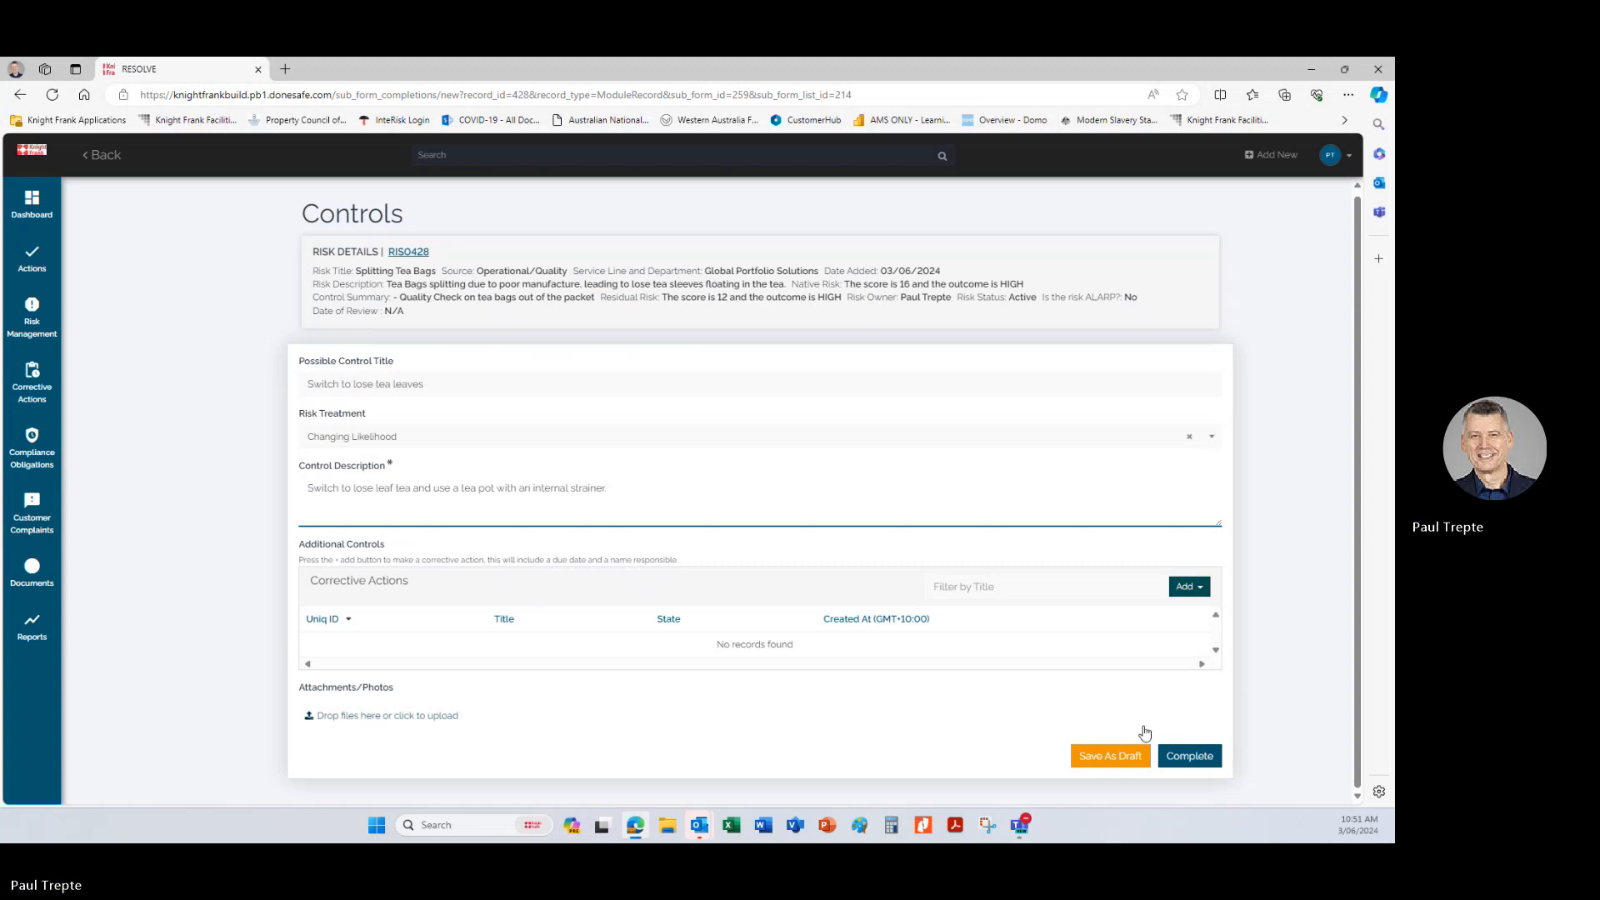
Save the control as a draft and reopen that draft for editing.
click(1137, 760)
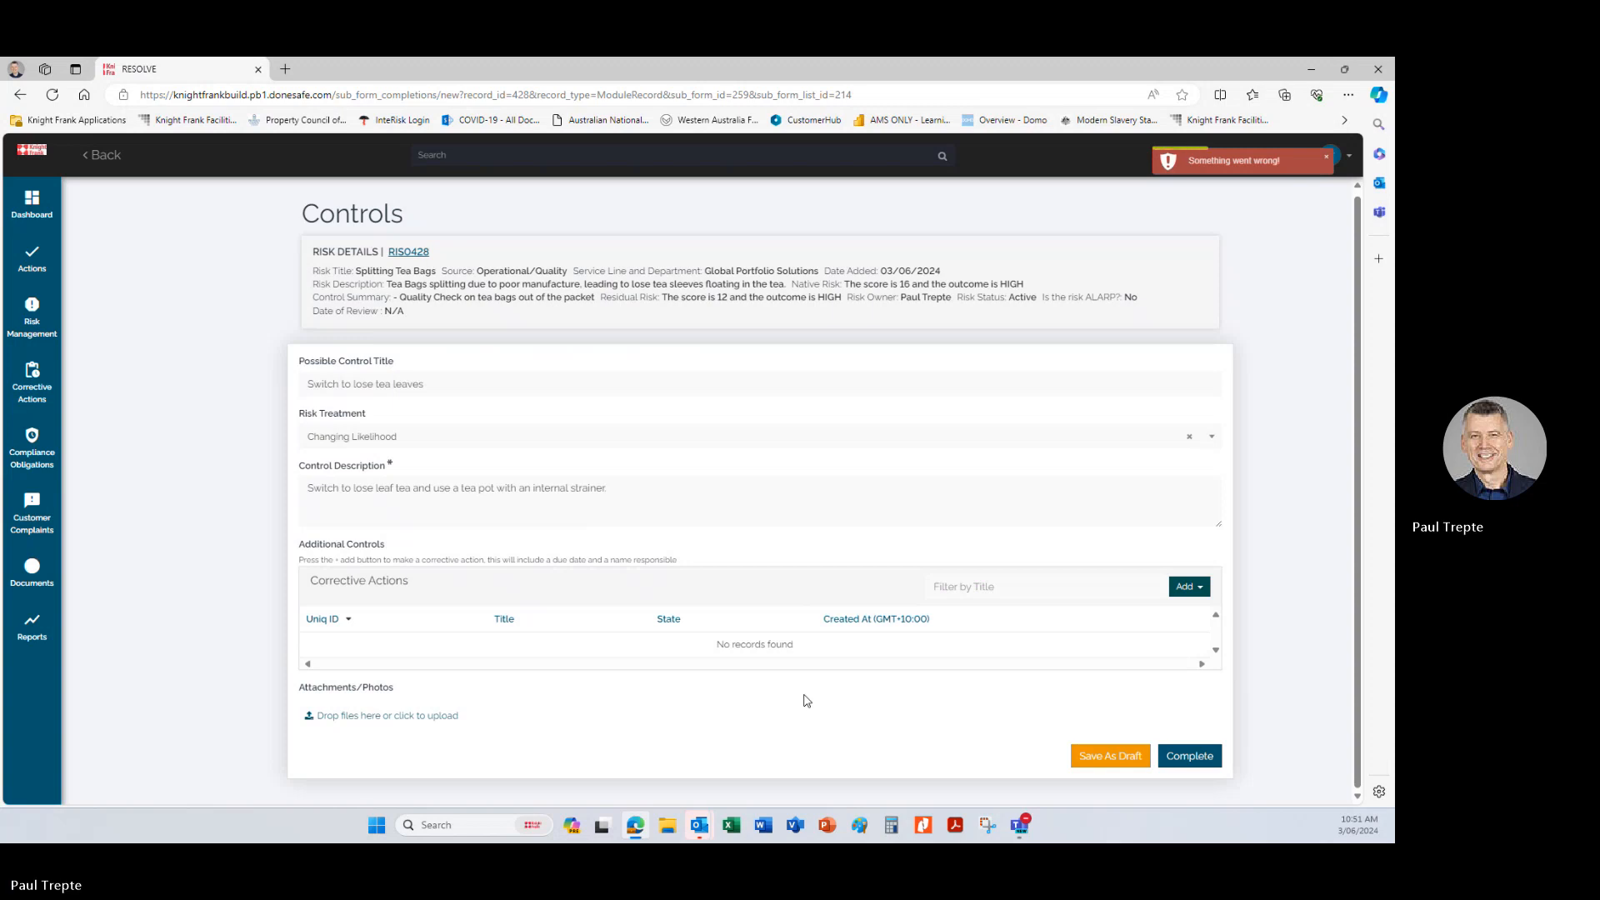
click(1126, 759)
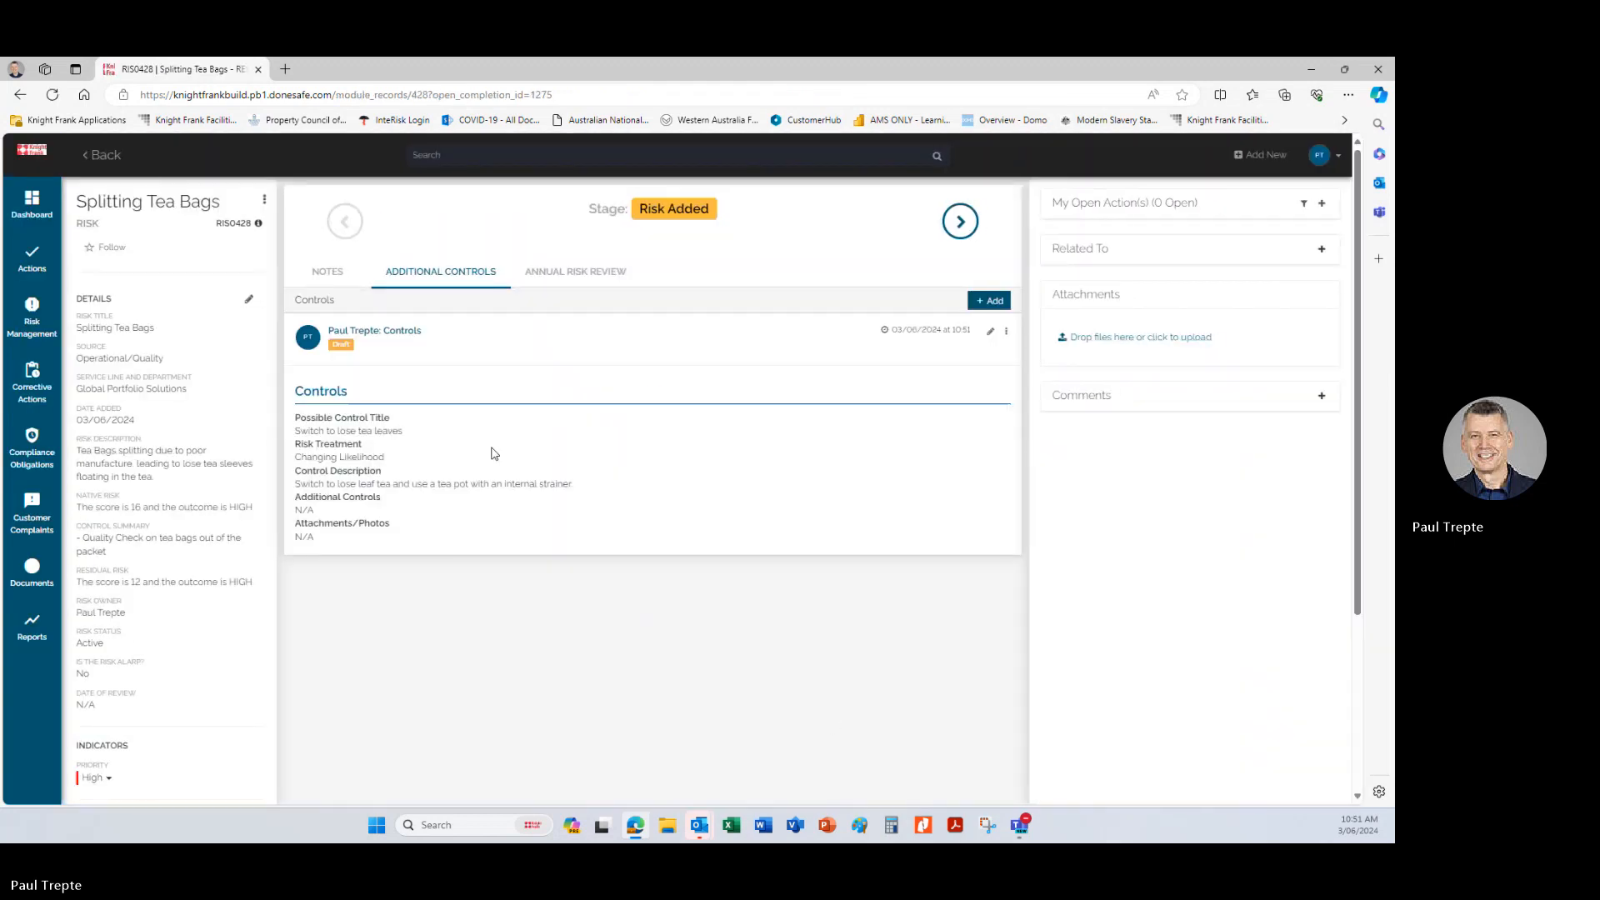
click(991, 331)
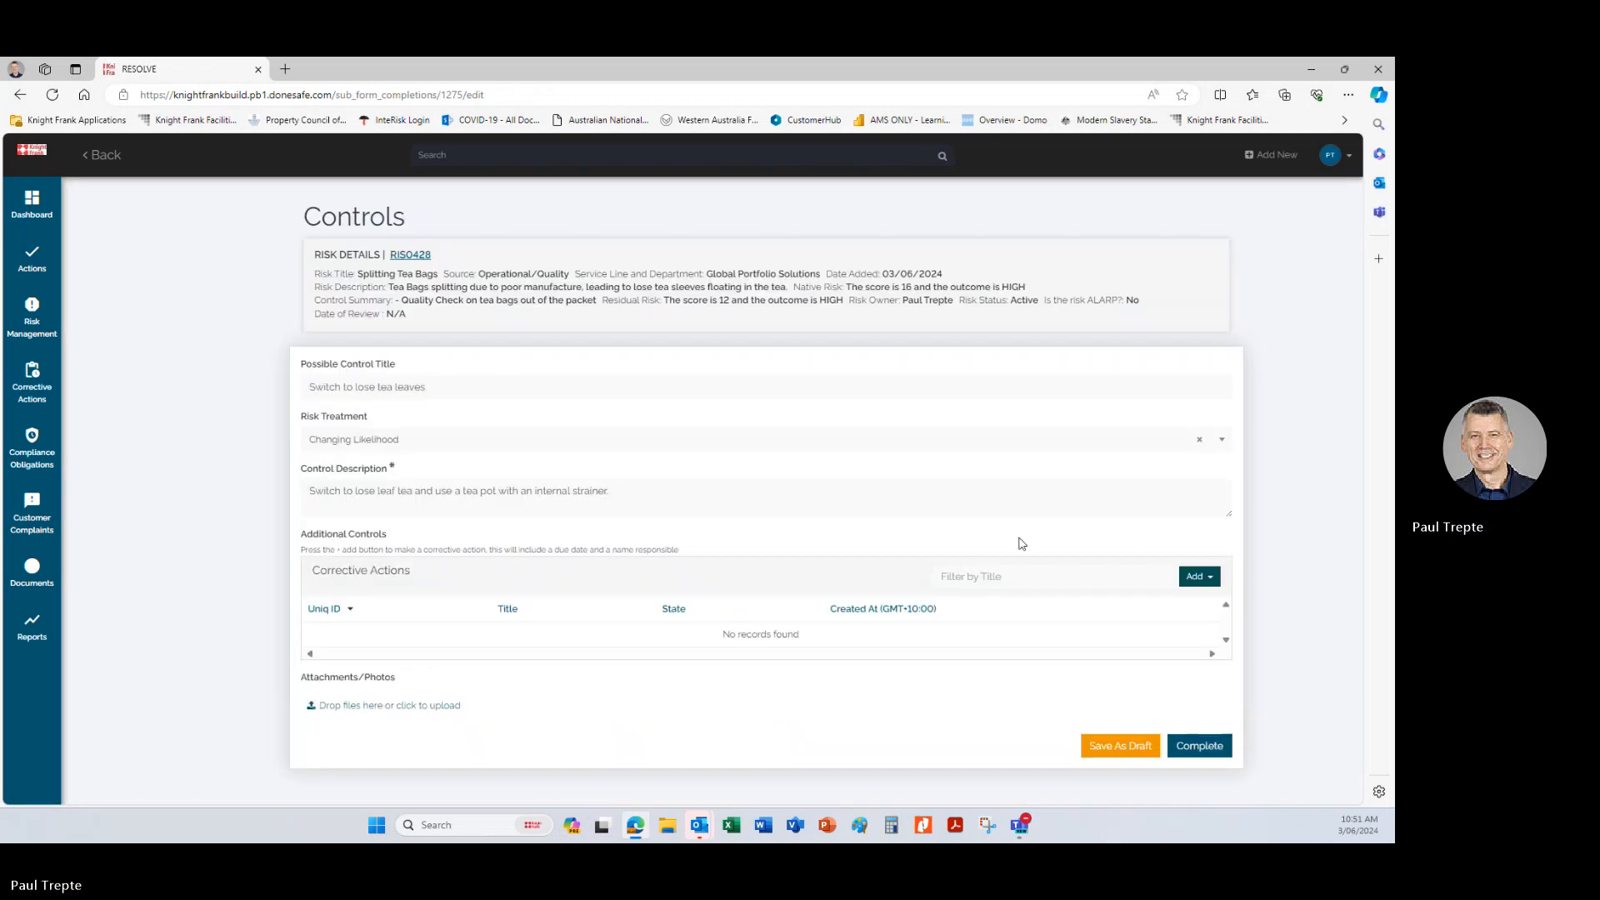
Add a new corrective action to the control with the nonconformity title "Arrange supplier of loose leaf Tea".
click(1211, 583)
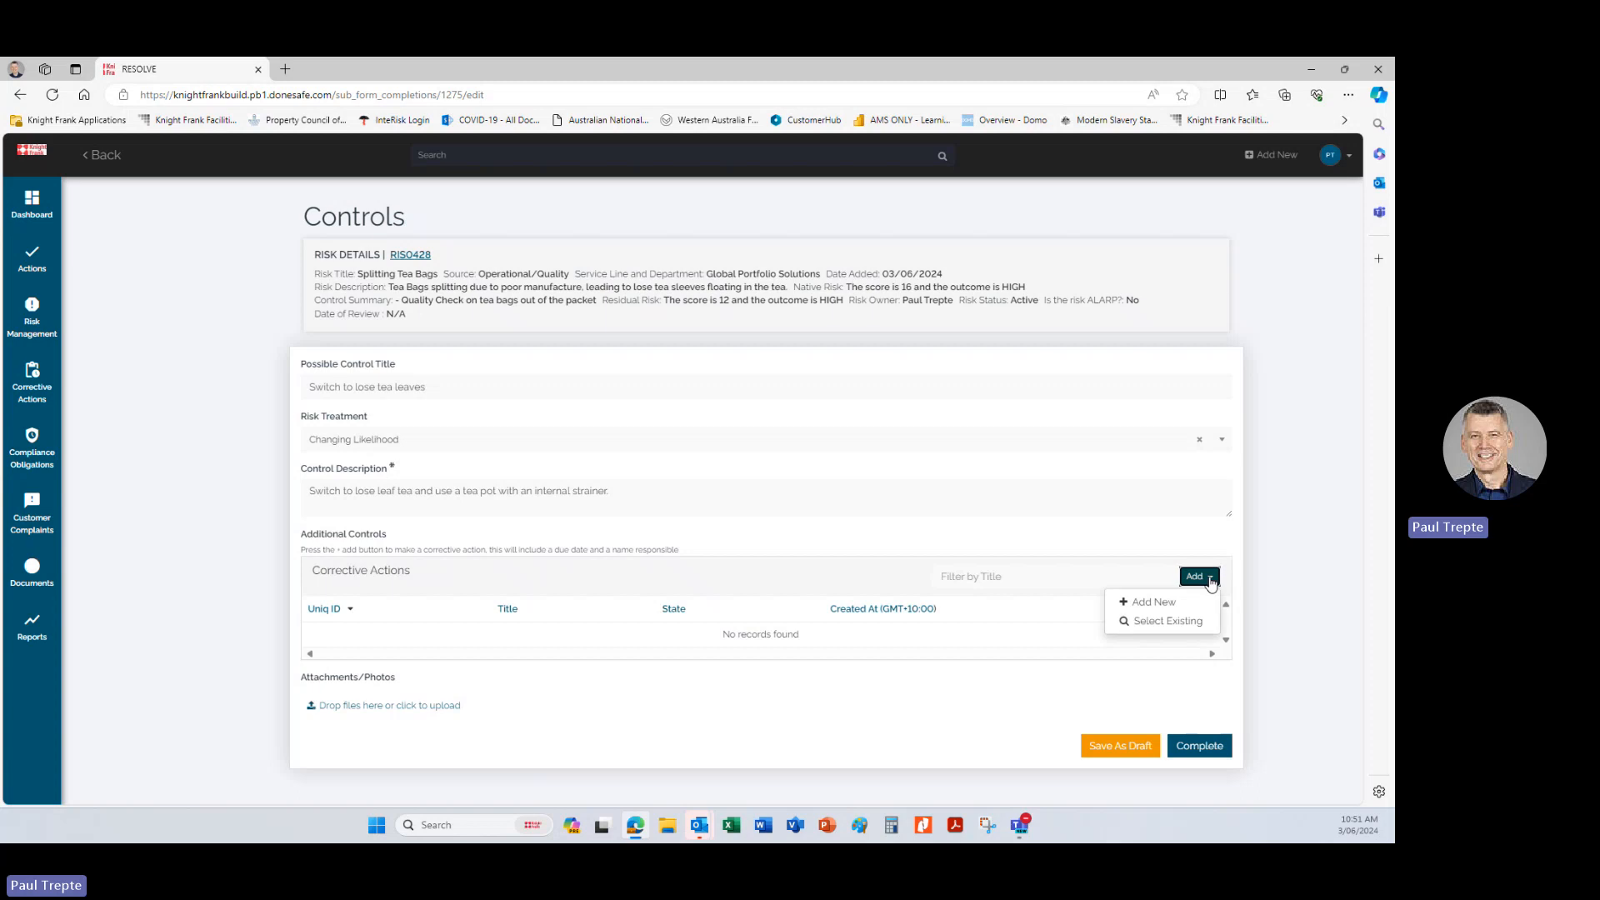
click(1155, 602)
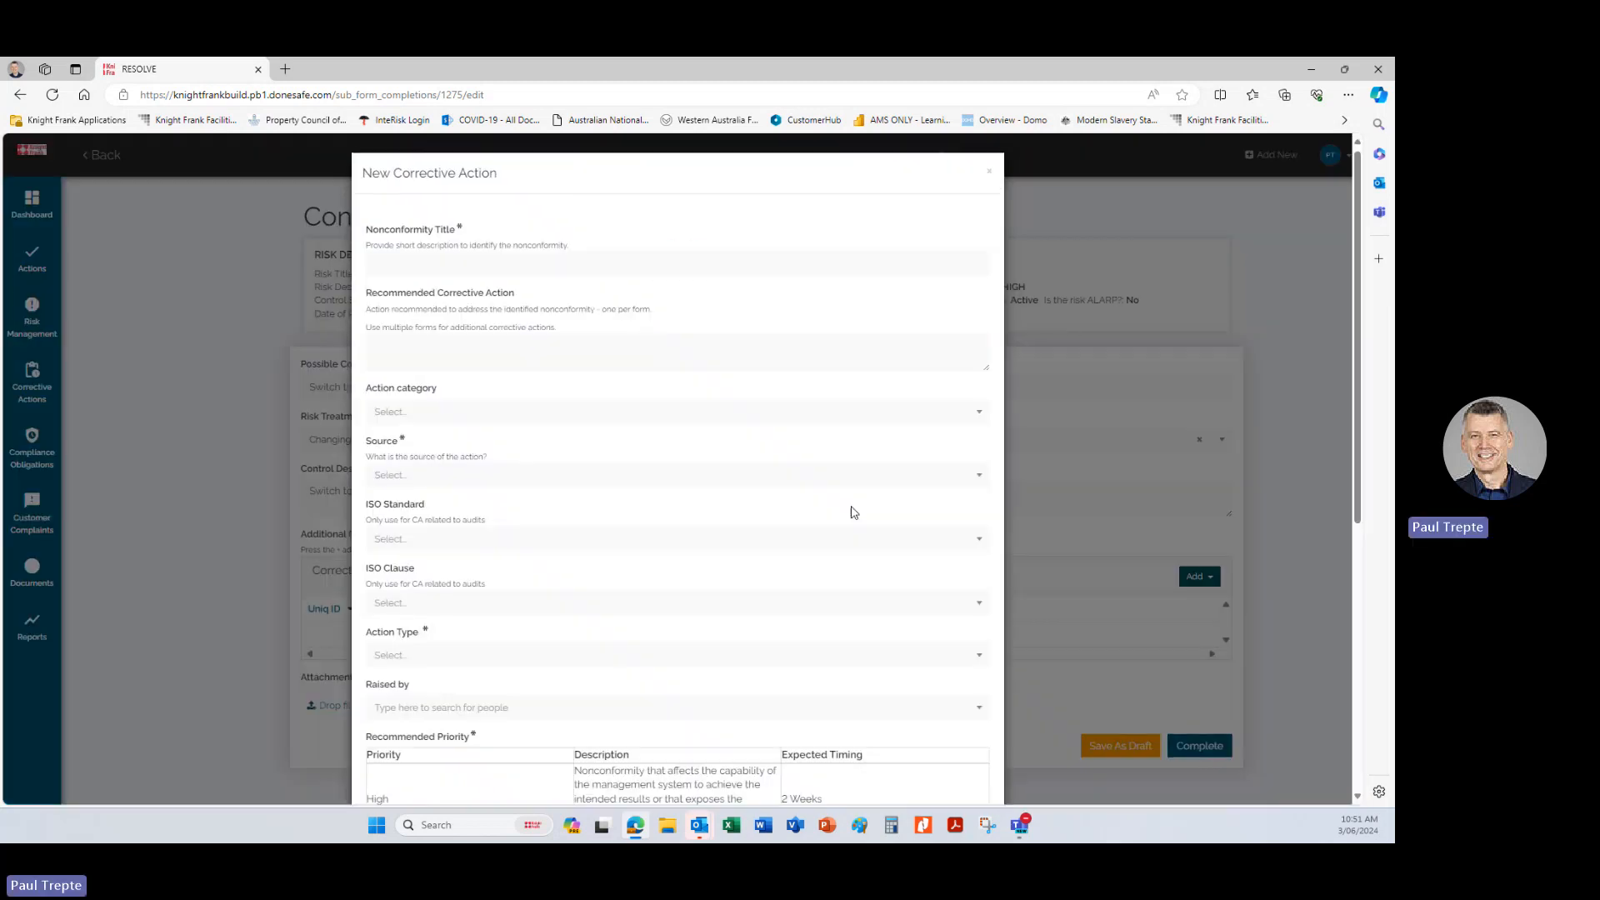
click(460, 259)
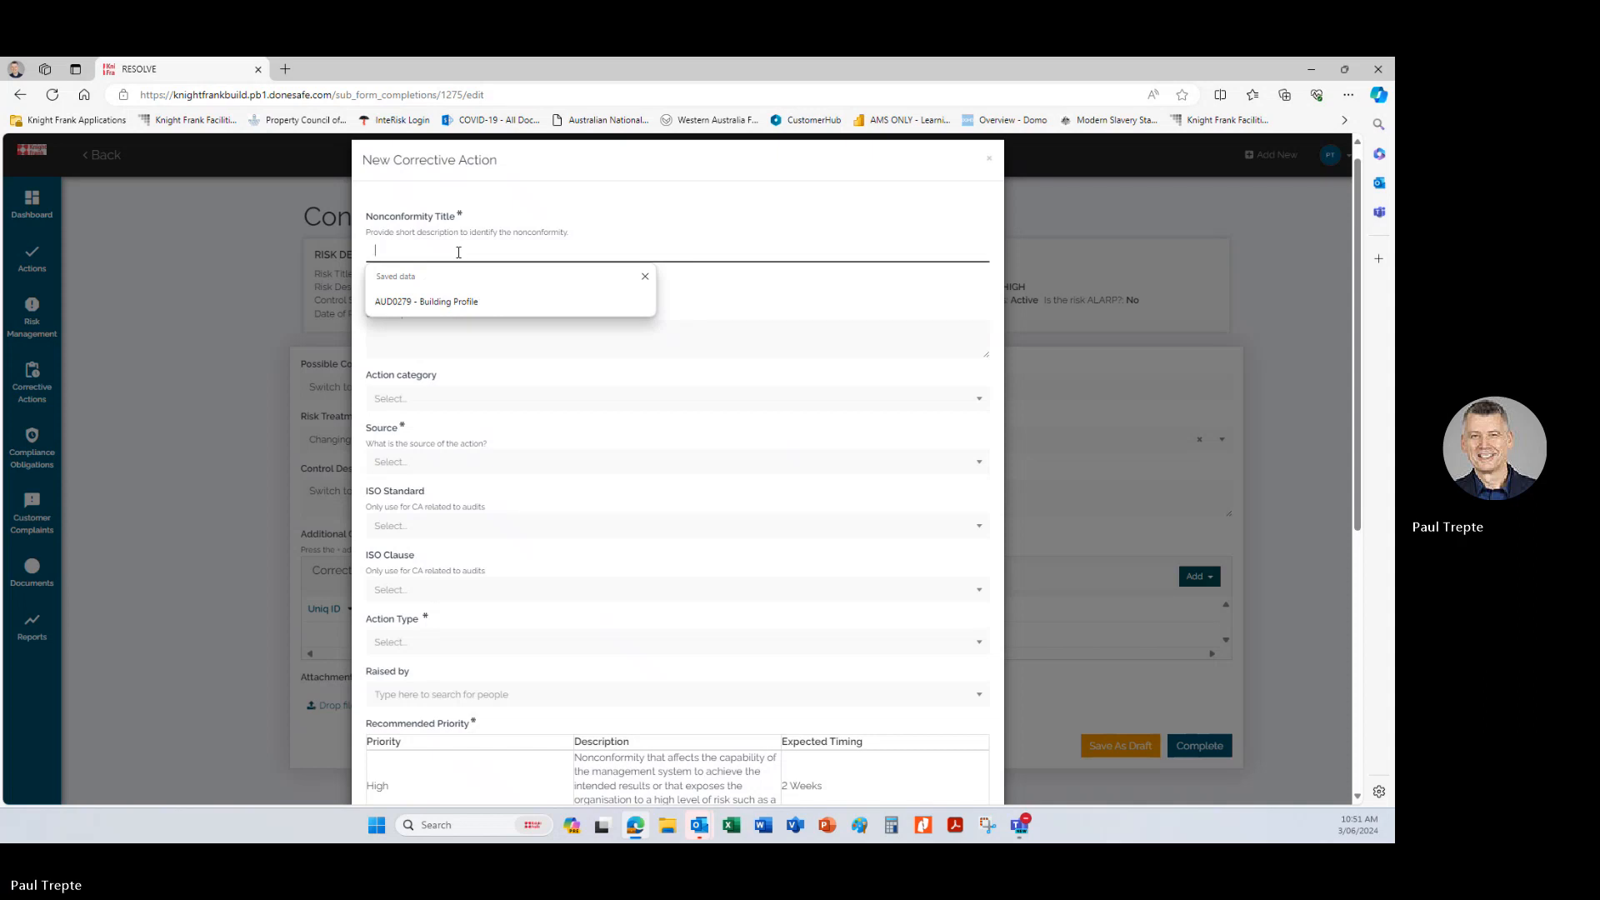
text(Loose)
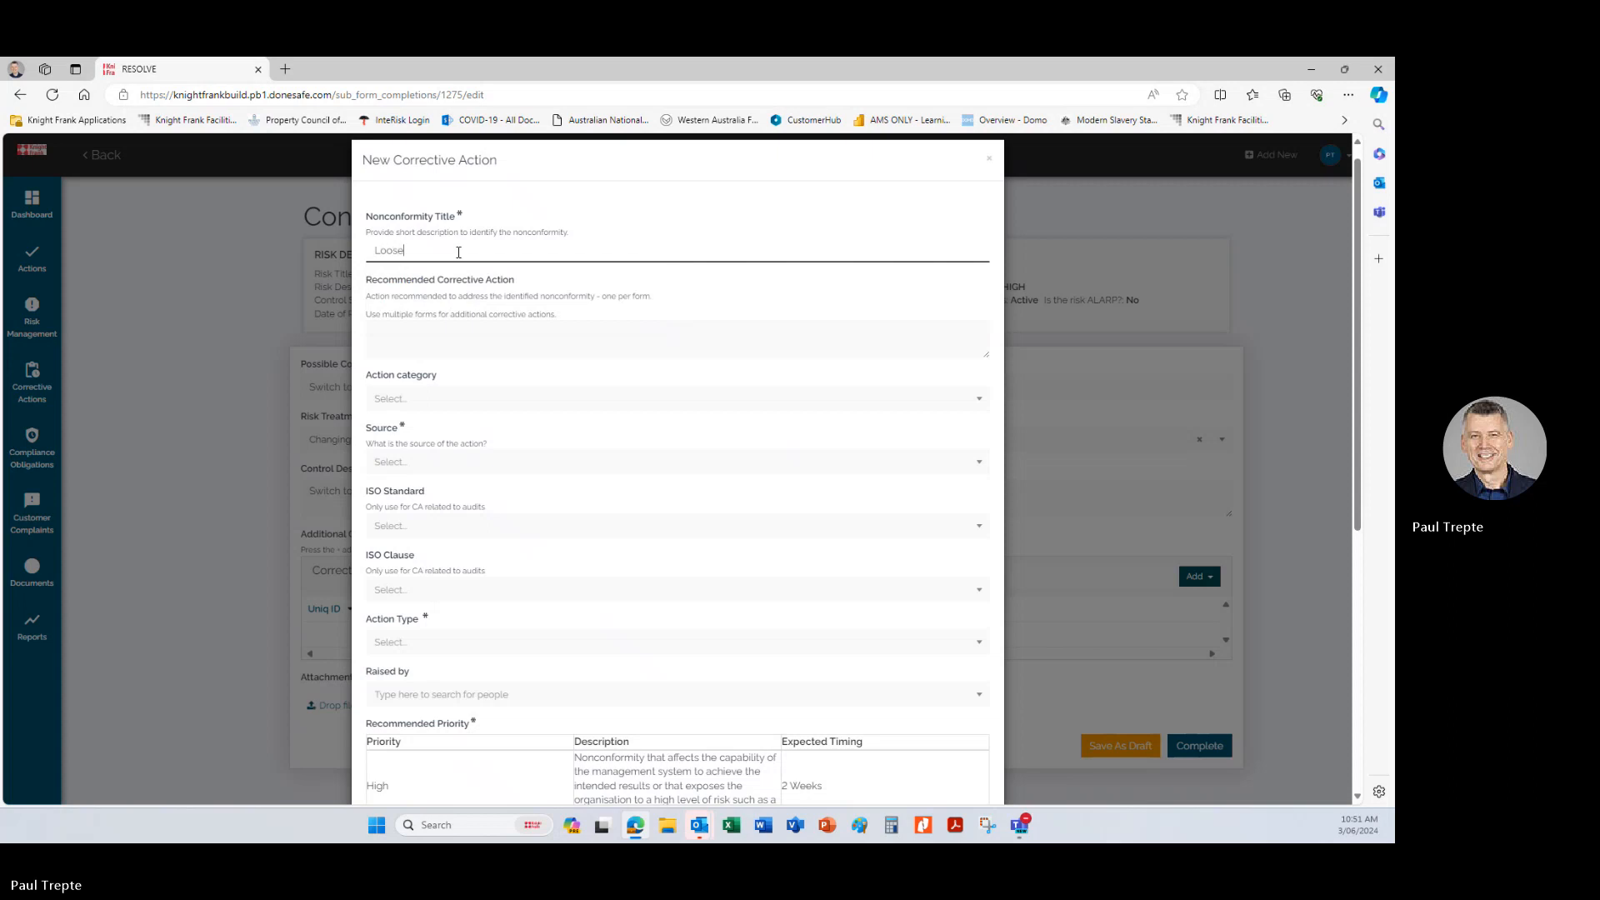
key(BackSpace)
key(BackSpace)
key(BackSpace)
key(BackSpace)
key(BackSpace)
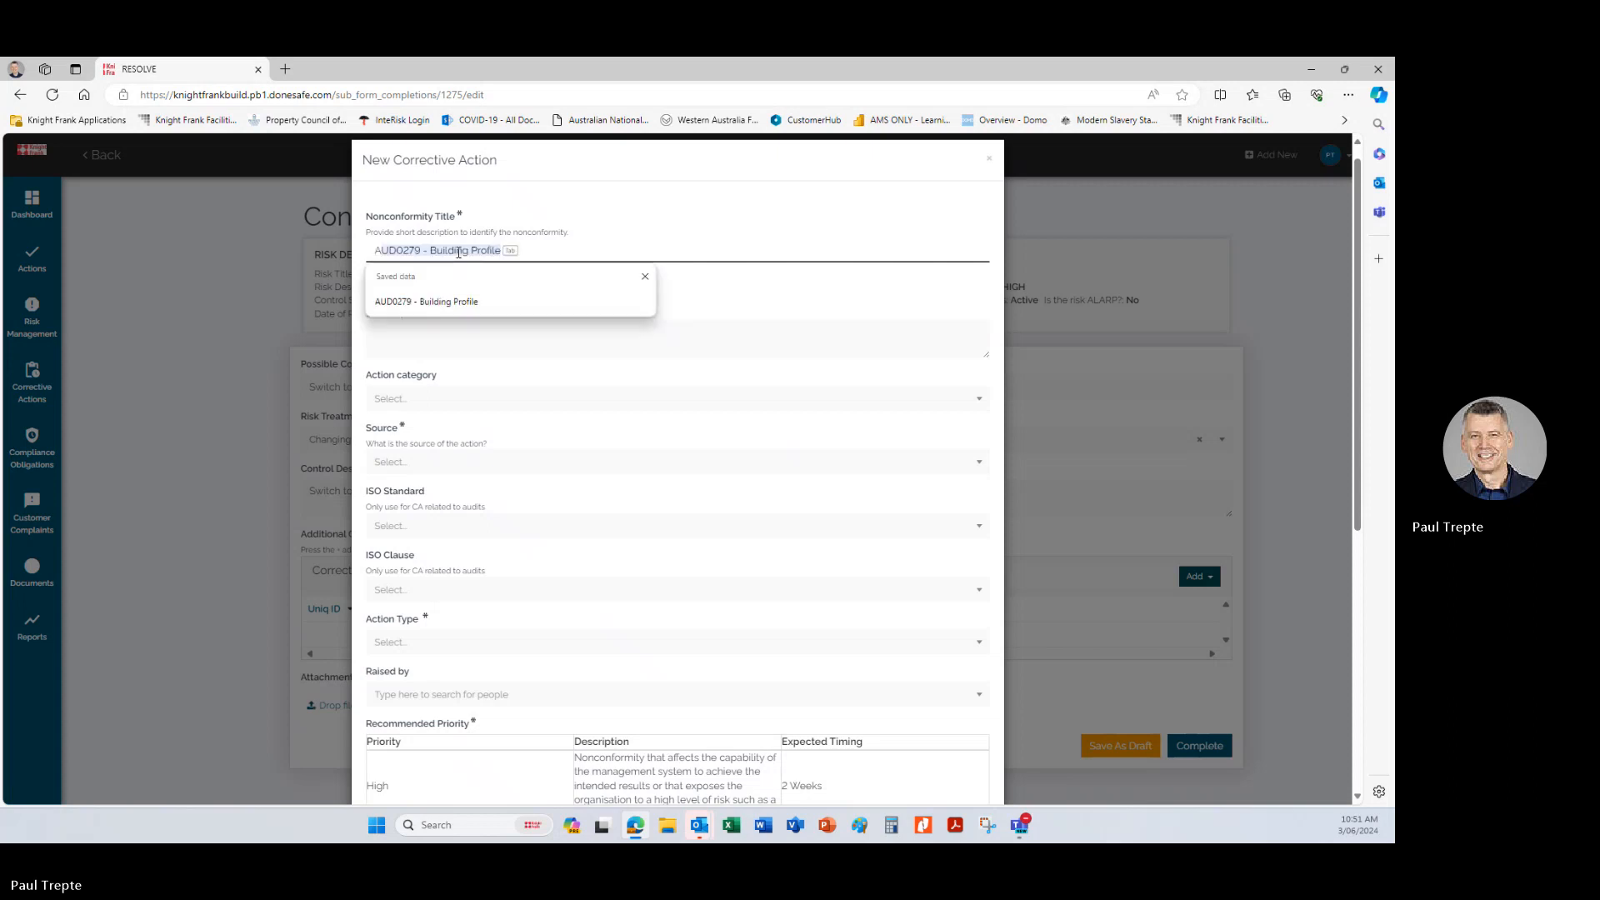
text(Arrange )
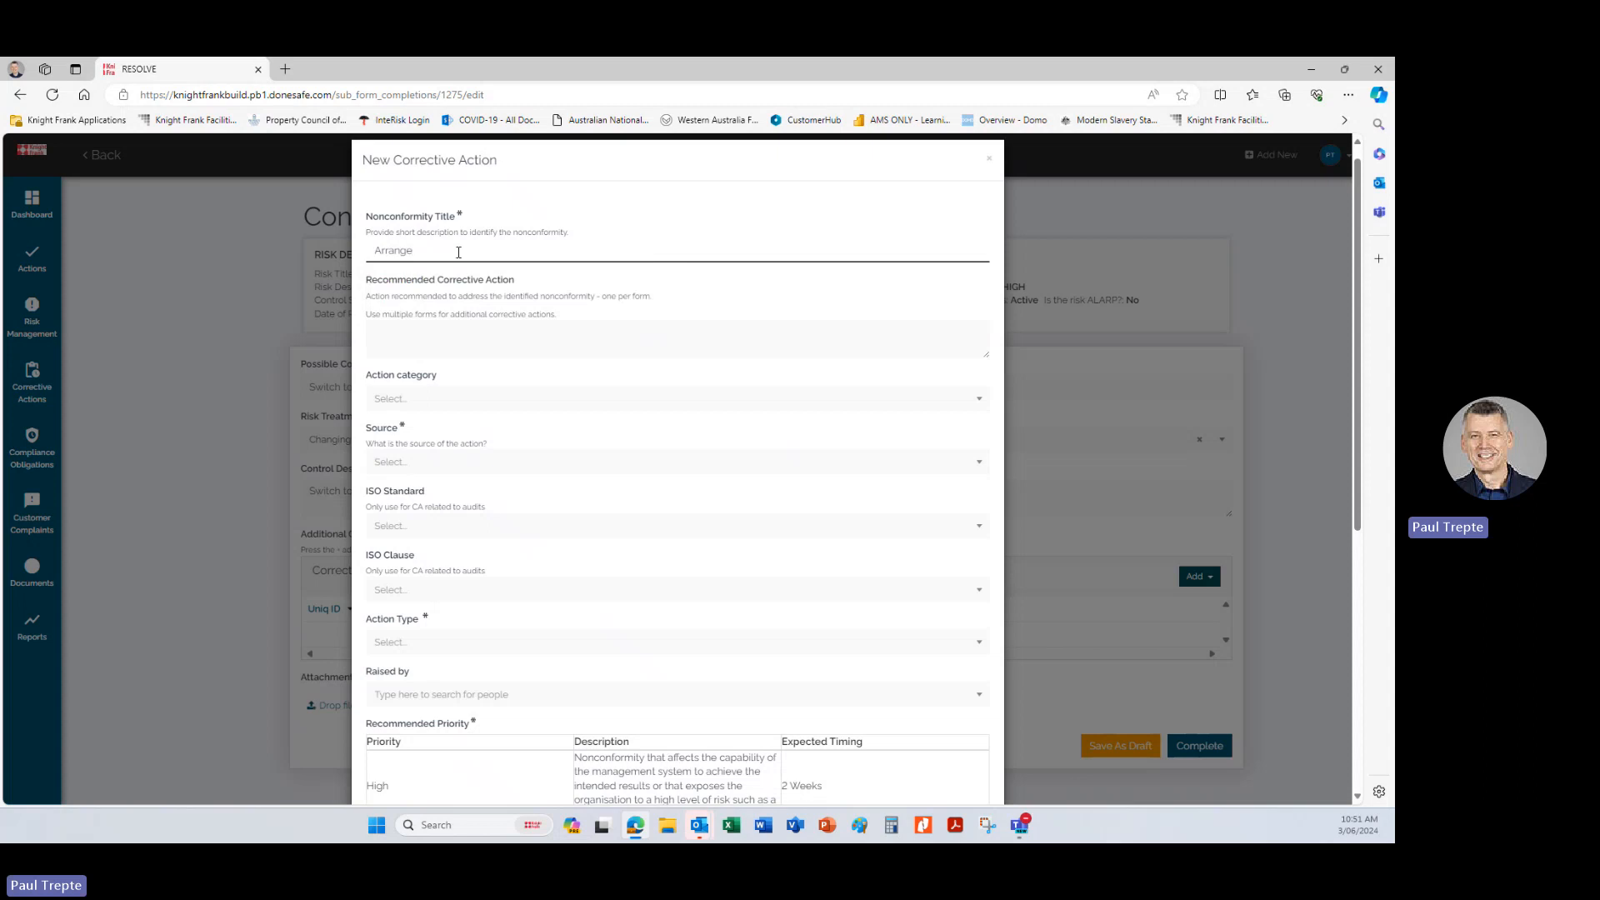
text(supplier of loose leaf T)
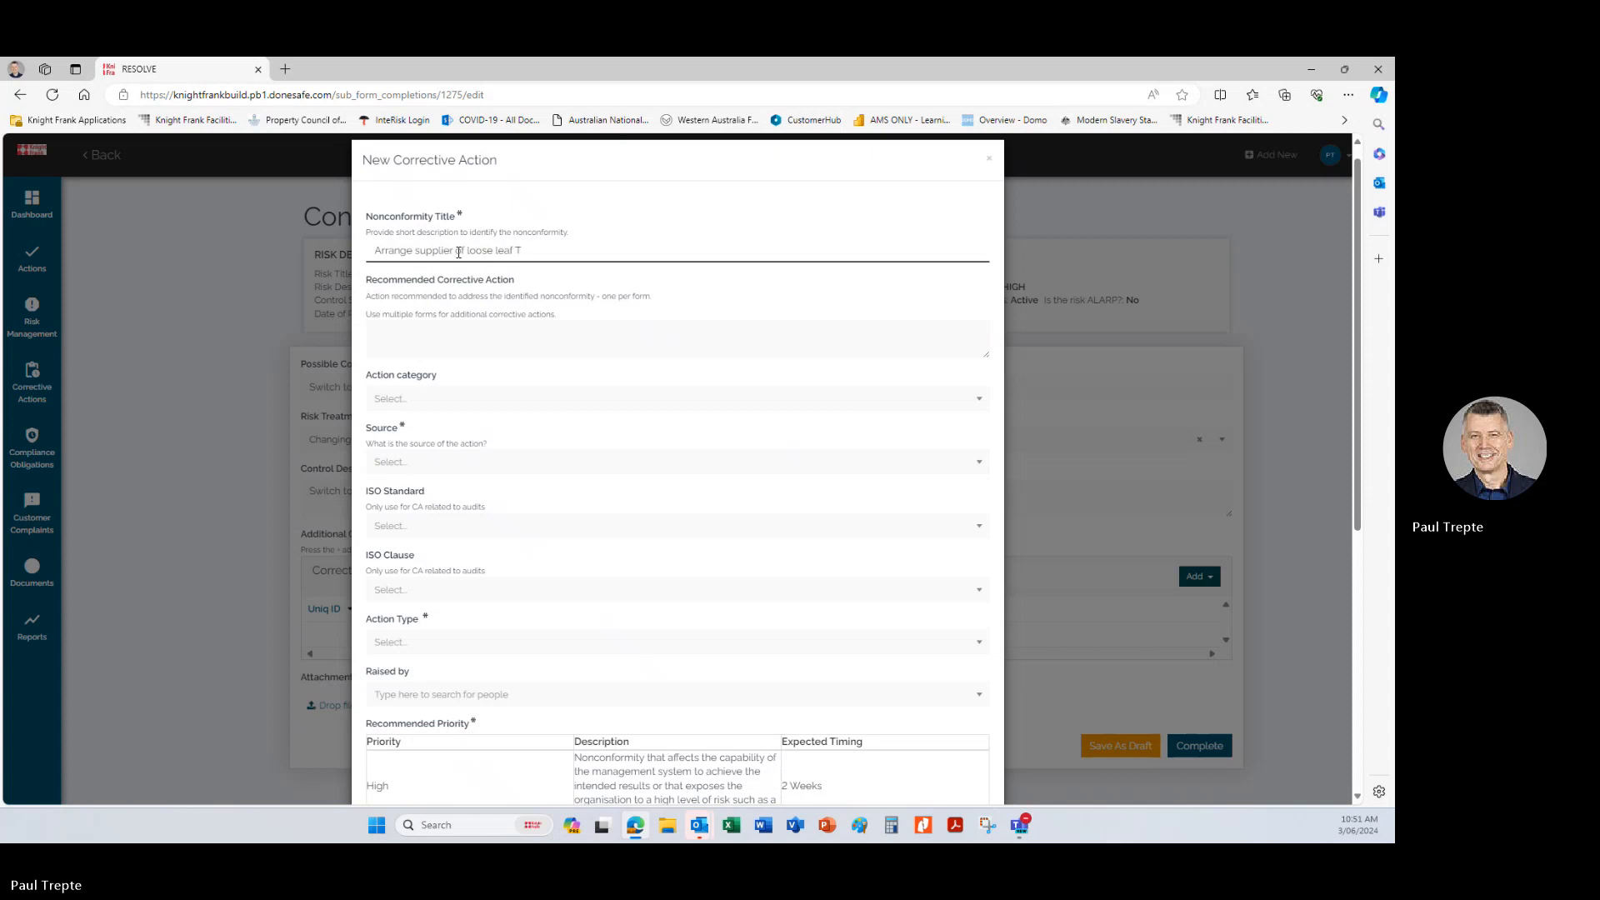
text(ea)
Enter "Please source a new supplier for lose leaf tea" as the recommended corrective action.
click(437, 337)
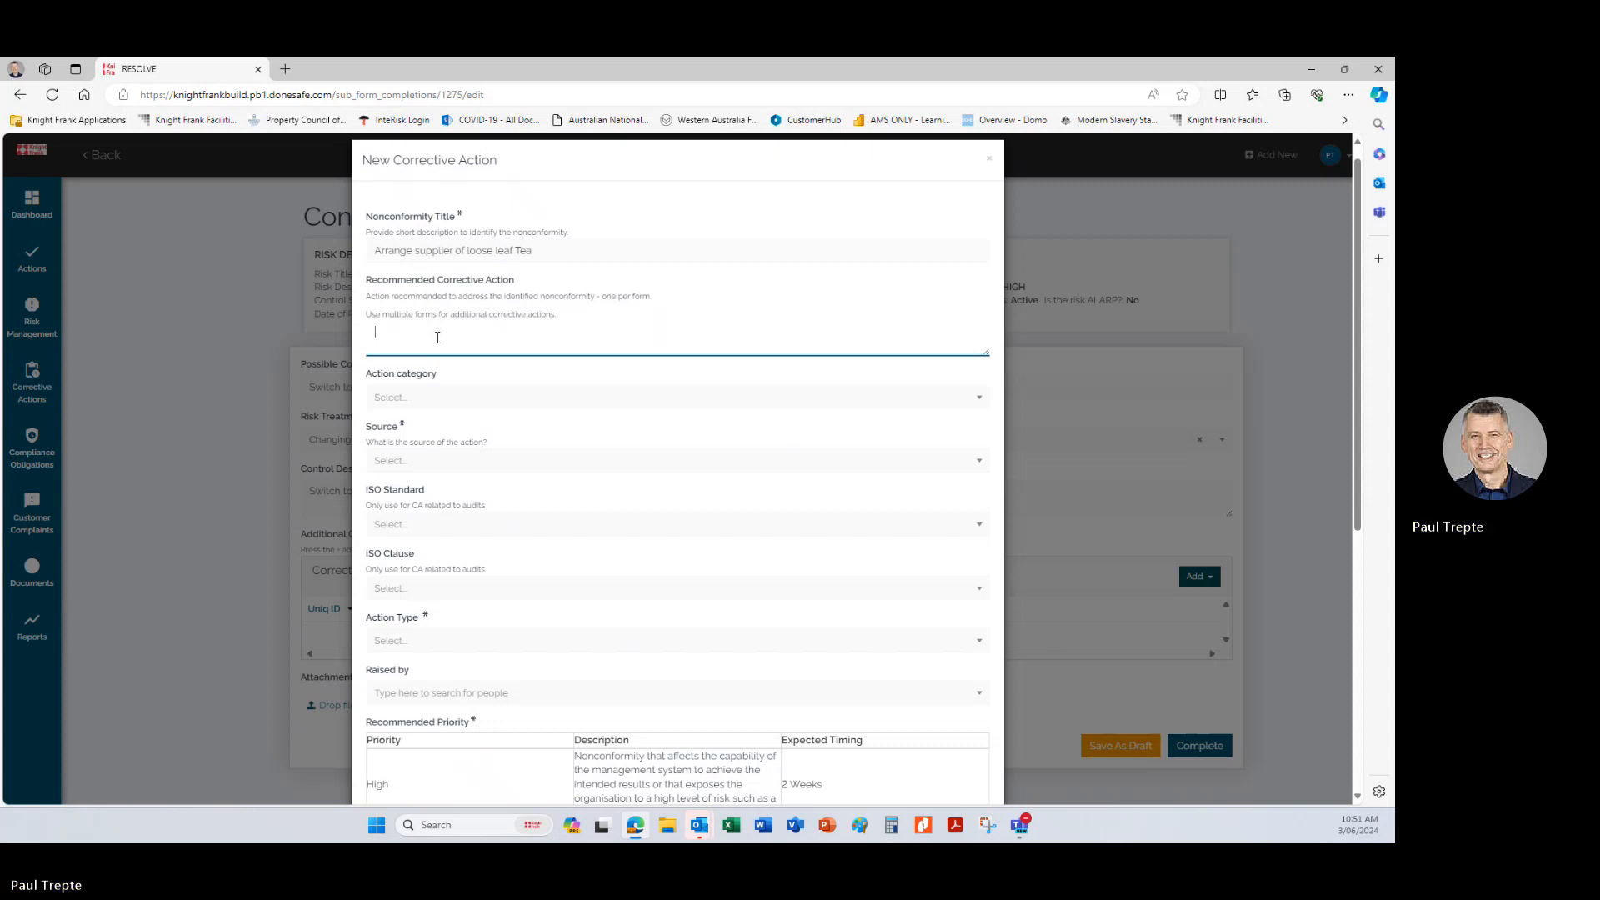
text(Pl)
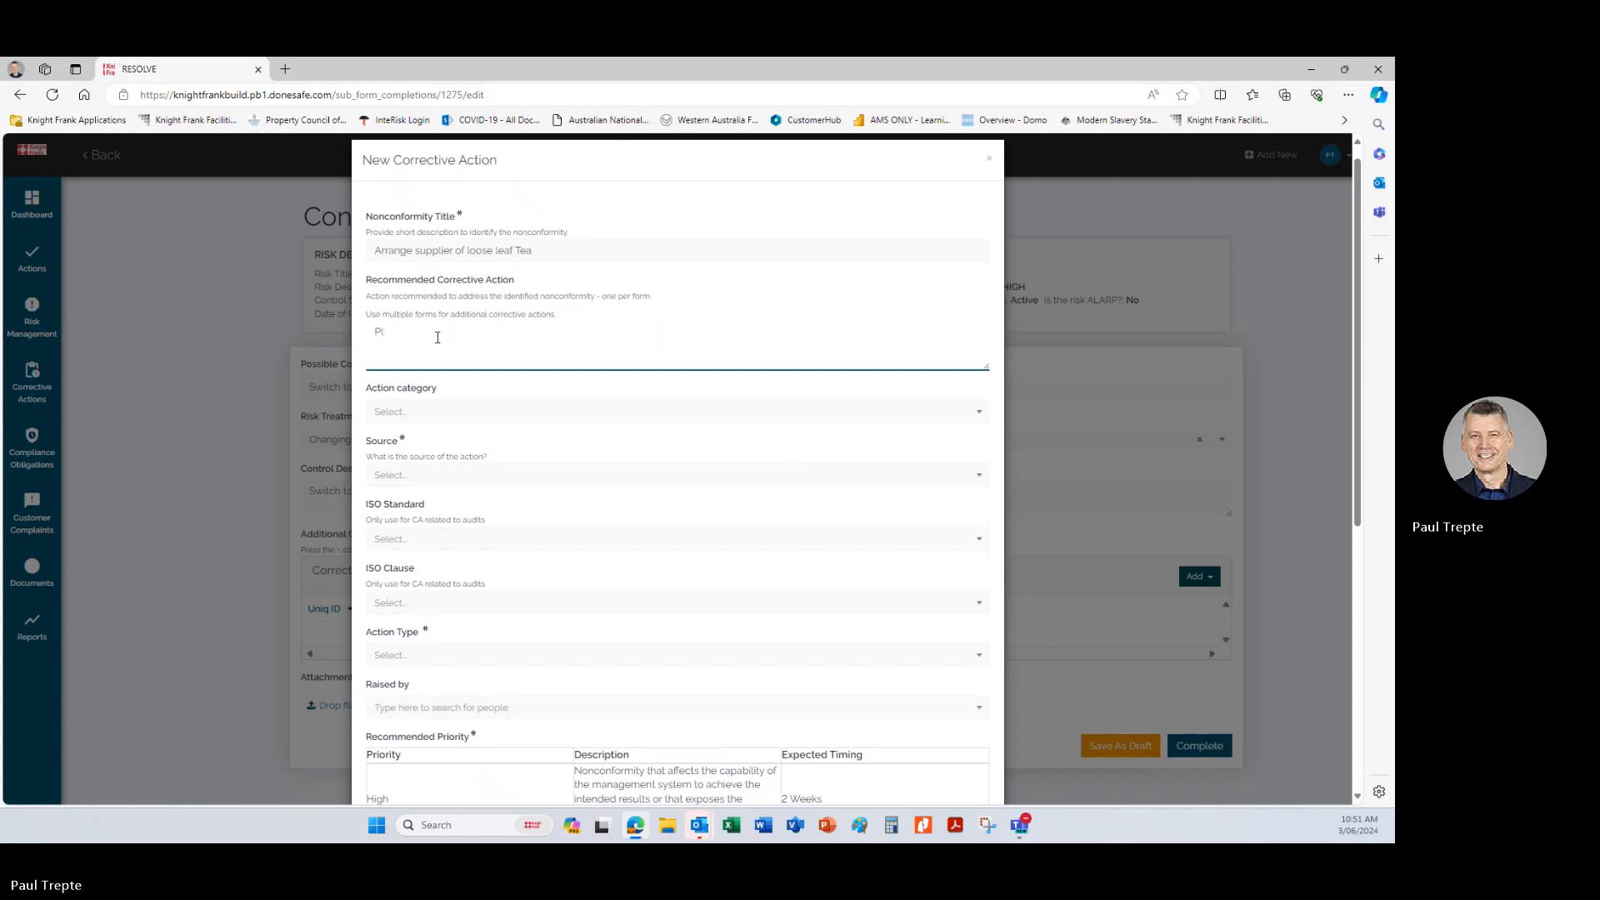
text(aease source a new supplier )
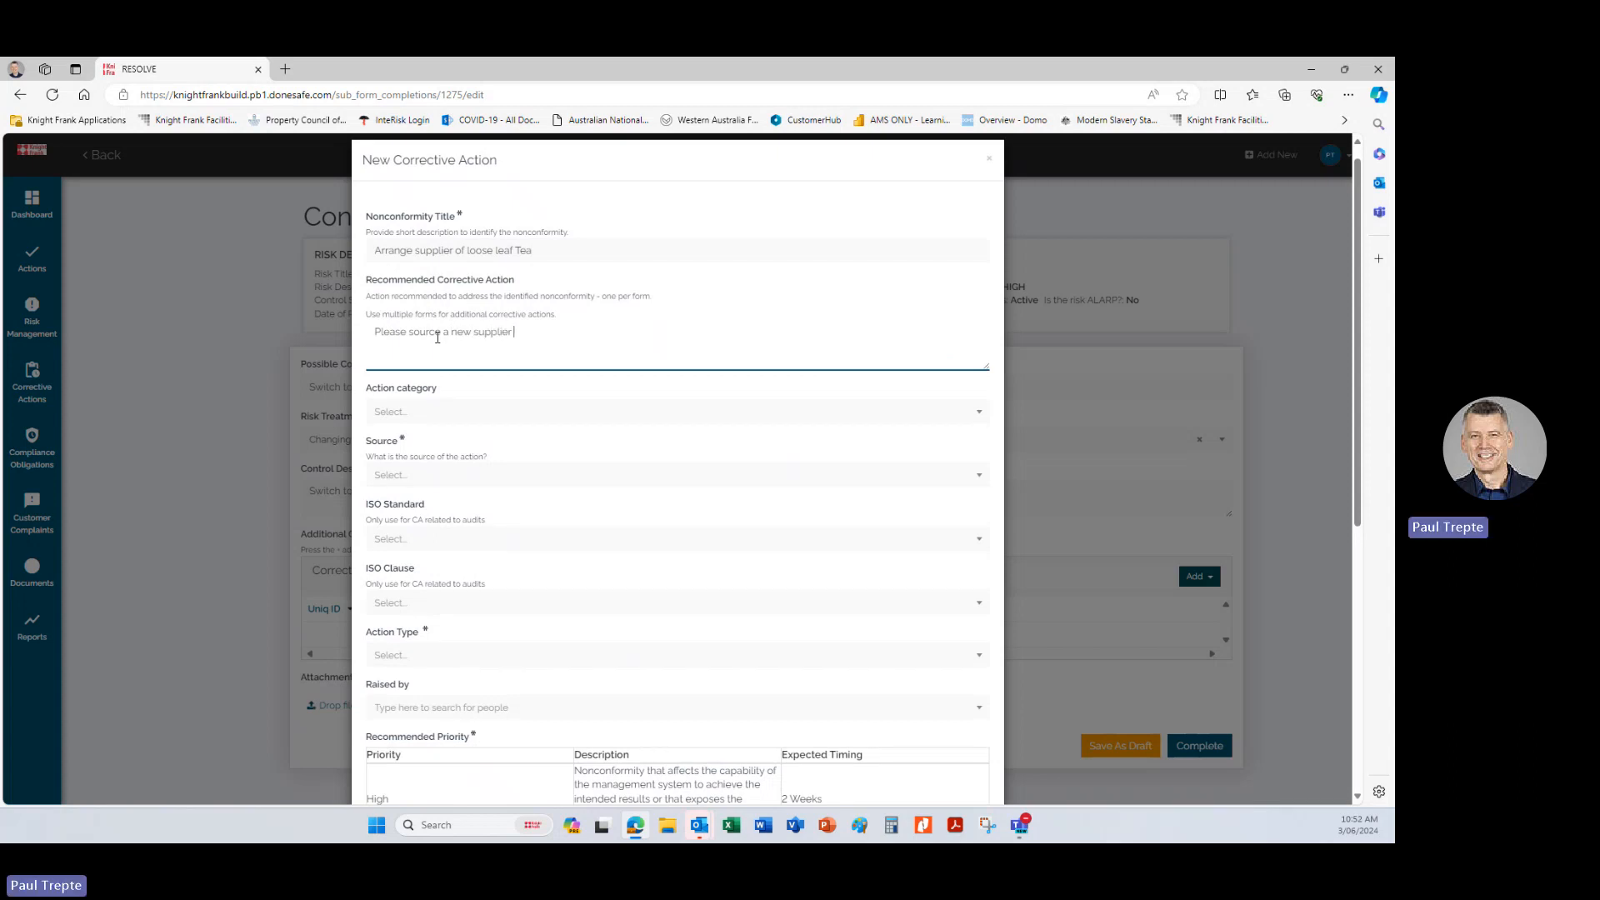
text(for los)
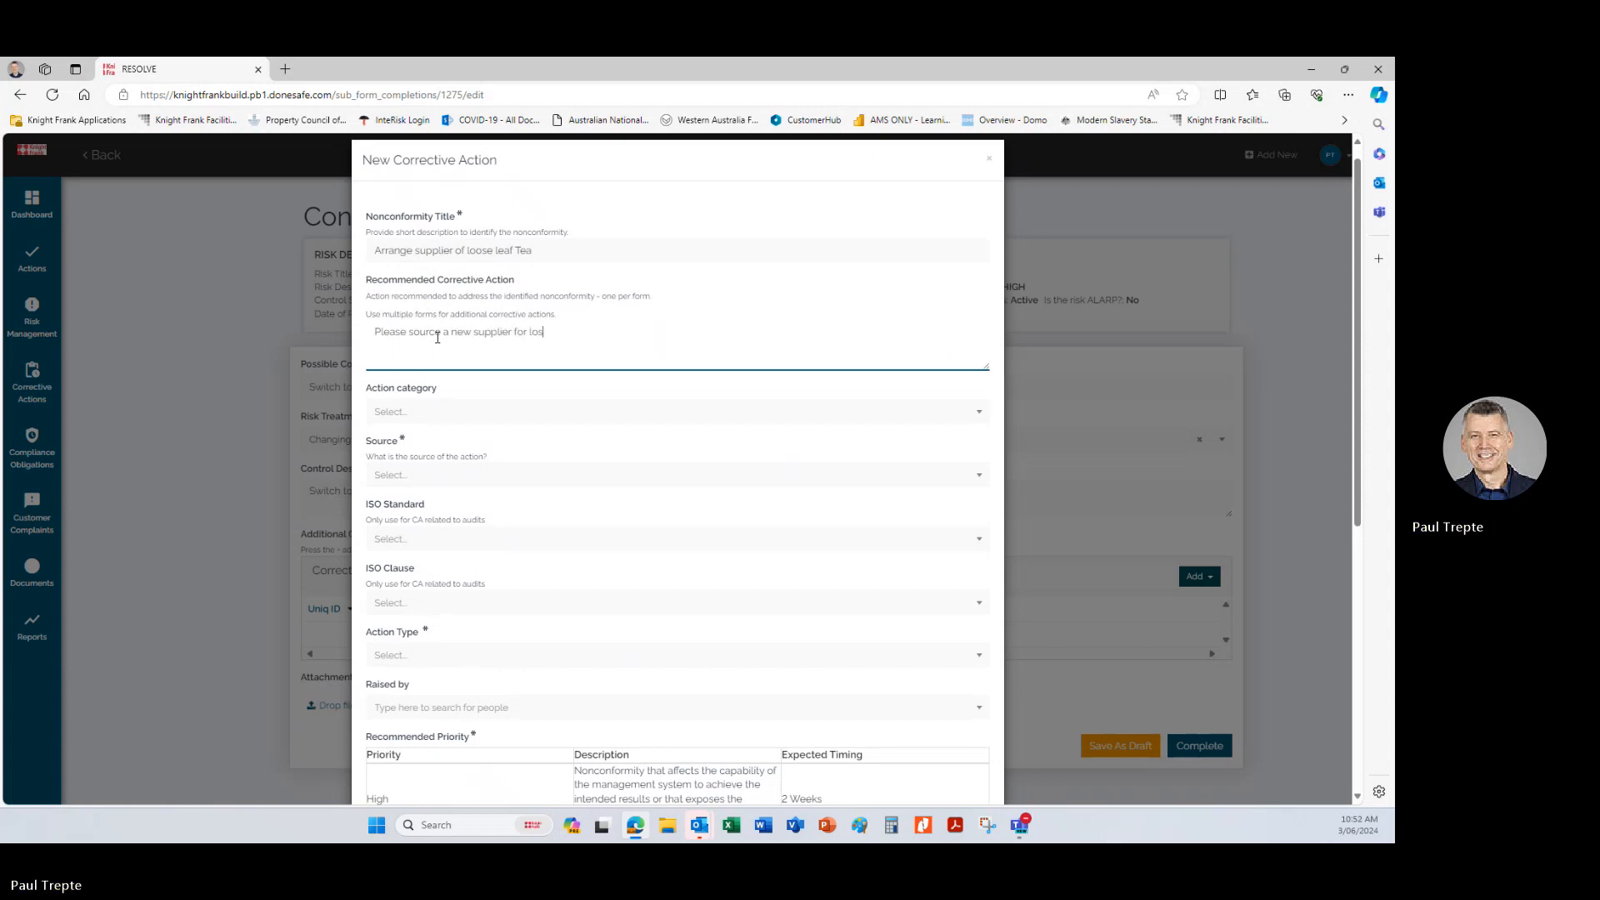
text(e leaf )
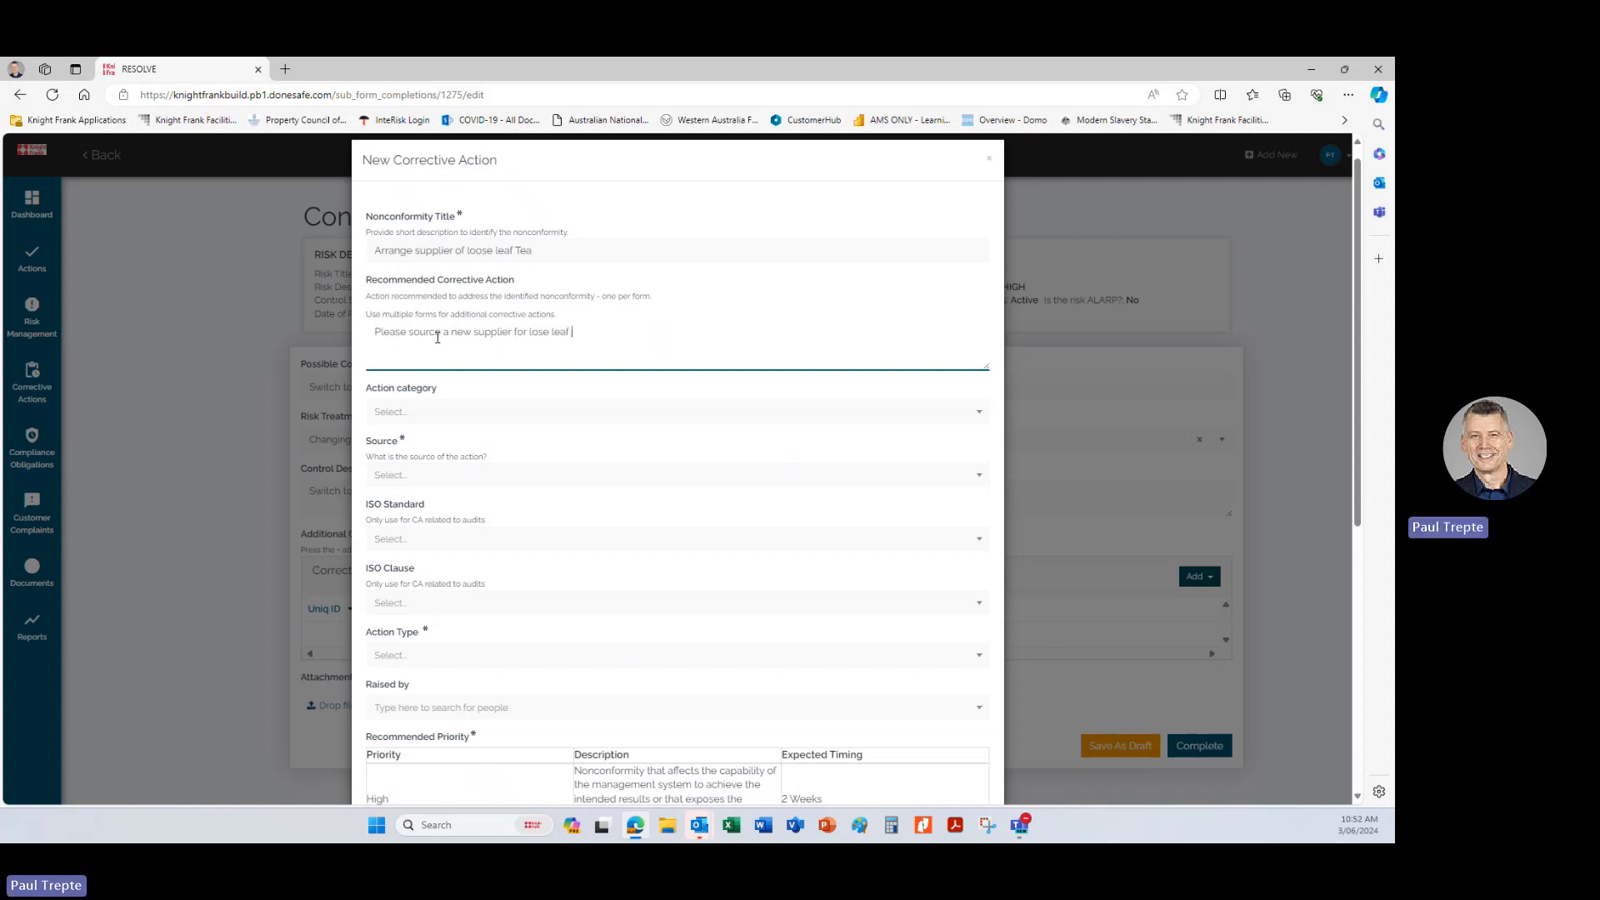
text(tea)
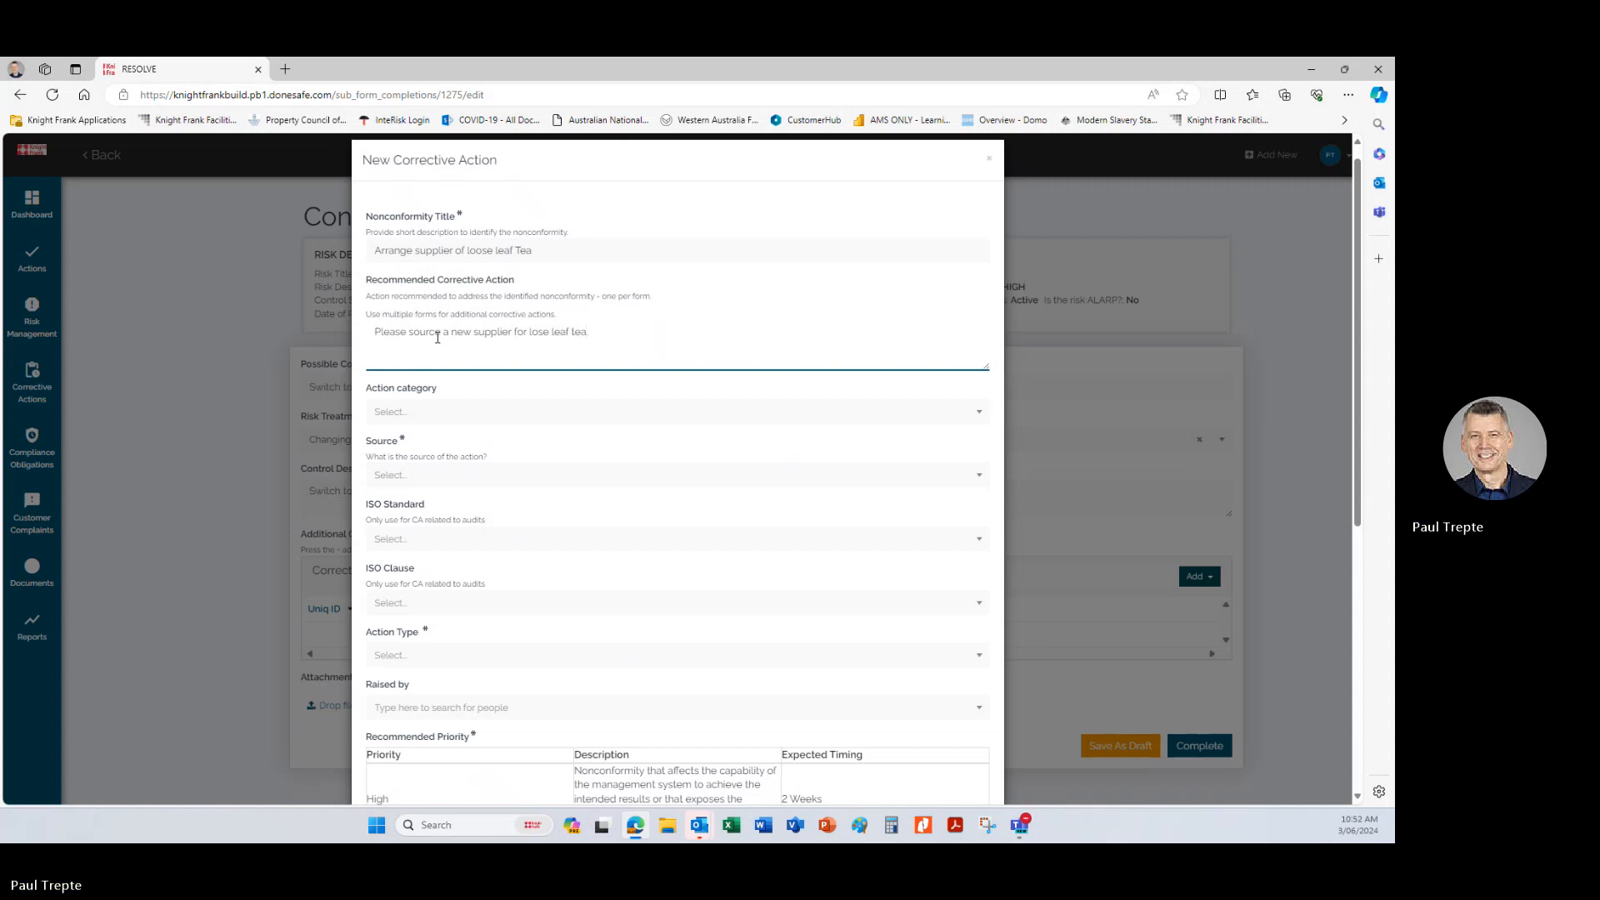
Set the corrective action's category to Quality and its source to Risk assessment control.
click(432, 419)
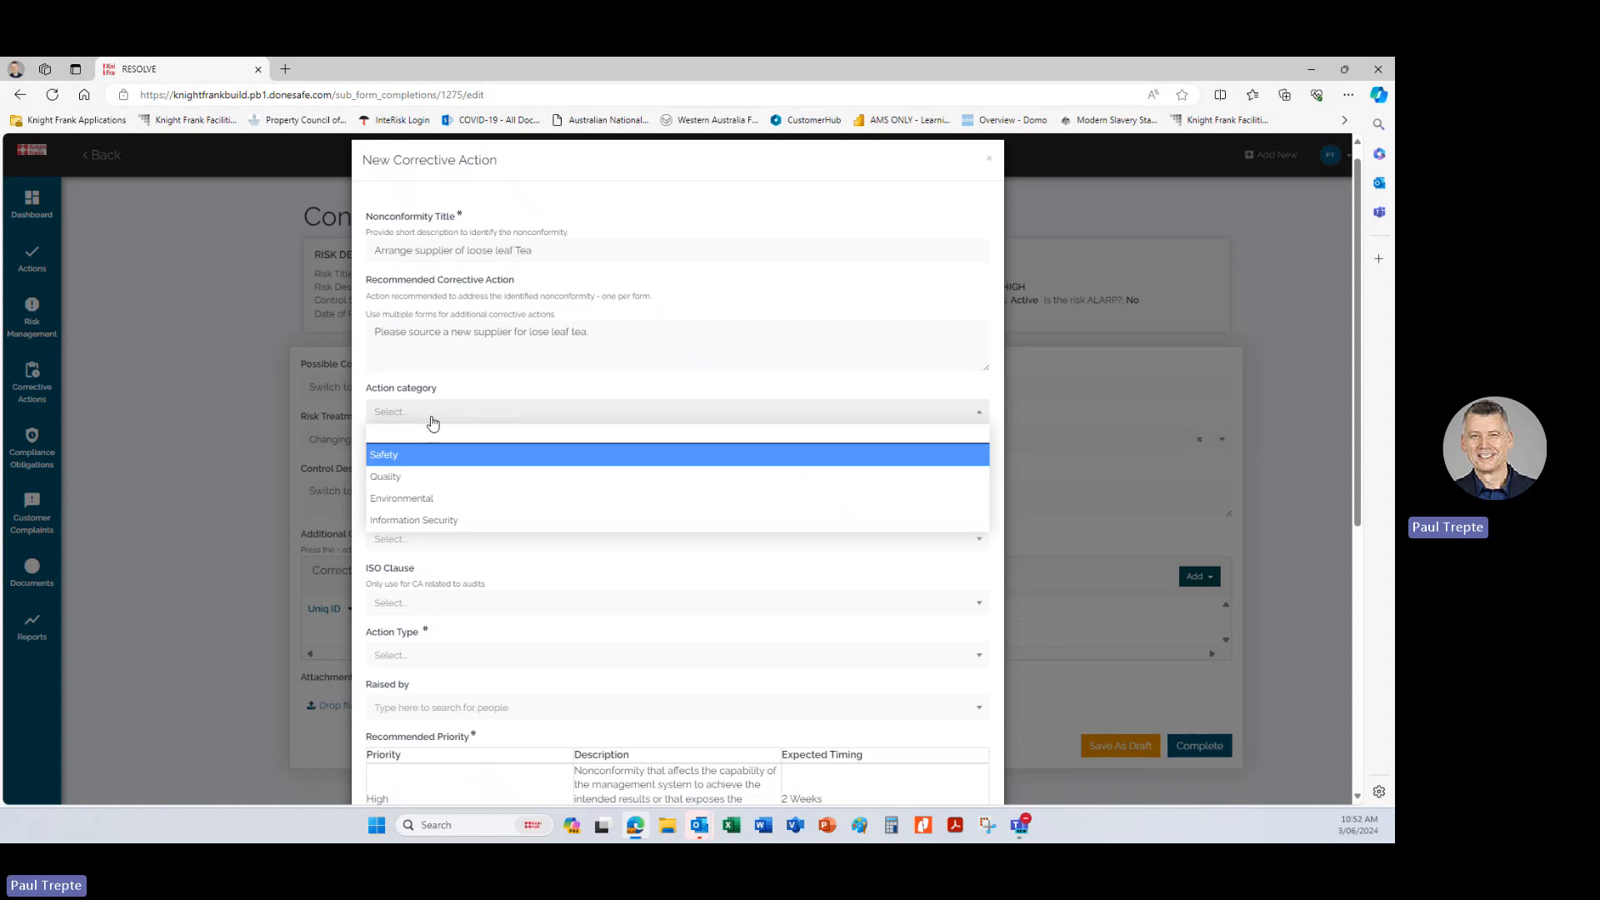
click(407, 477)
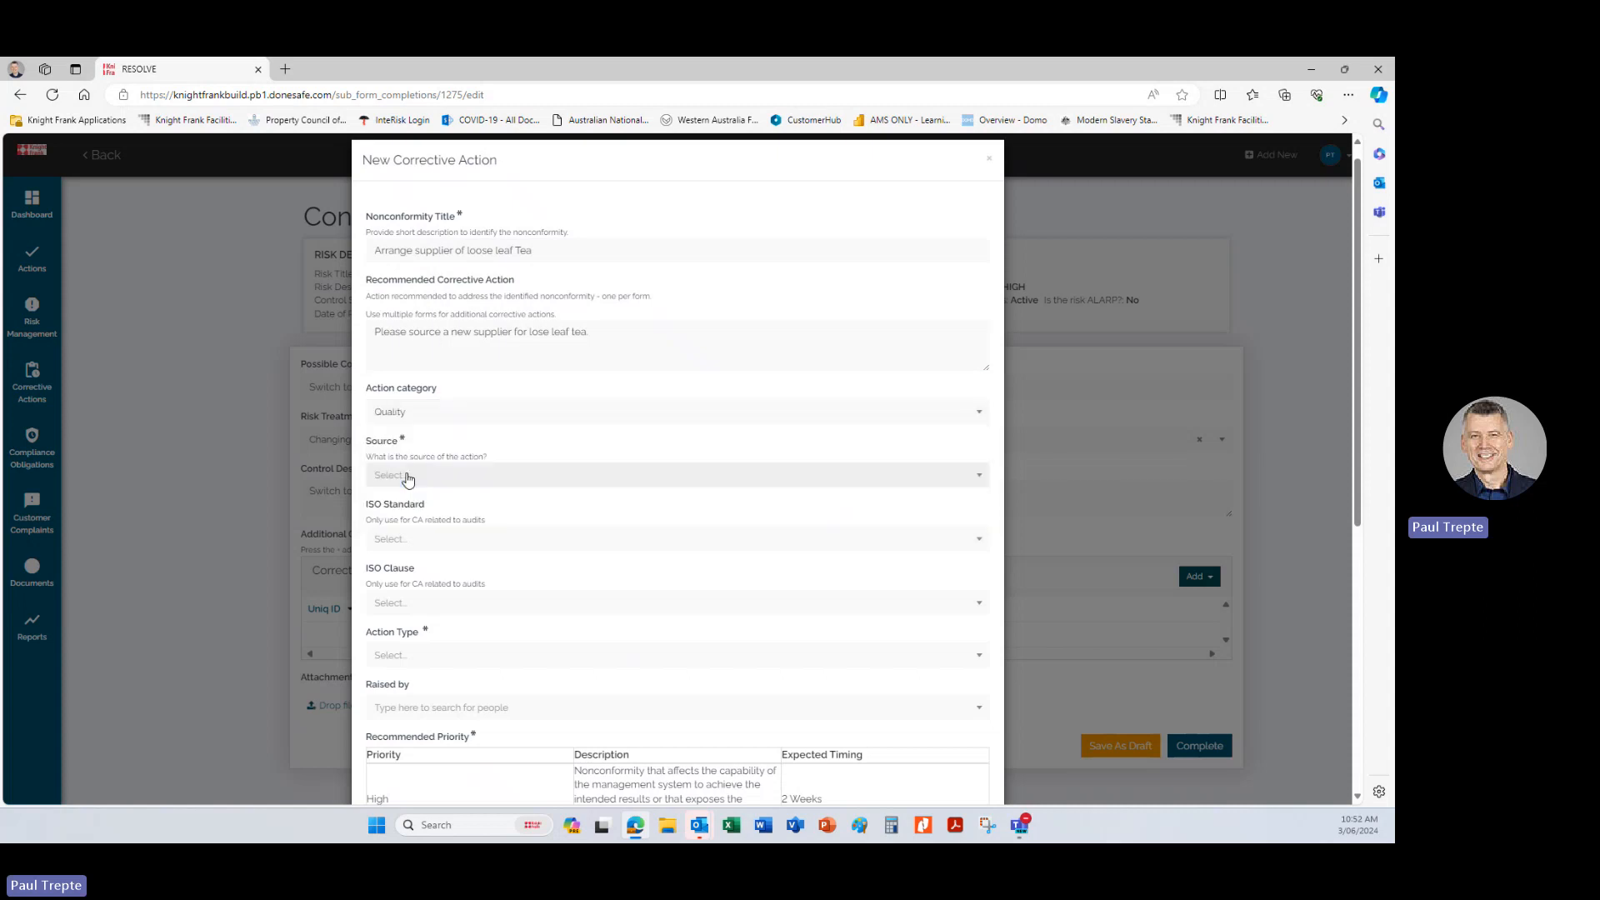
click(408, 475)
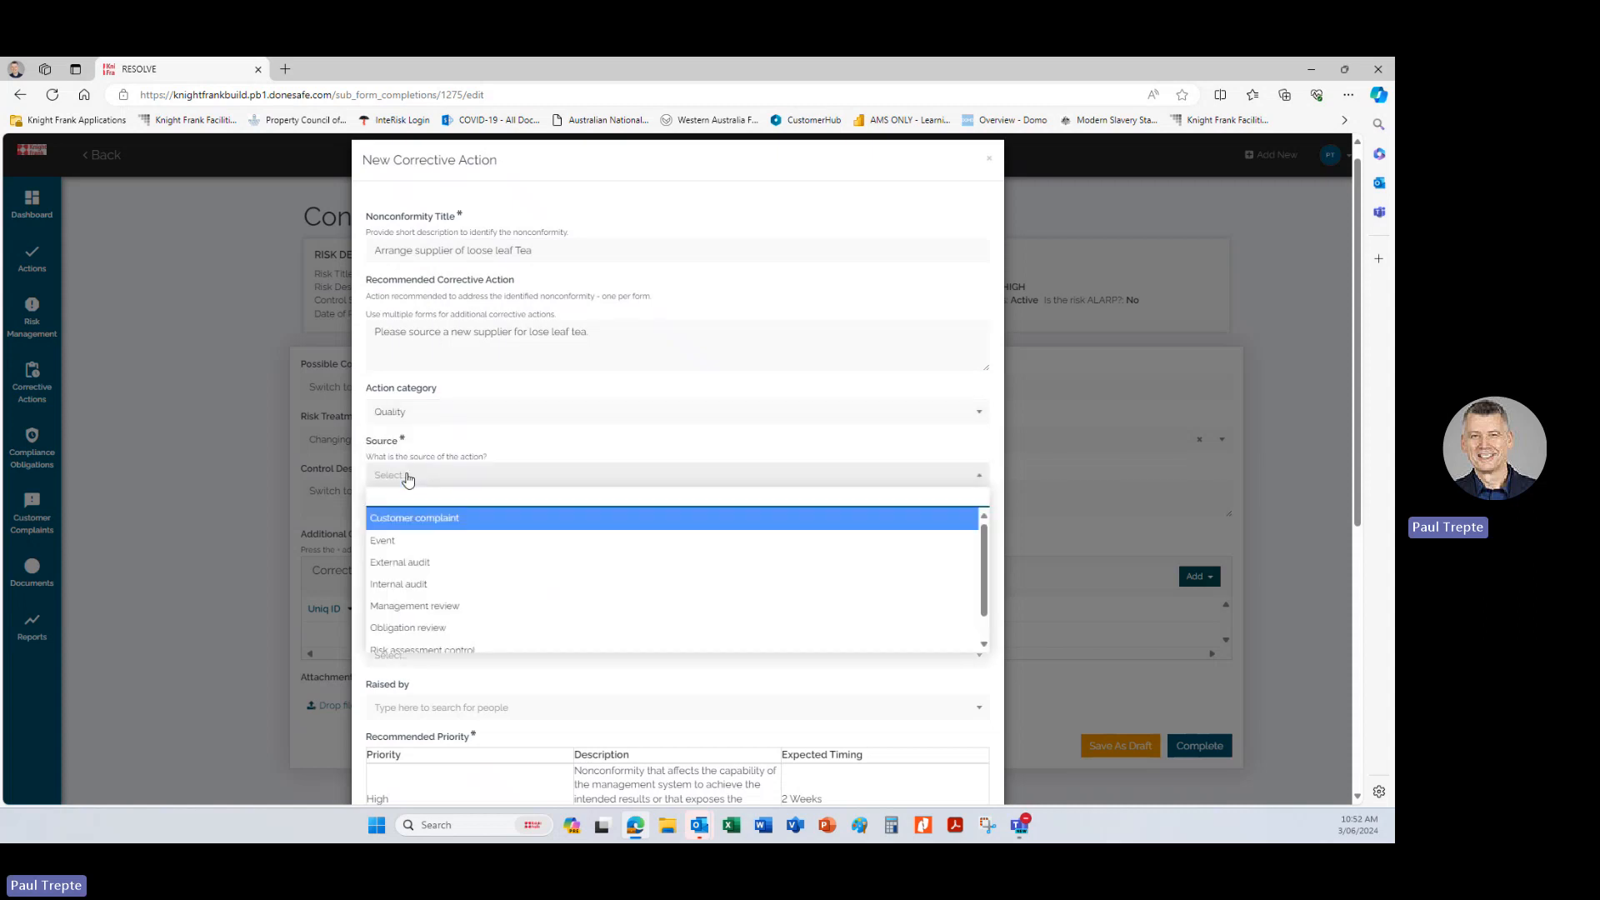
scroll(458, 575, down, 2)
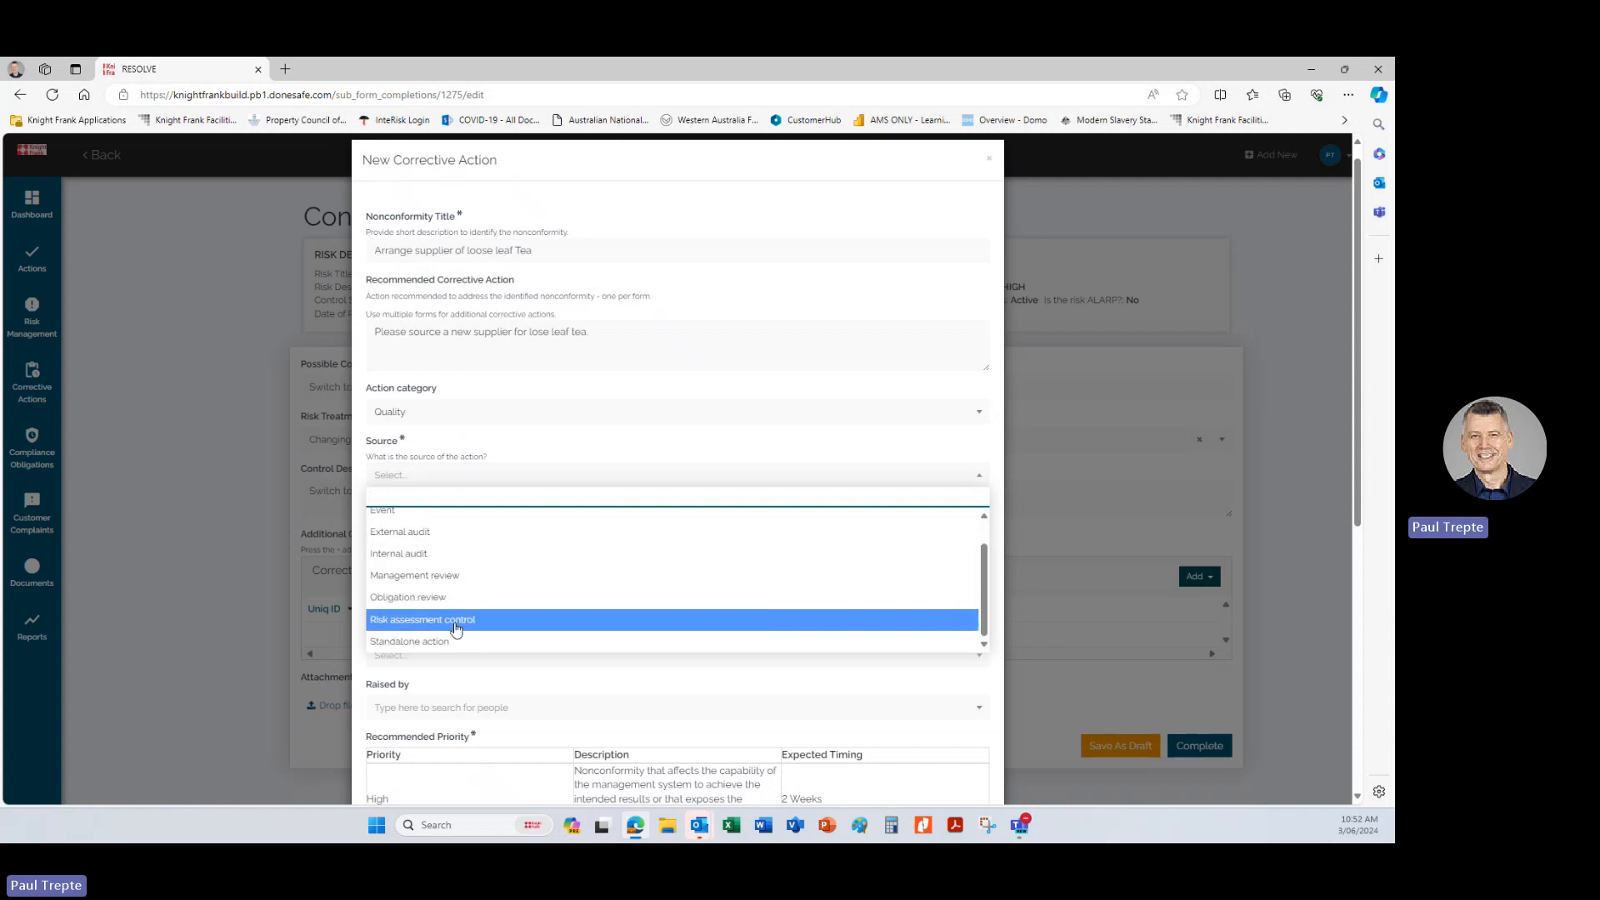
click(457, 626)
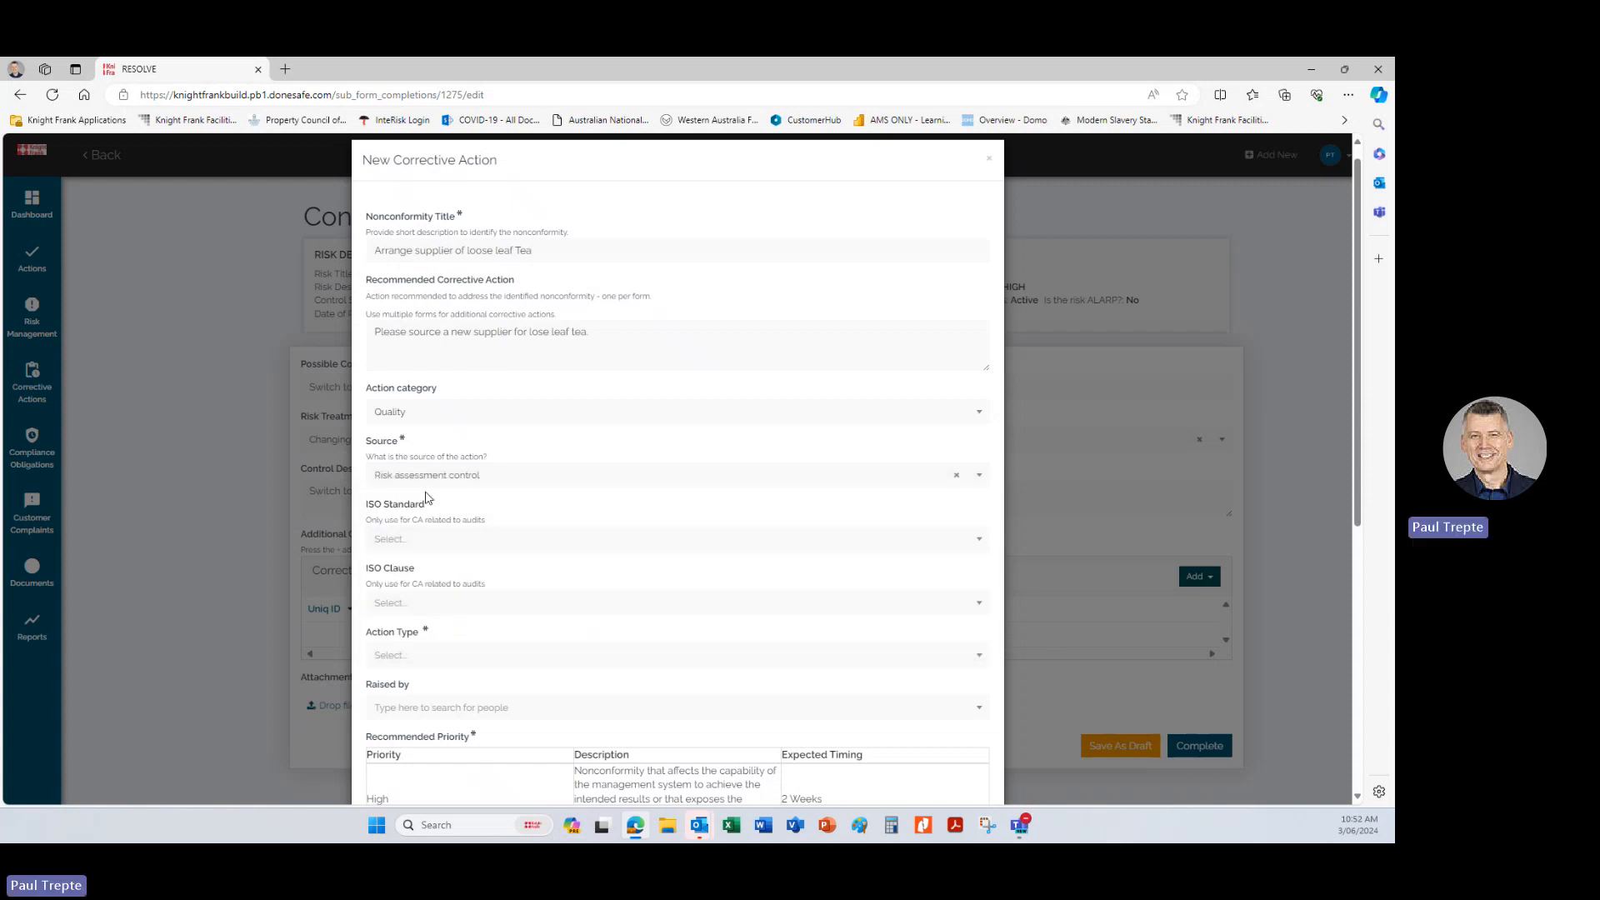
Set the action type to Improvement and select yourself as the person who raised it.
scroll(418, 546, down, 1)
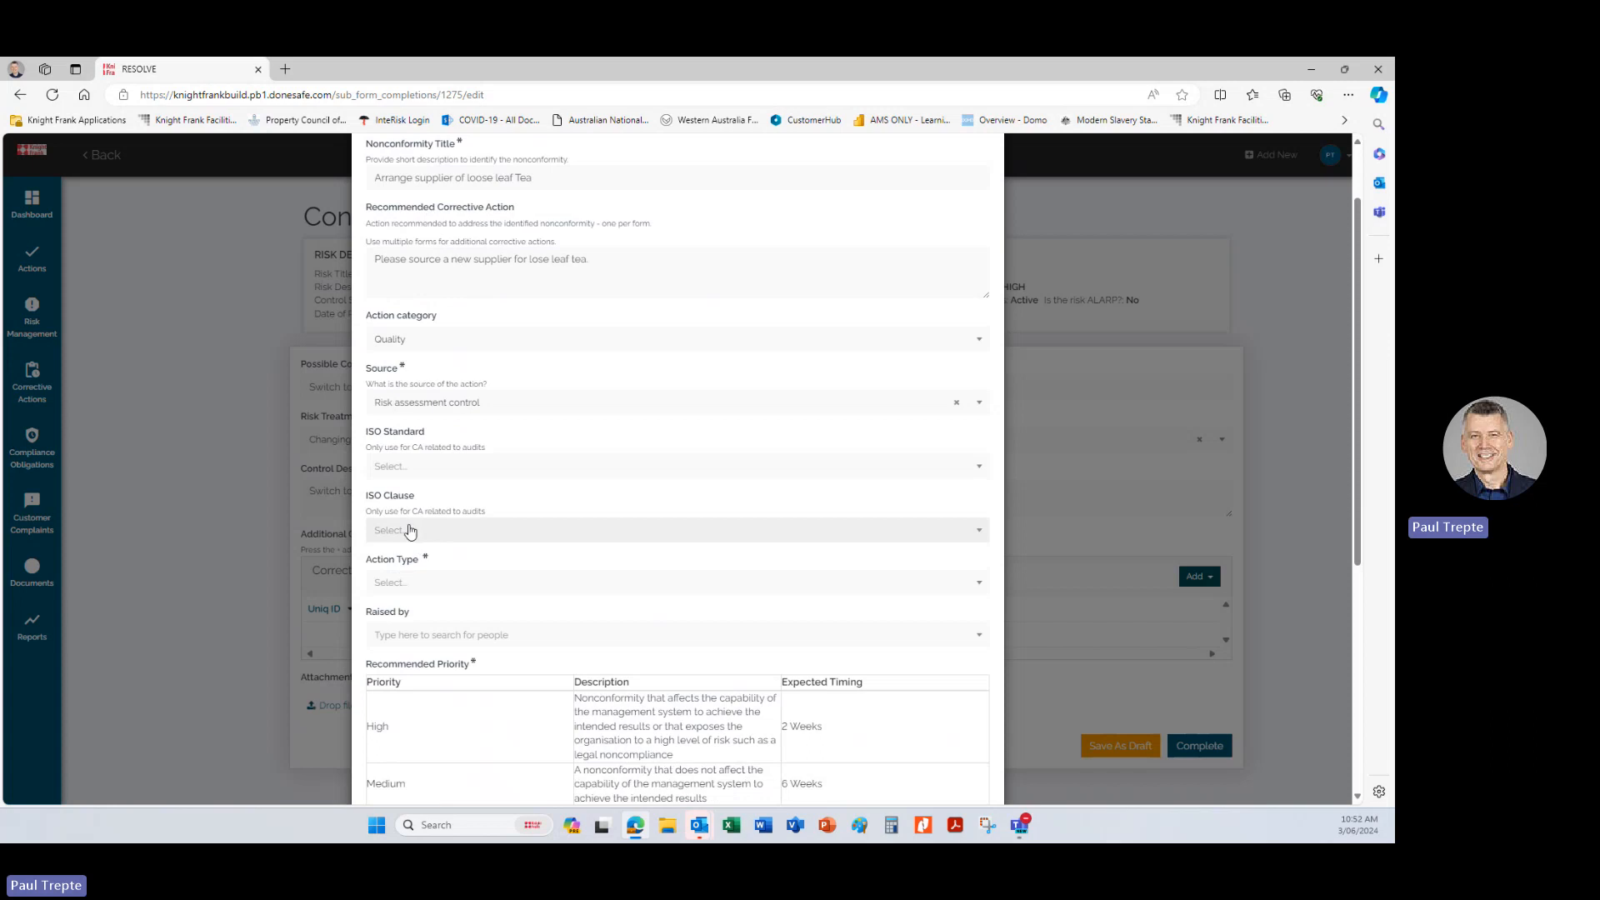
scroll(411, 532, down, 1)
click(419, 511)
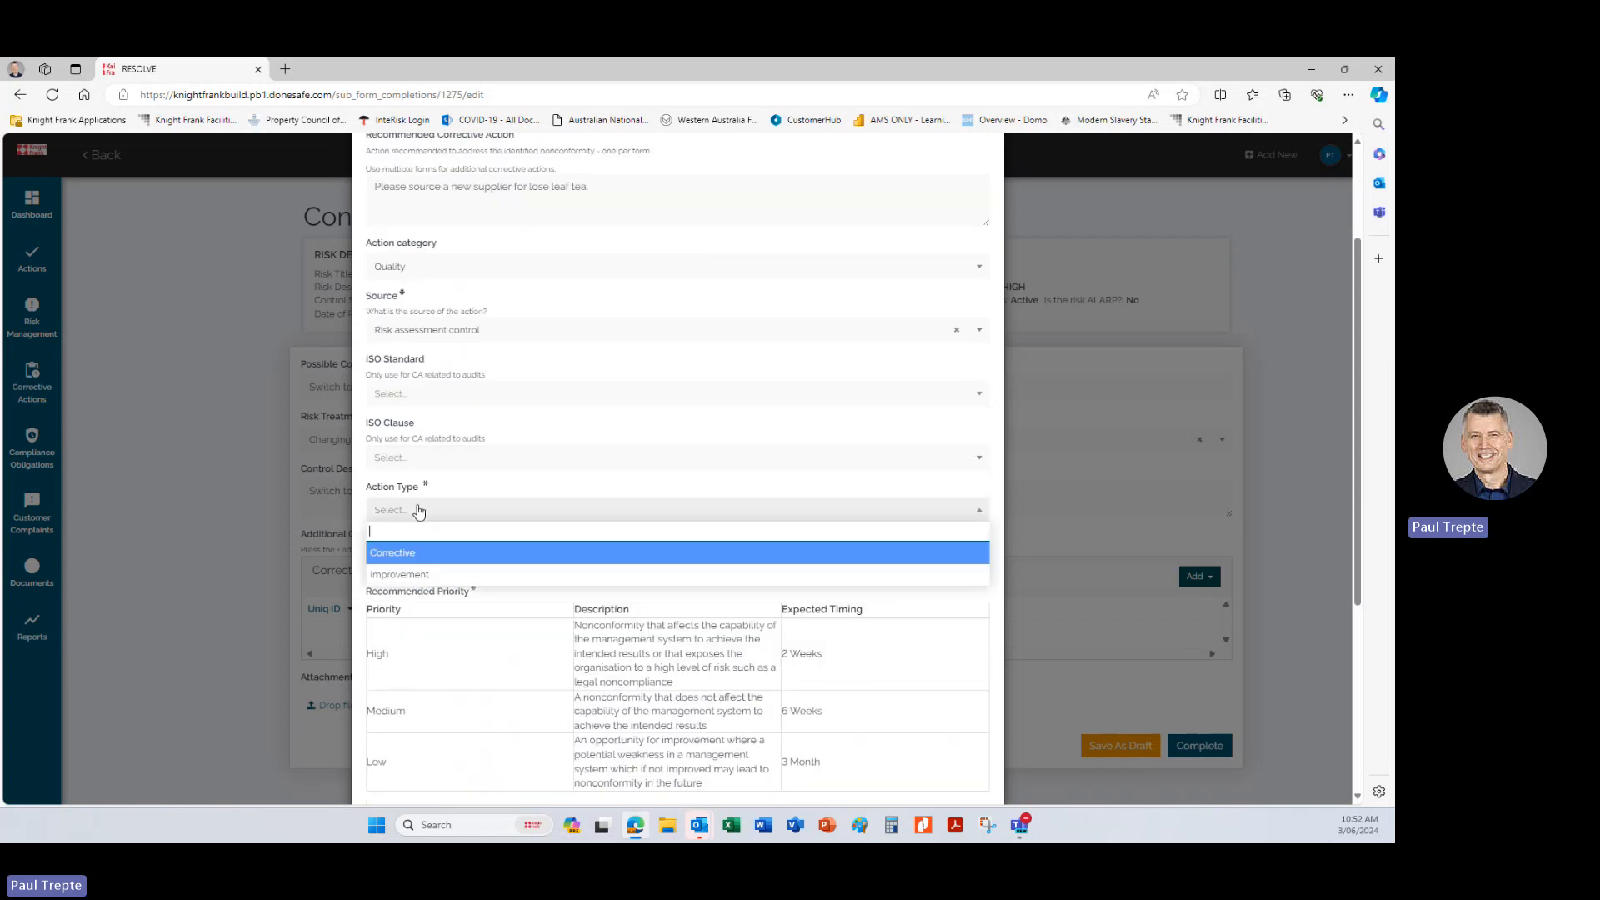
click(416, 574)
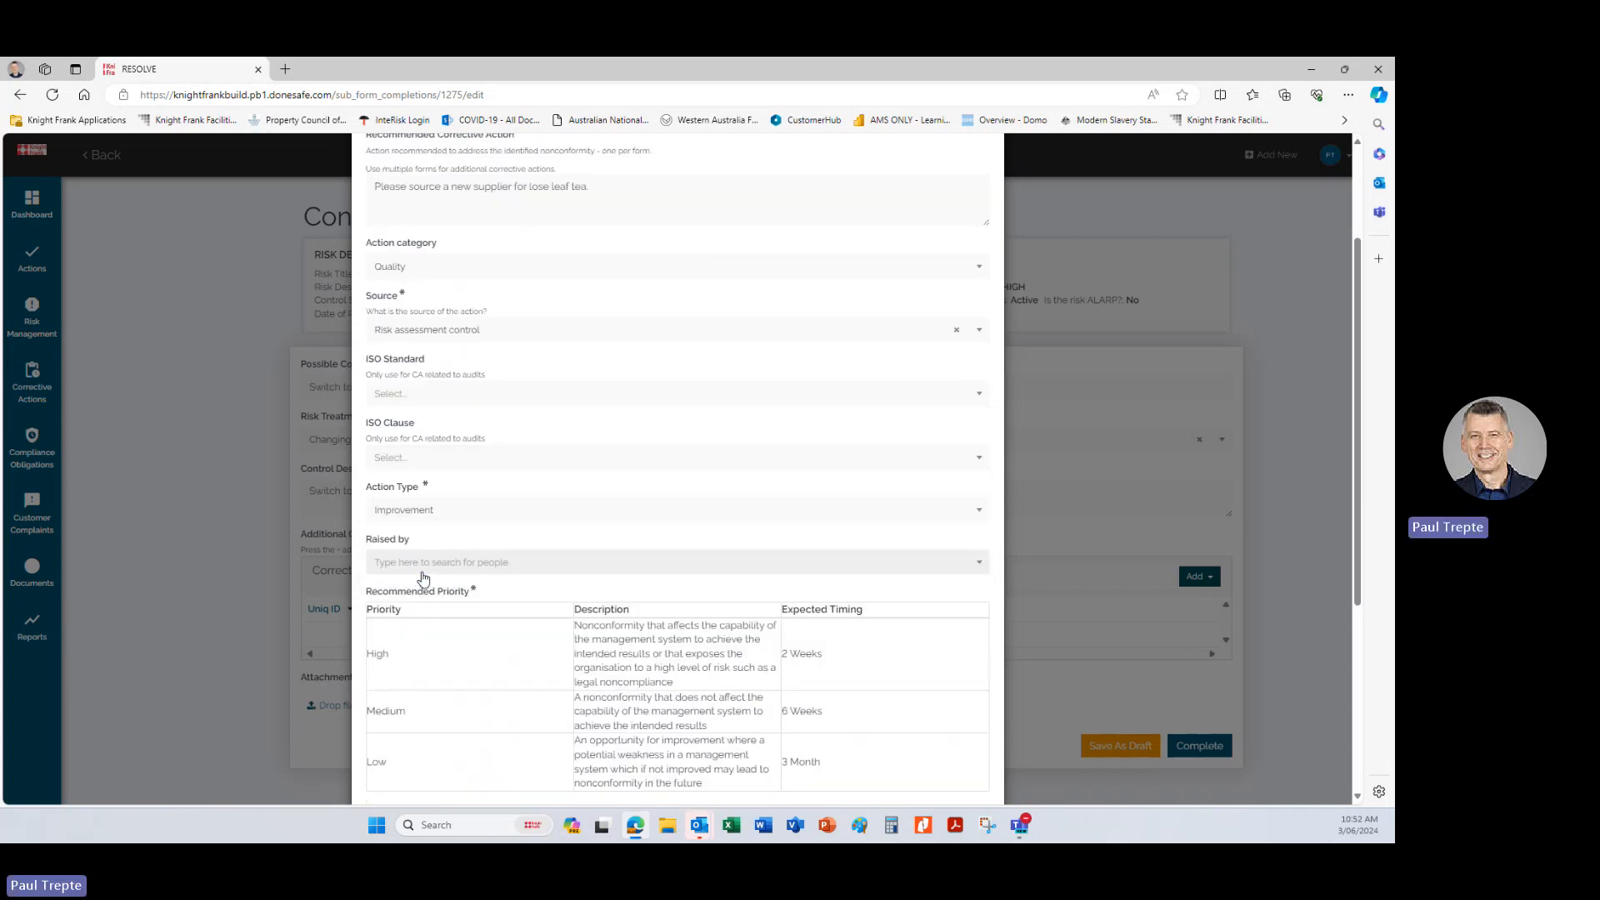
scroll(480, 528, down, 1)
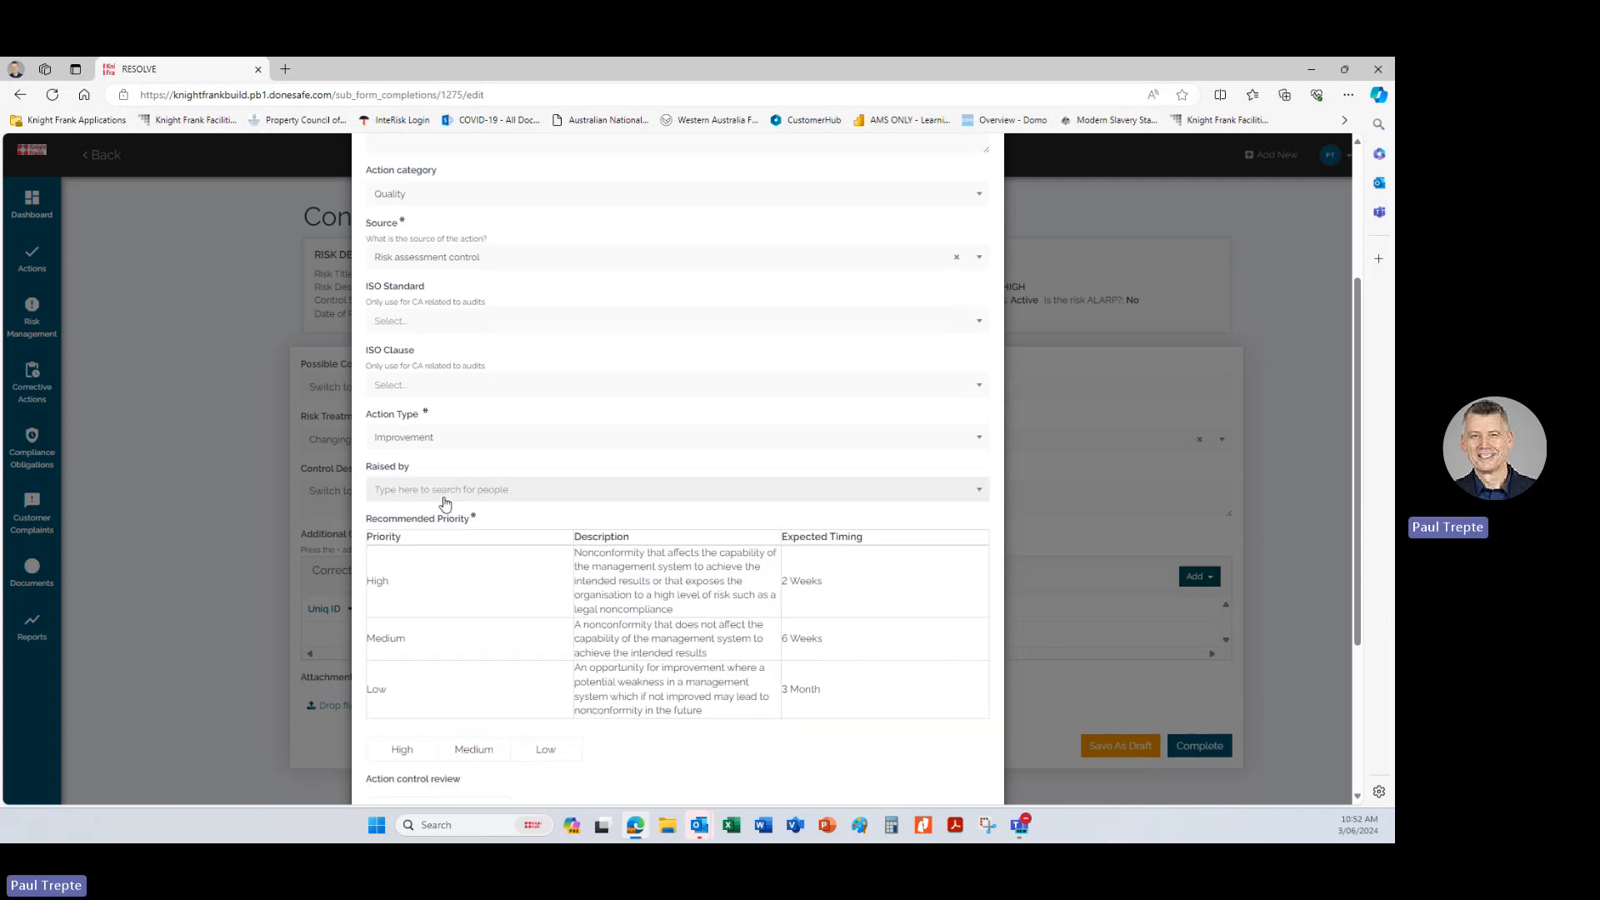
click(445, 498)
click(446, 540)
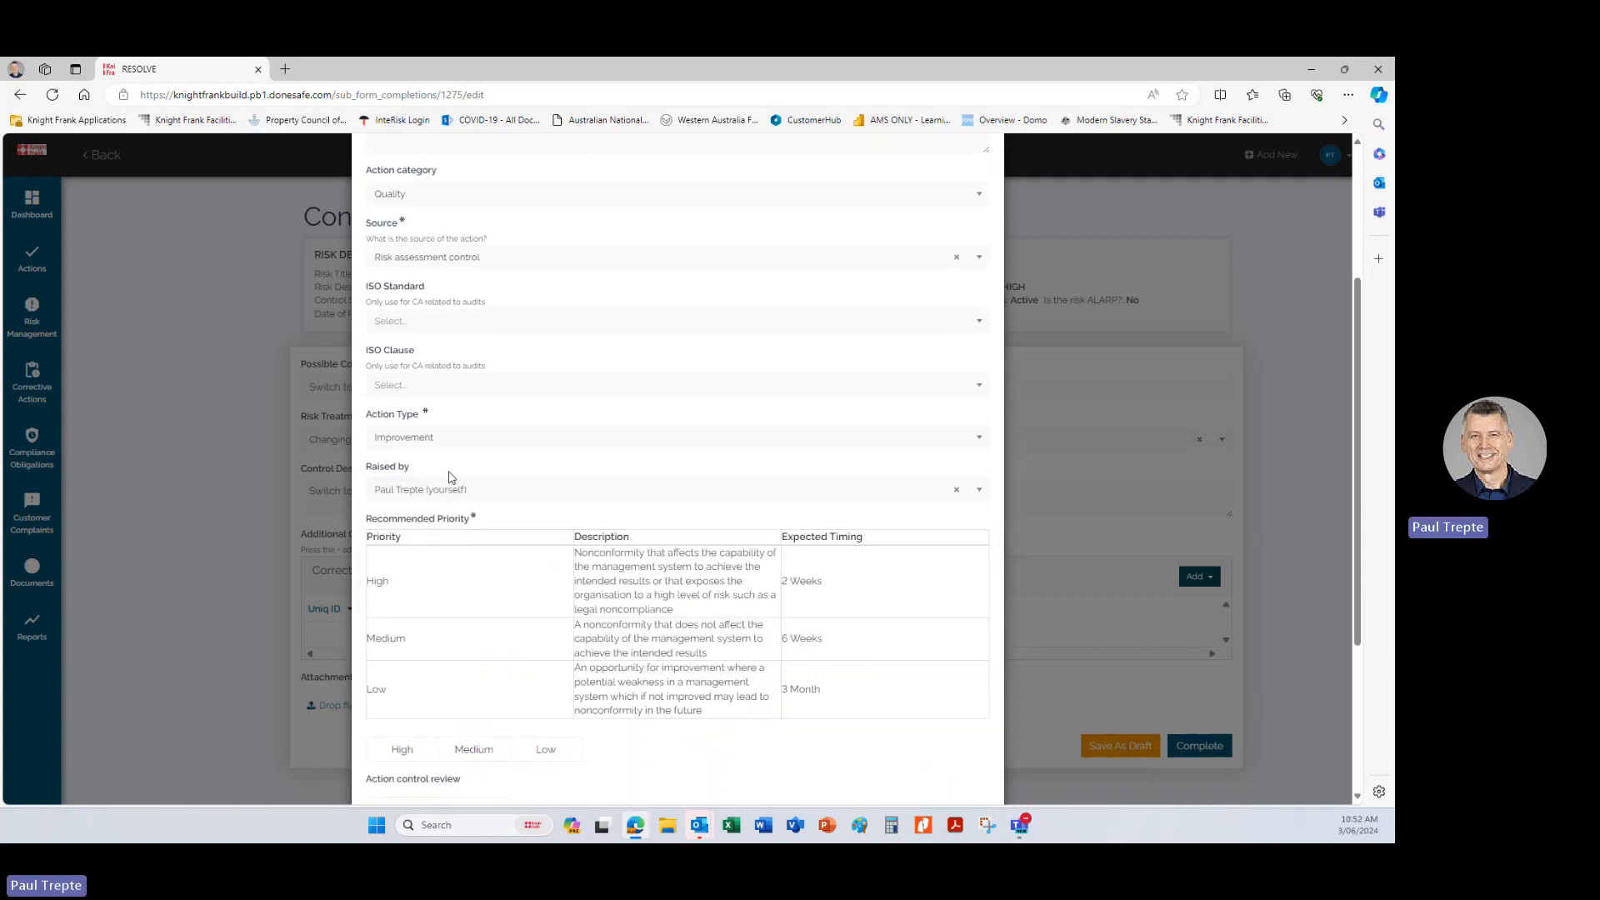
Set the recommended priority to Medium and answer No for the action control review.
scroll(450, 477, down, 1)
scroll(450, 477, down, 3)
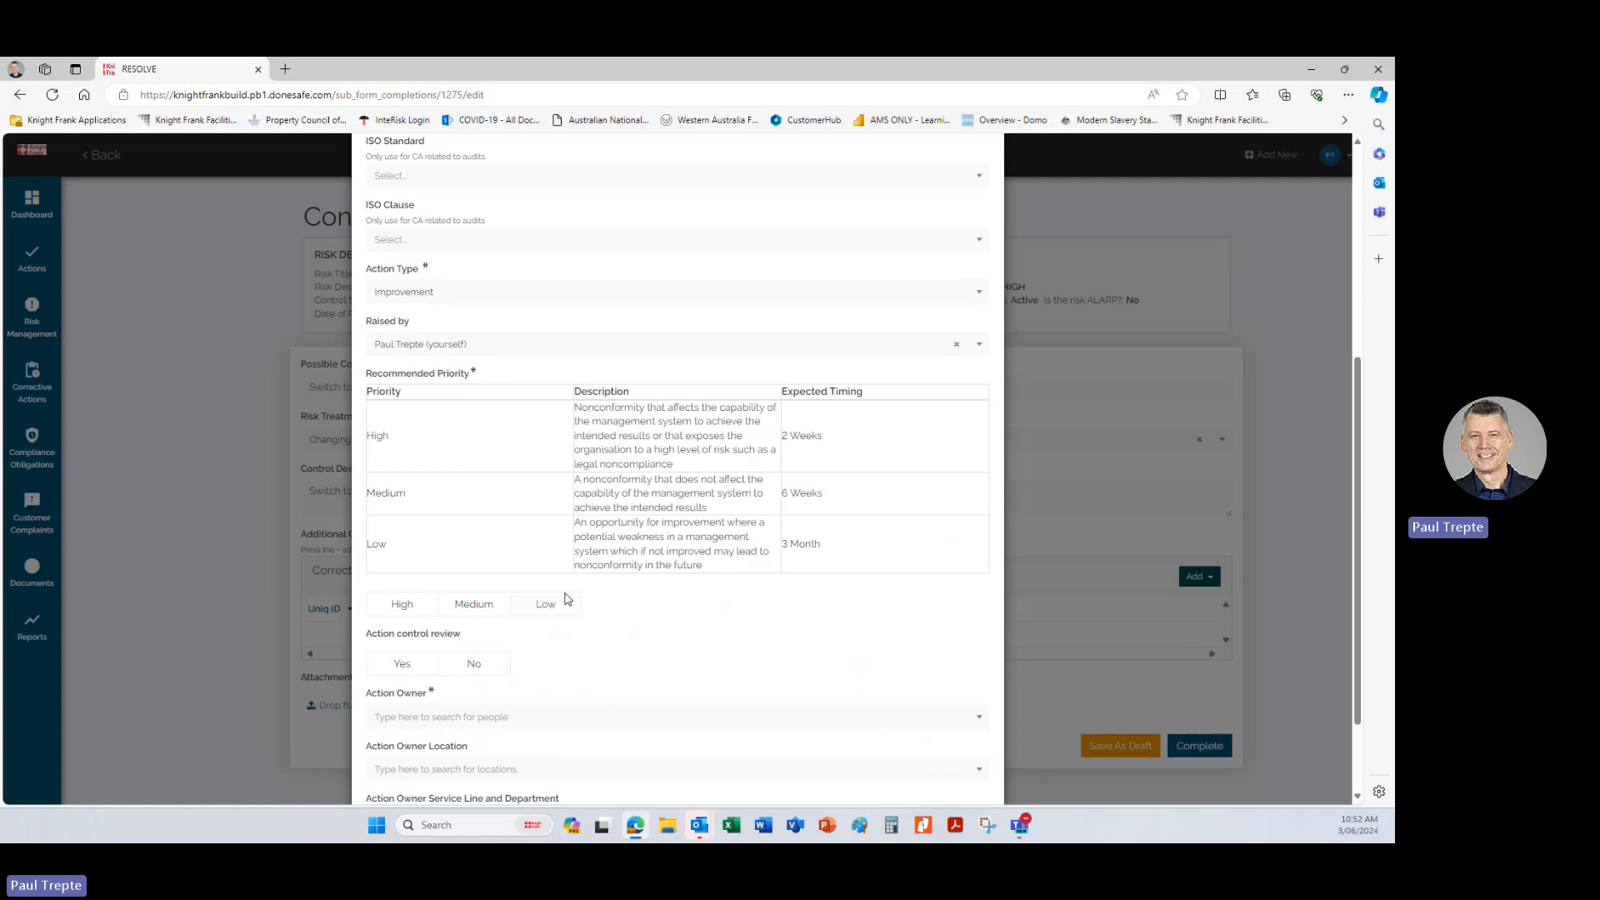
click(487, 606)
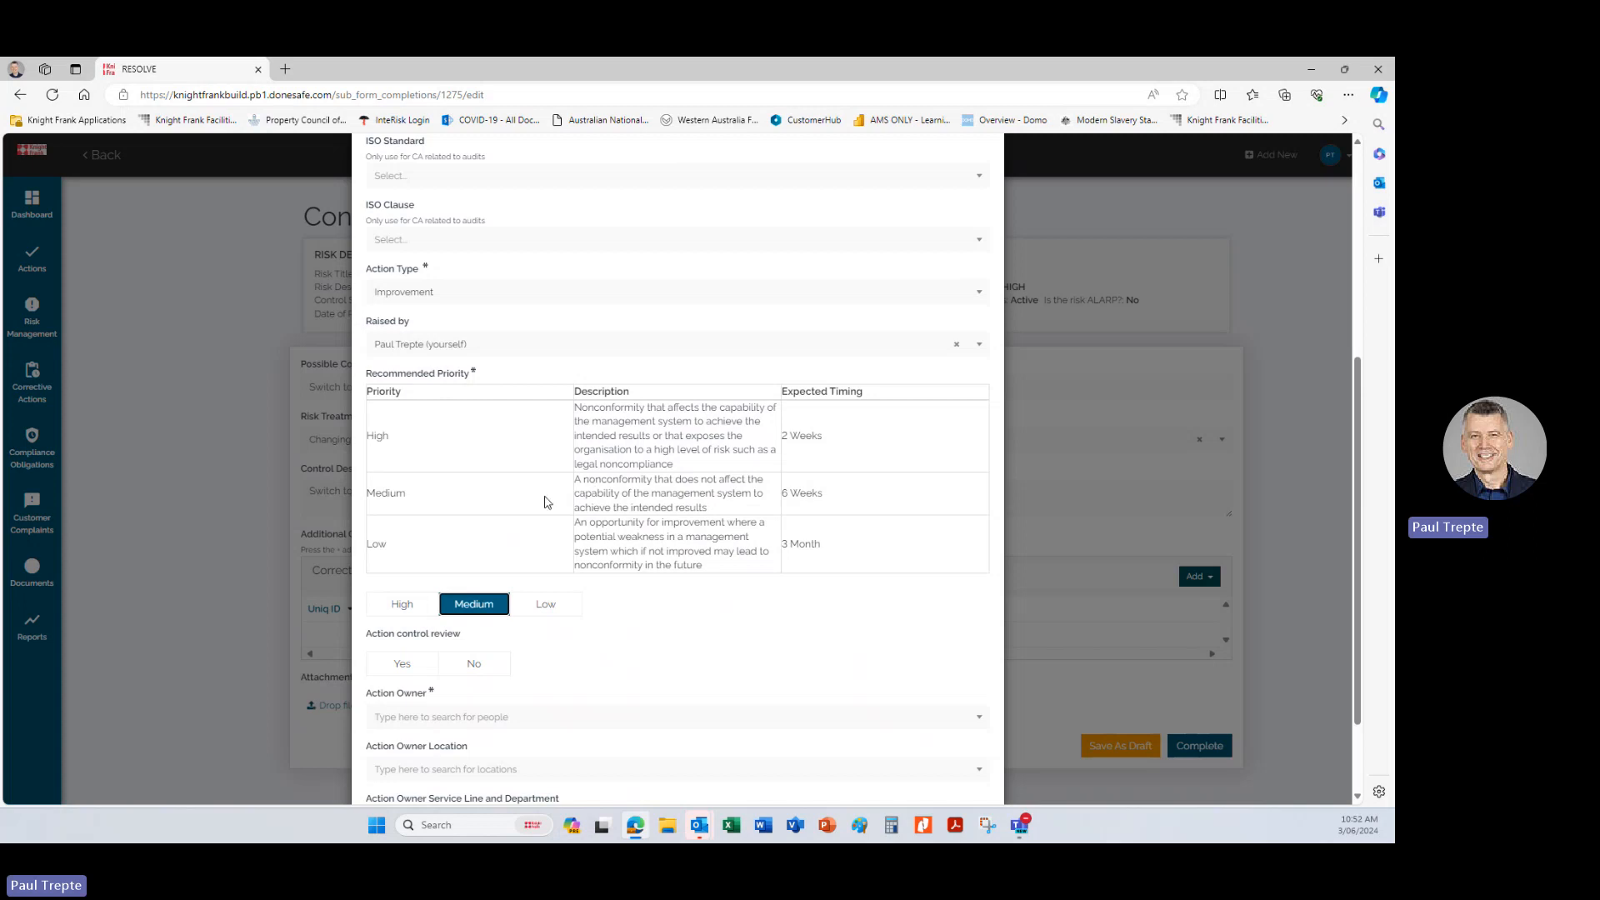
scroll(544, 501, down, 1)
click(474, 591)
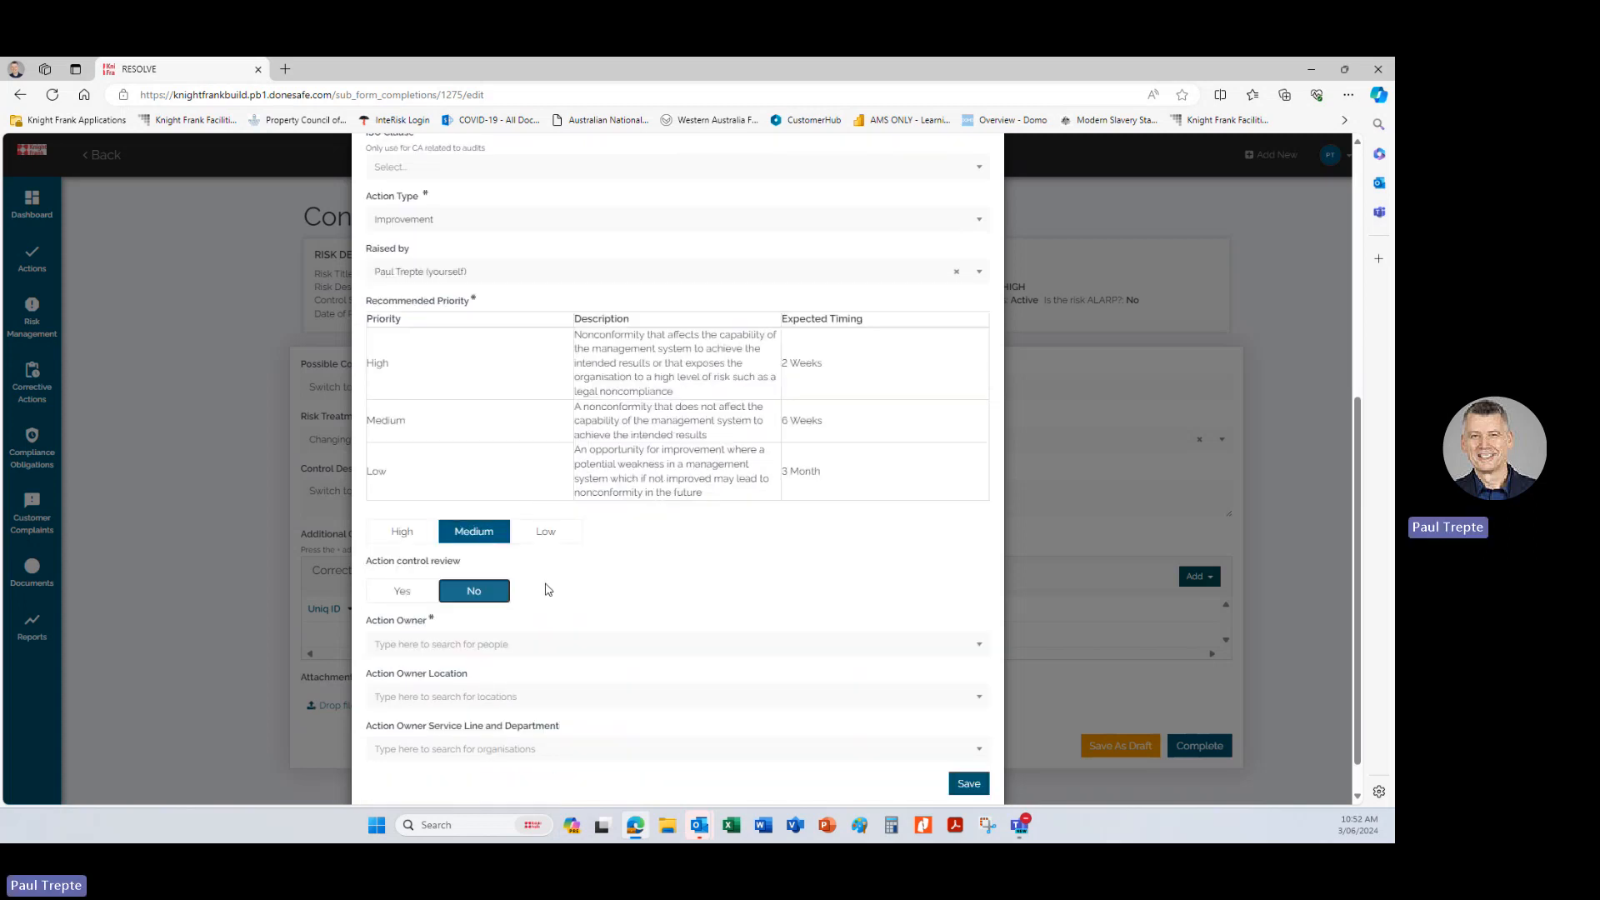
Assign yourself as action owner and set the owner location to Knight Frank Australia, National Operations Office.
scroll(597, 547, down, 1)
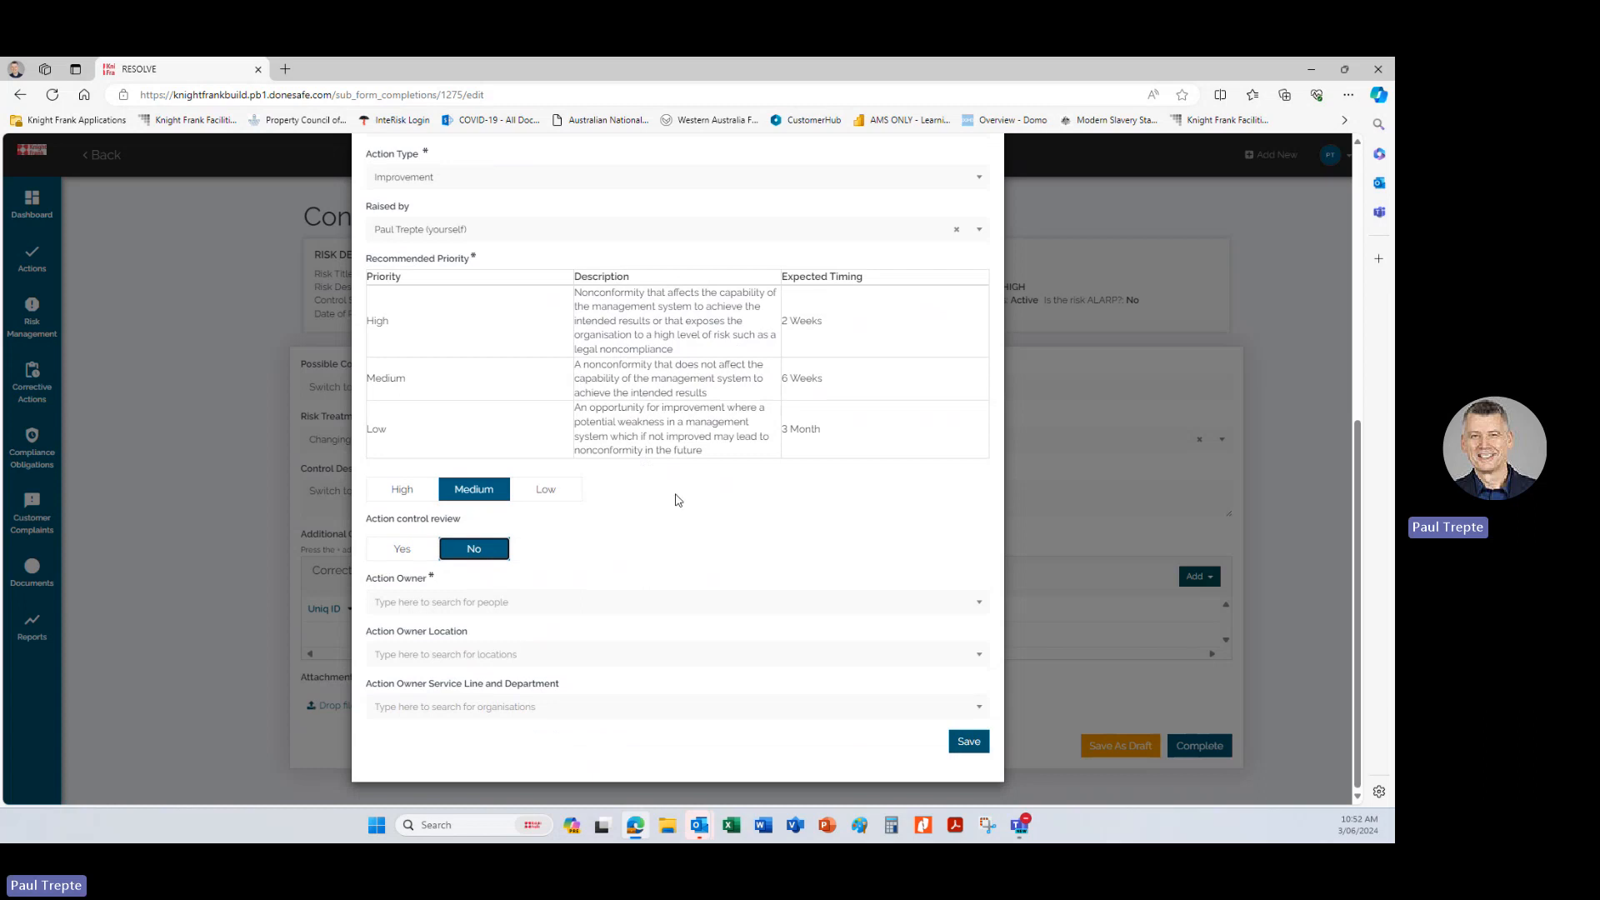
click(461, 604)
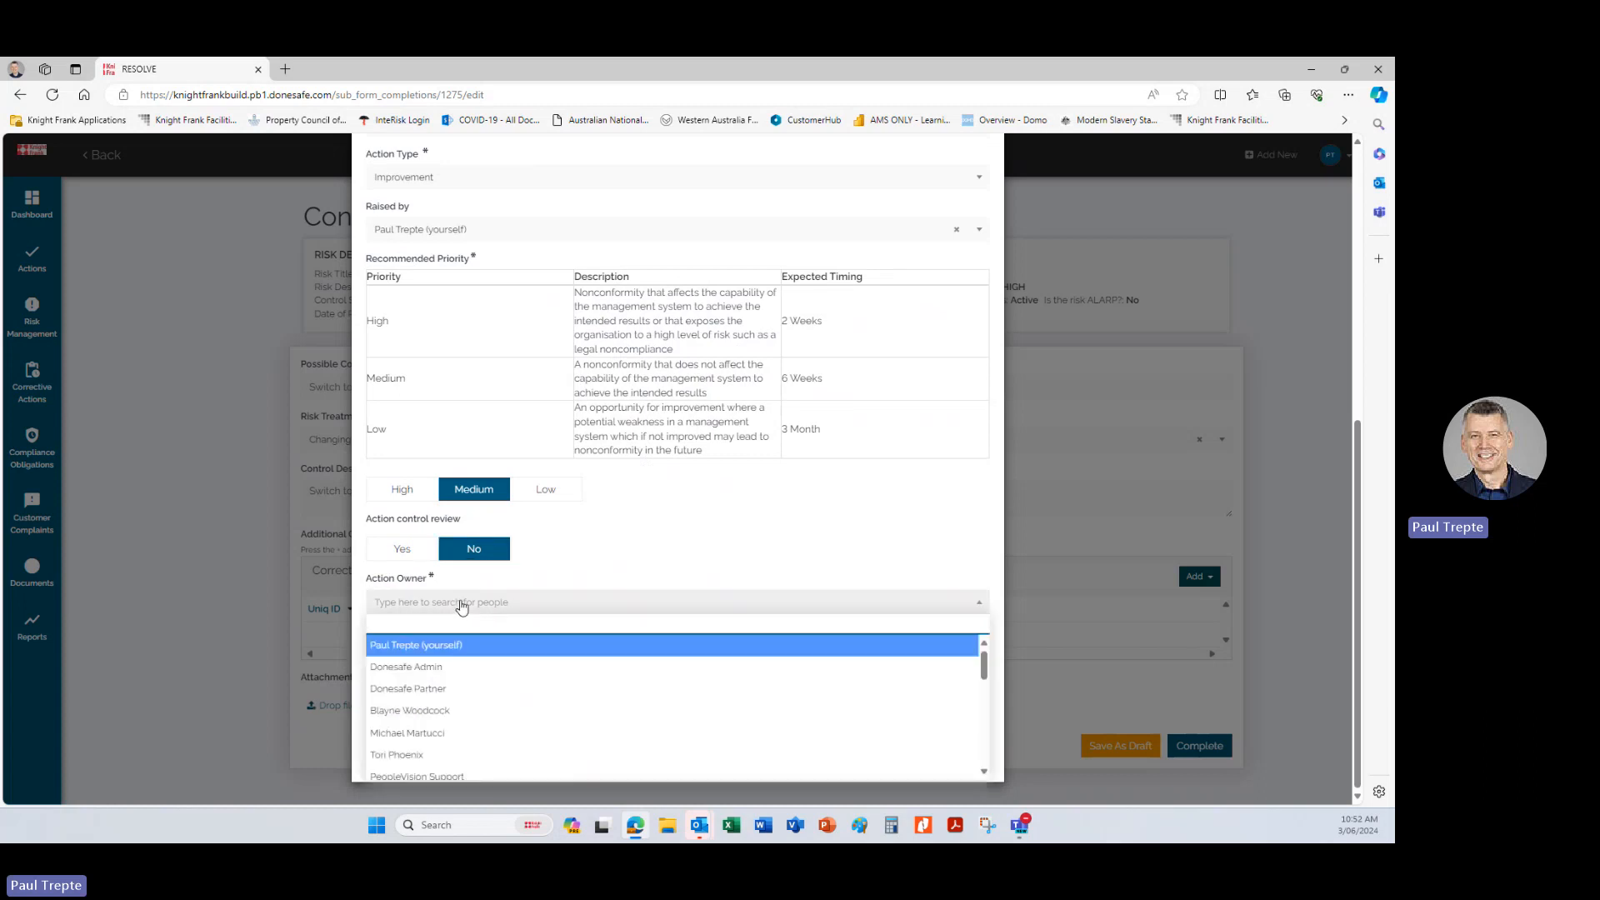
click(451, 645)
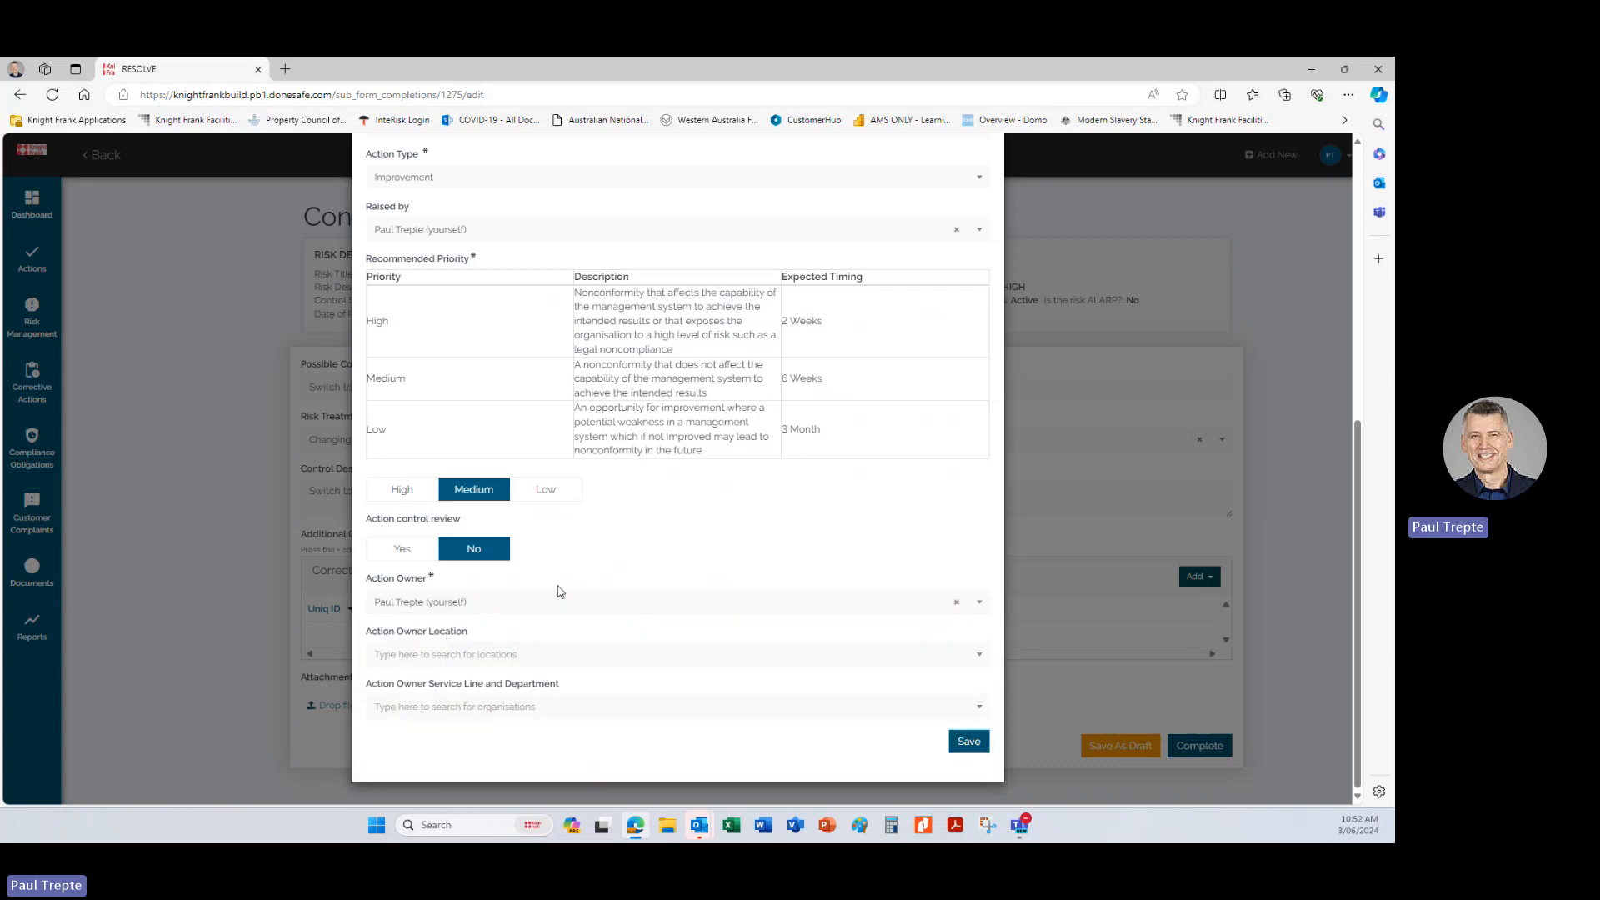
click(474, 659)
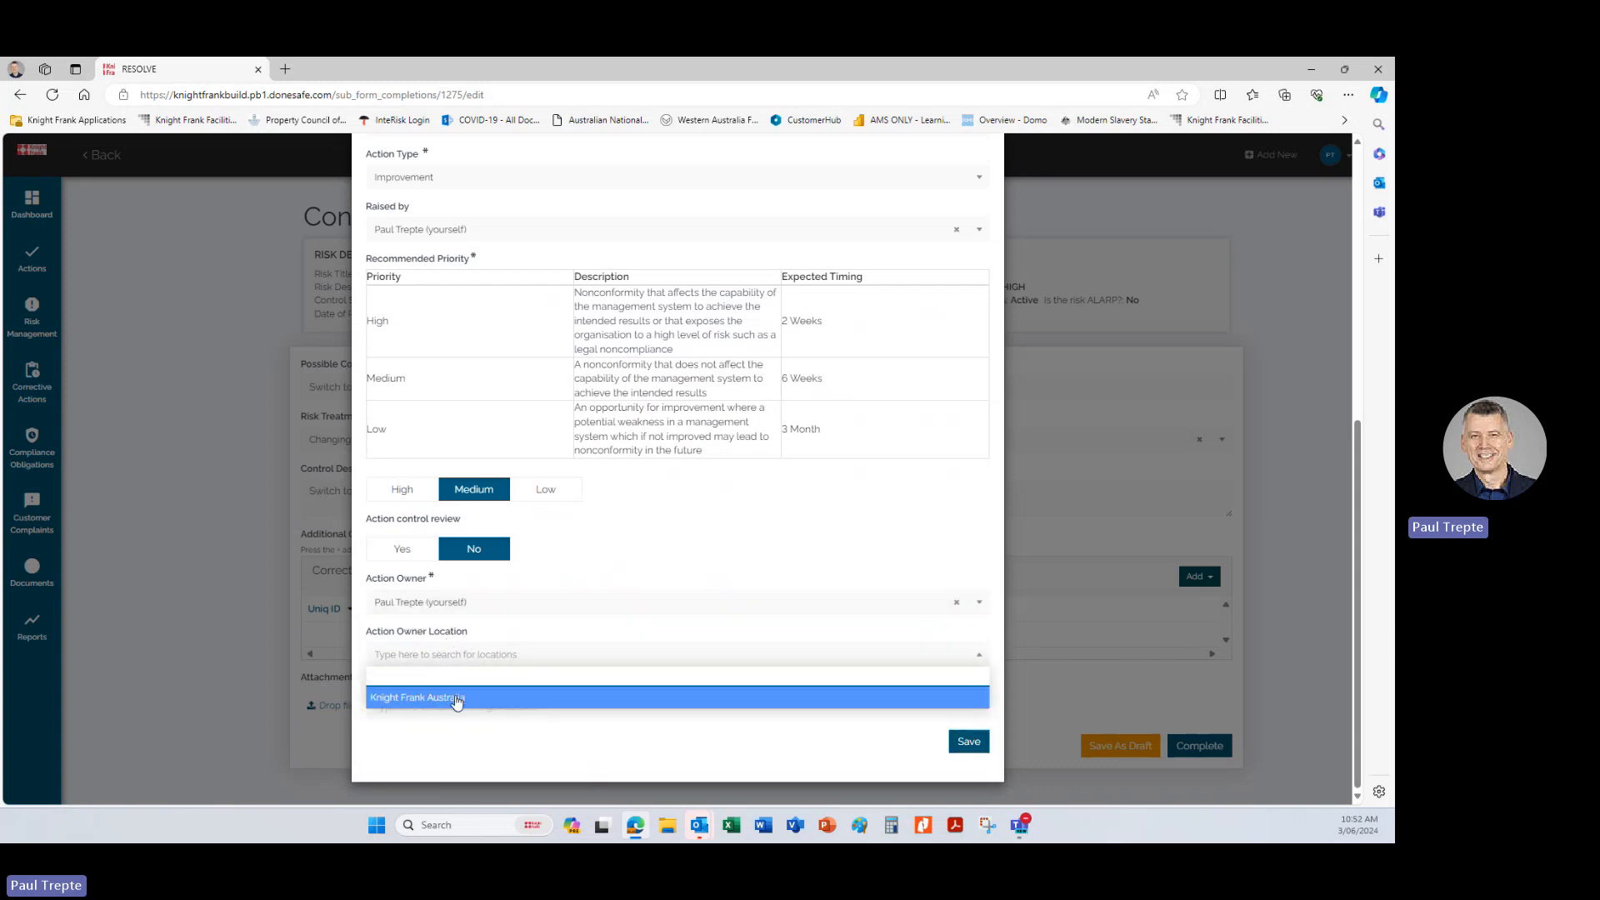
click(455, 698)
click(508, 688)
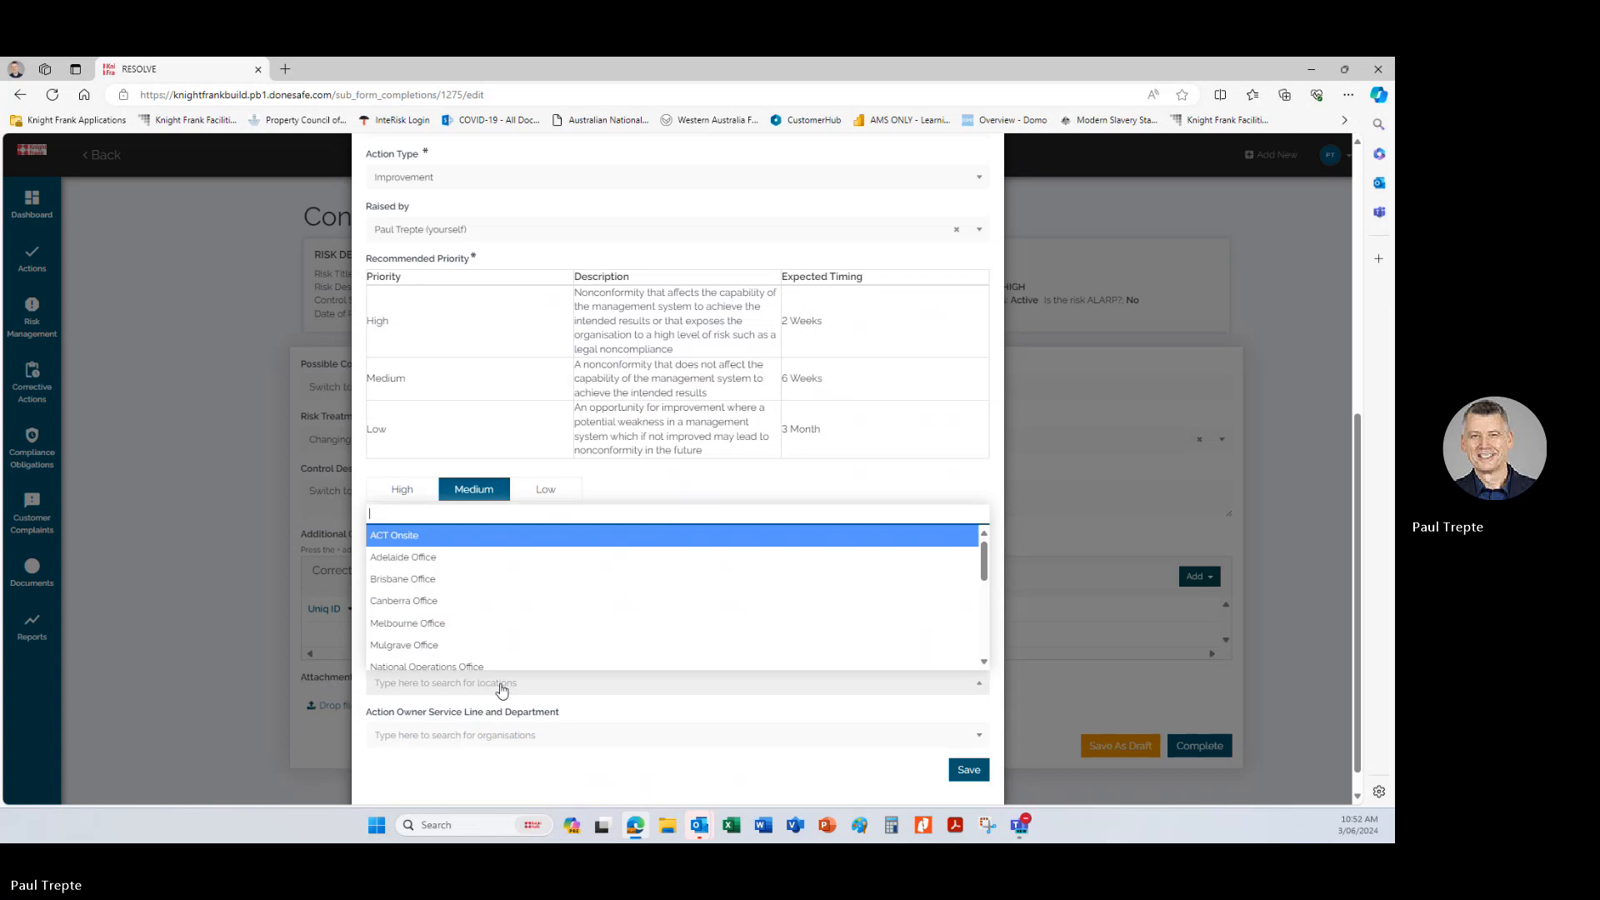
scroll(487, 570, down, 1)
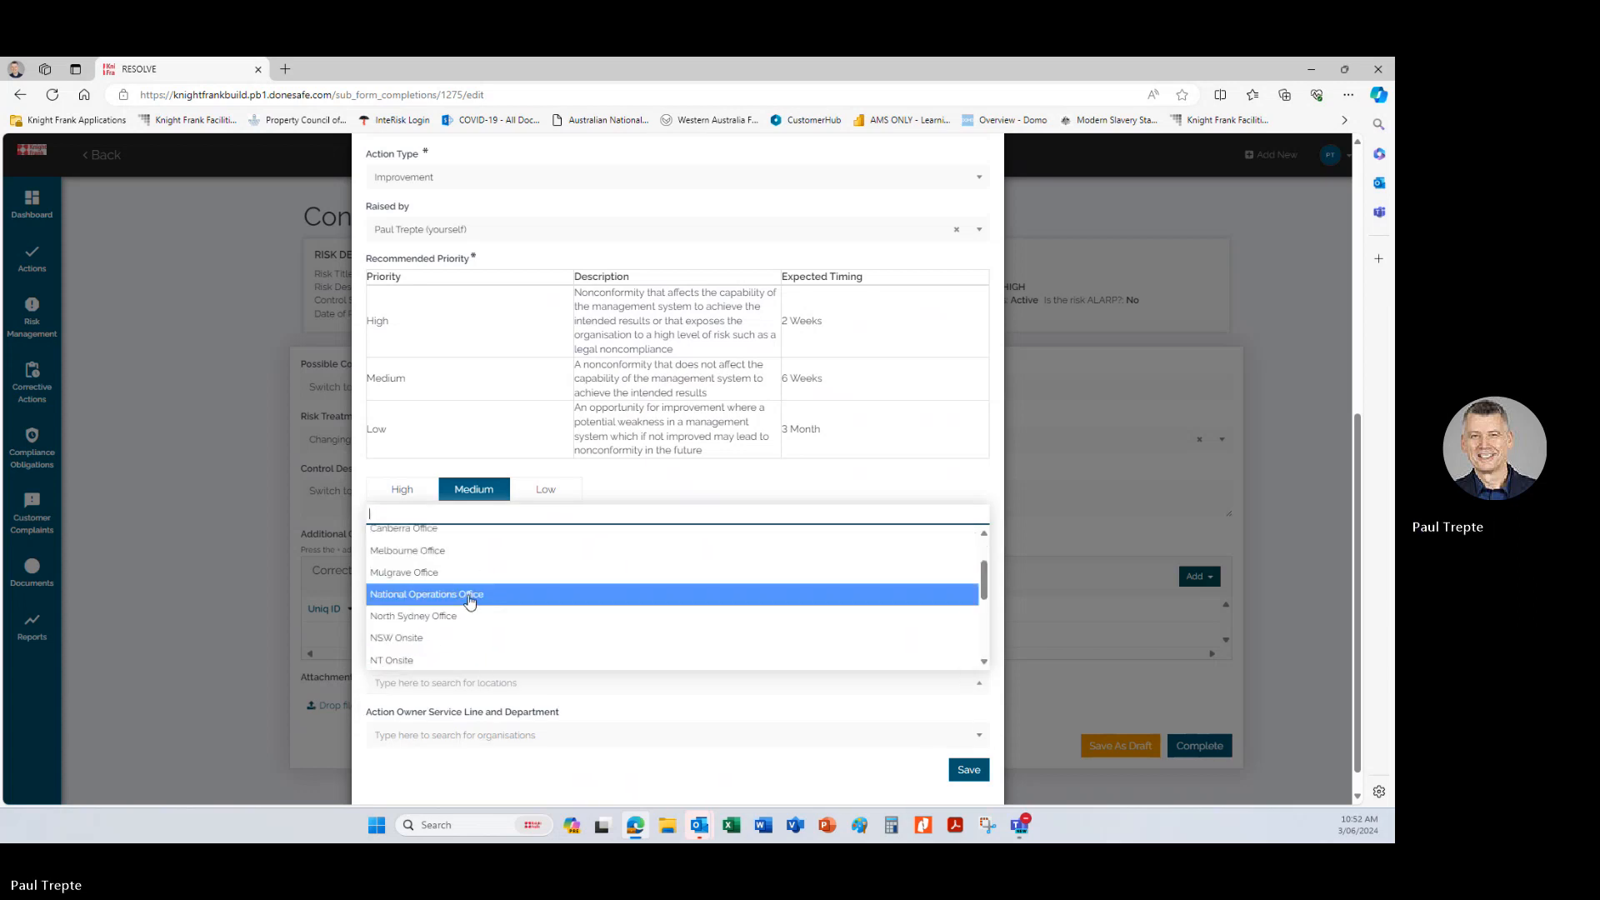
click(465, 595)
Set the action owner's service line and department to Executive Committee, Occupier Strategy & Solutions, Global Portfolio Solutions.
scroll(659, 615, down, 1)
click(540, 710)
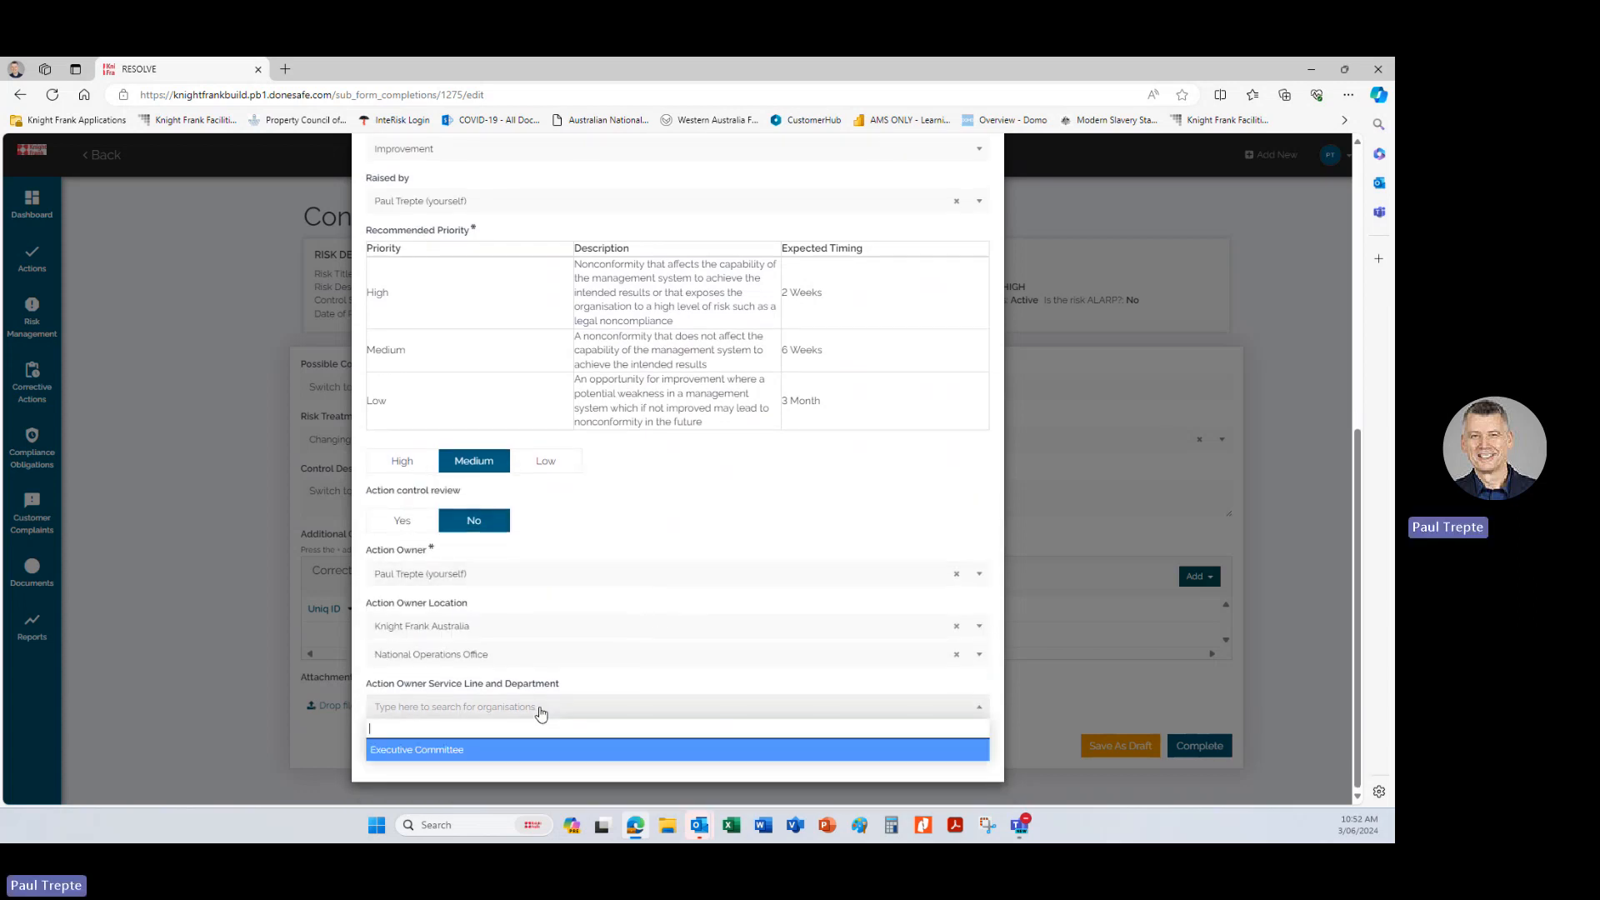
click(450, 754)
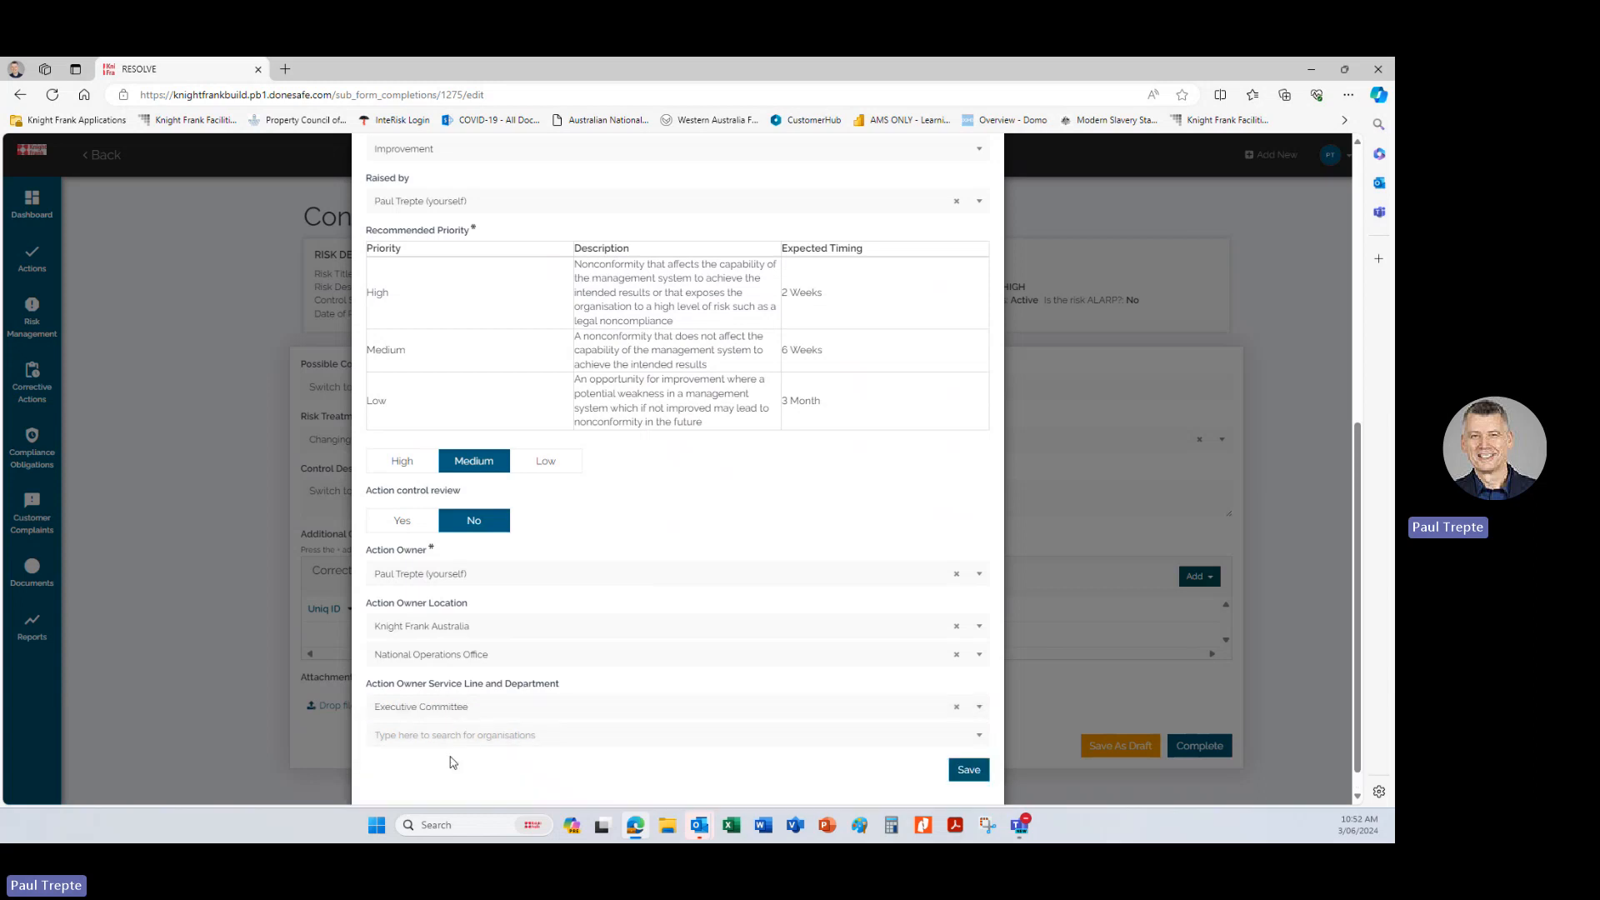
click(447, 737)
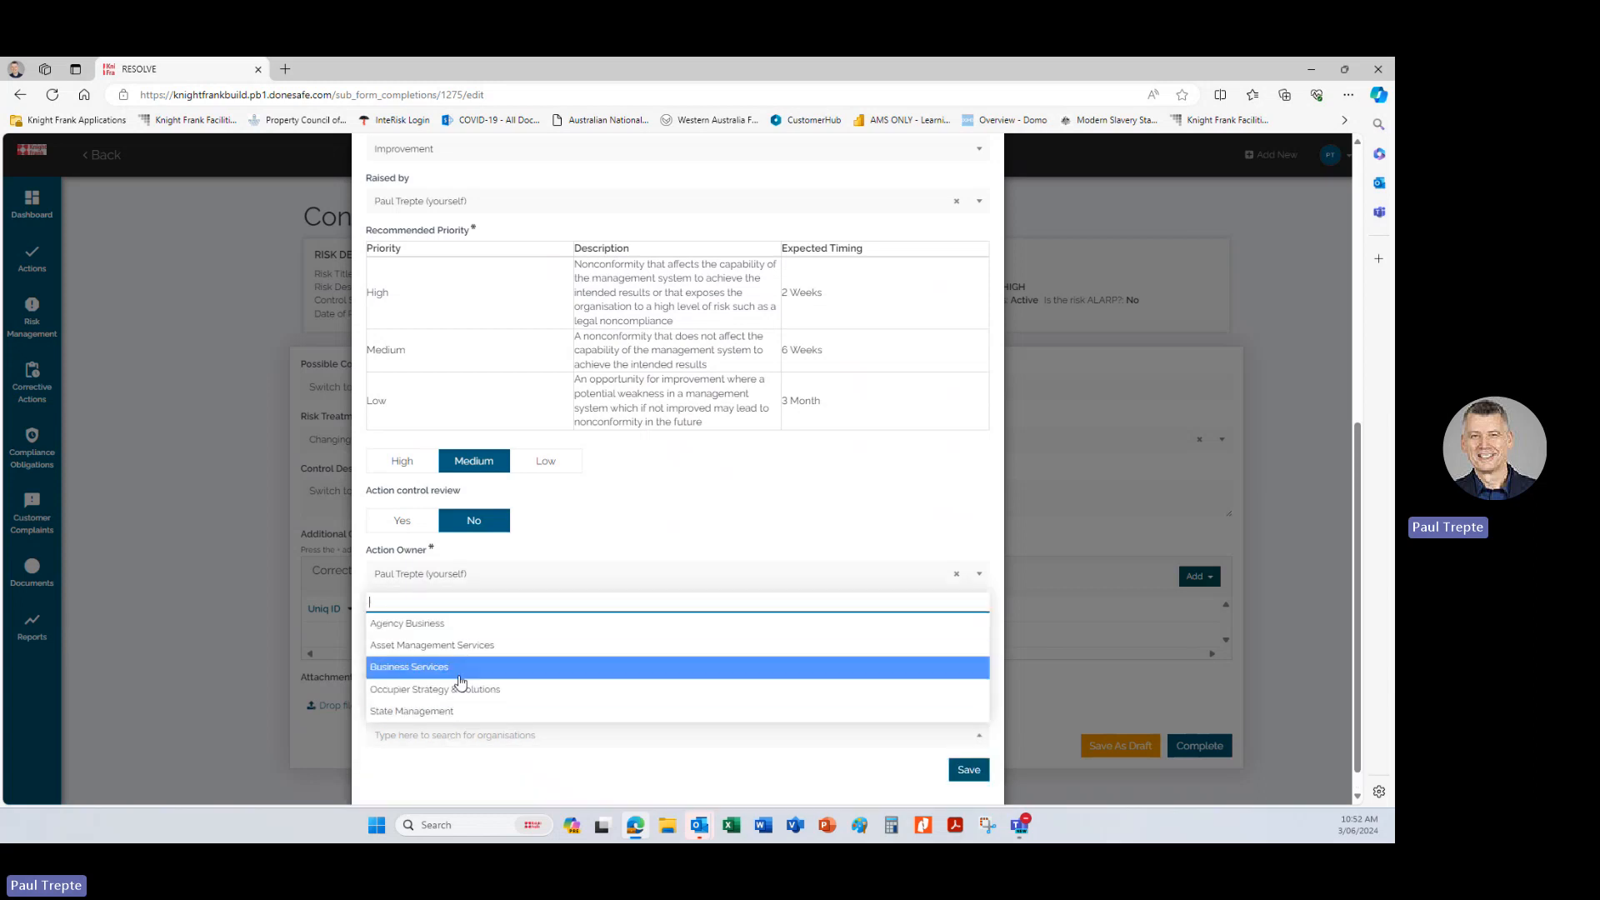
click(460, 690)
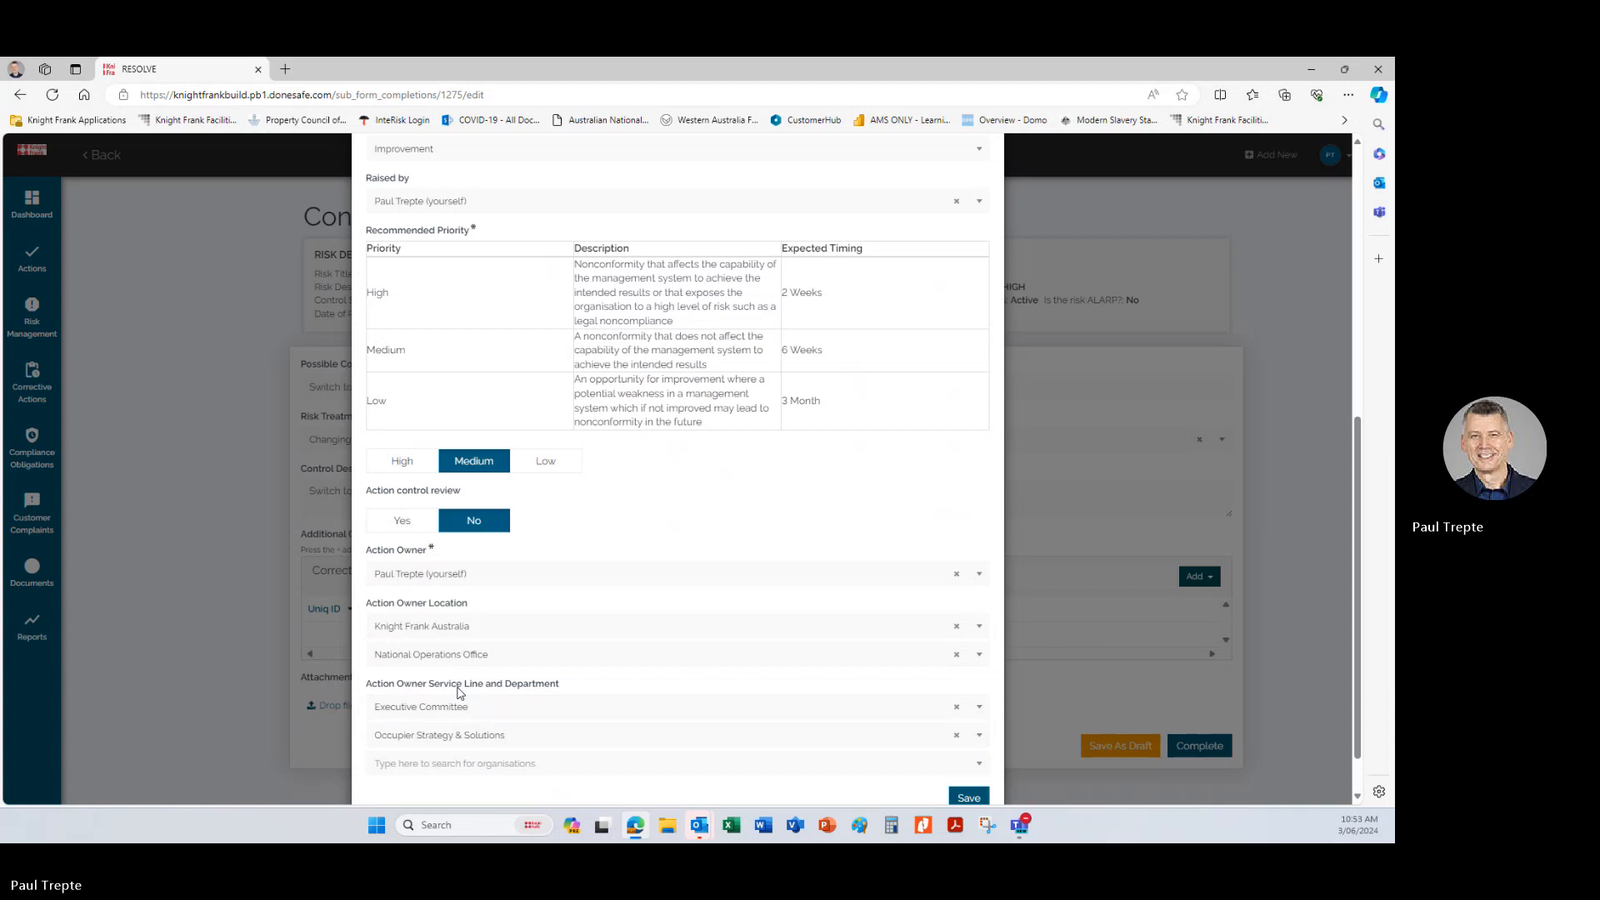
click(457, 765)
click(423, 660)
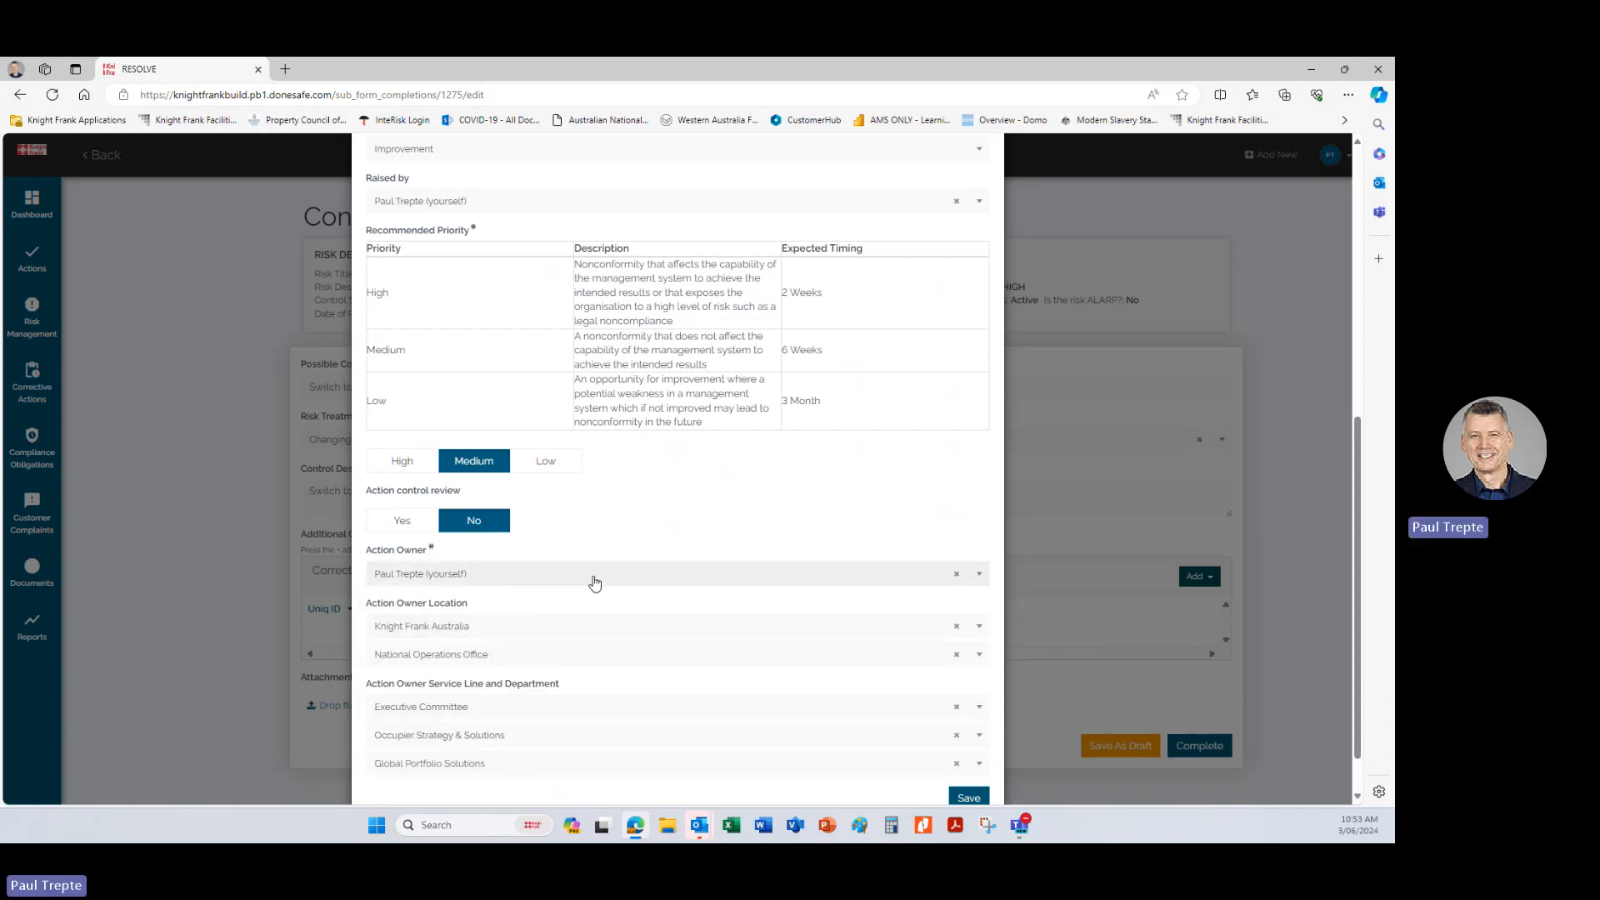
Save the corrective action and complete the control form.
scroll(592, 582, down, 1)
click(975, 744)
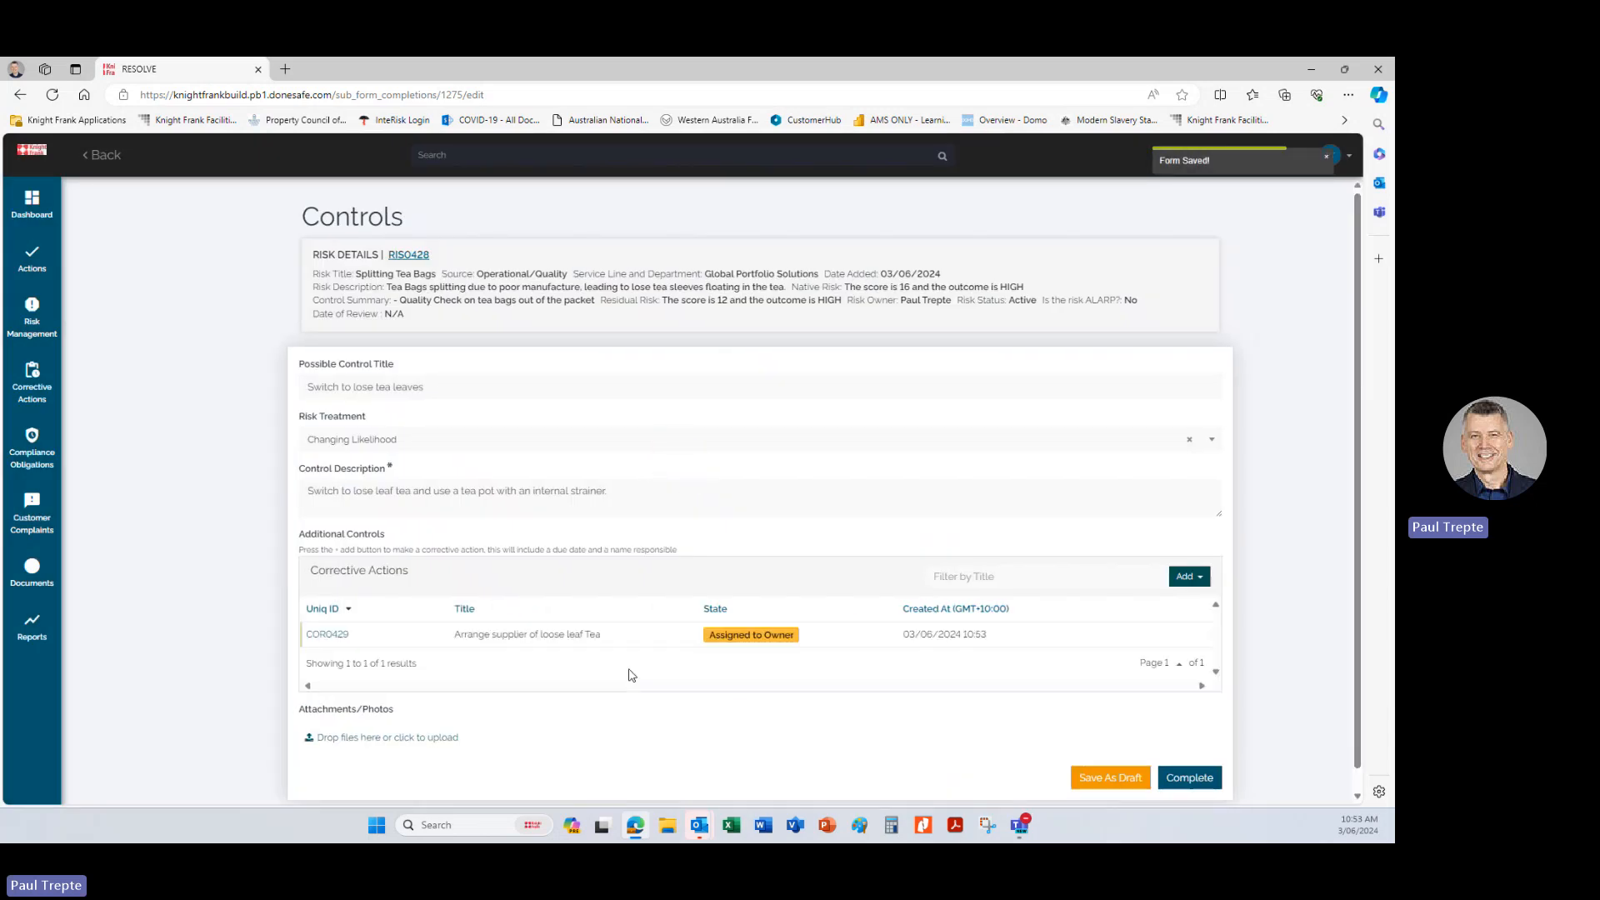
scroll(829, 470, down, 1)
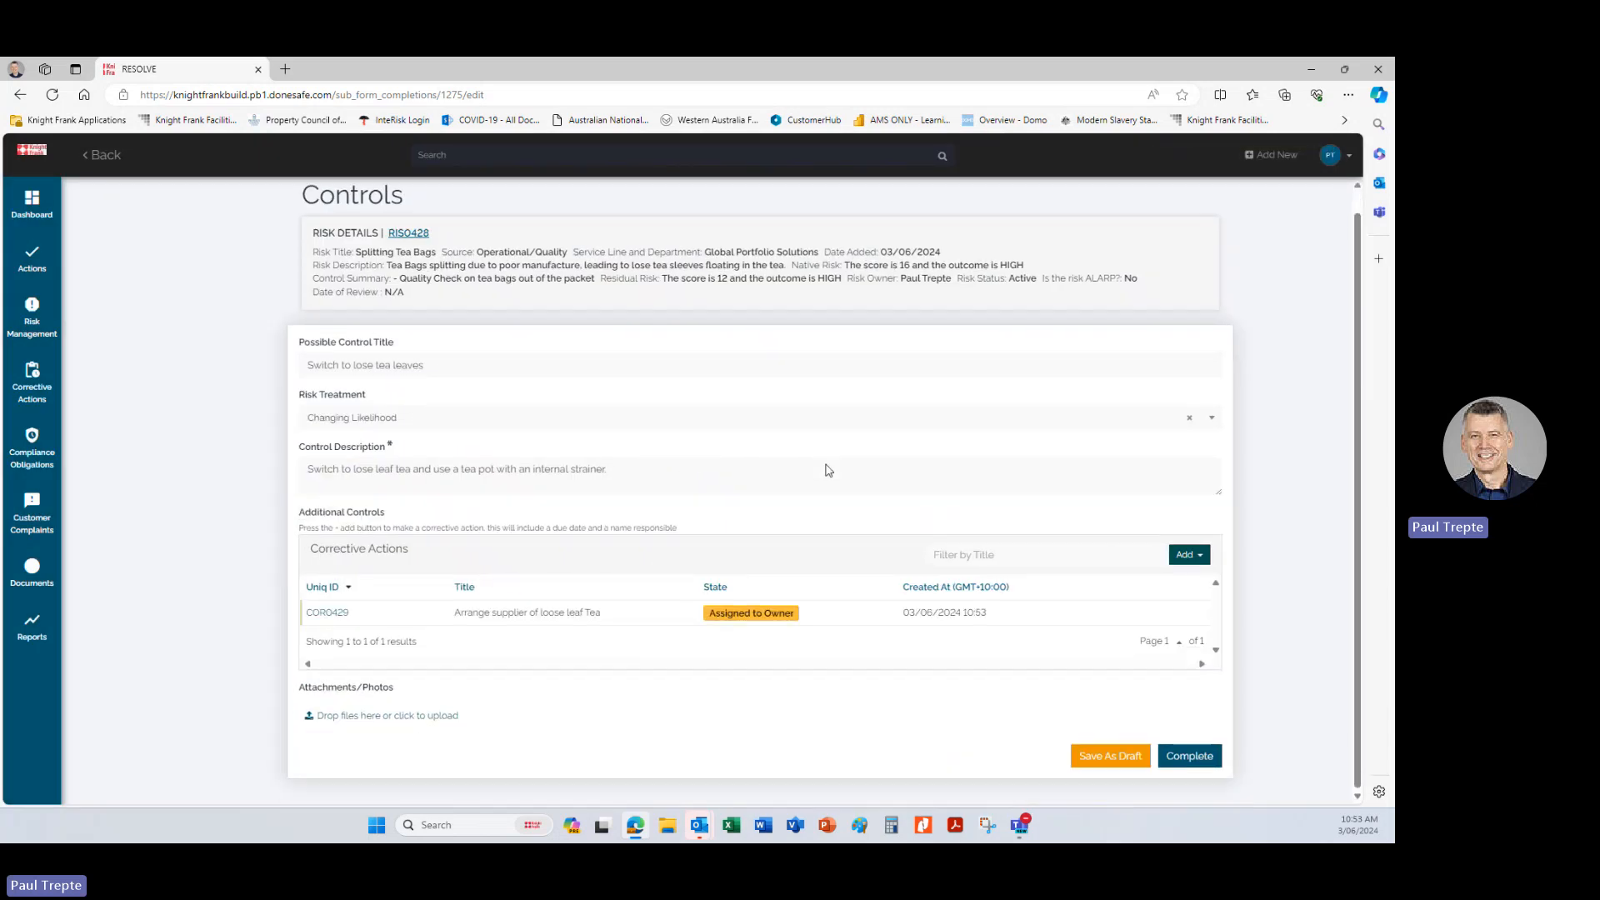
click(1190, 757)
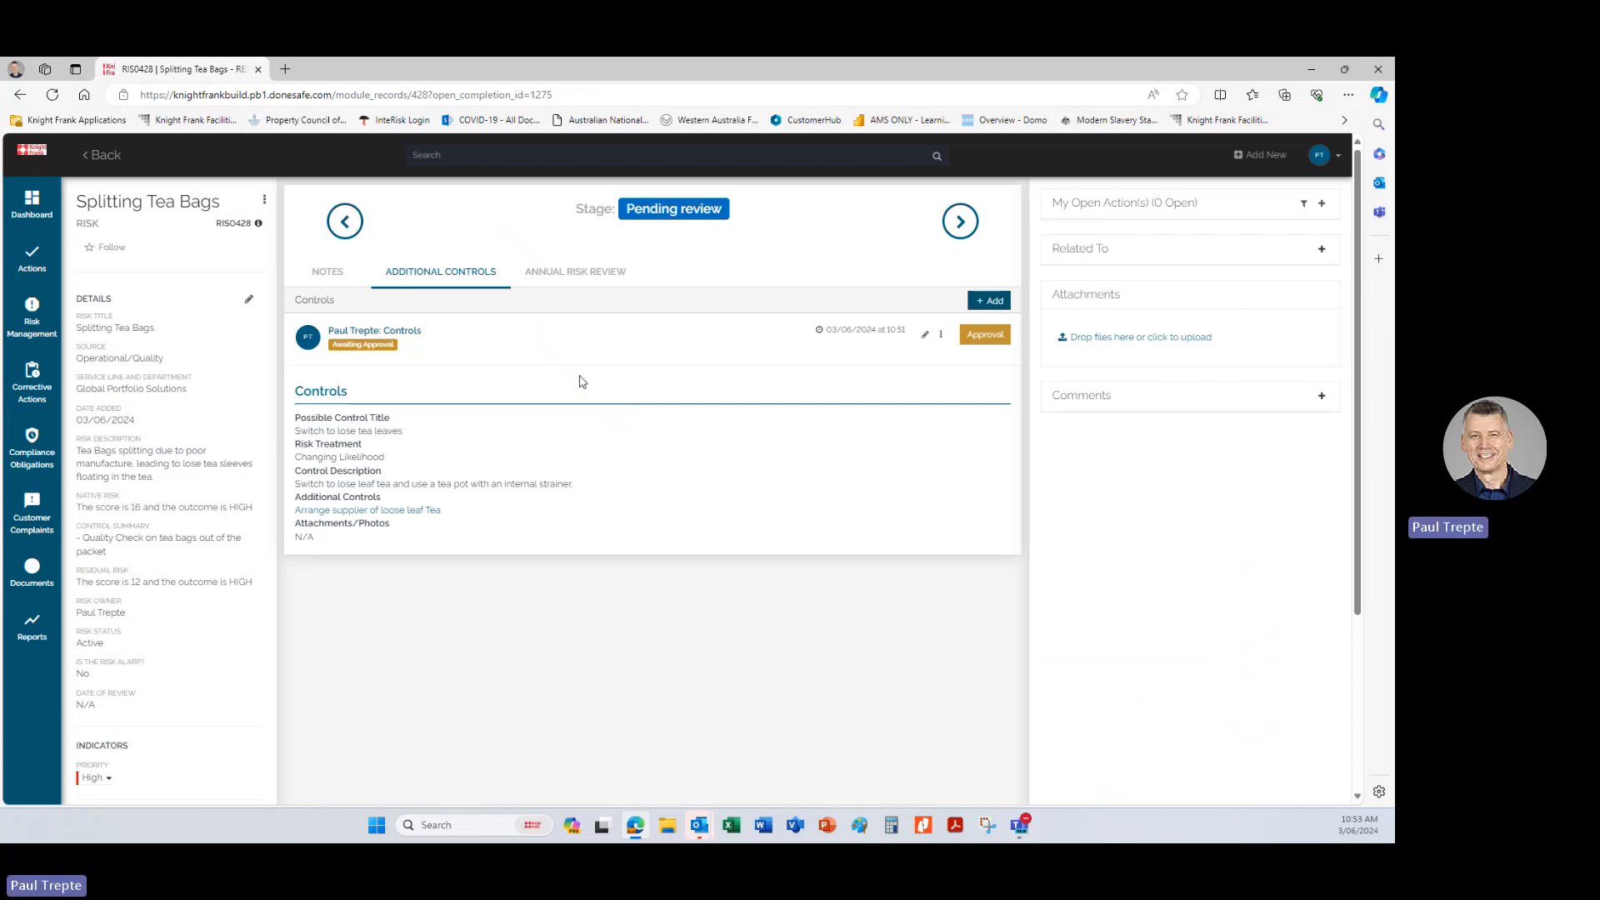
Add an annual risk review to the Splitting Tea Bags risk with the review date 03/06/2024.
click(565, 278)
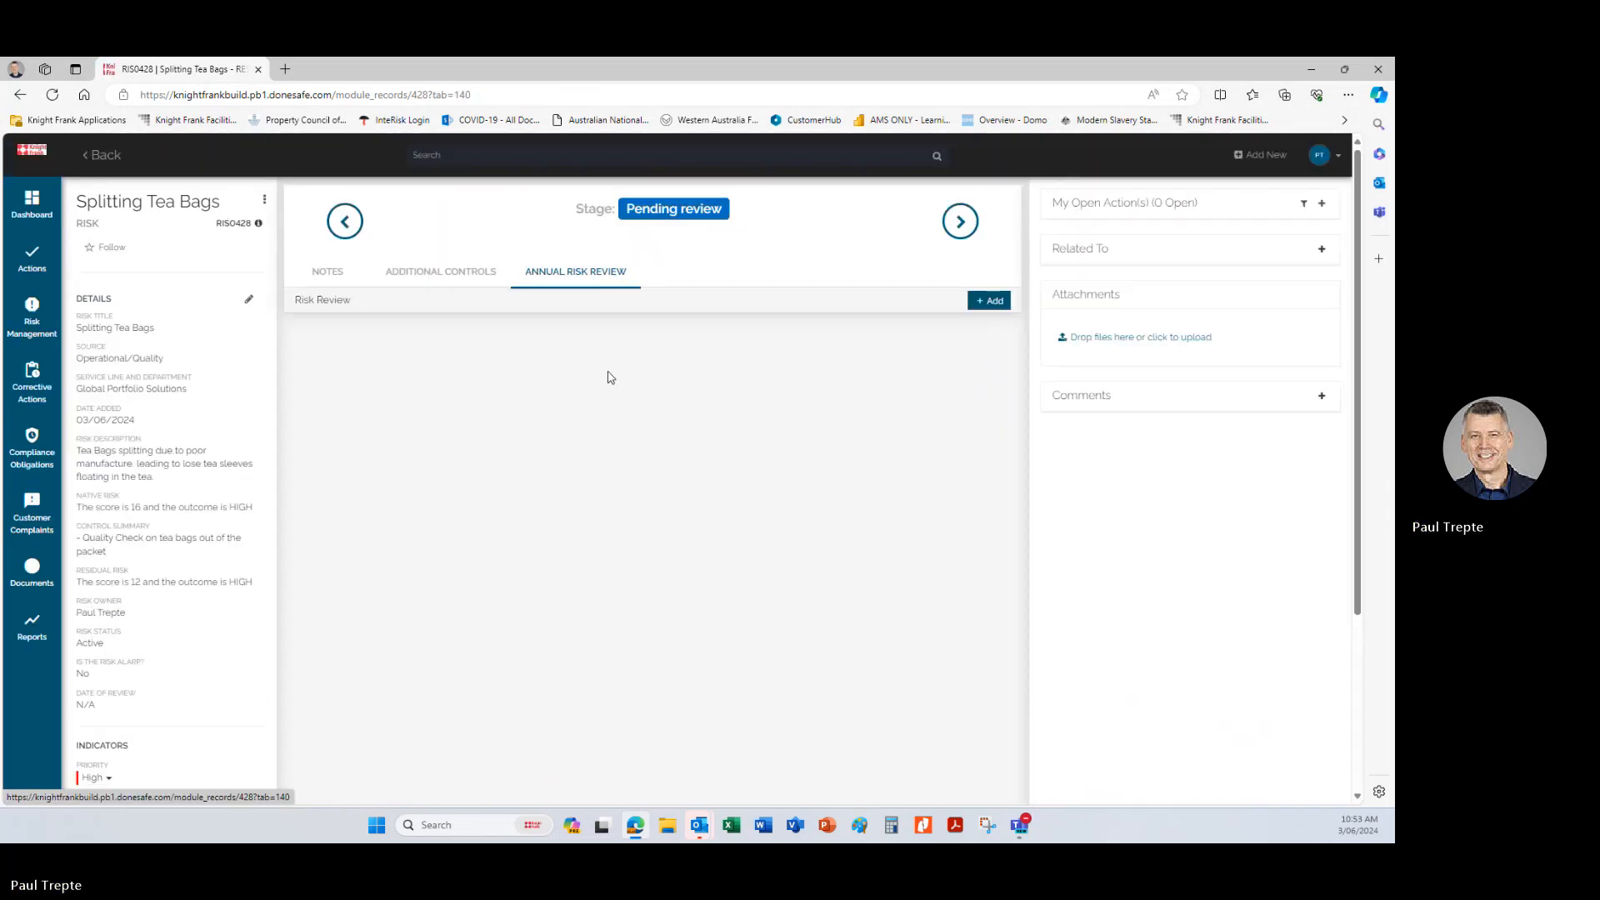
click(987, 299)
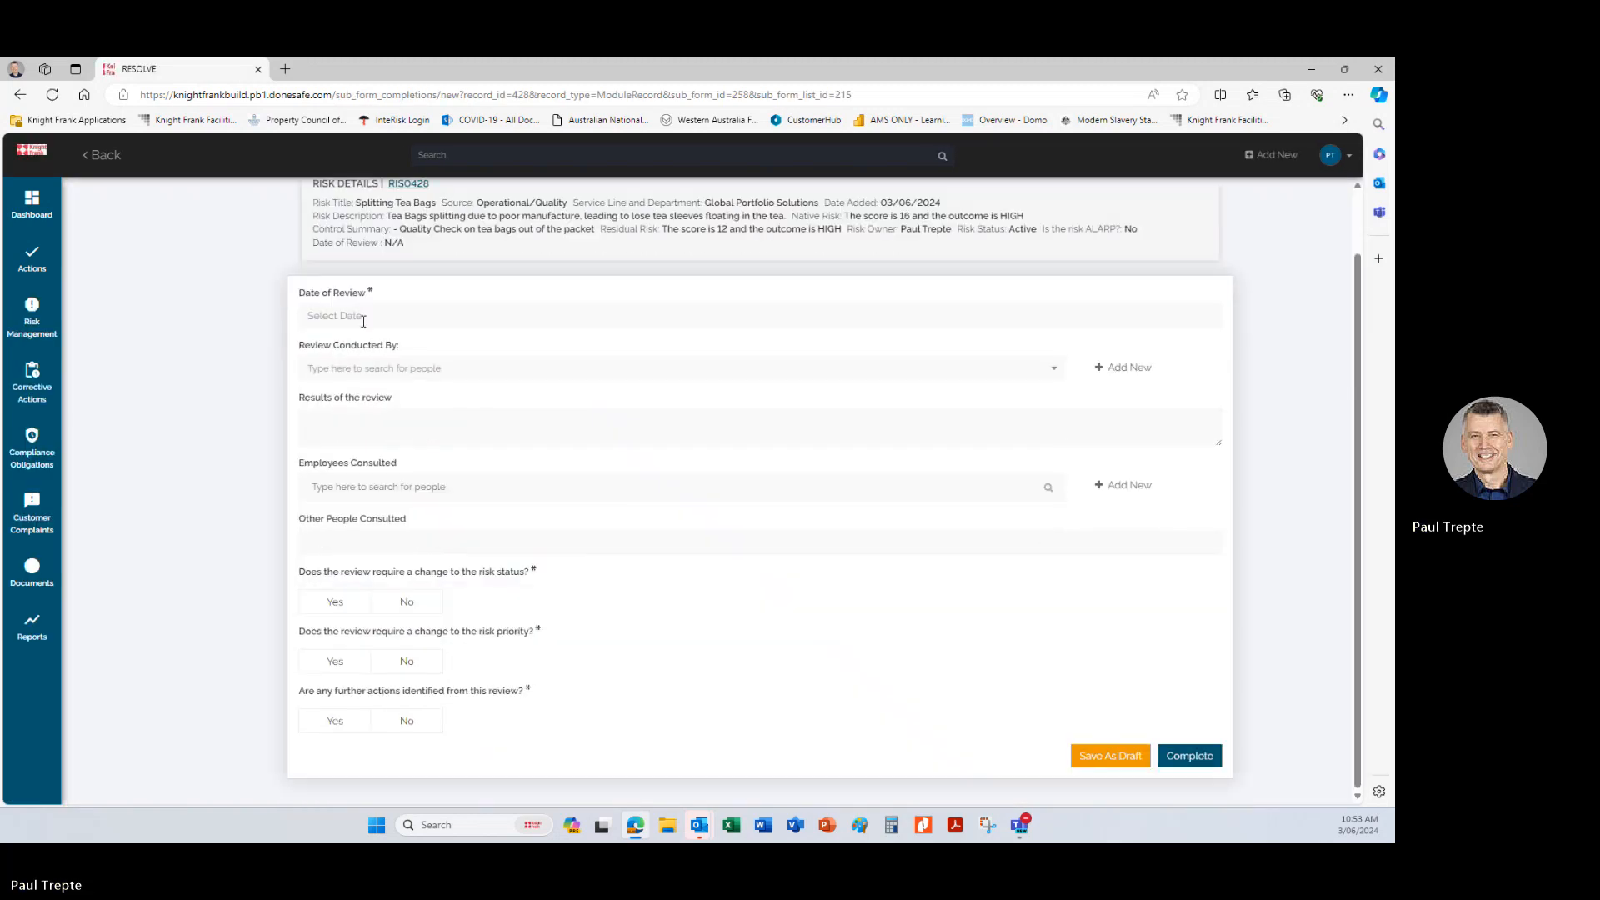
scroll(607, 388, up, 1)
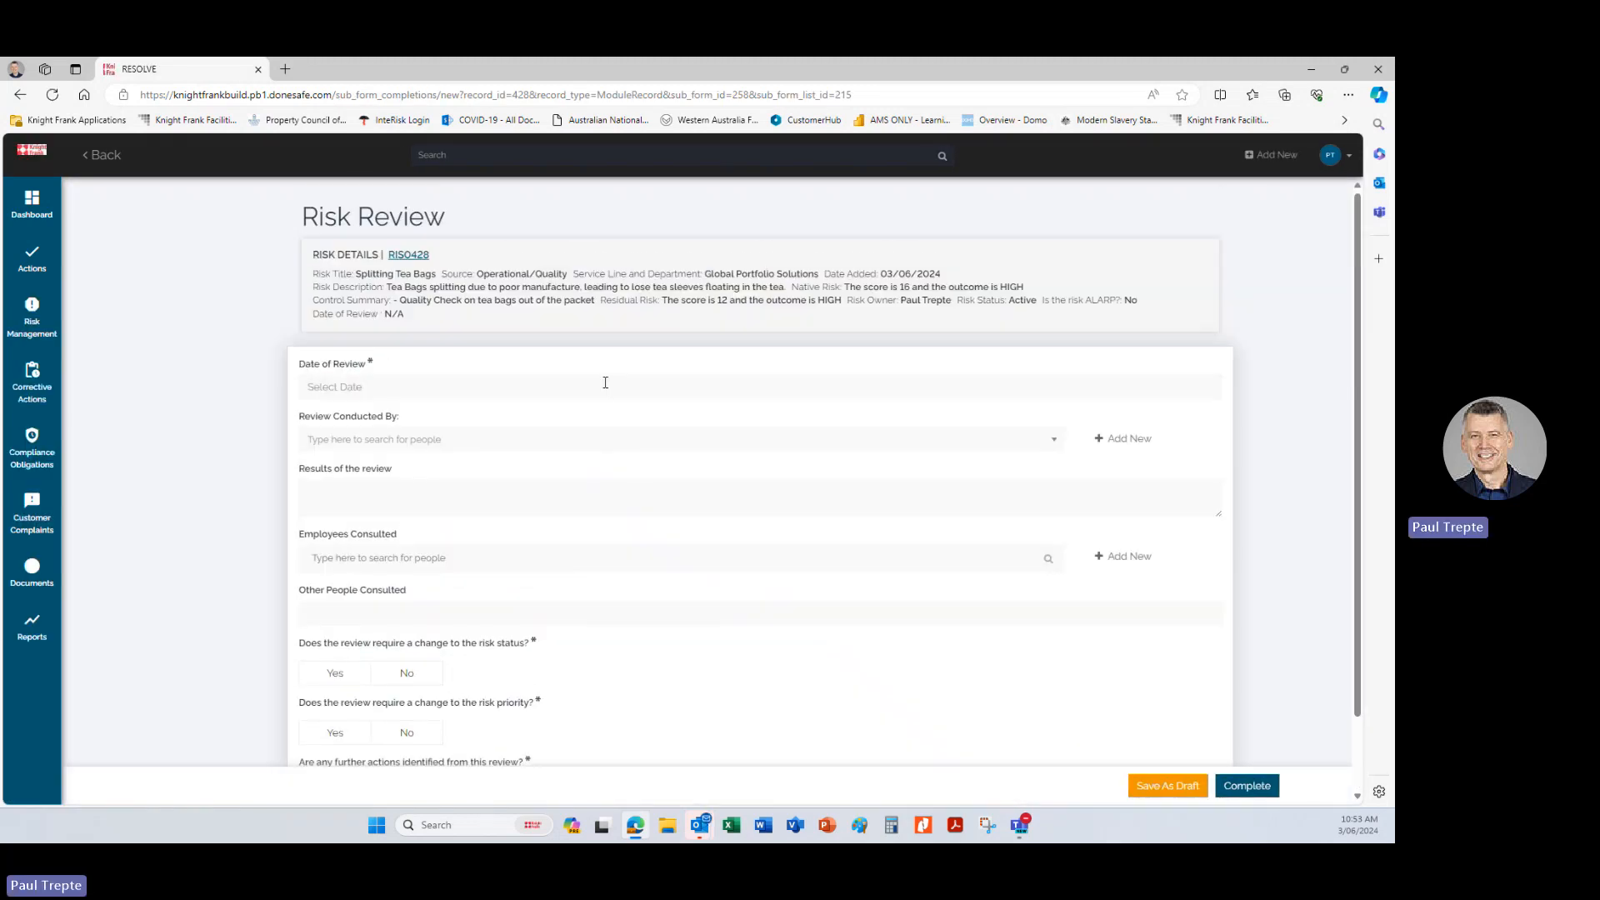
click(372, 386)
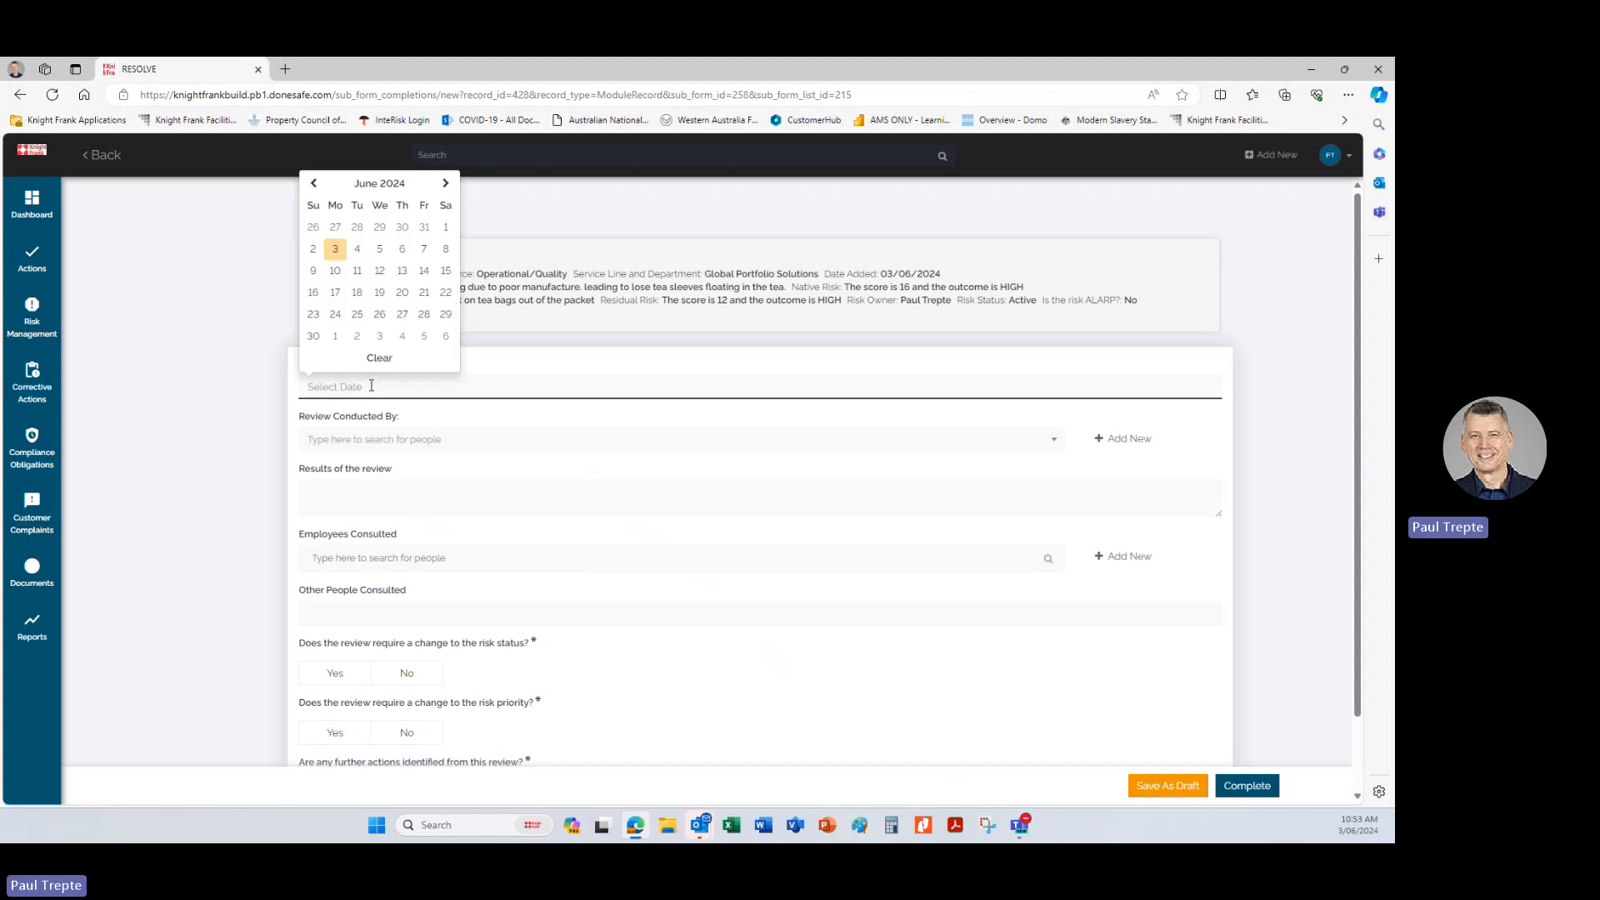
click(335, 248)
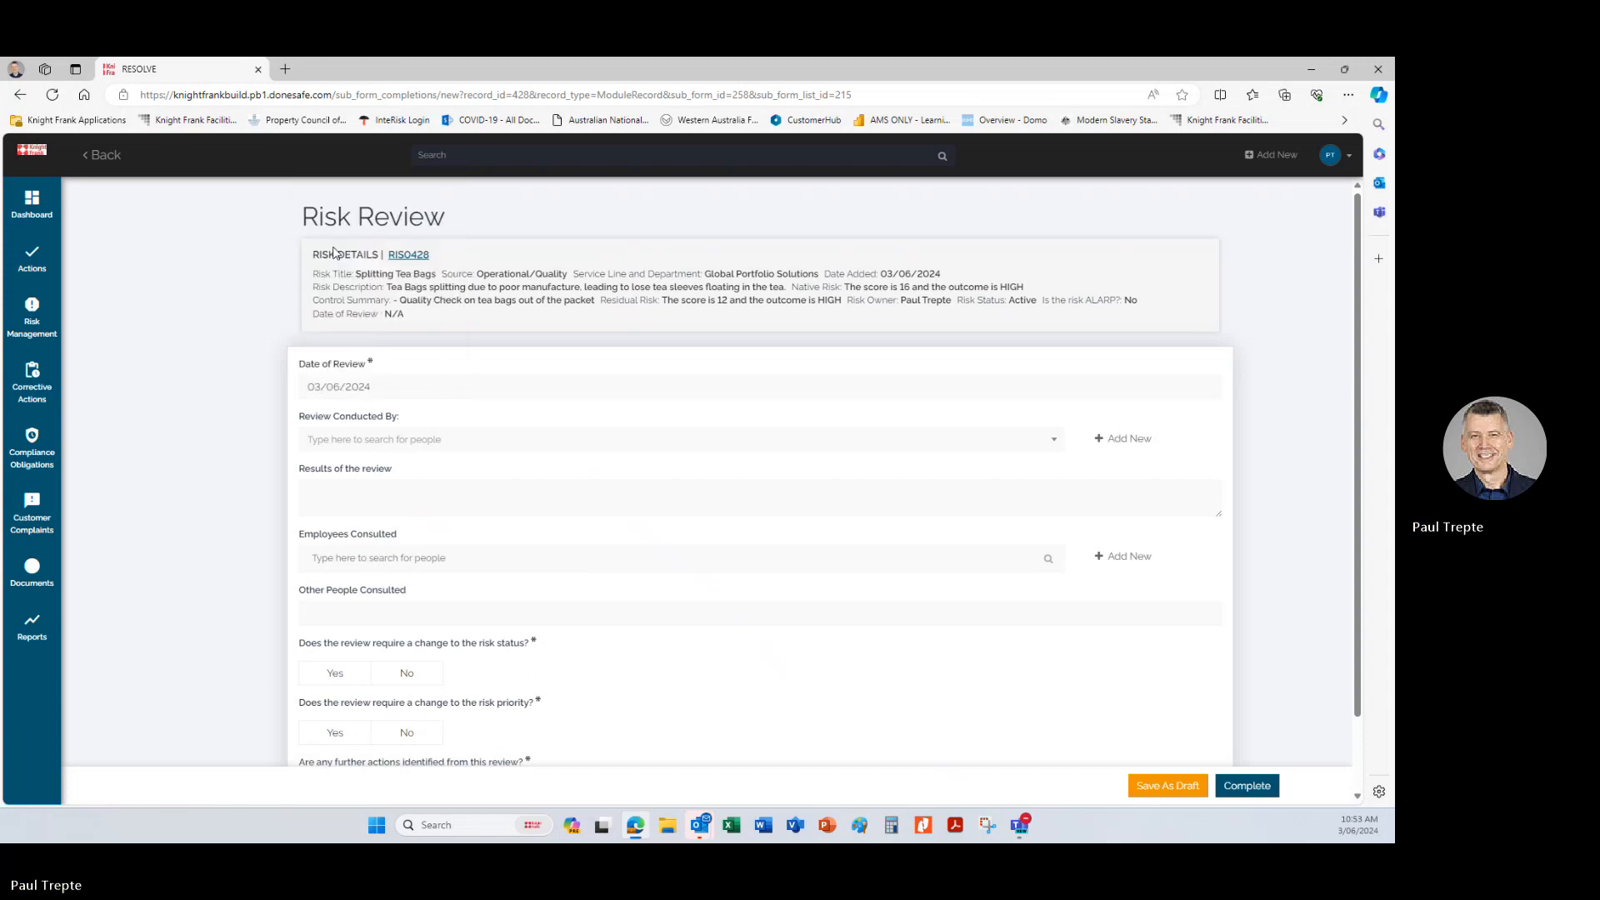
Select yourself as the reviewer and enter "New risk added" as the results of the review.
click(411, 441)
click(393, 481)
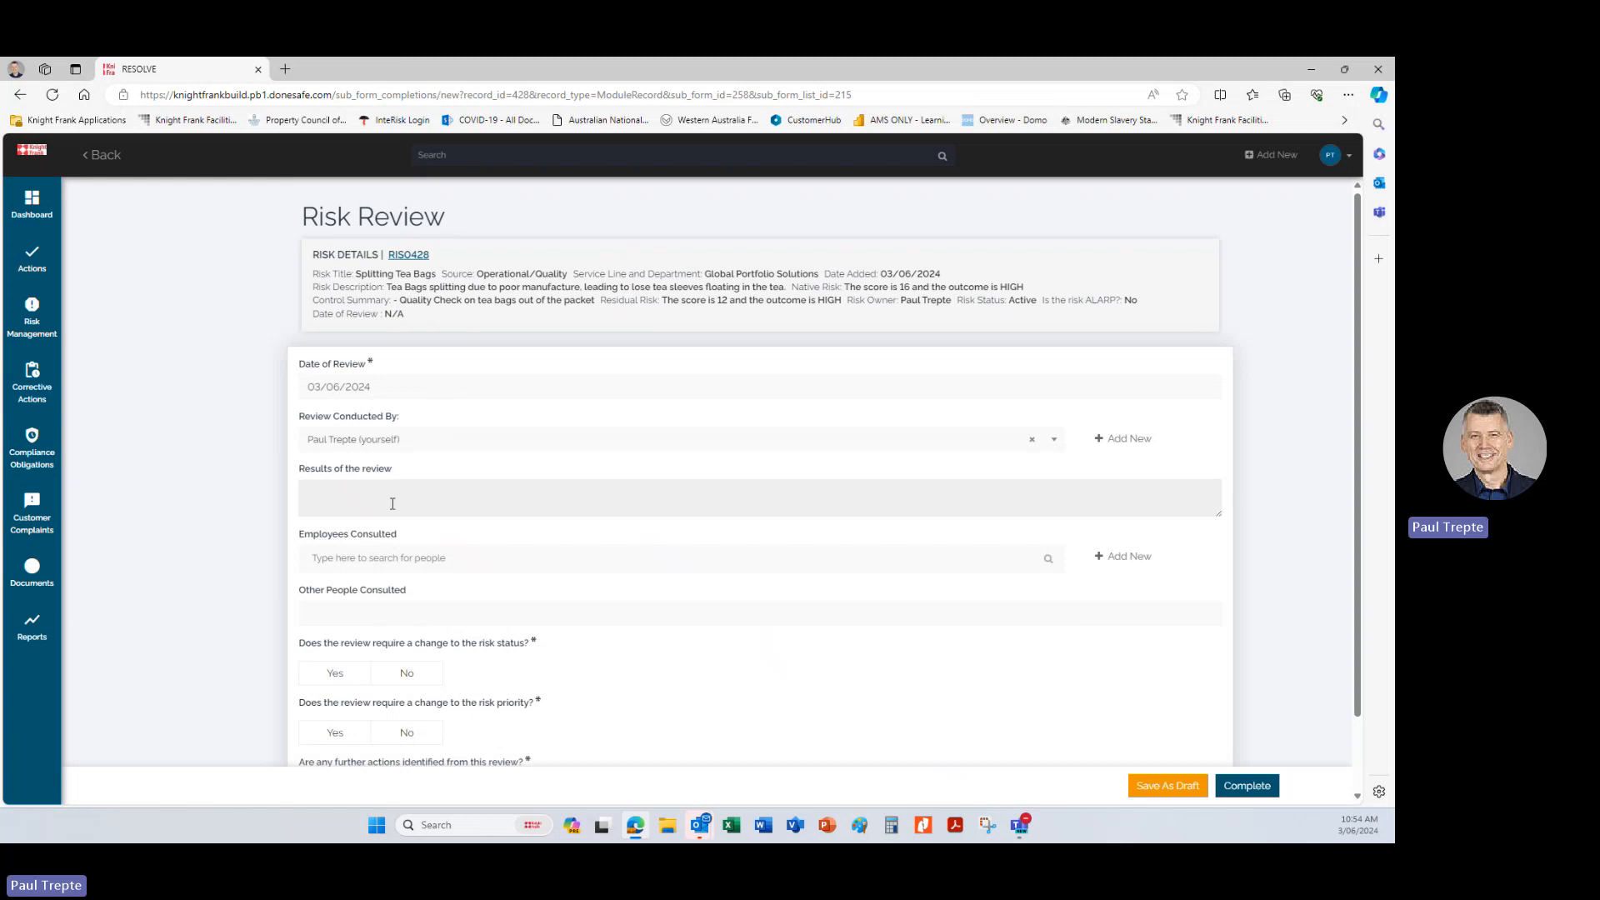
click(392, 500)
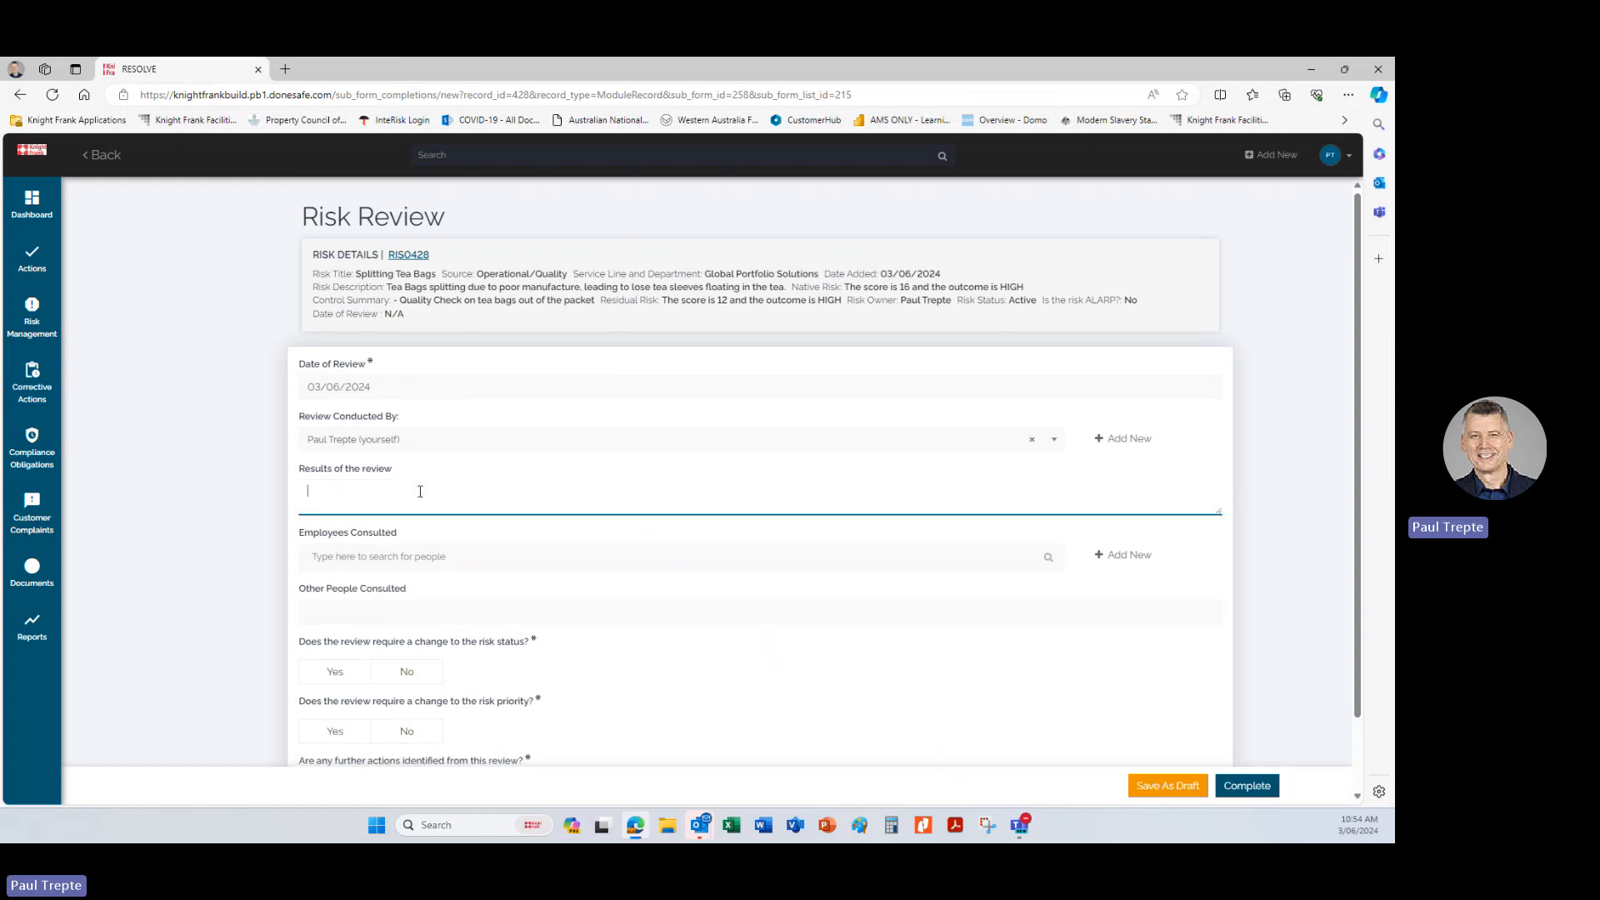
text(New risk added)
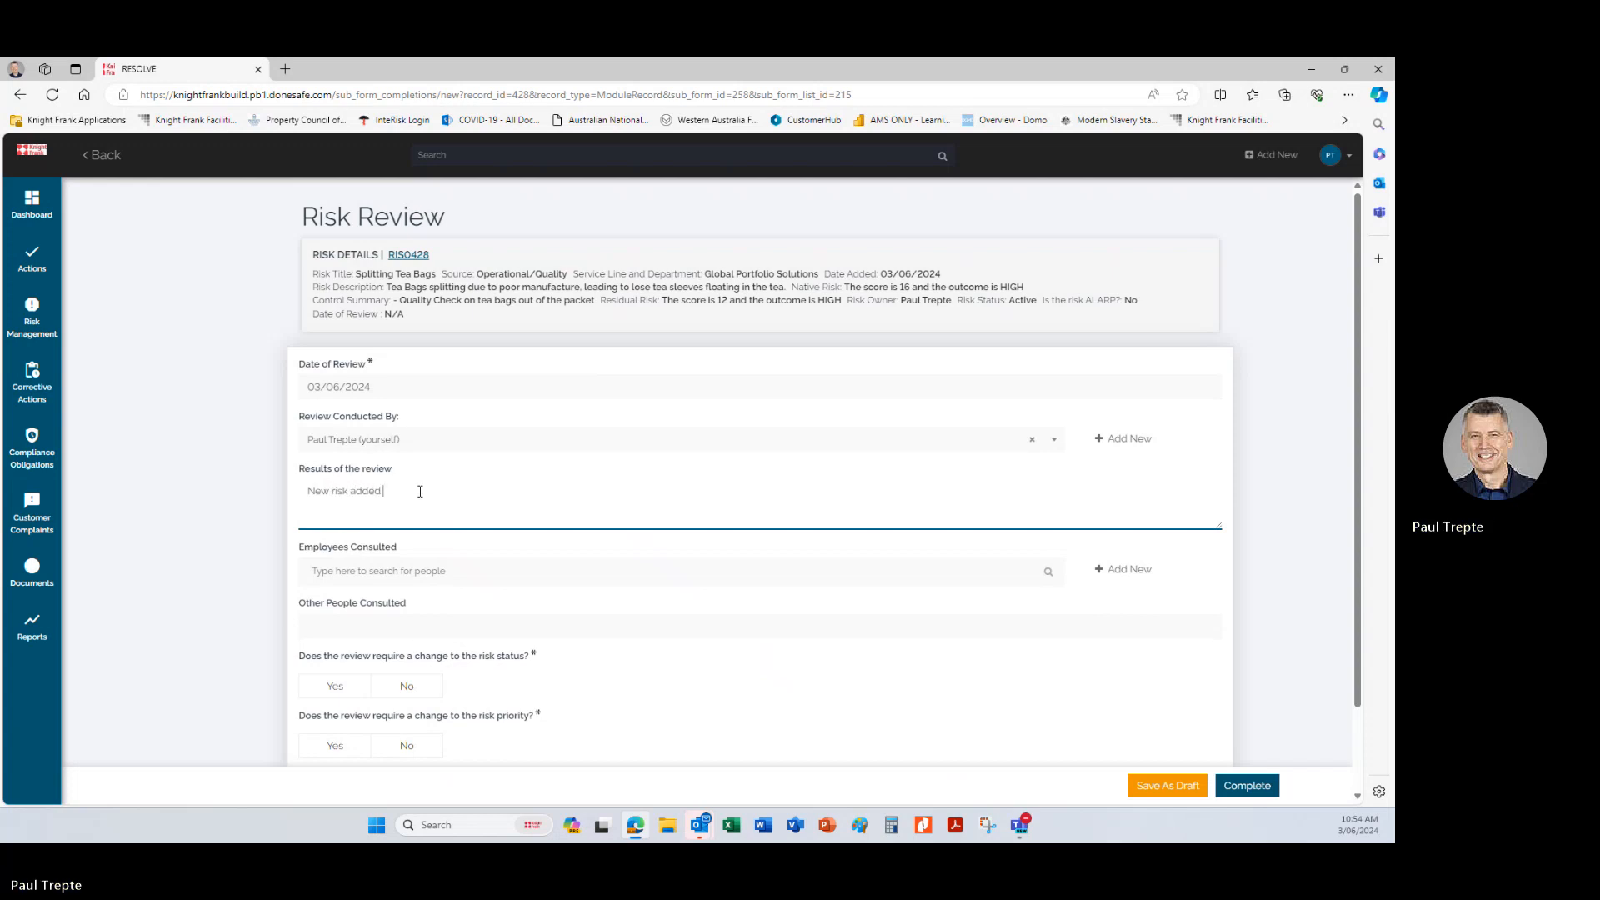
scroll(420, 492, down, 2)
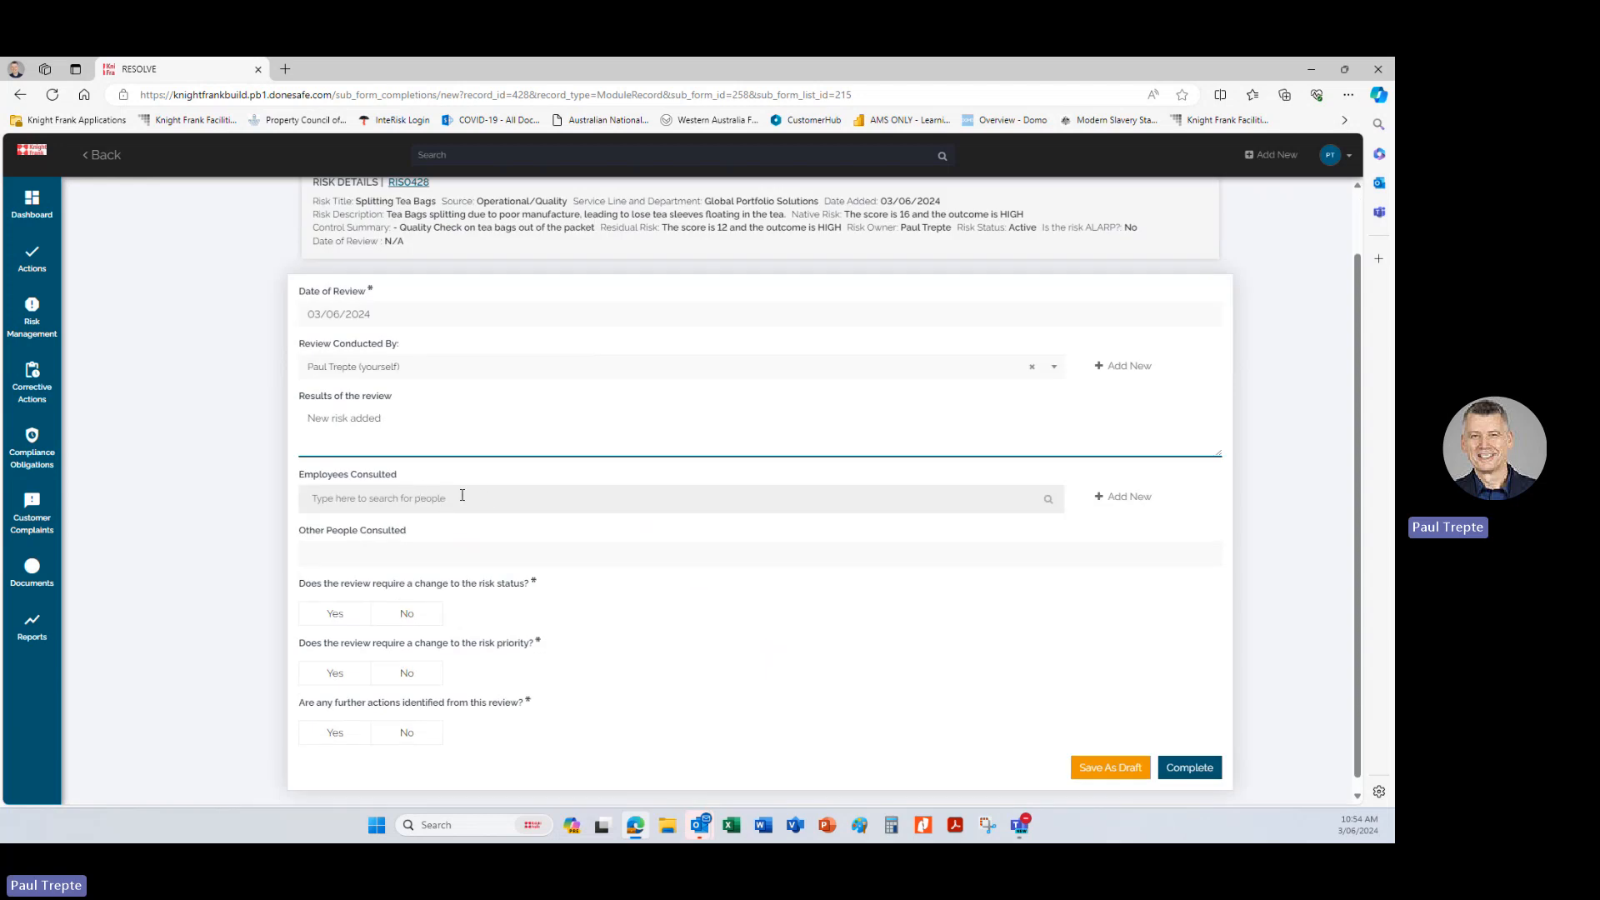
click(410, 556)
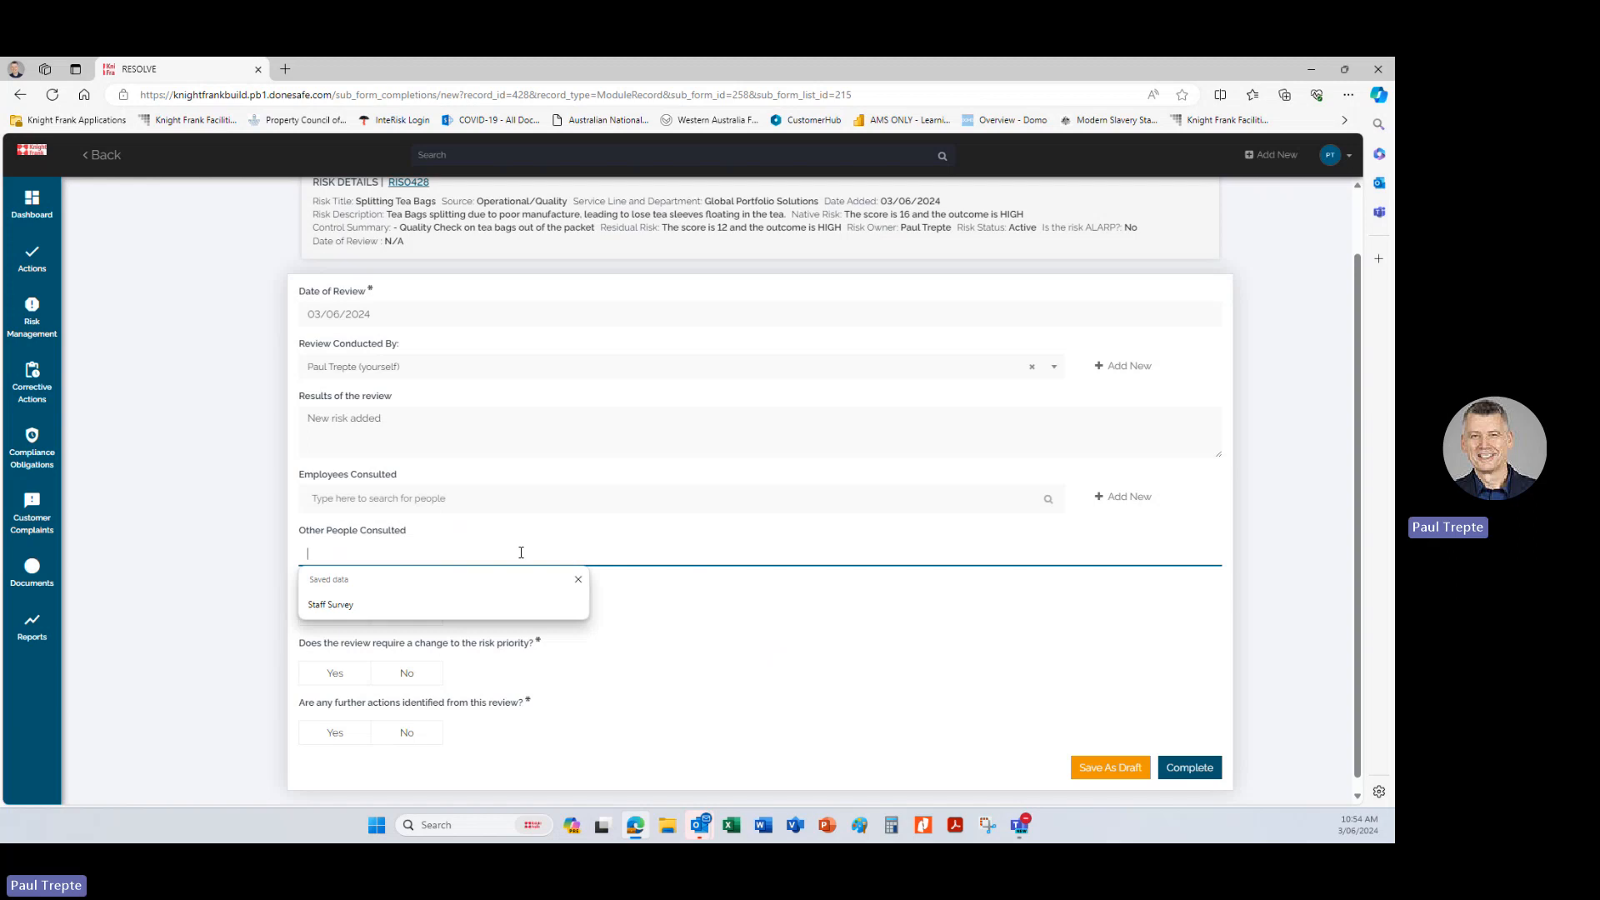
click(428, 501)
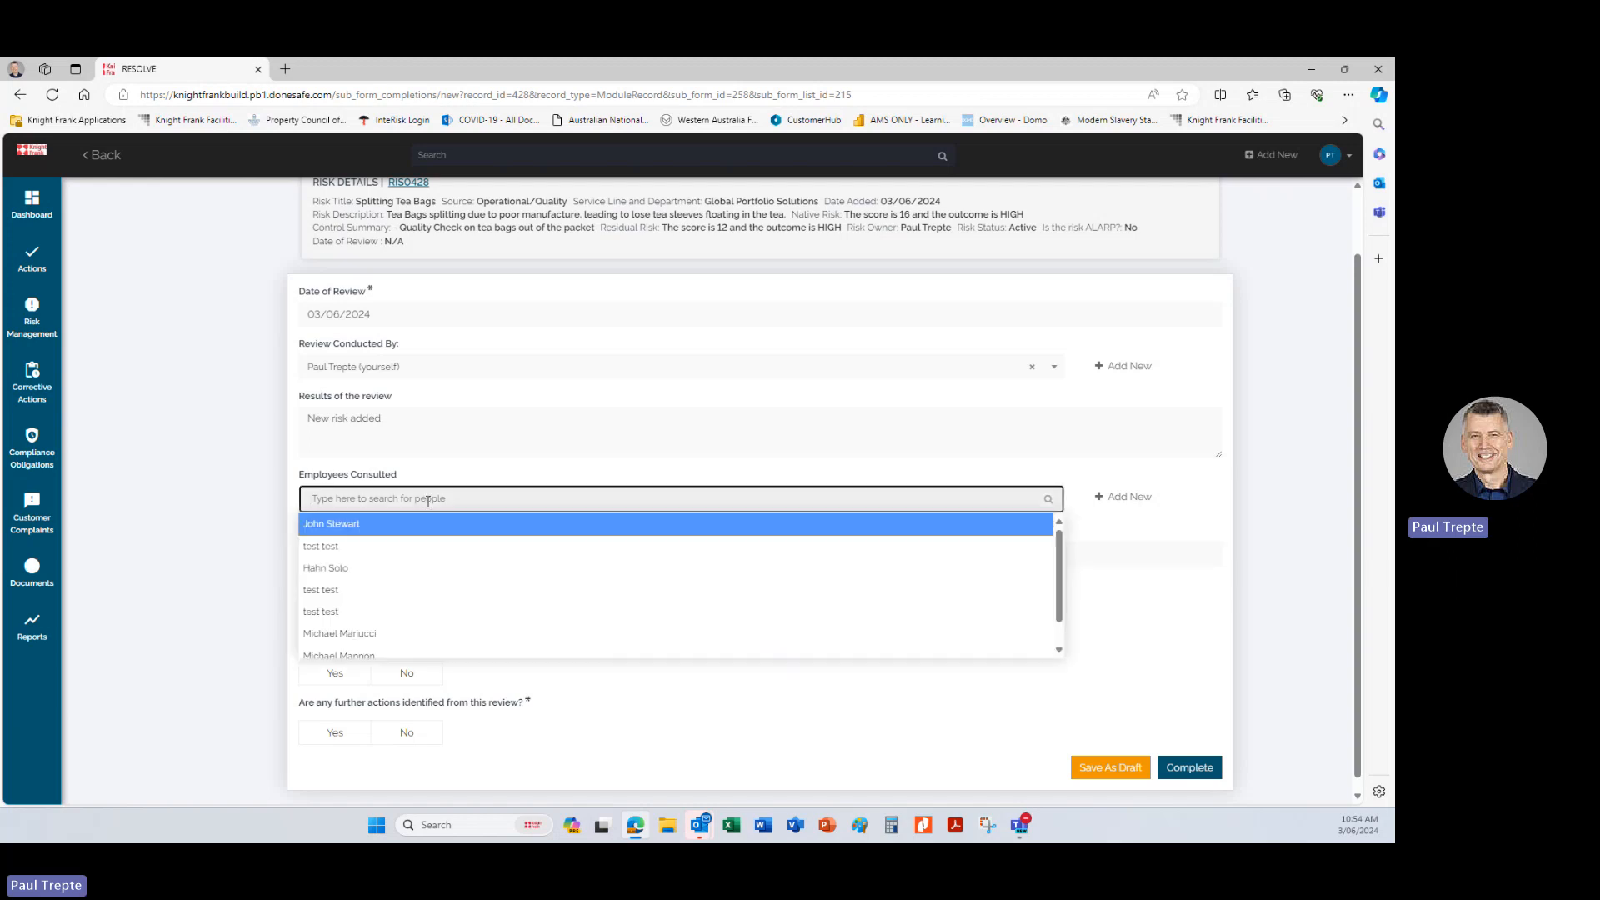
click(474, 471)
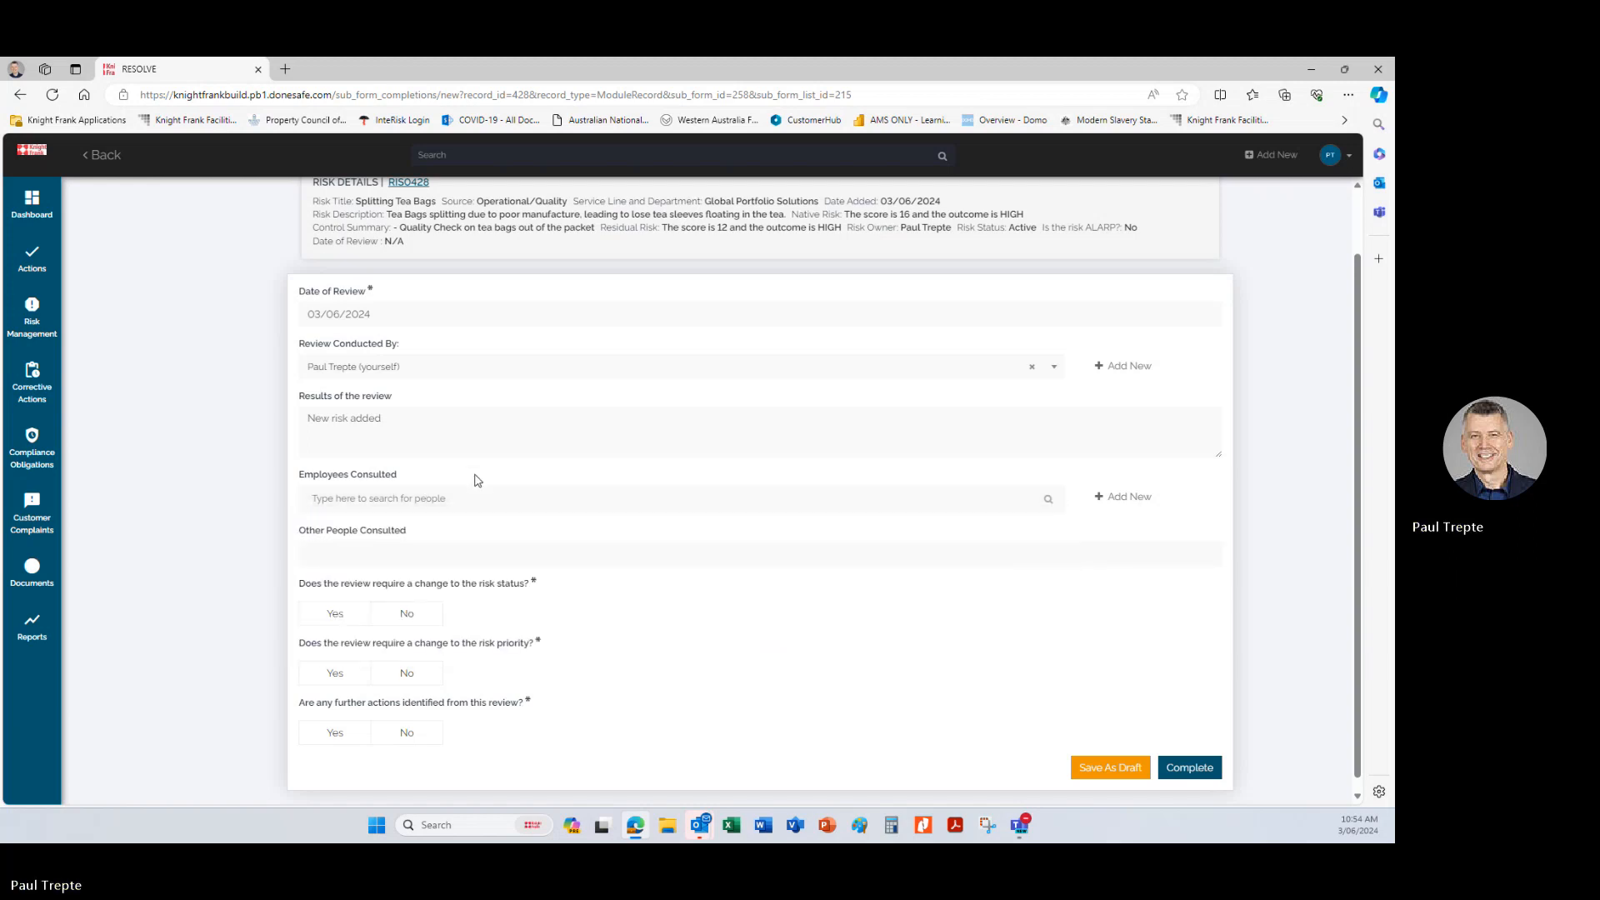
click(427, 546)
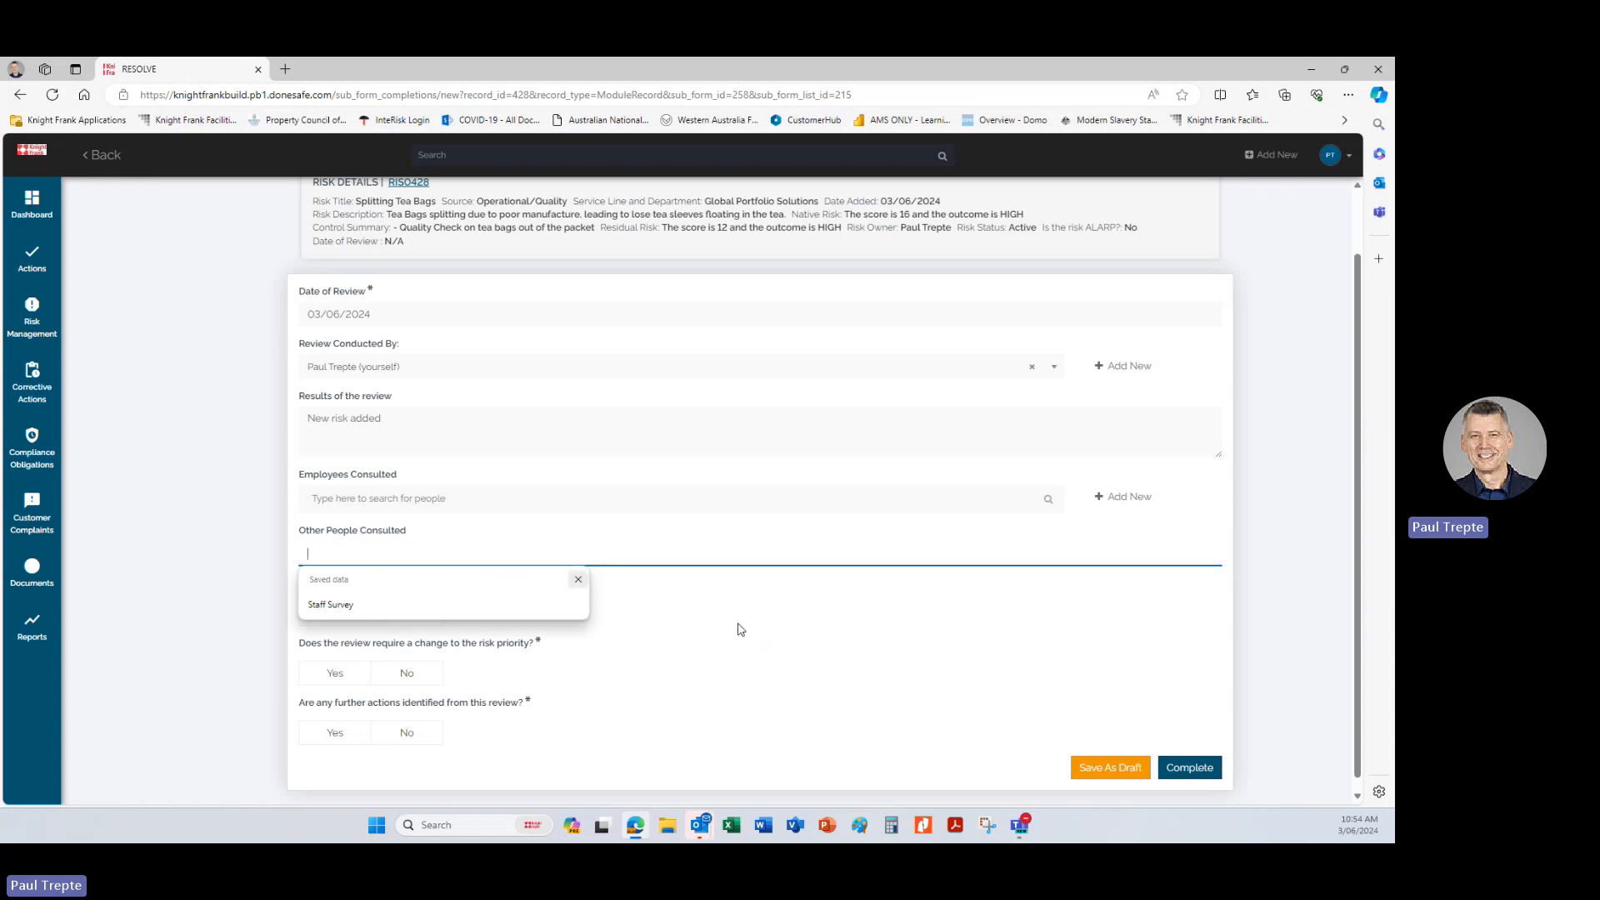
click(739, 629)
Answer No to the review questions on changing the risk status, changing the risk priority and identifying further actions.
scroll(450, 538, down, 1)
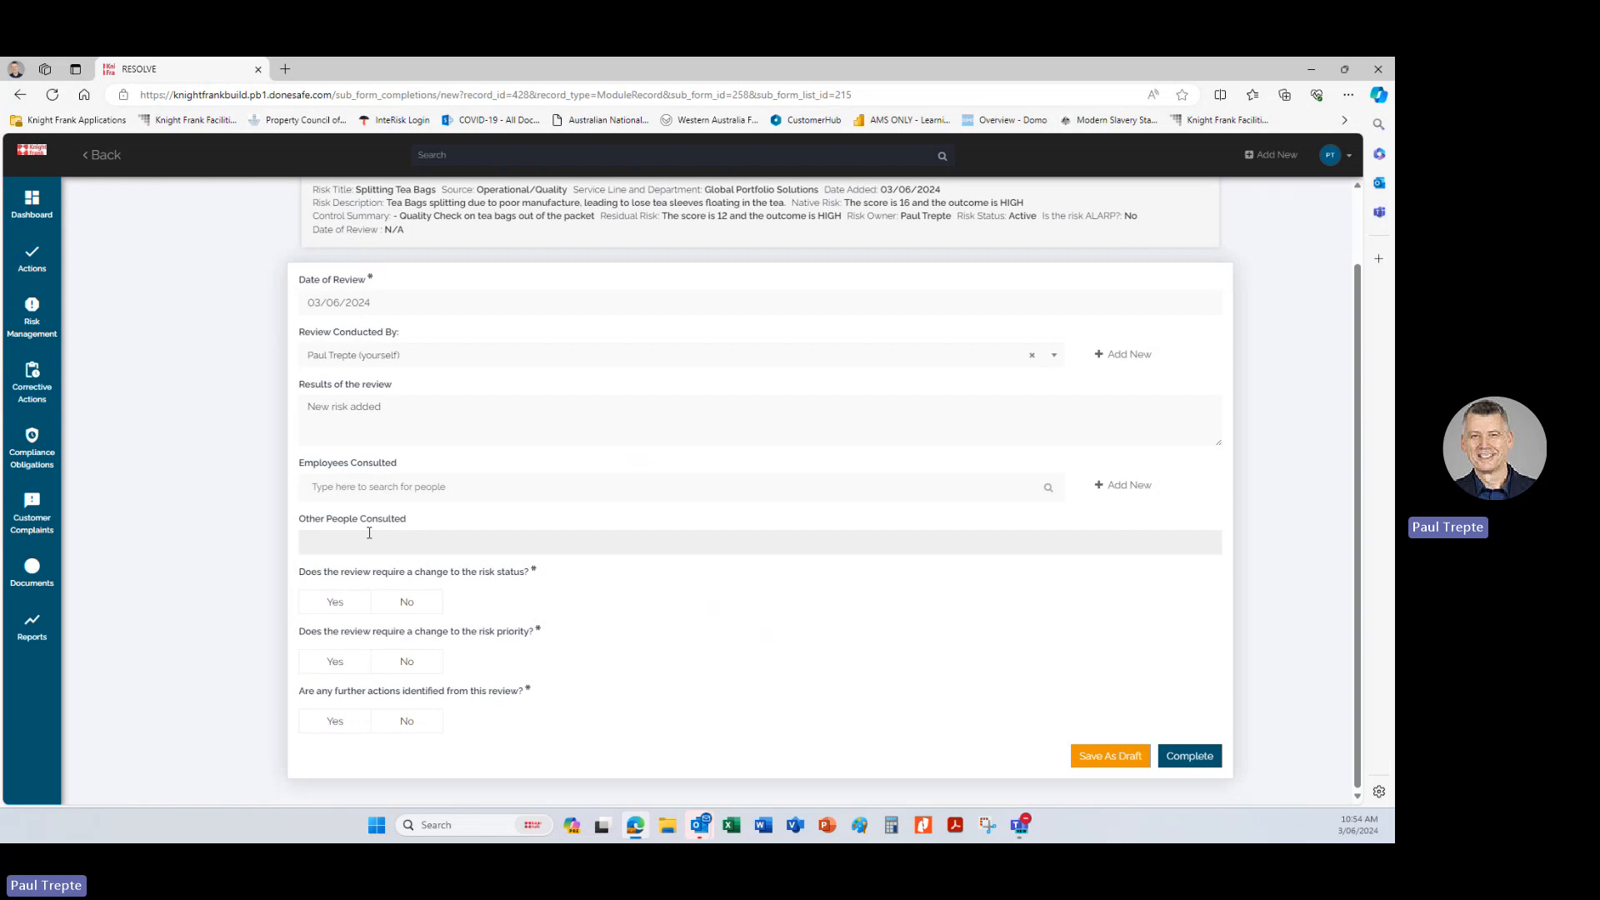
click(396, 609)
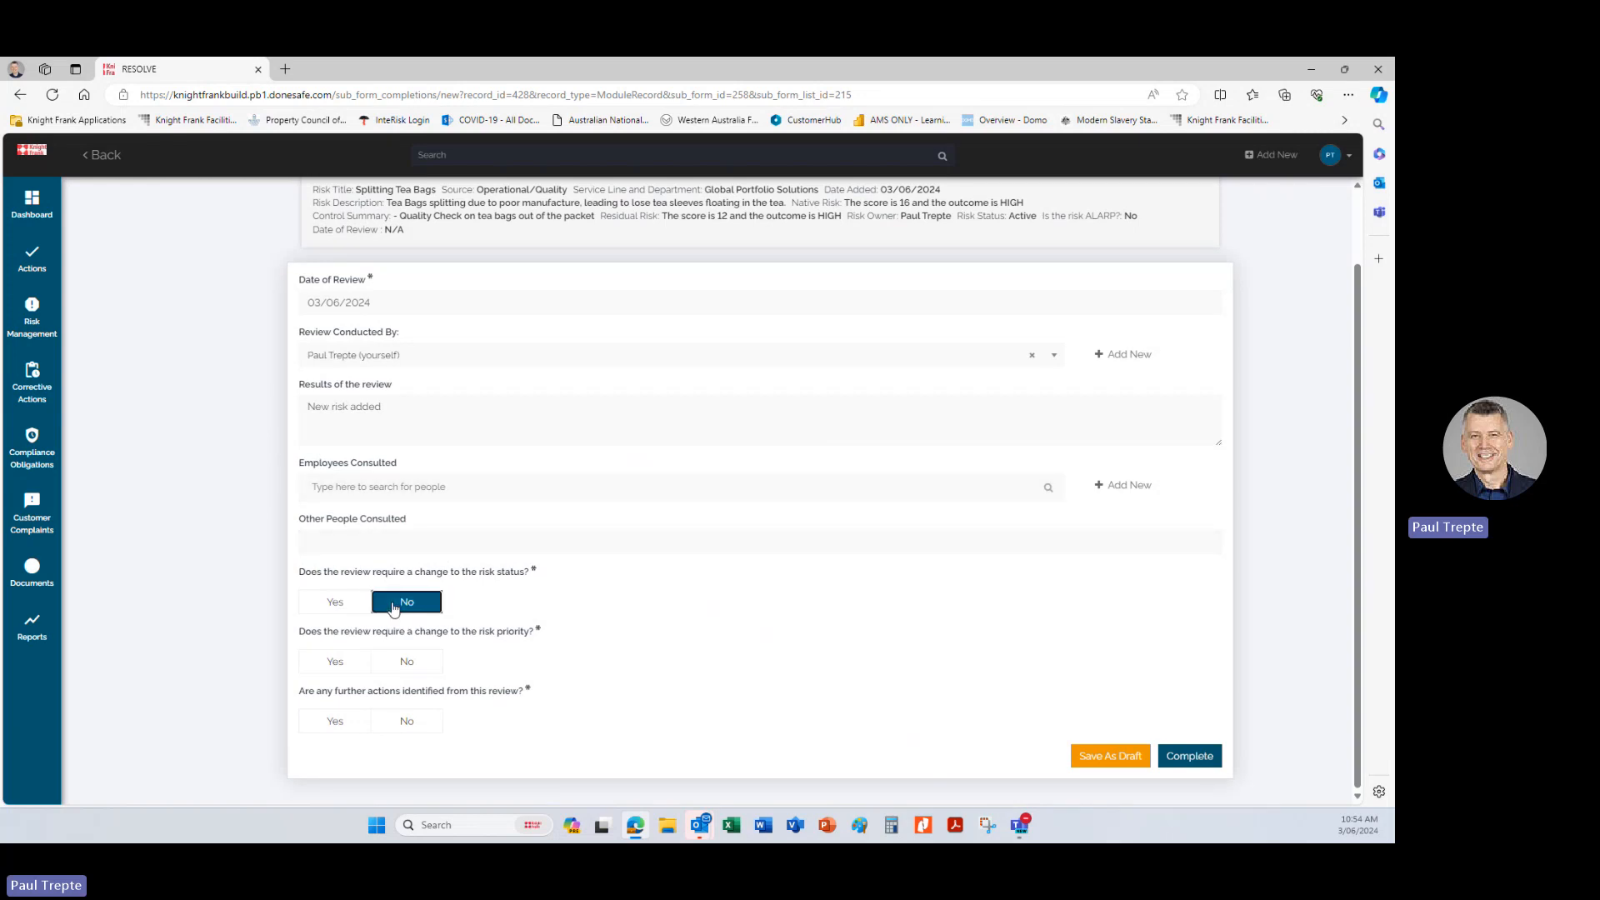
click(413, 662)
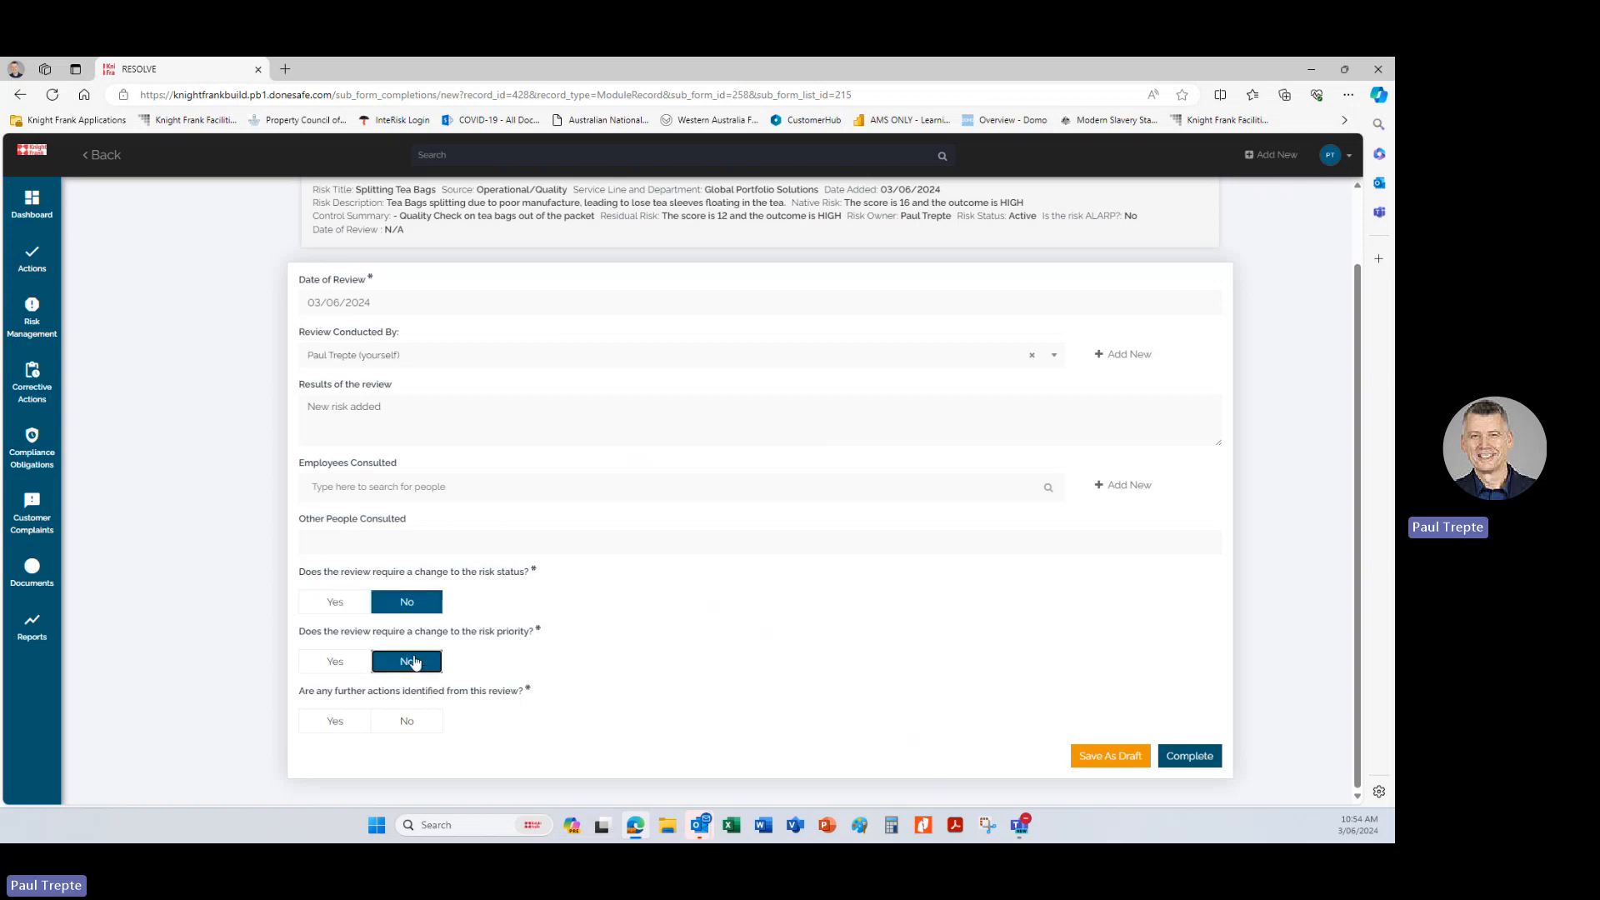
click(429, 728)
click(350, 723)
click(400, 731)
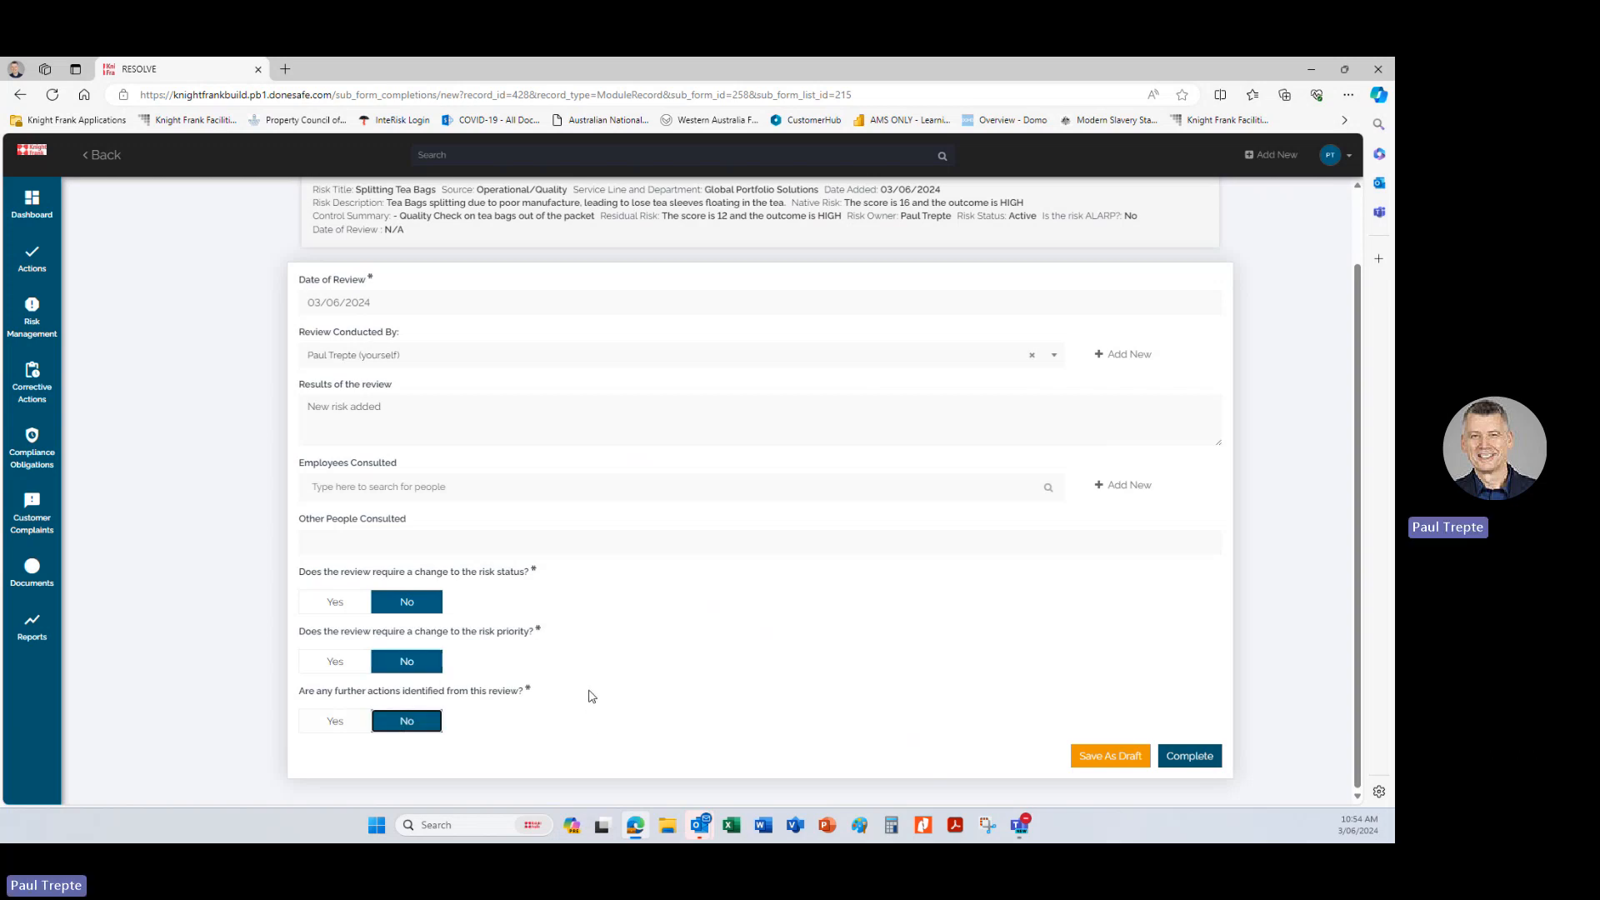
click(330, 721)
scroll(581, 696, down, 2)
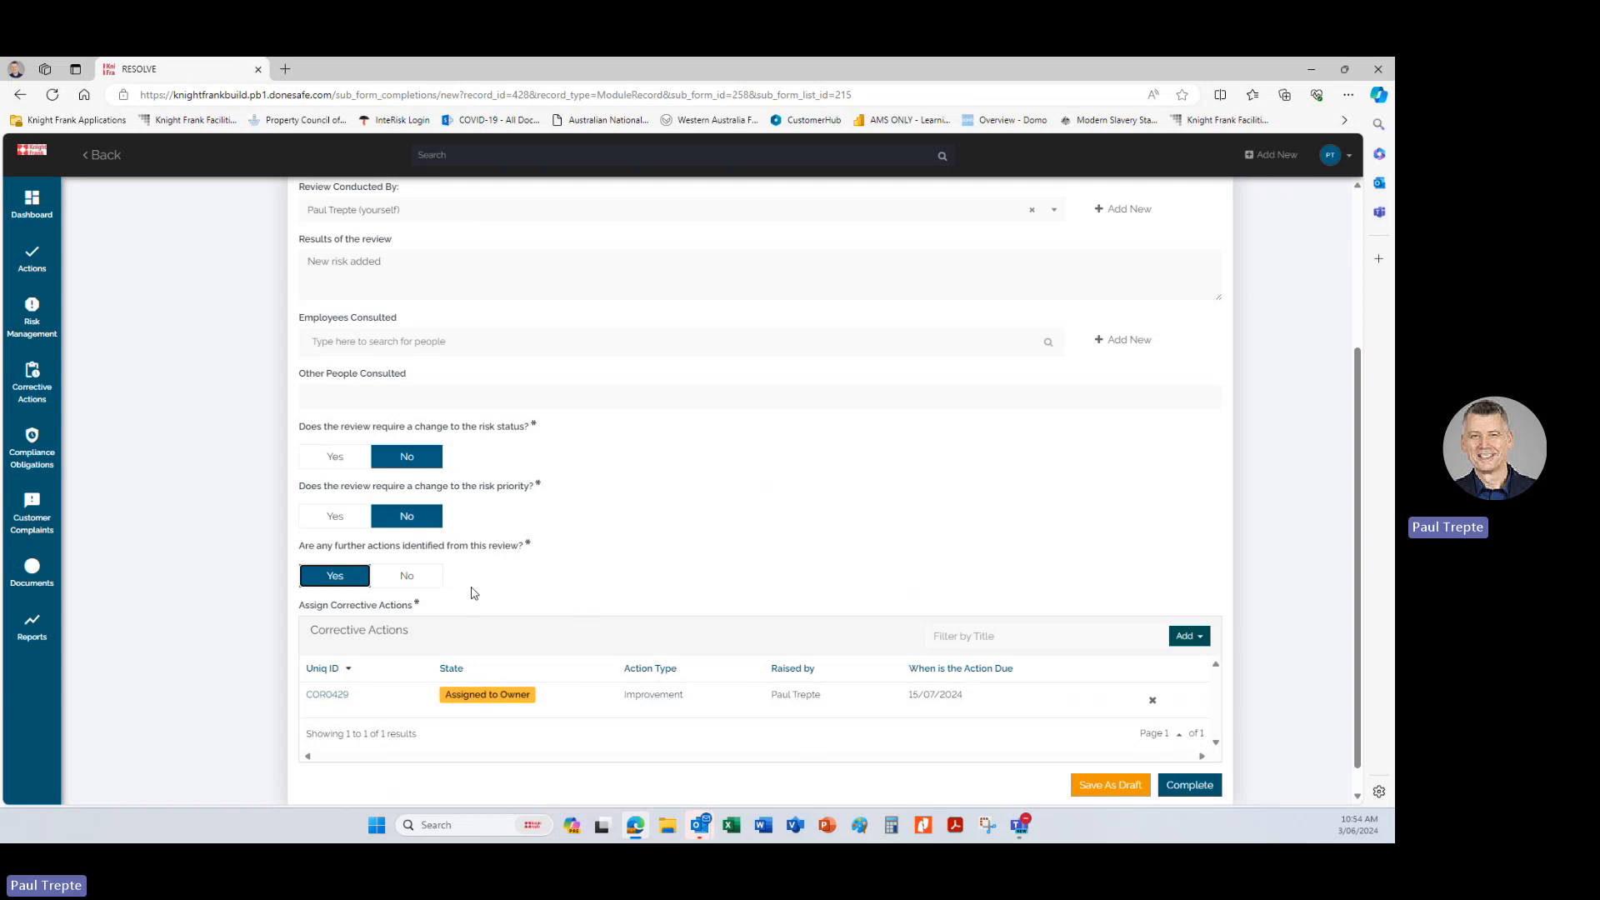
click(411, 578)
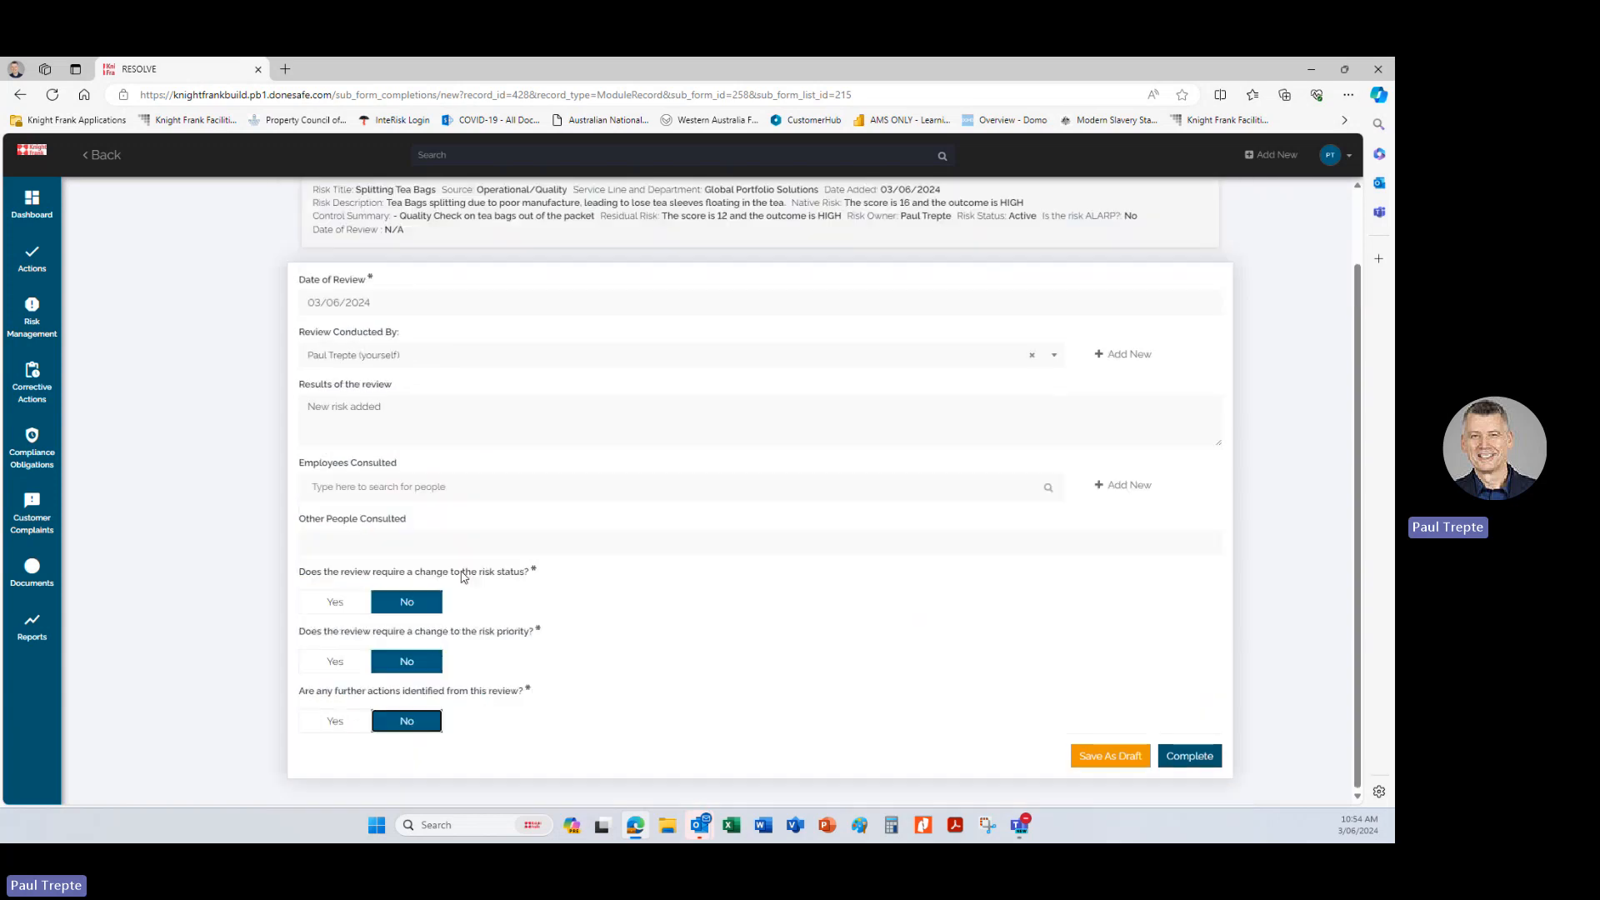
Complete the risk review form and refresh the changed Splitting Tea Bags record.
click(1189, 757)
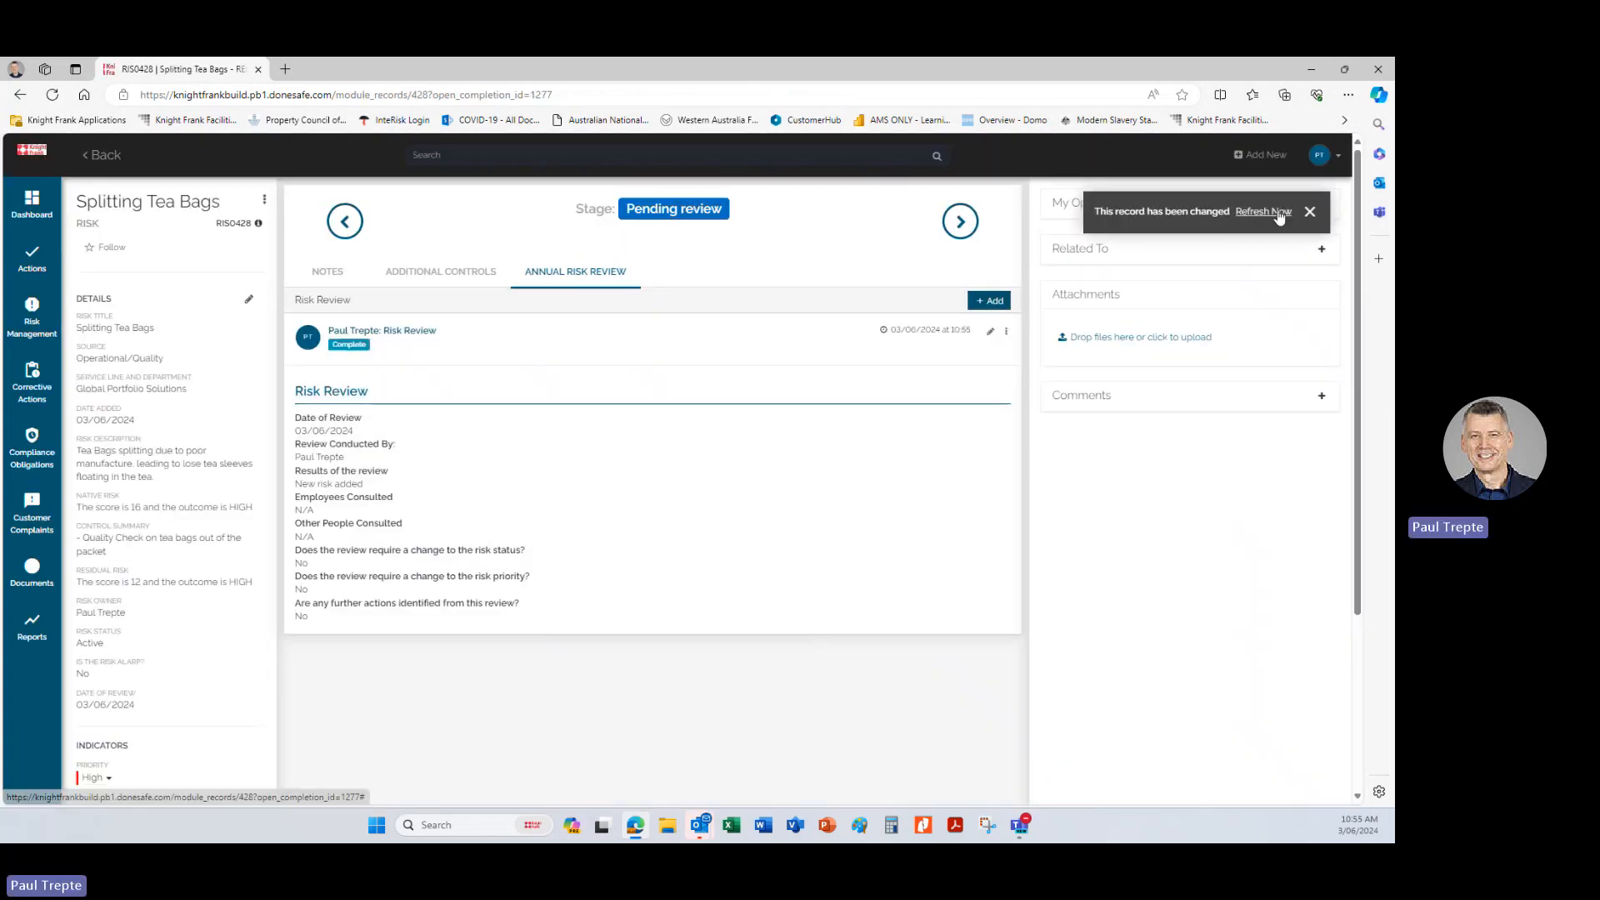
click(1267, 212)
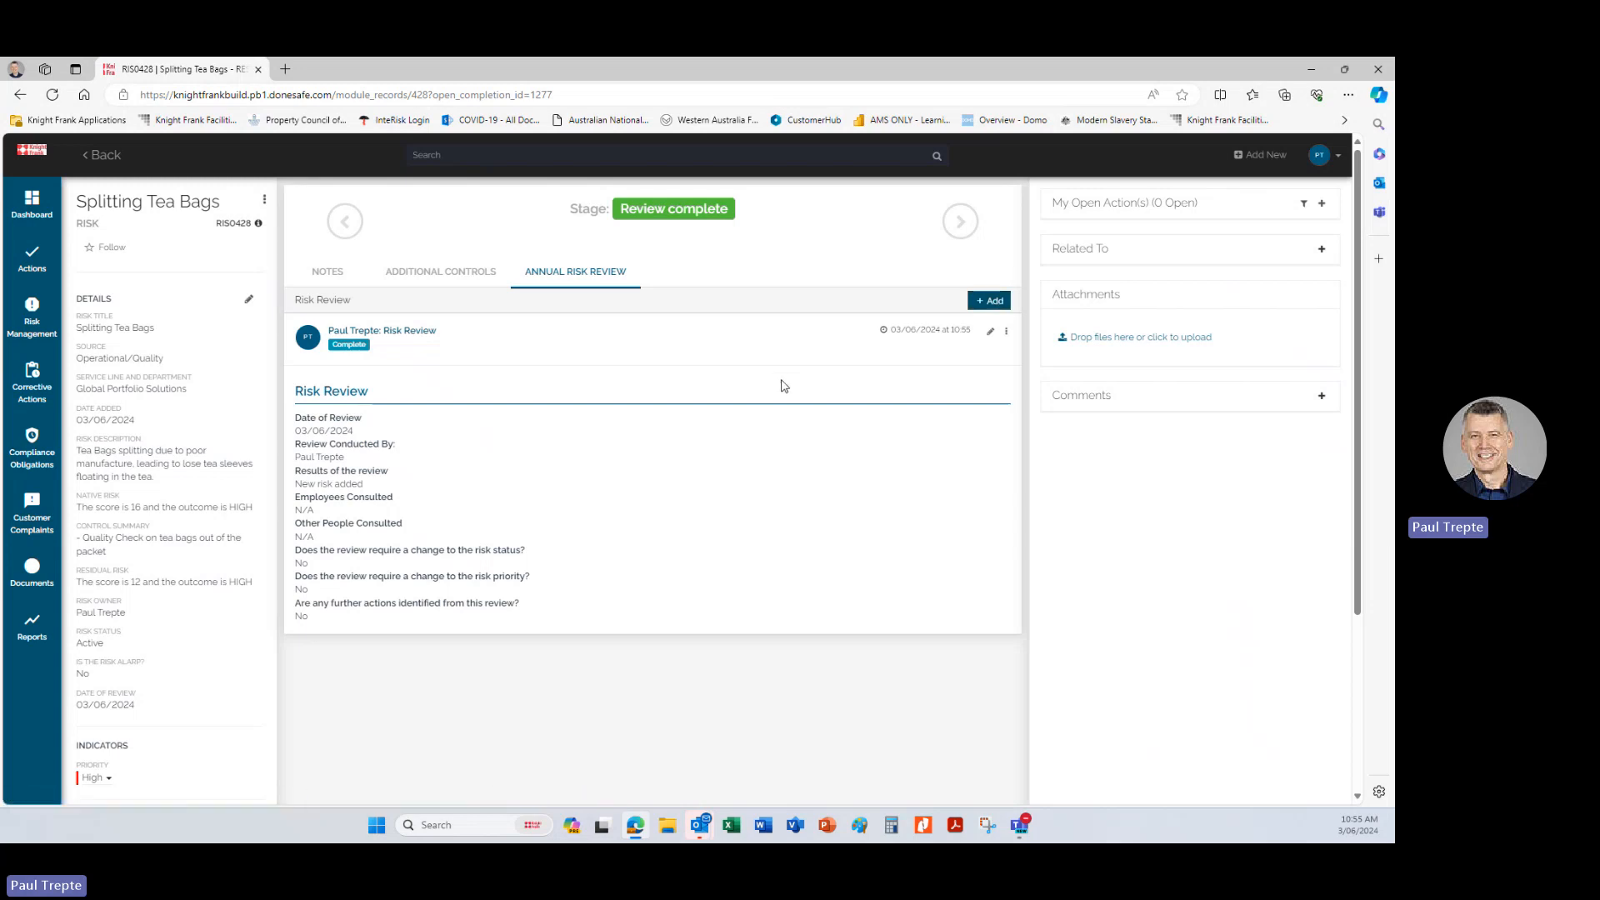
Examine the notes, details and additional controls of the Splitting Tea Bags risk record.
click(342, 275)
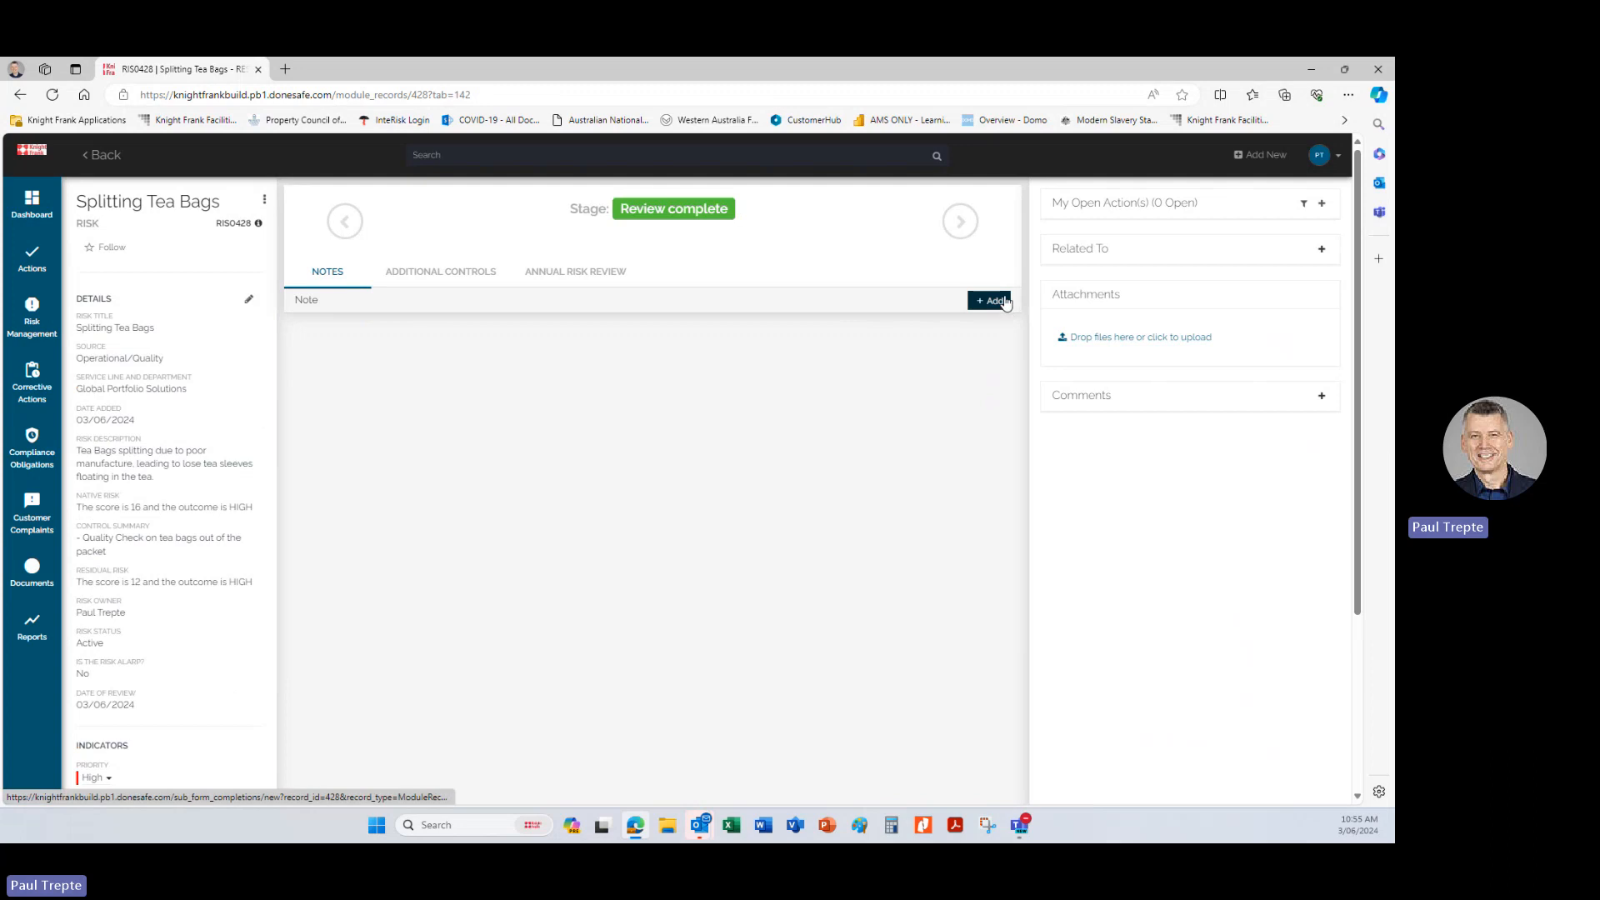
scroll(511, 525, down, 3)
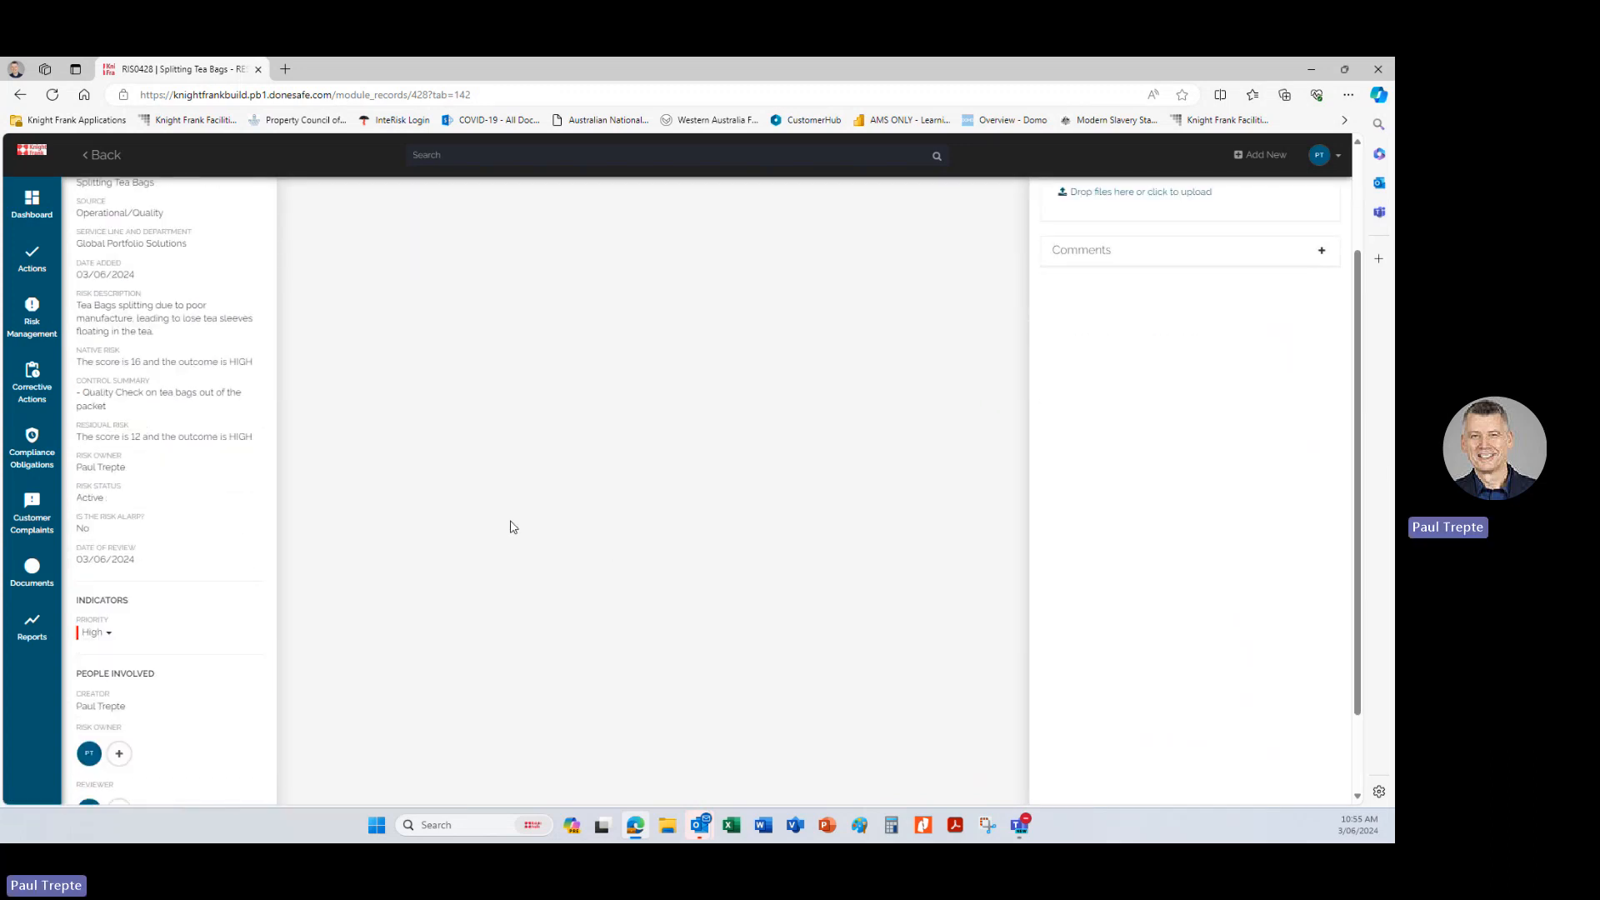
scroll(265, 553, up, 5)
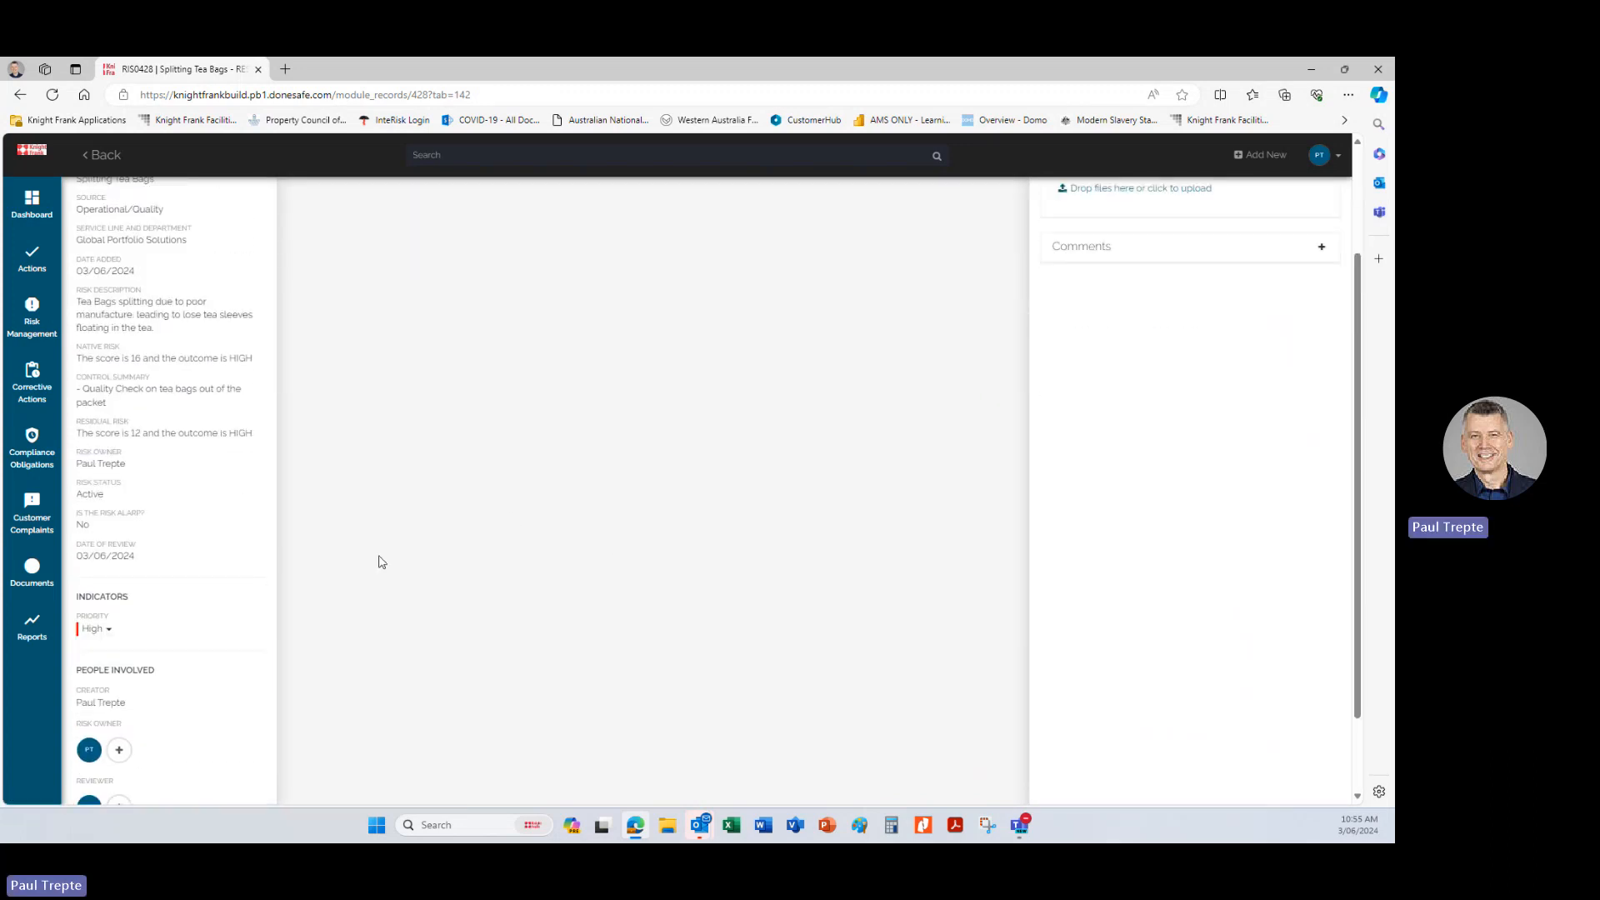
scroll(379, 561, up, 1)
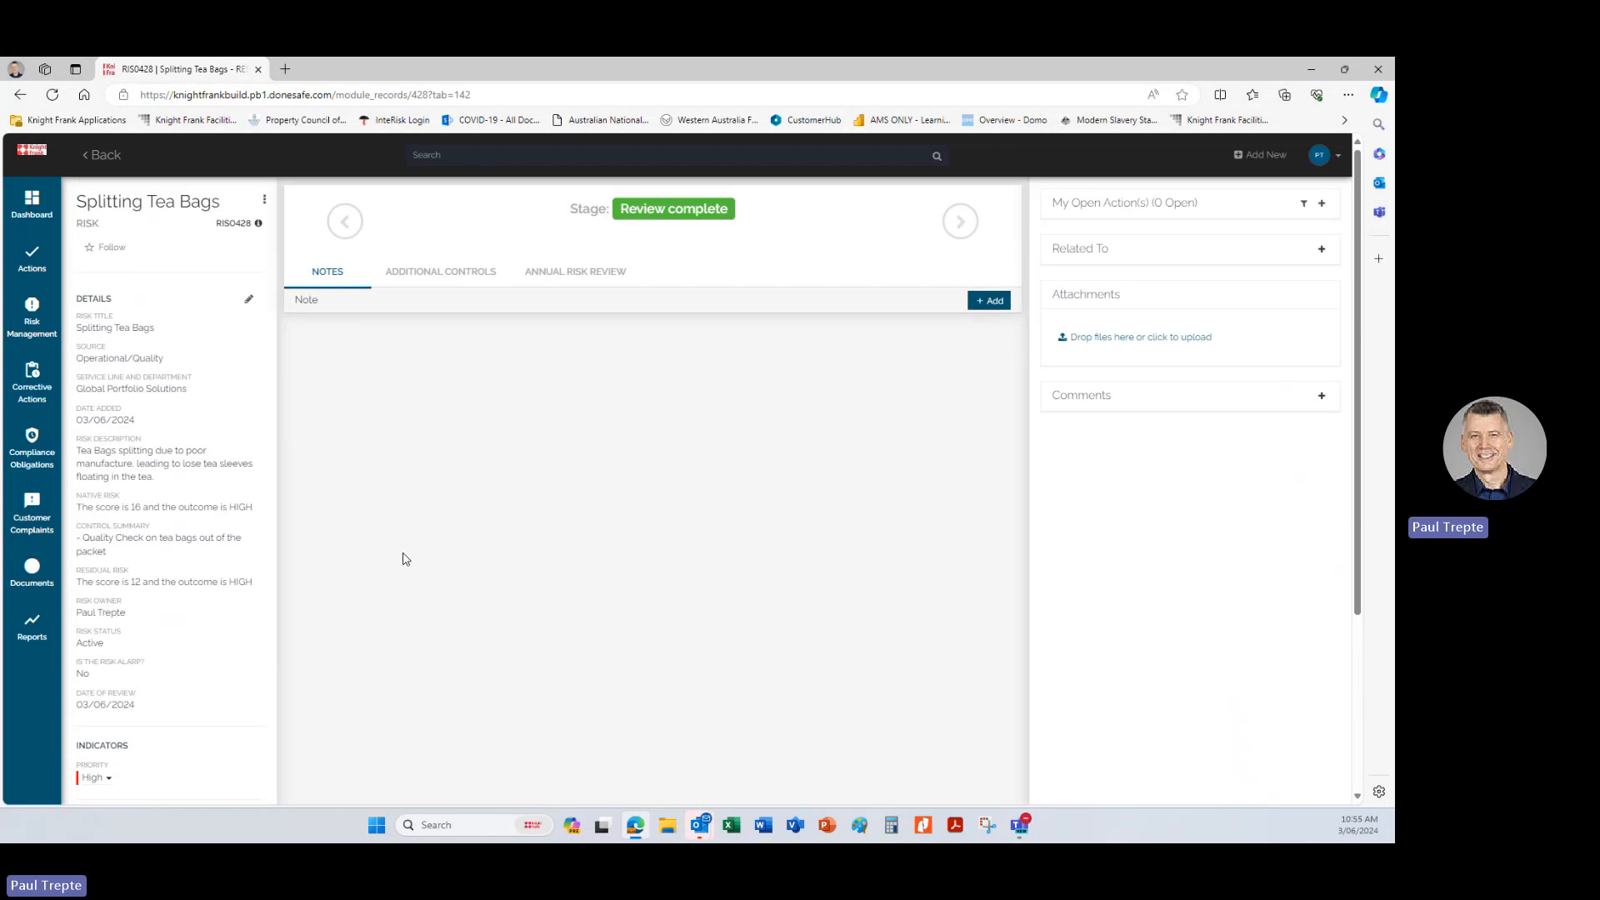
scroll(404, 559, down, 1)
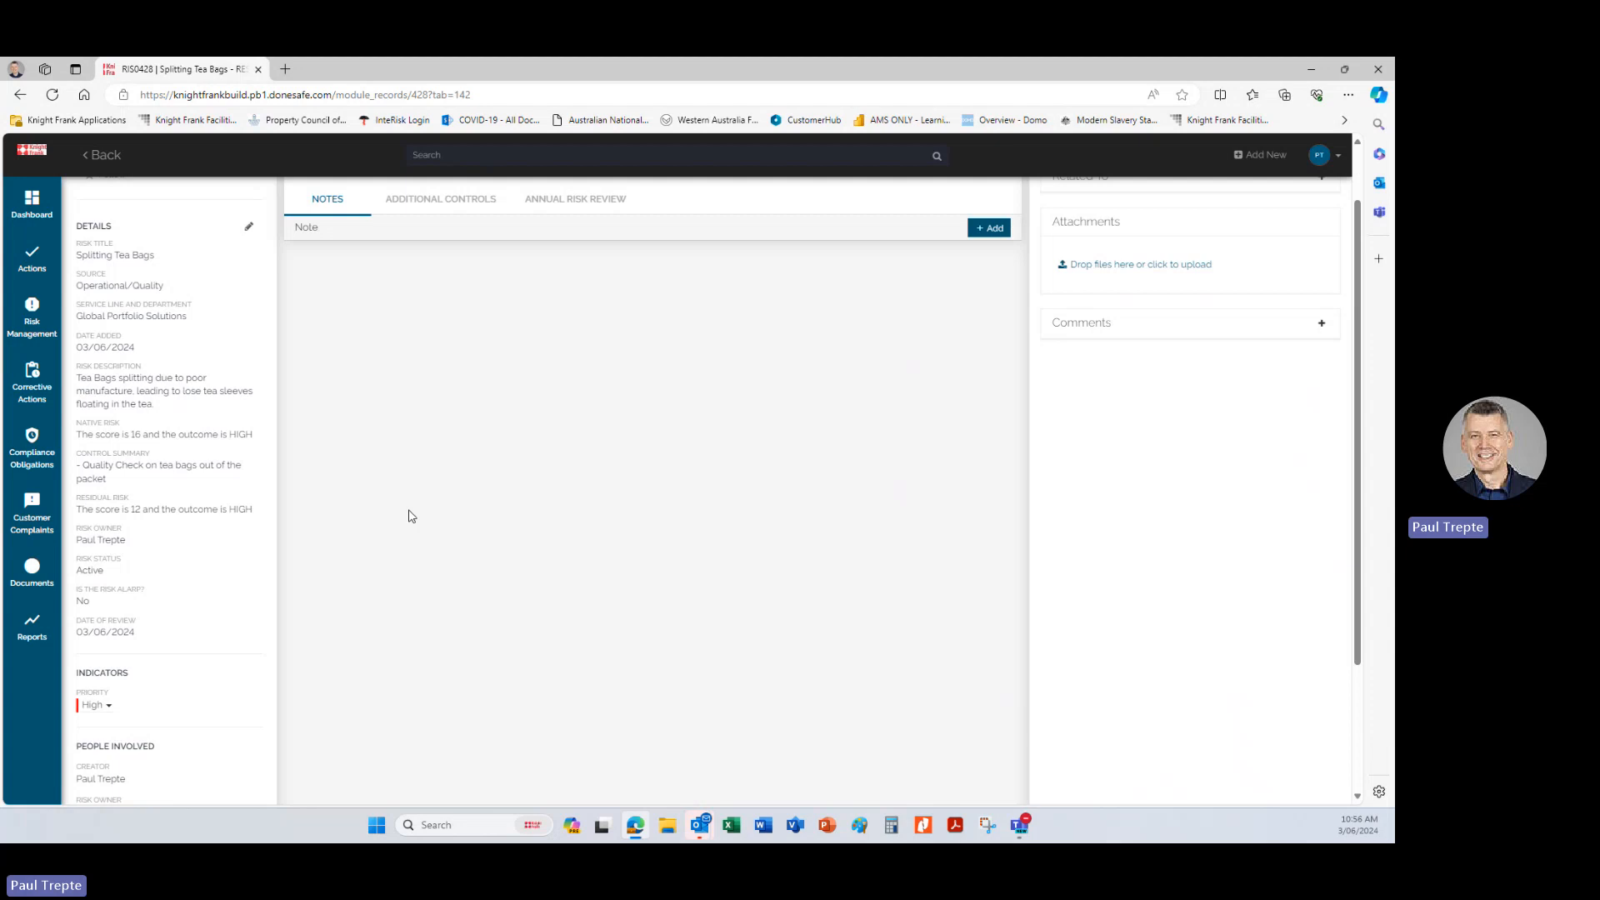
scroll(409, 516, up, 1)
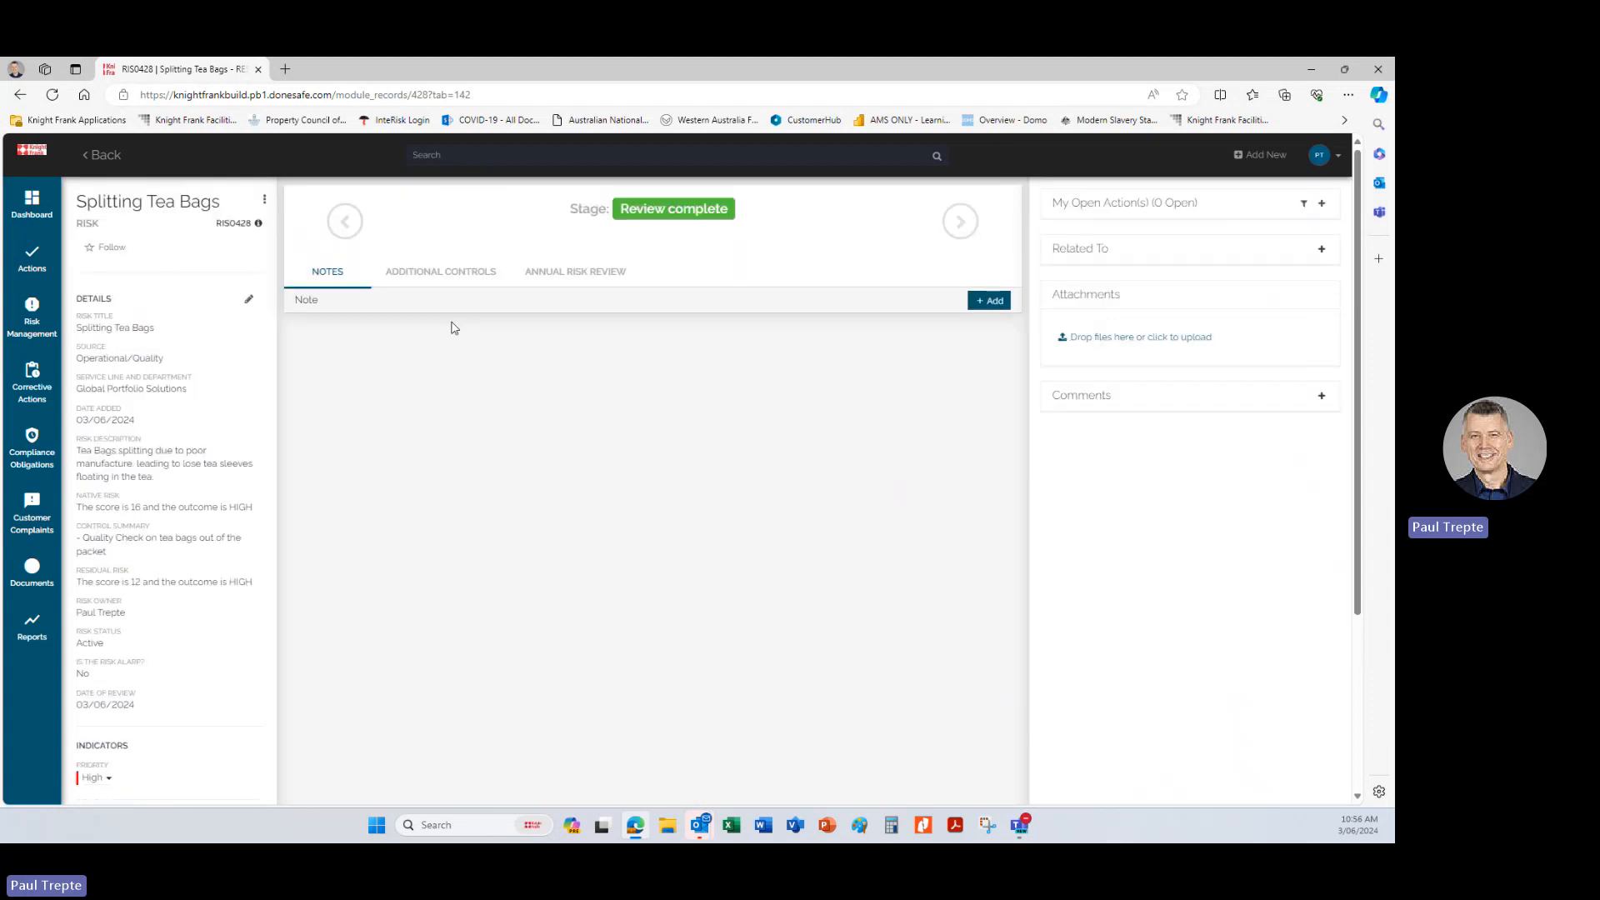
click(450, 275)
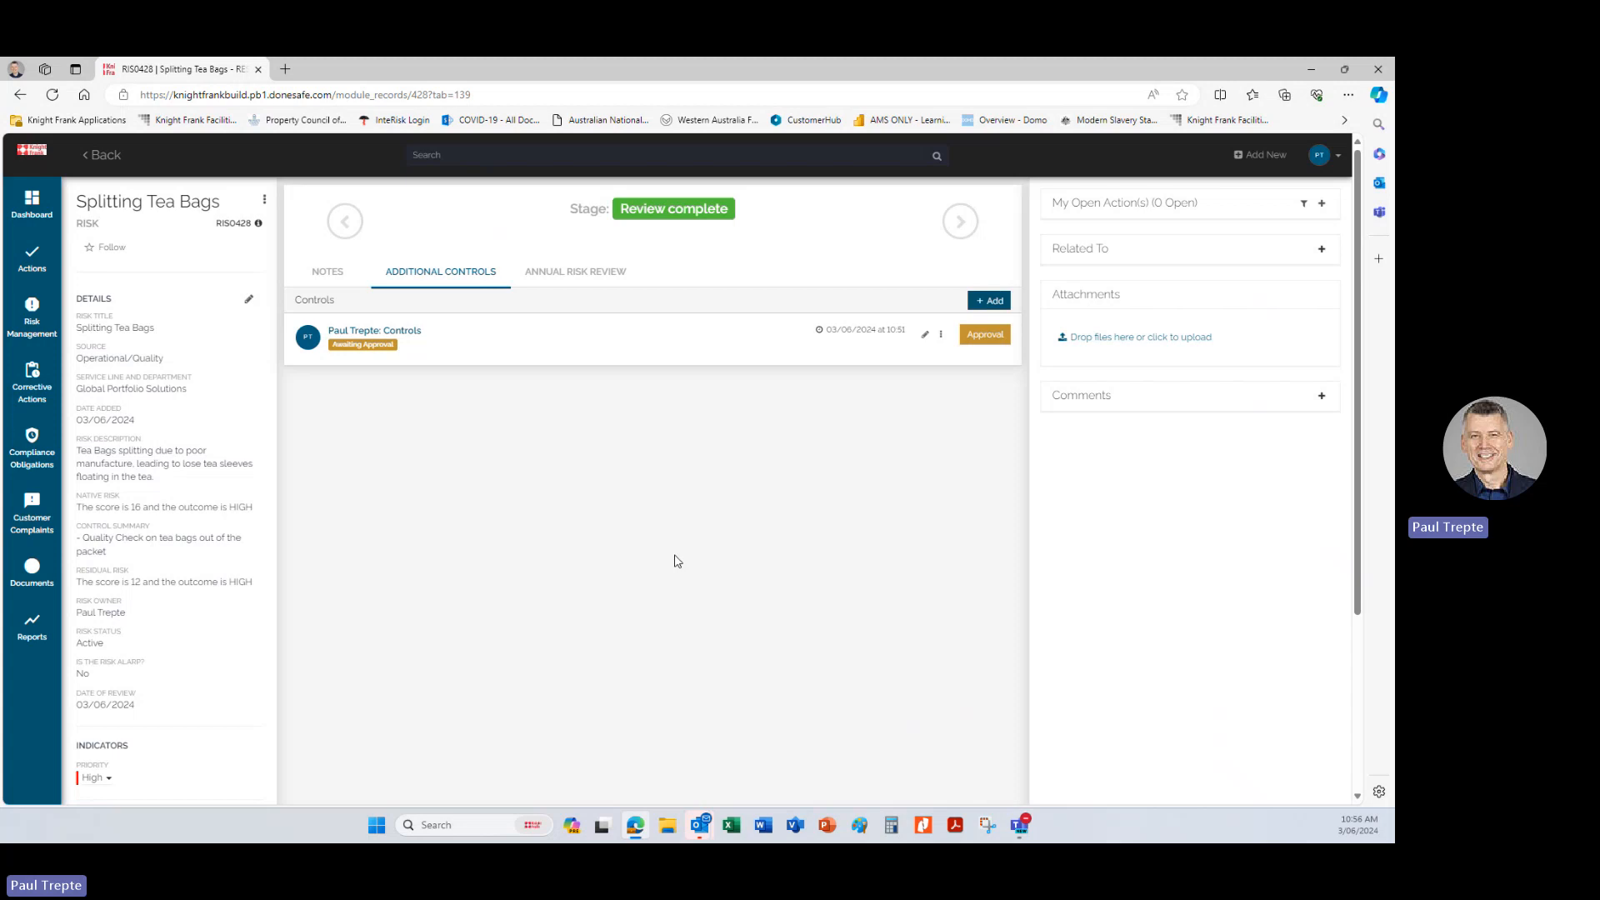
scroll(339, 647, down, 1)
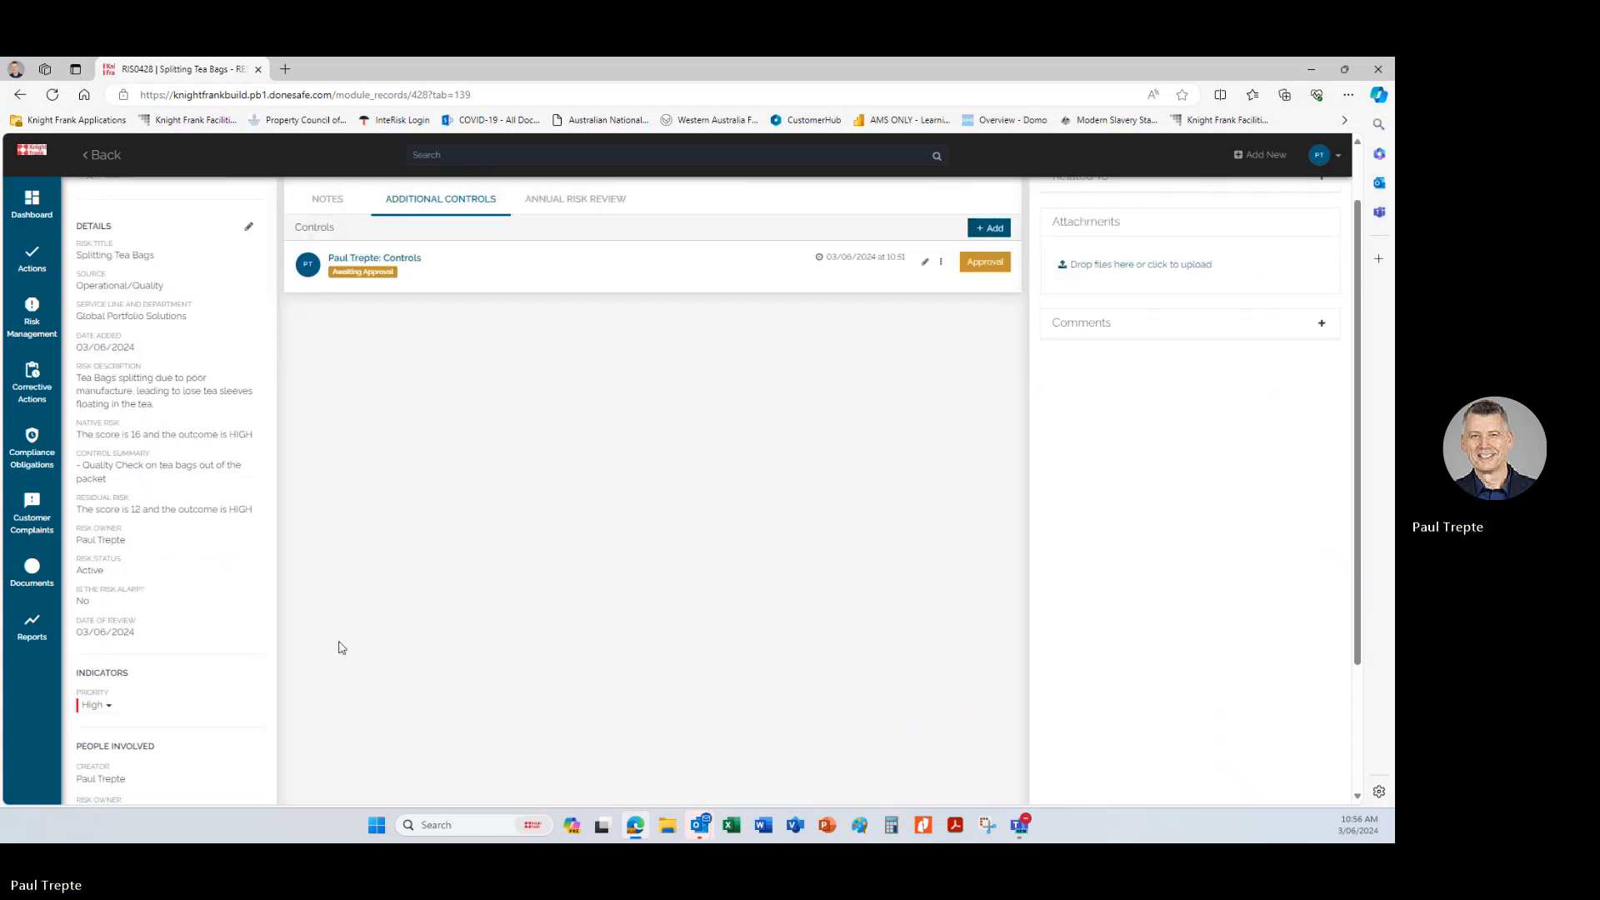
scroll(513, 646, up, 1)
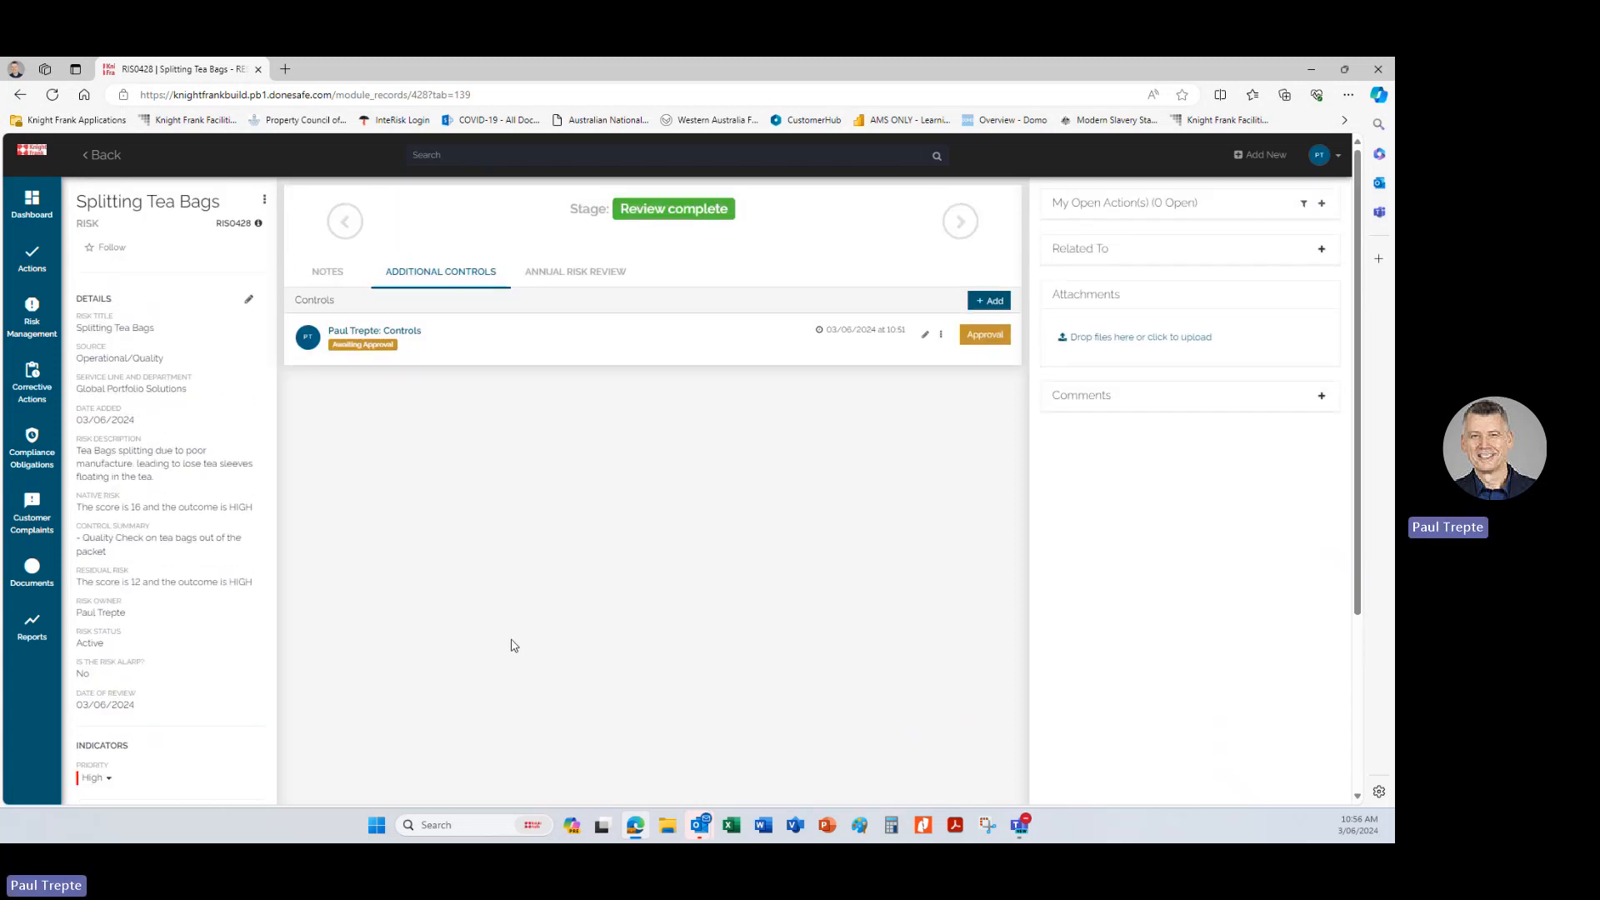
Open the list of risks under Risk Management.
mouse_move(23, 350)
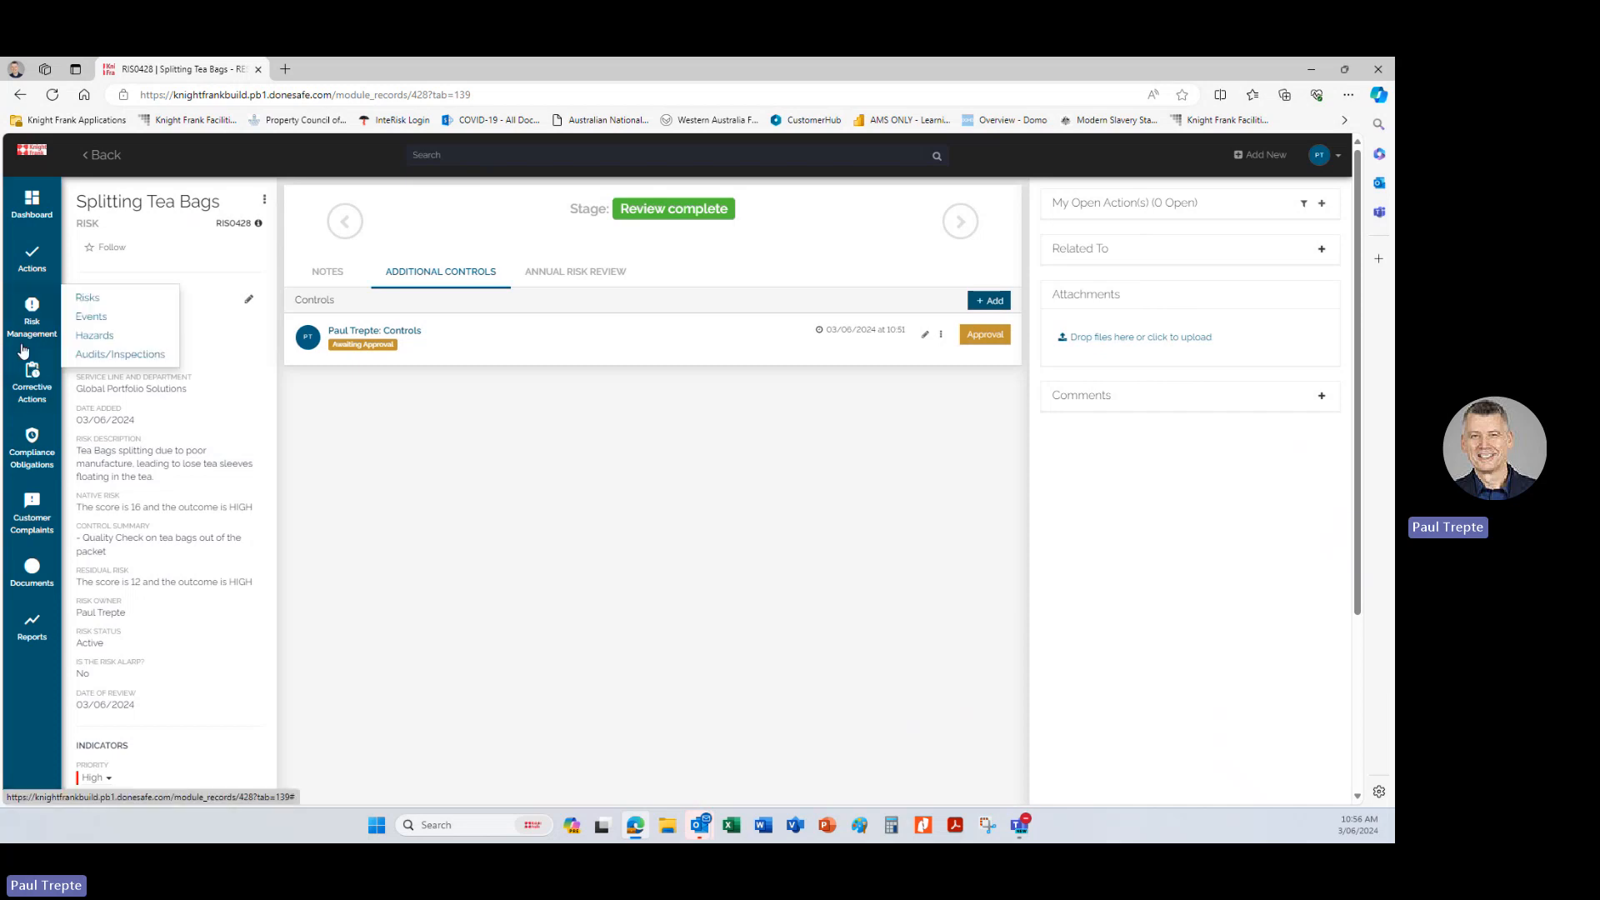
click(86, 299)
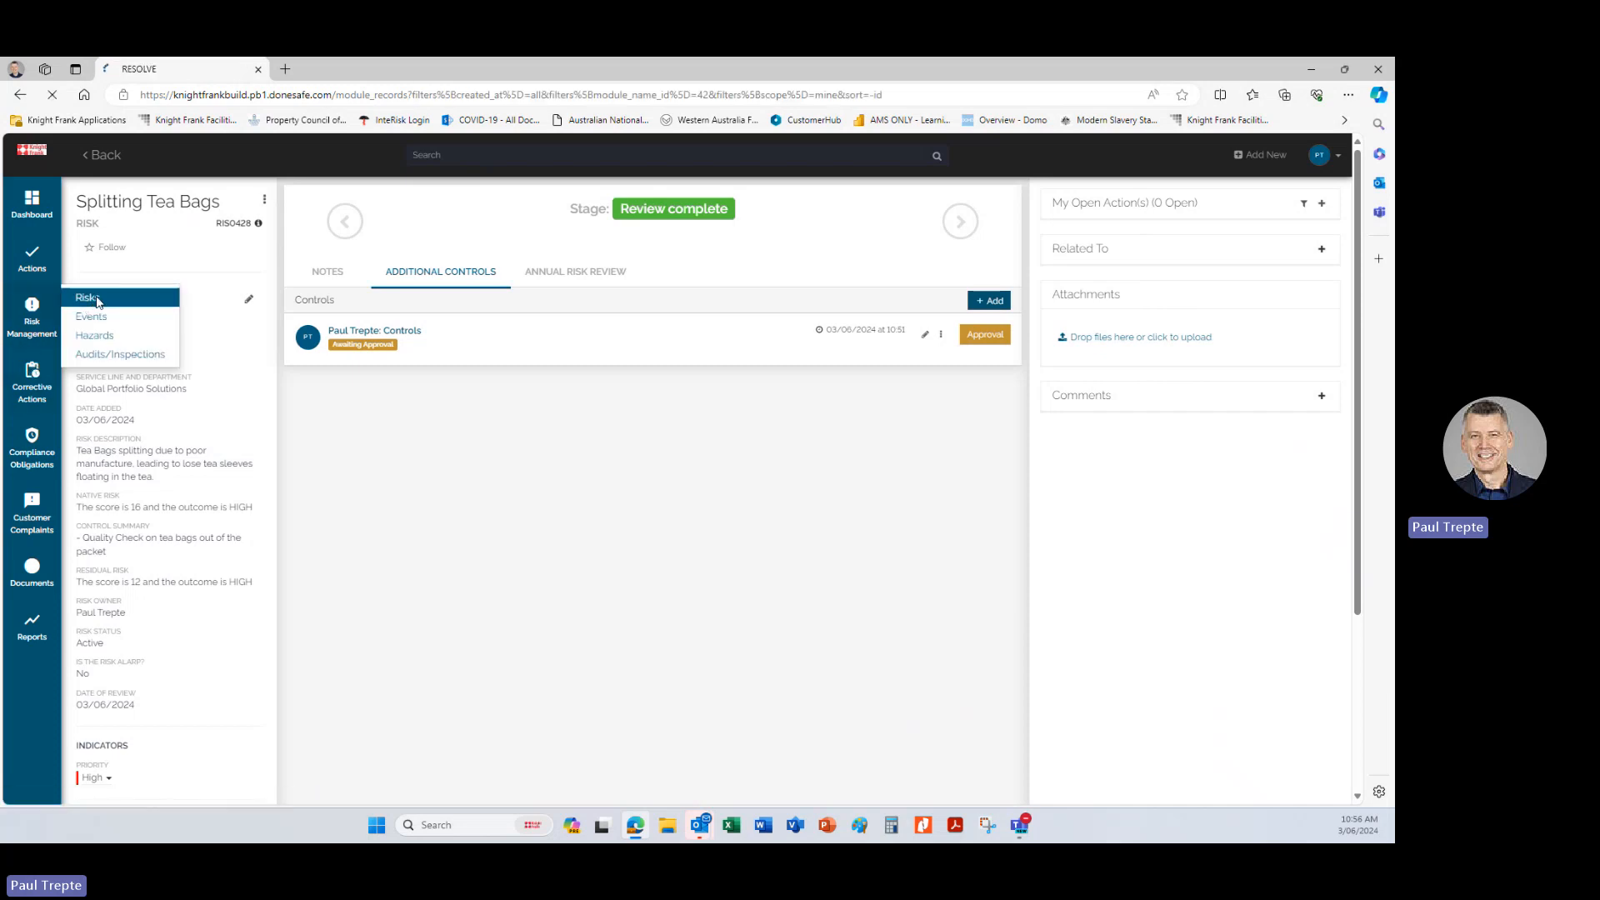